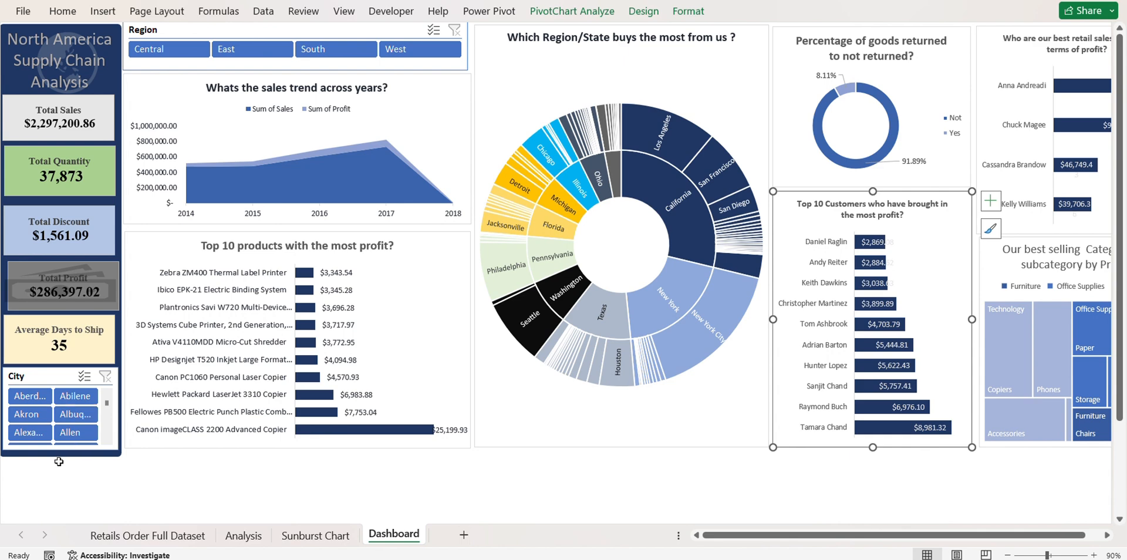
Shorten the City slicer slightly so it fits inside the dashboard's dark sidebar
left_click(61, 449)
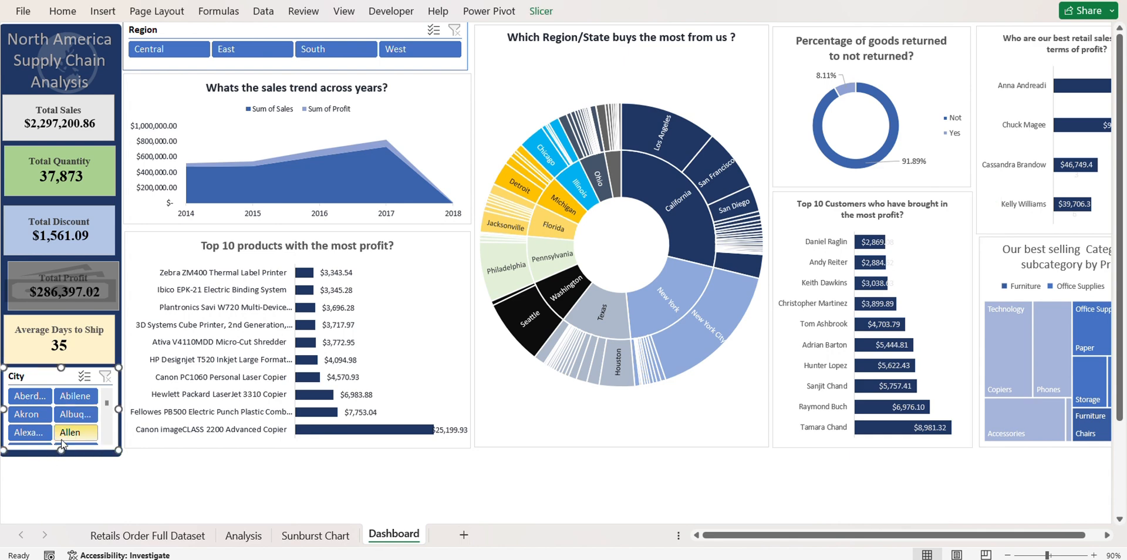
left_click_drag(61, 449, 62, 445)
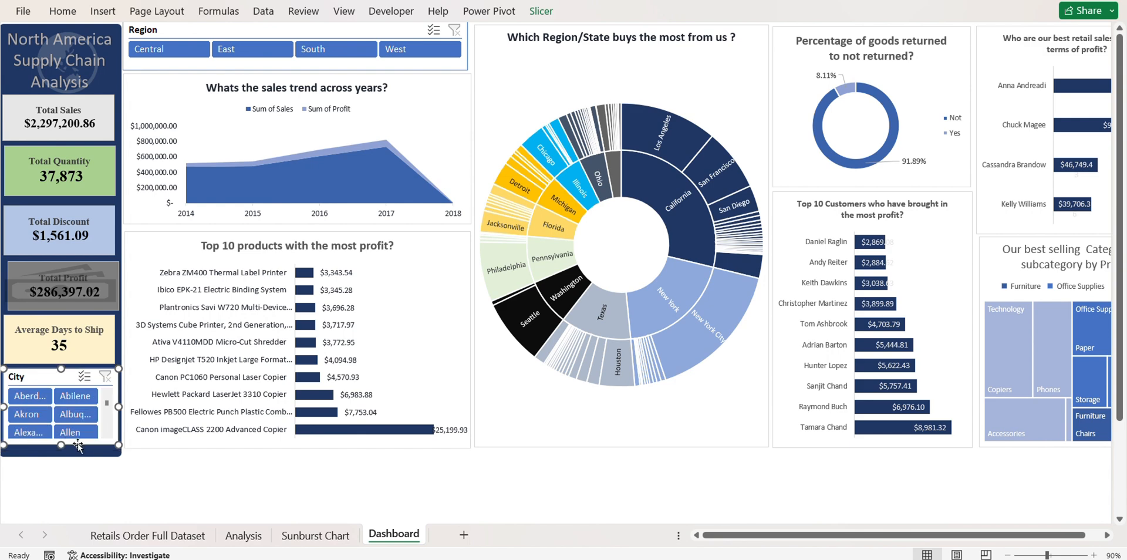
Check how the dashboard responds to individual cities in the City slicer, including Abilene, and clear the city filter
left_click(41, 399)
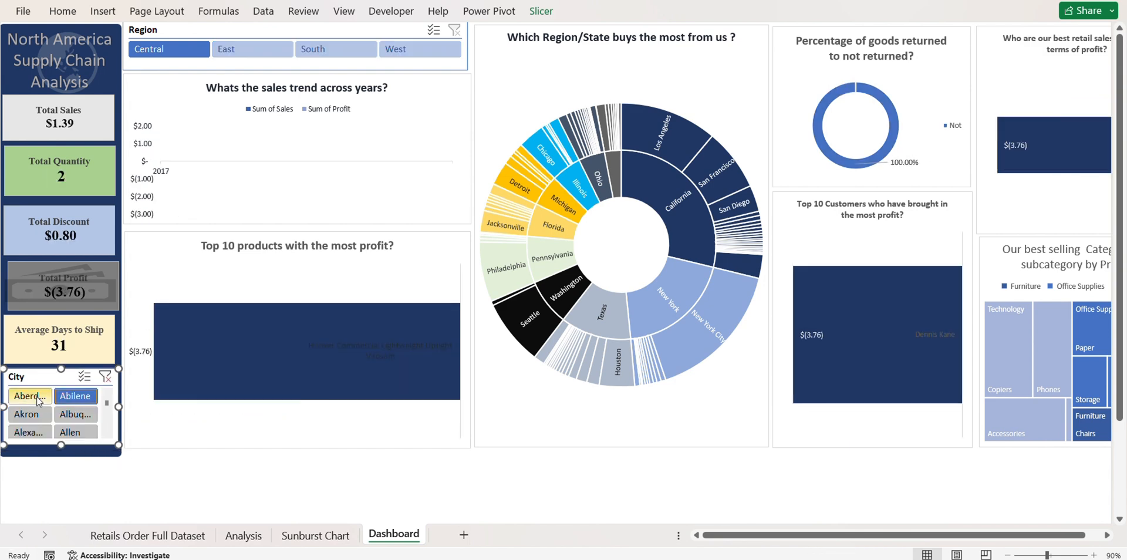
left_click(45, 411)
left_click(75, 414)
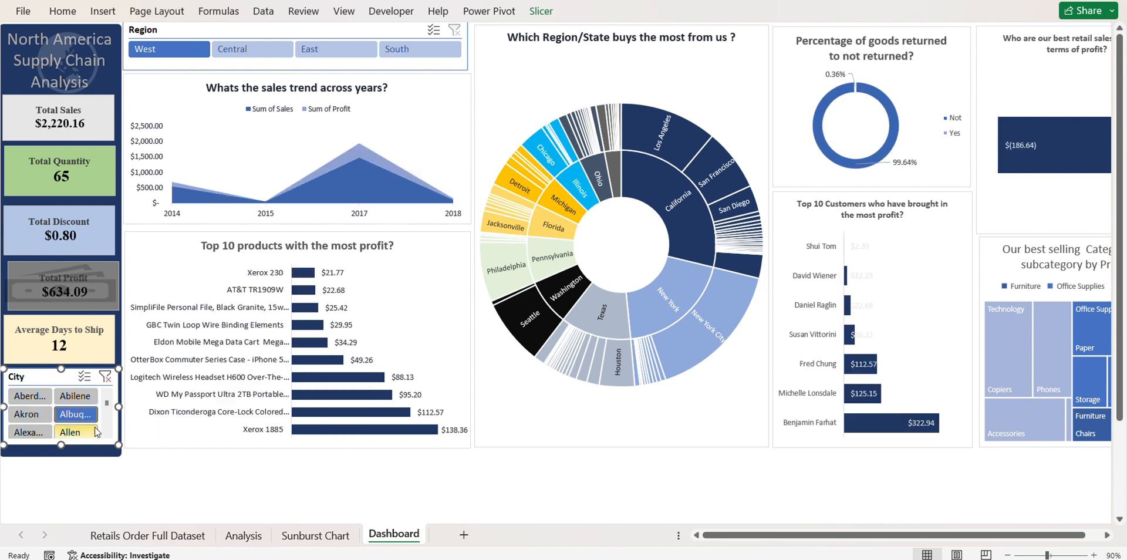
left_click(94, 433)
left_click(105, 377)
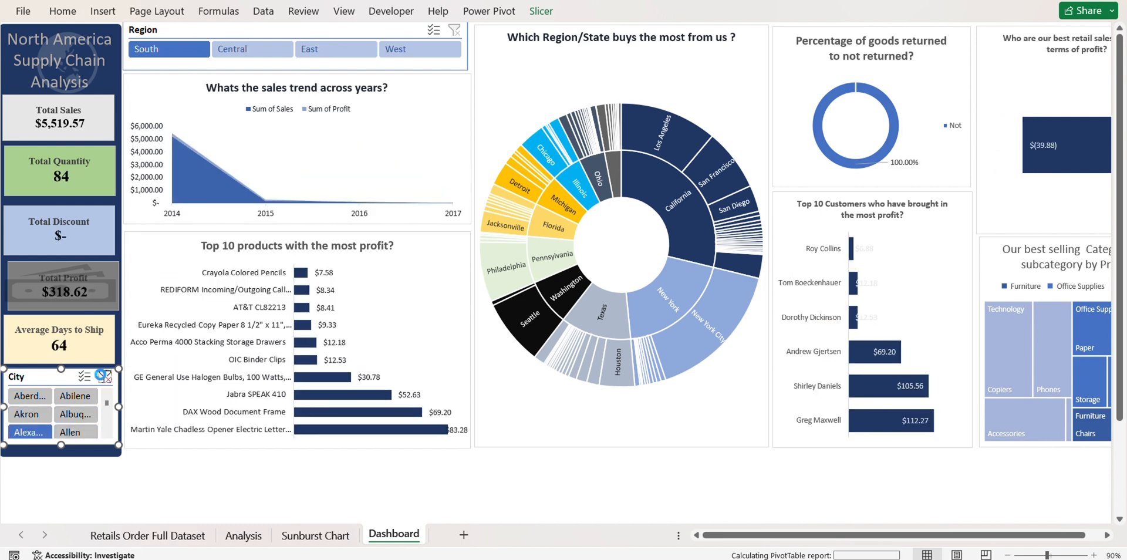
scroll(103, 384, "up", 2)
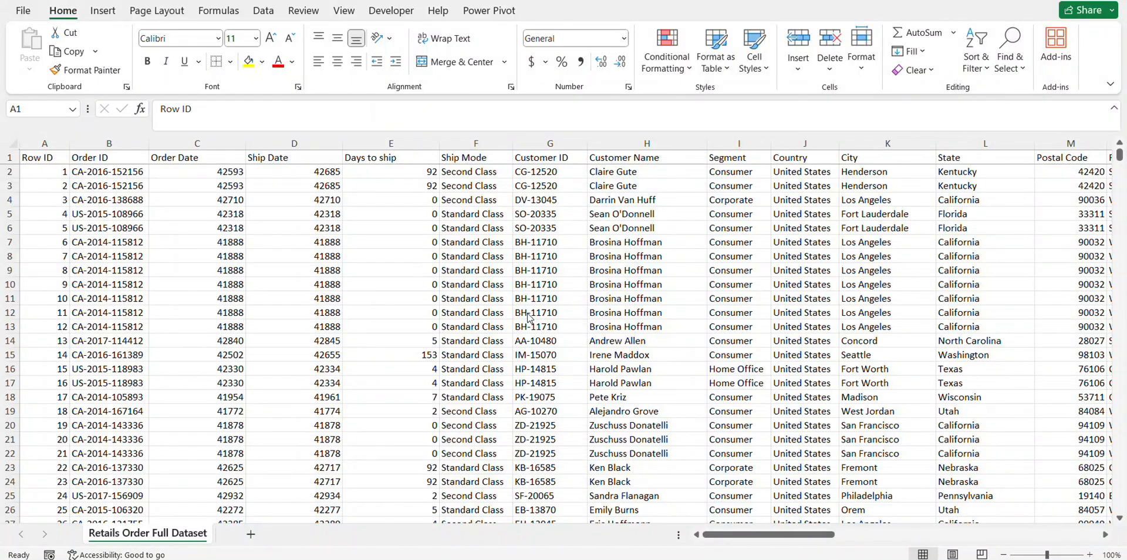
Review the columns of the Retails Order Full Dataset sheet and the note listing the analysis questions, and close the note
scroll(530, 319, "right", 8)
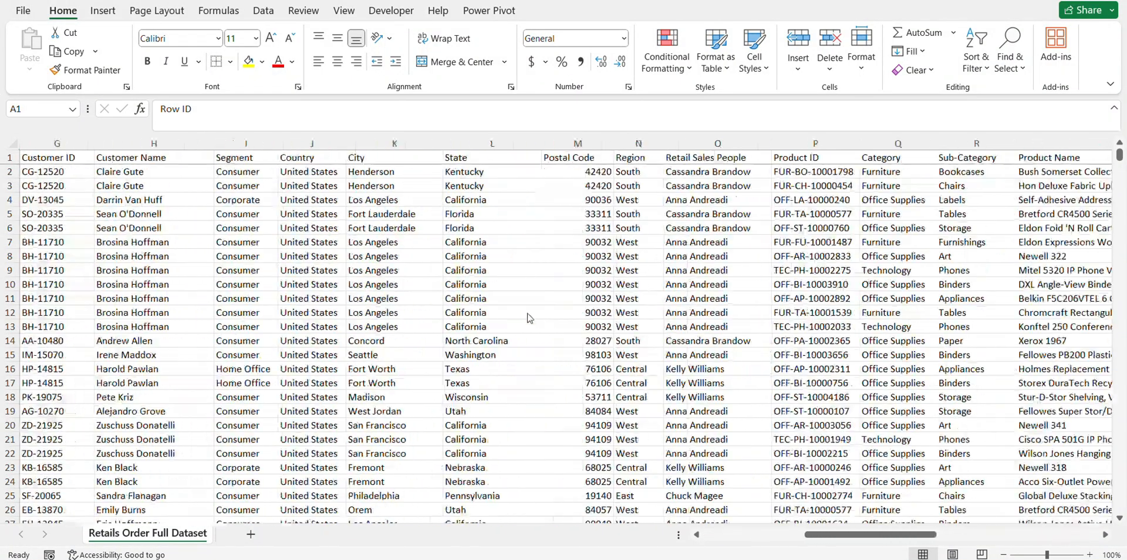
scroll(530, 318, "left", 6)
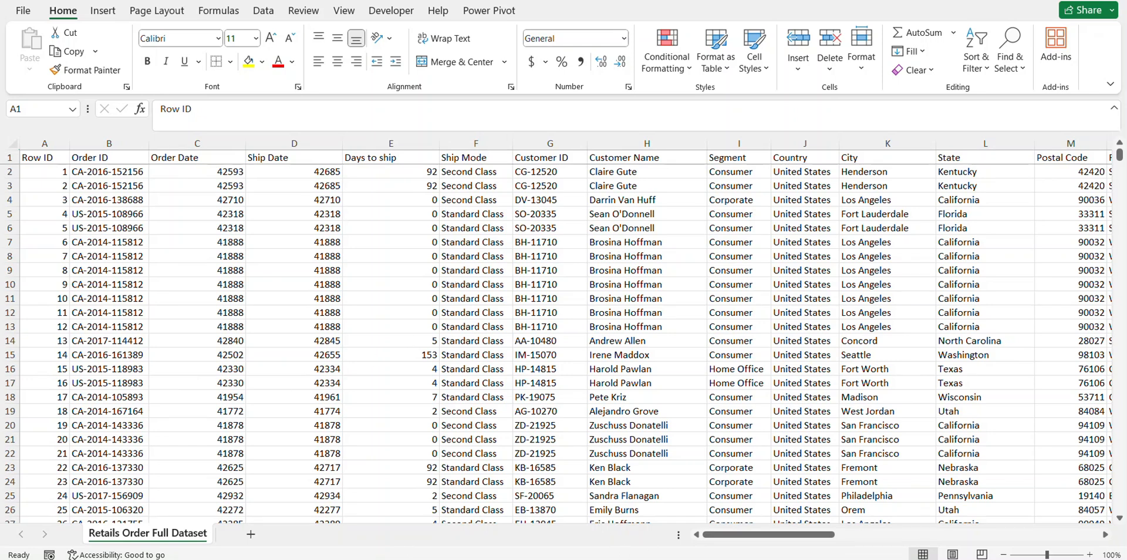
key("alt+Tab")
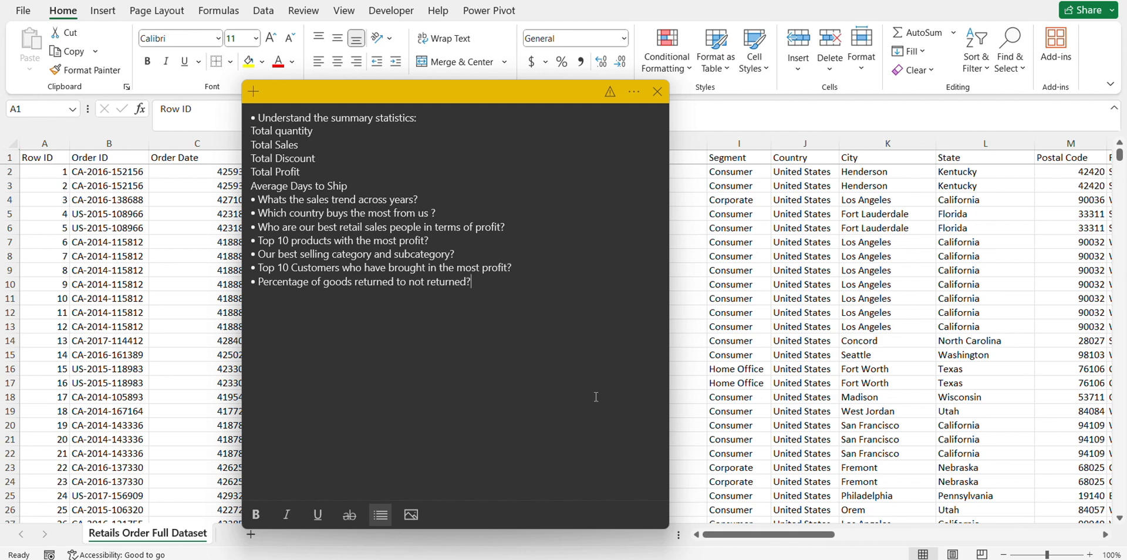
left_click(658, 92)
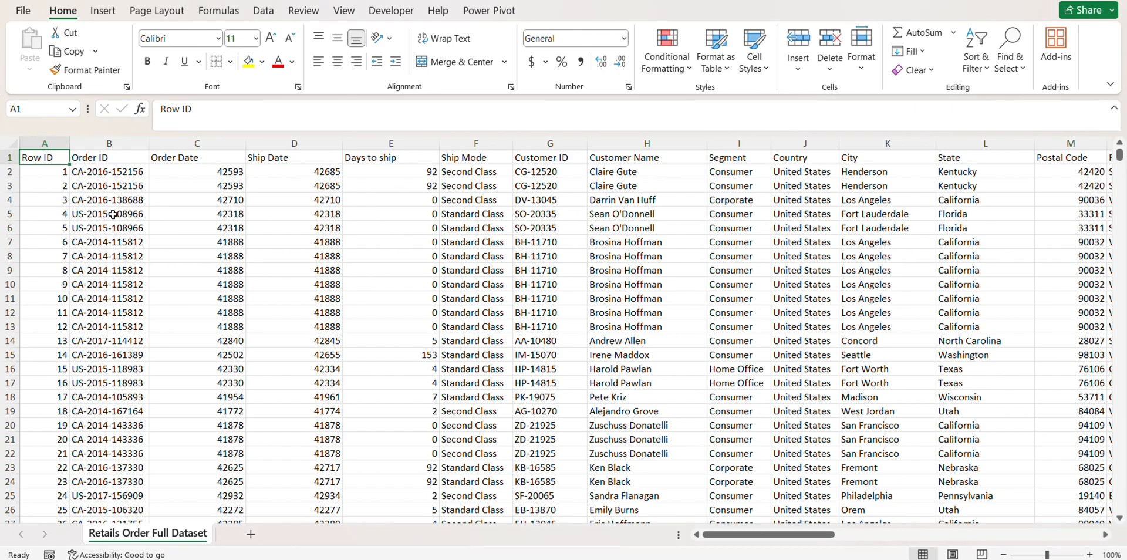
Delete the Row ID column and insert a new column headed "Days to Ship" before Ship Mode
right_click(57, 144)
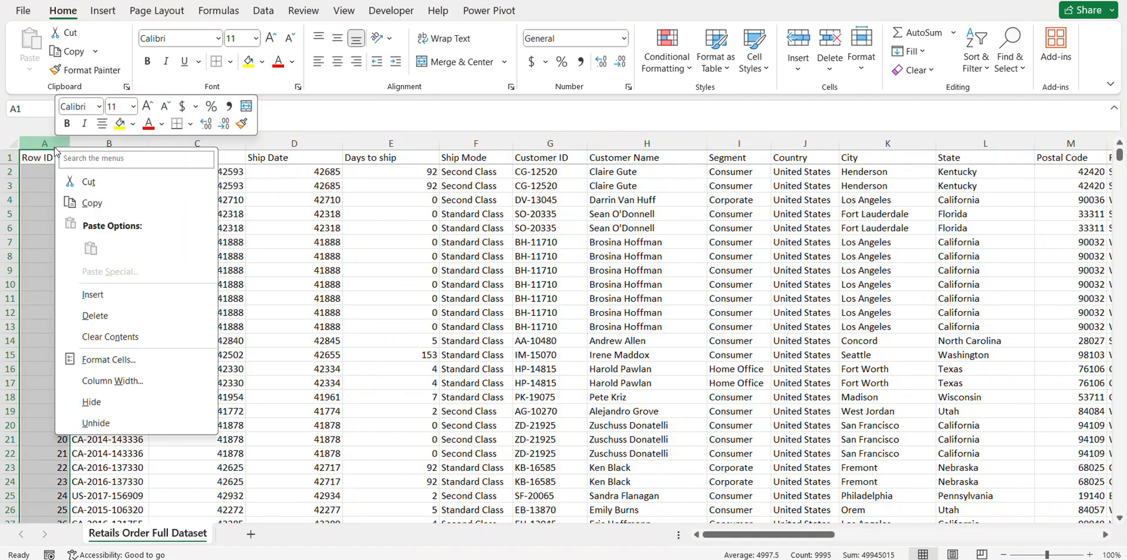
left_click(106, 317)
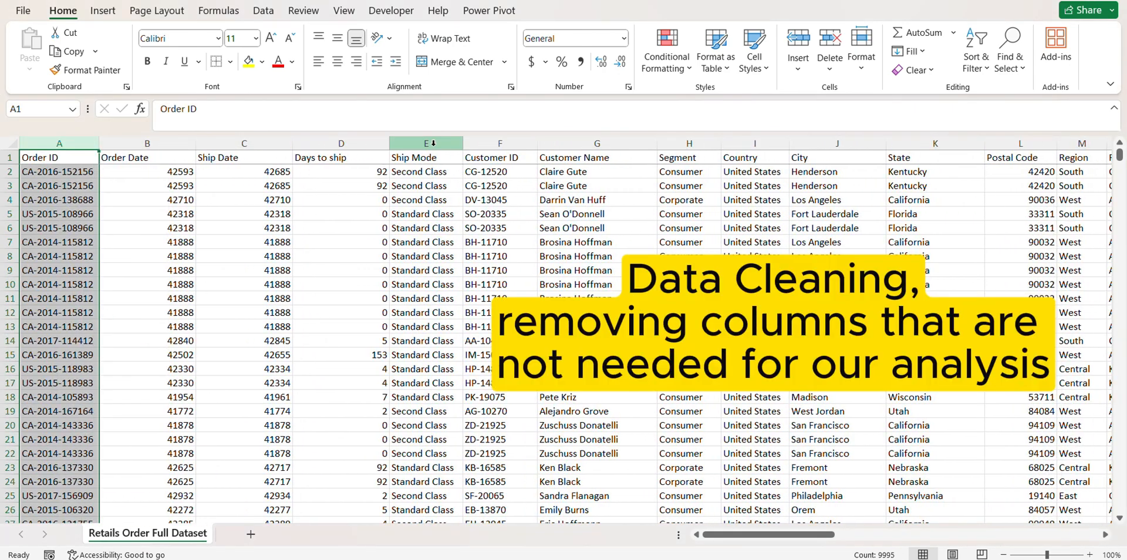
left_click(433, 143)
right_click(433, 143)
left_click(479, 297)
left_click(433, 158)
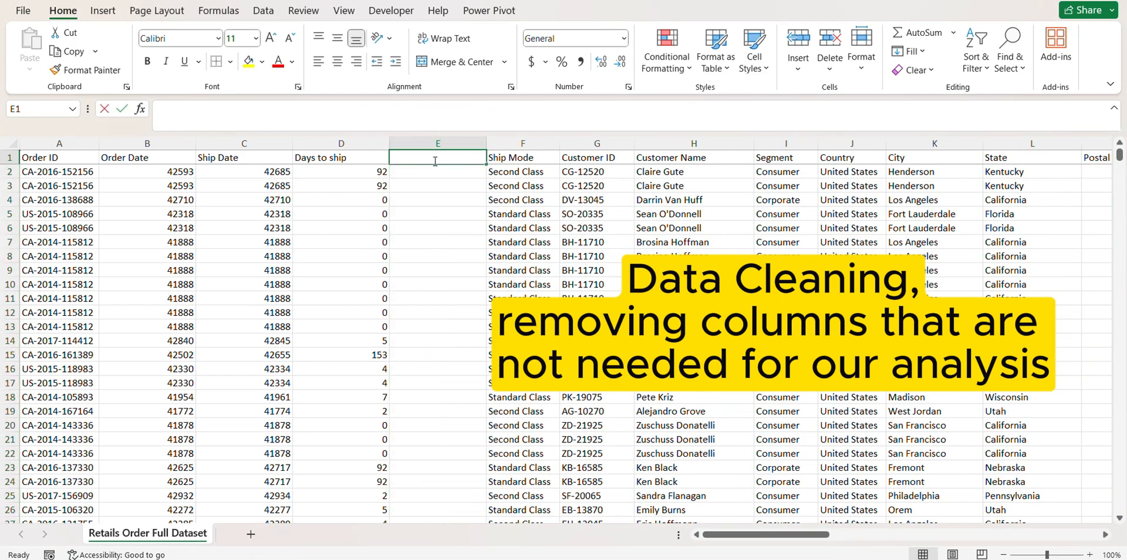
type("Days to Ship")
key("Return")
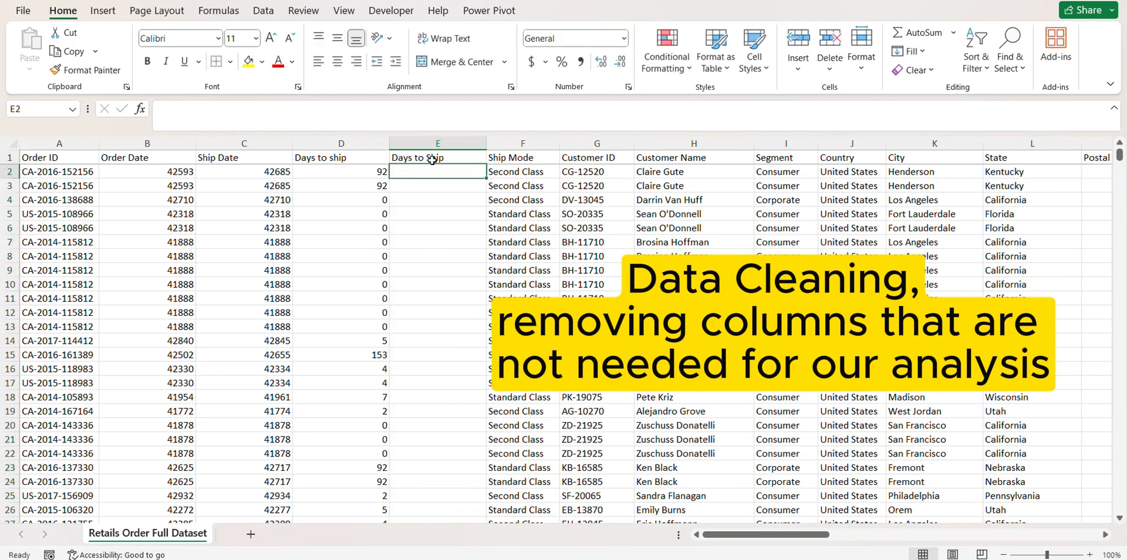
Calculate the new Days to Ship column as ship date minus order date with =C2-B2, filled down all rows
type("=")
left_click(228, 173)
type("-")
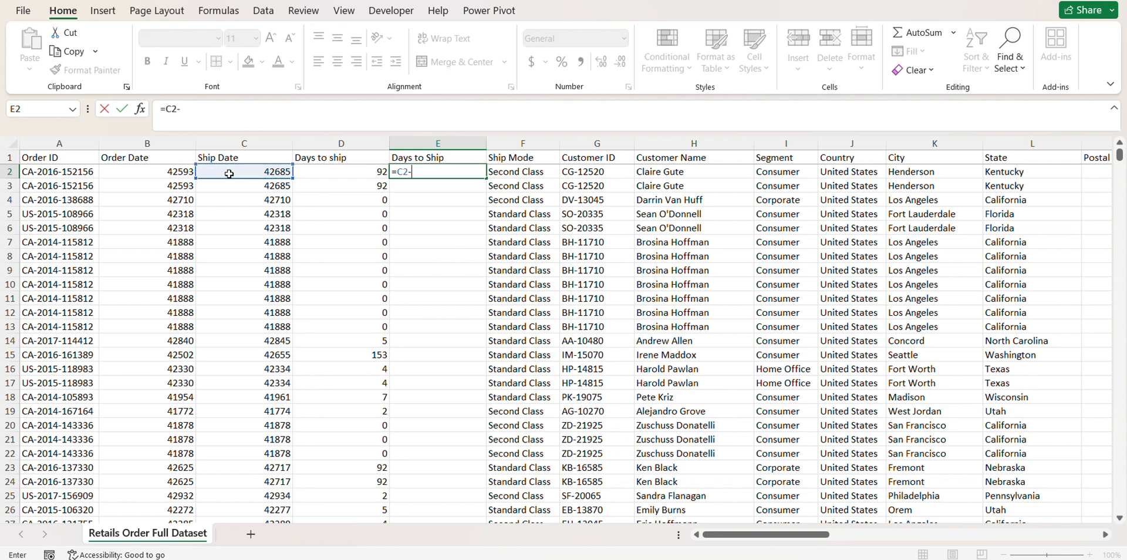
left_click(173, 171)
key("Return")
left_click(456, 174)
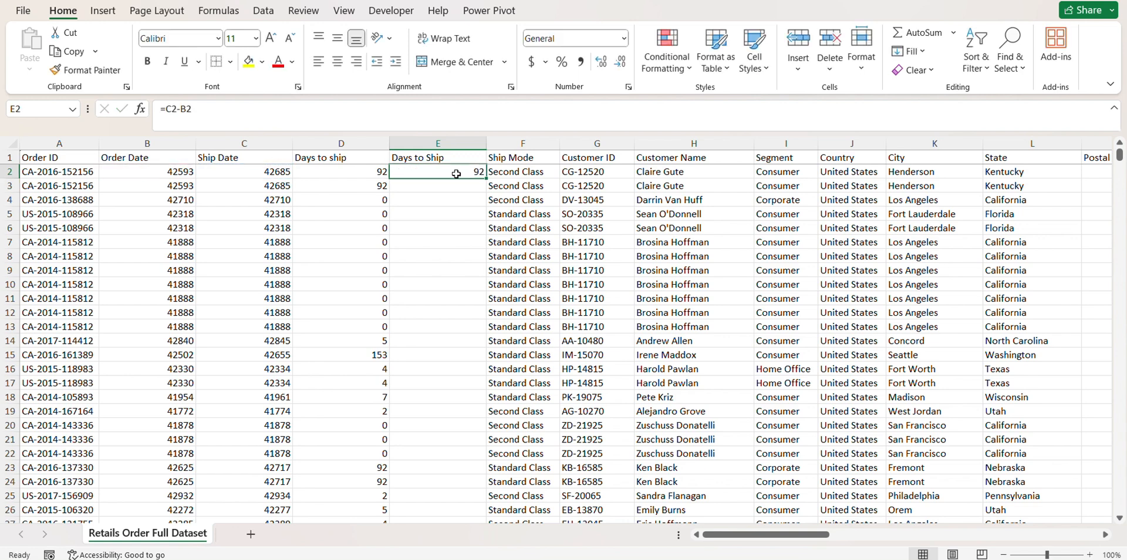
double_click(487, 178)
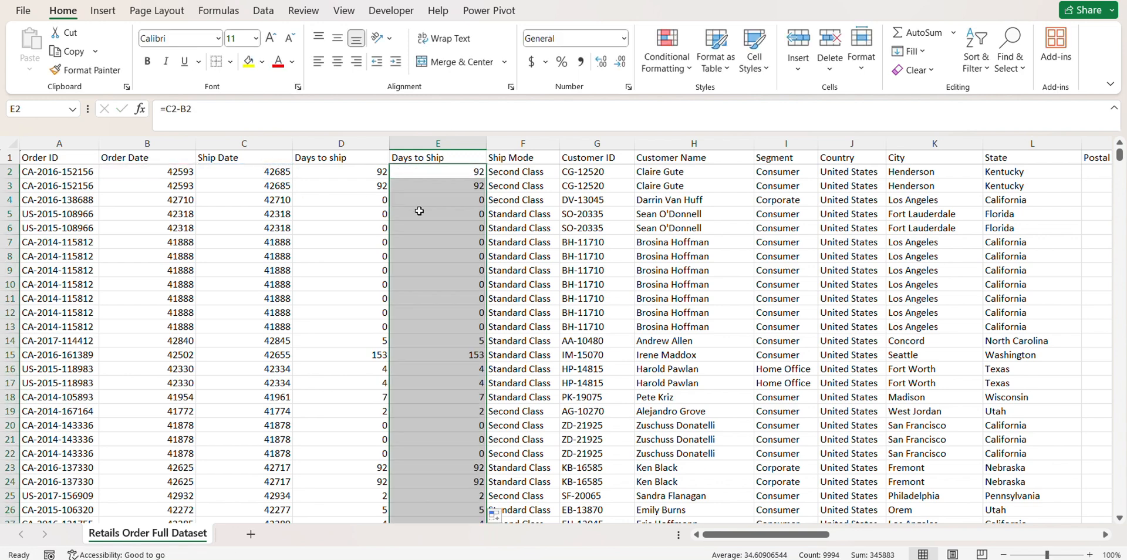
Delete the original "Days to ship" column next to Ship Date
left_click(345, 144)
right_click(346, 143)
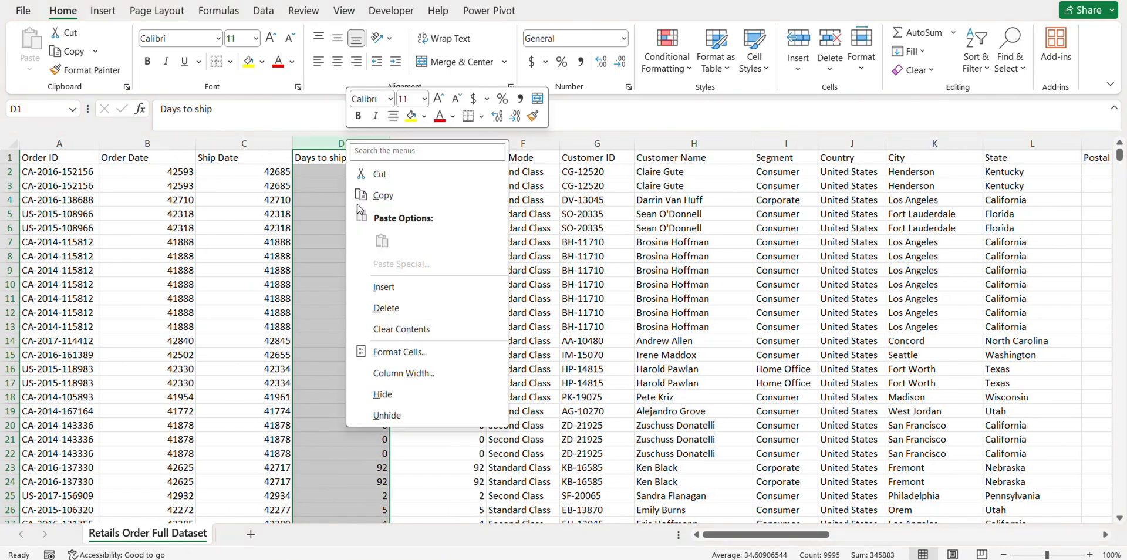
left_click(397, 317)
Convert the whole dataset, A1:W9995, into a table with headers
scroll(278, 257, "right", 6)
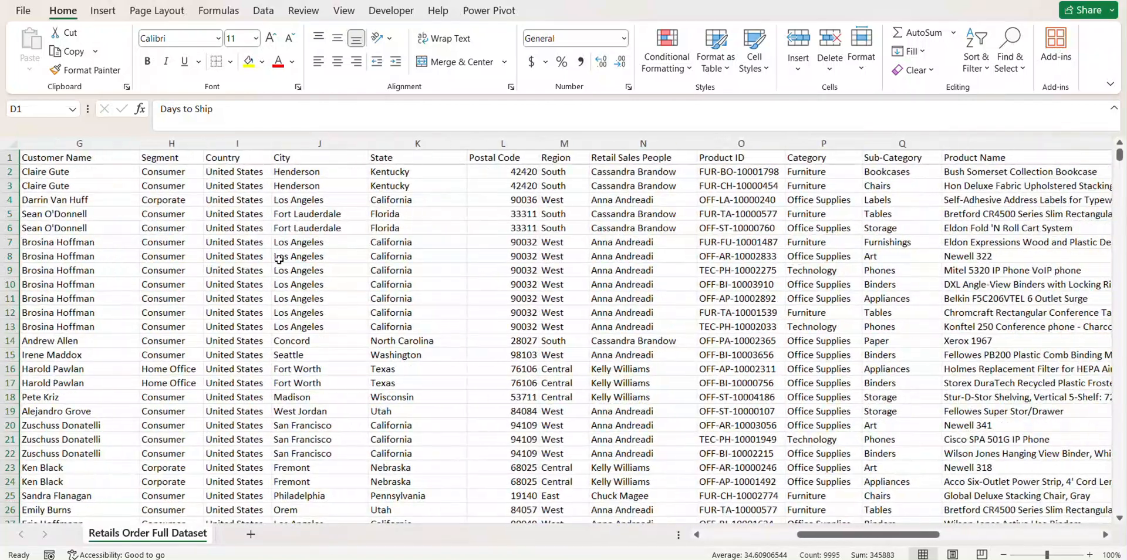
left_click(279, 259)
scroll(258, 259, "right", 1)
scroll(239, 259, "left", 7)
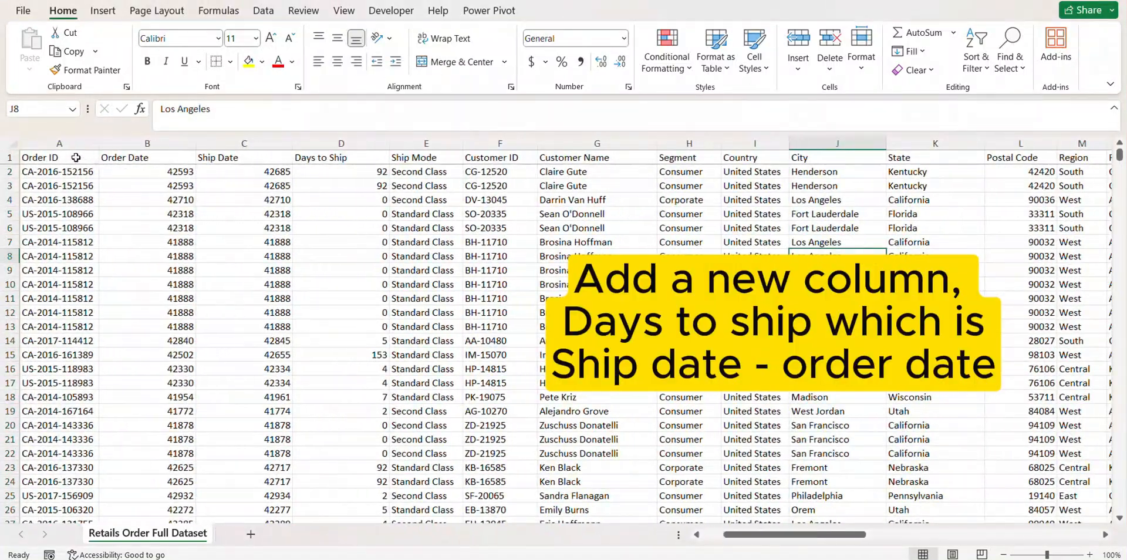
key("ctrl+a")
key("ctrl+t")
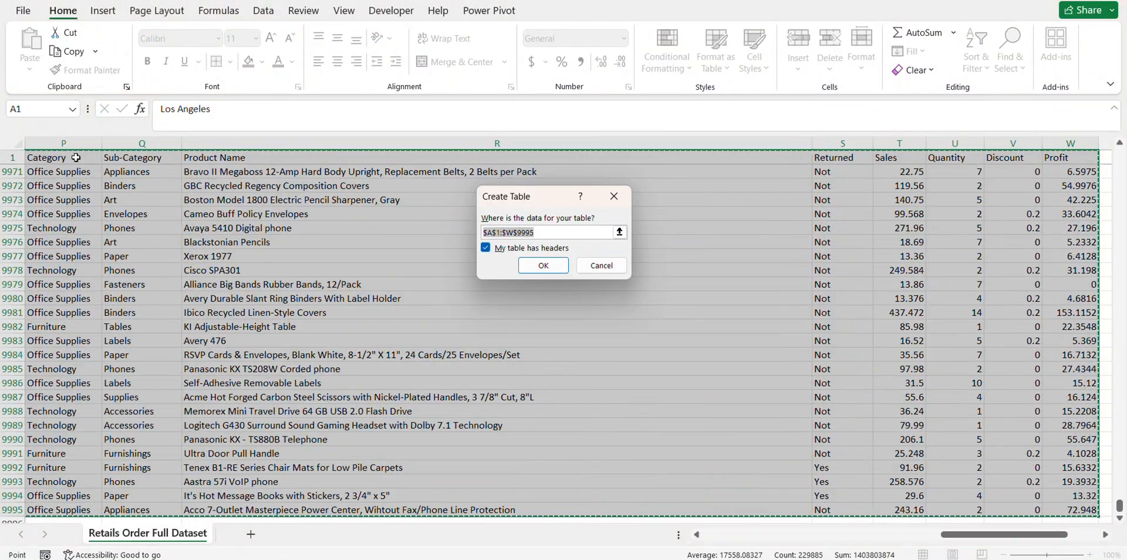
key("Return")
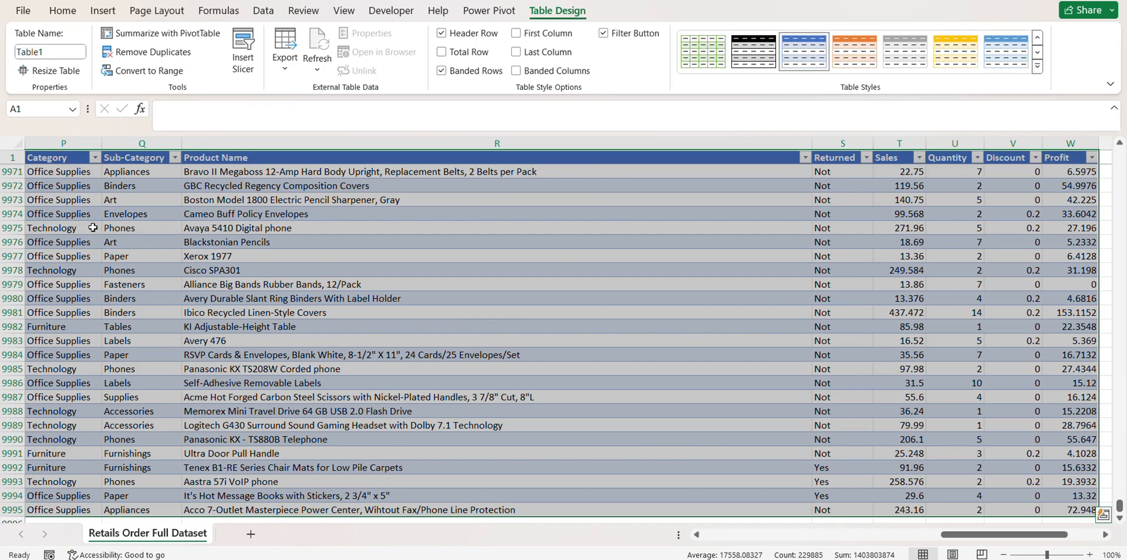
Apply the orange banded style to the dataset table
left_click(955, 52)
left_click(854, 52)
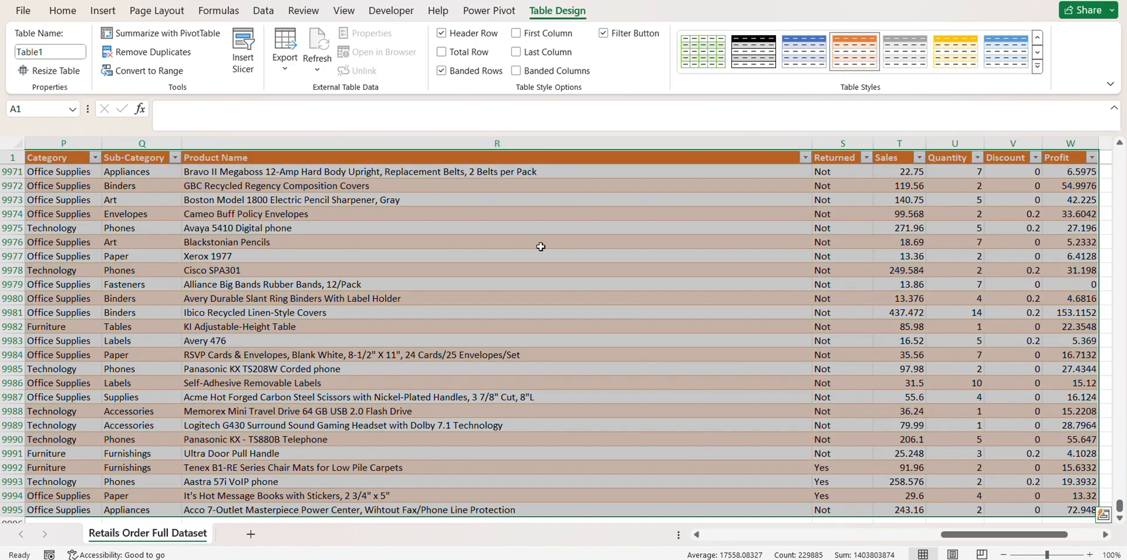
scroll(541, 247, "left", 10)
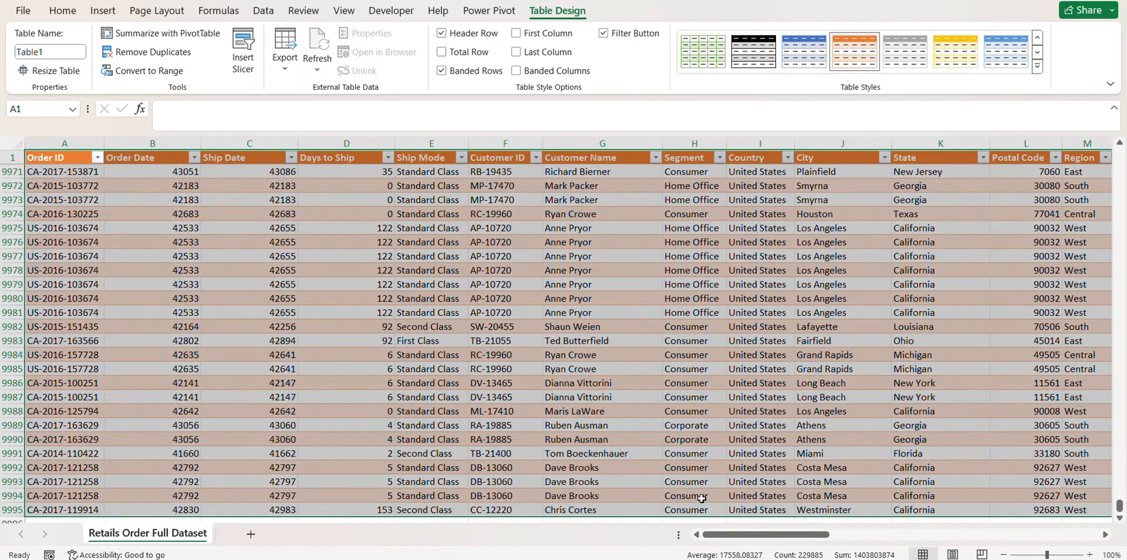
left_click(291, 288)
scroll(291, 288, "right", 3)
scroll(292, 287, "left", 3)
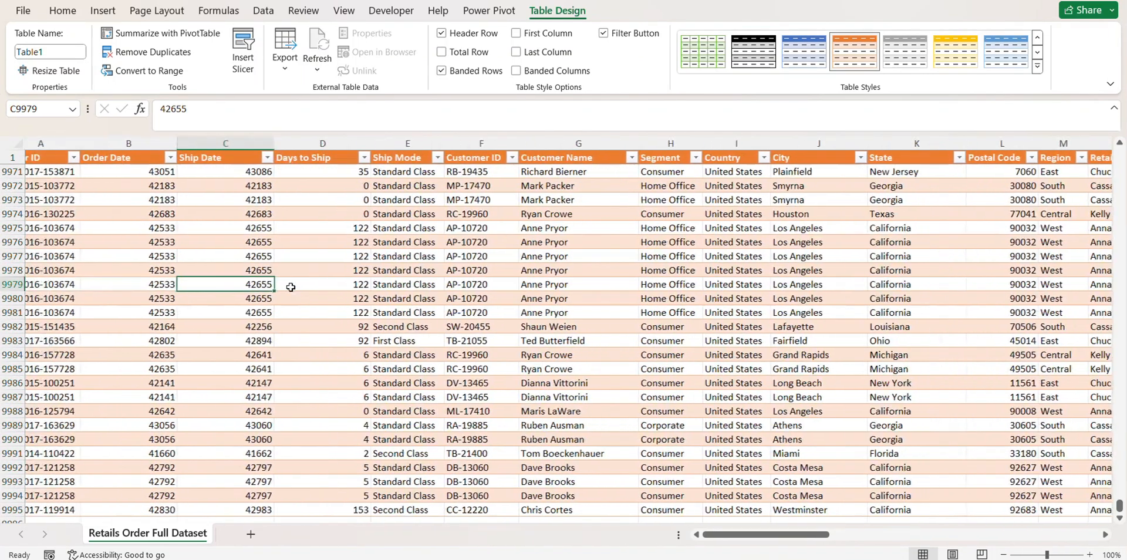
left_click(347, 143)
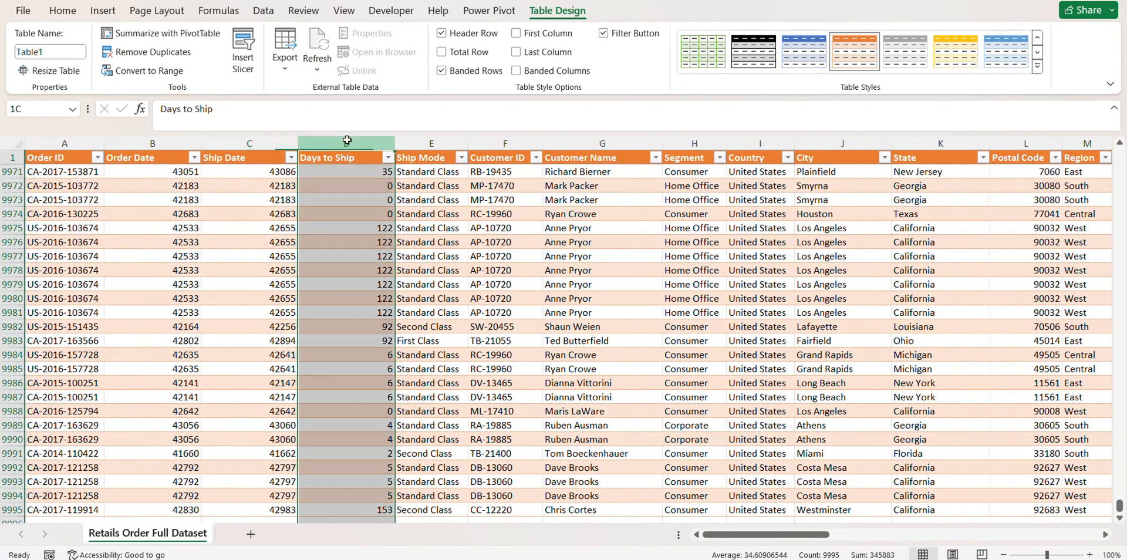
left_click(181, 247)
left_click(45, 159)
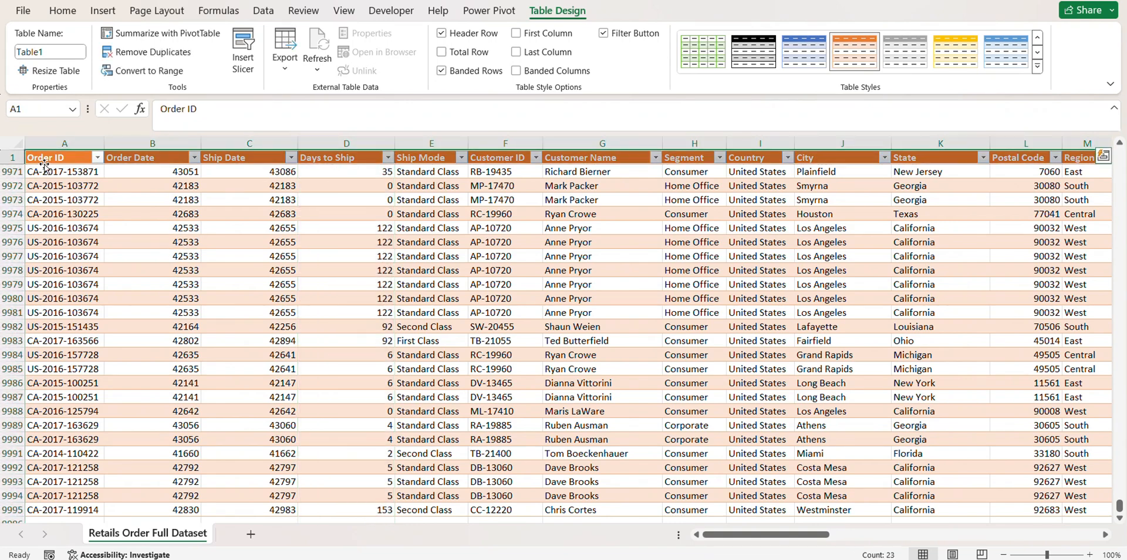
left_click(64, 201)
Create a PivotTable from the full dataset table Table1 on a new worksheet
left_click(59, 159)
key("ctrl+shift+End")
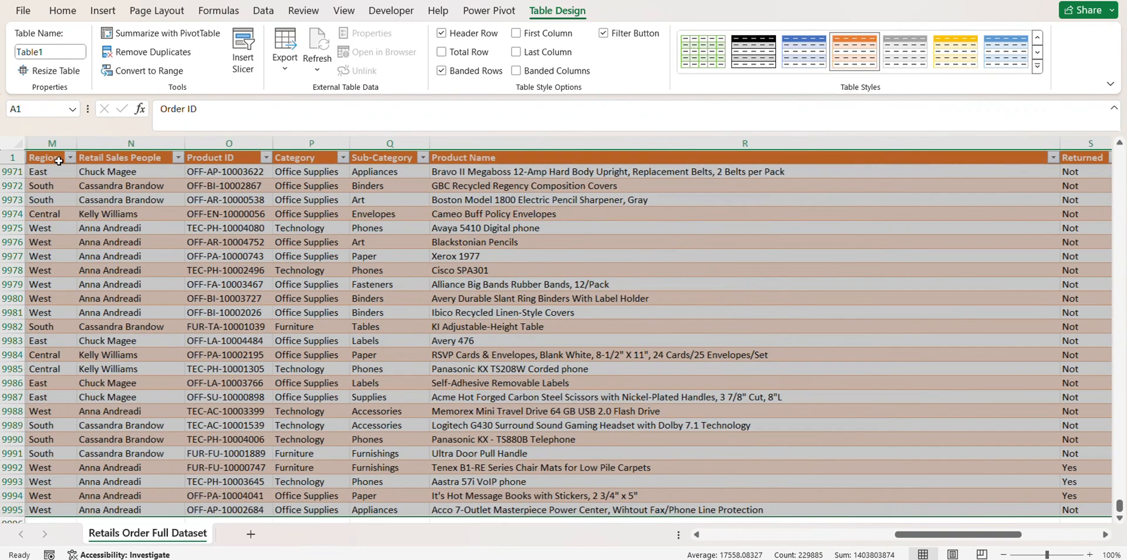
left_click(98, 8)
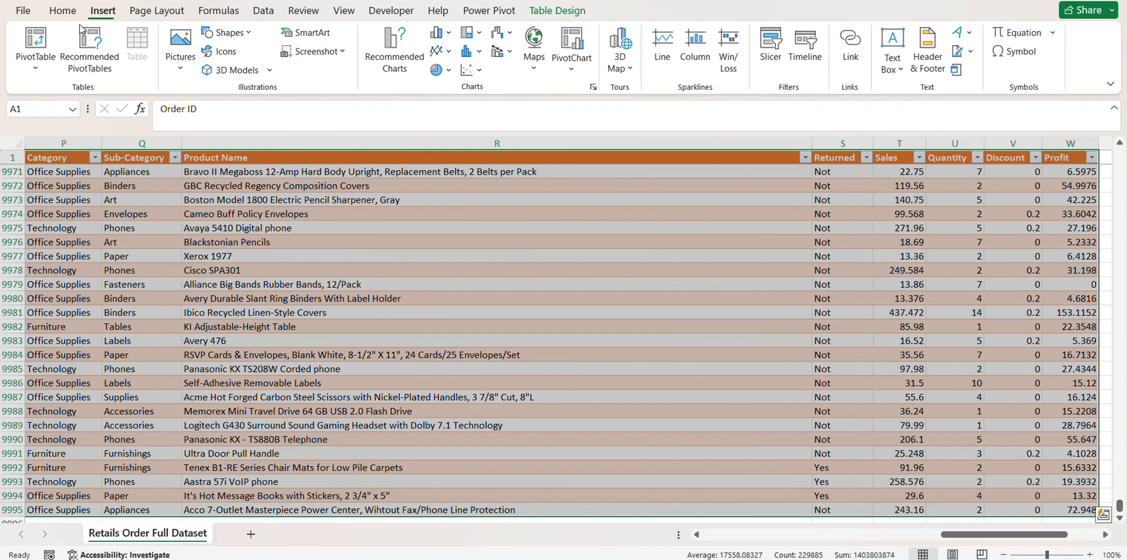
left_click(35, 65)
left_click(69, 96)
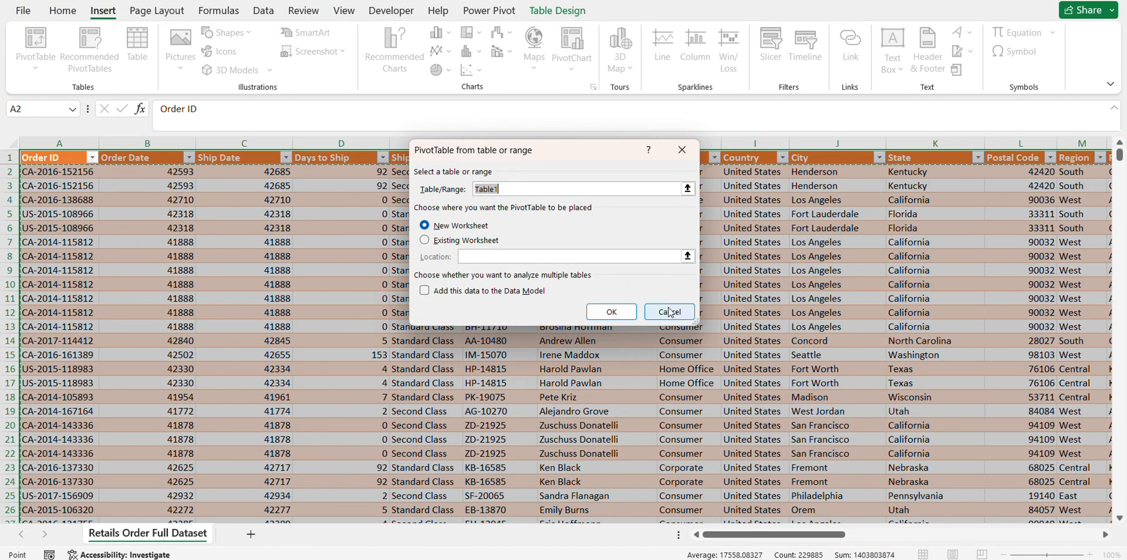
left_click(612, 312)
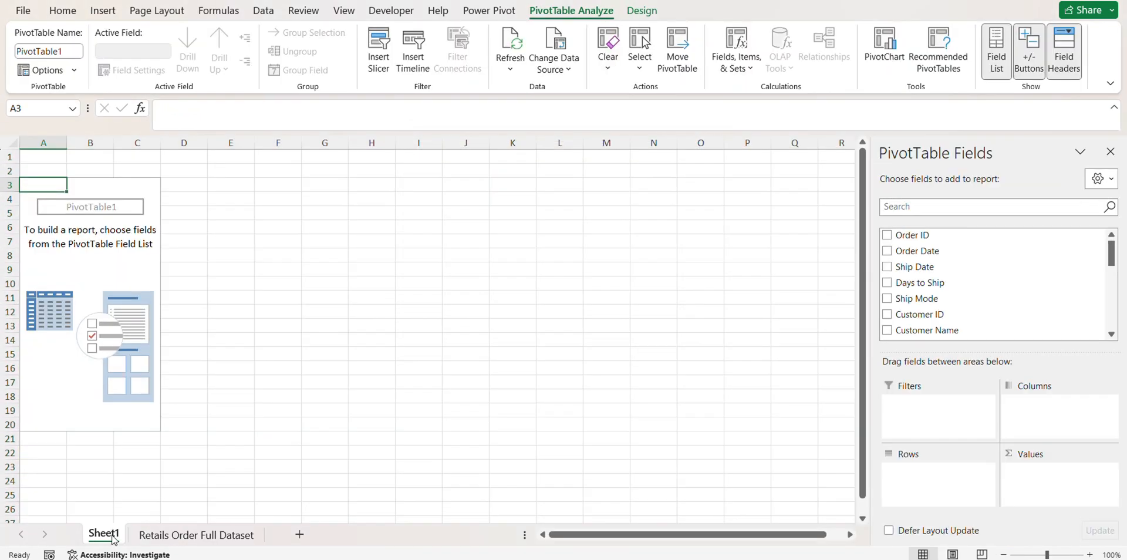
Move the PivotTable sheet after the dataset sheet and rename it "Analysis"
left_click_drag(277, 535, 276, 535)
double_click(250, 535)
type("SA")
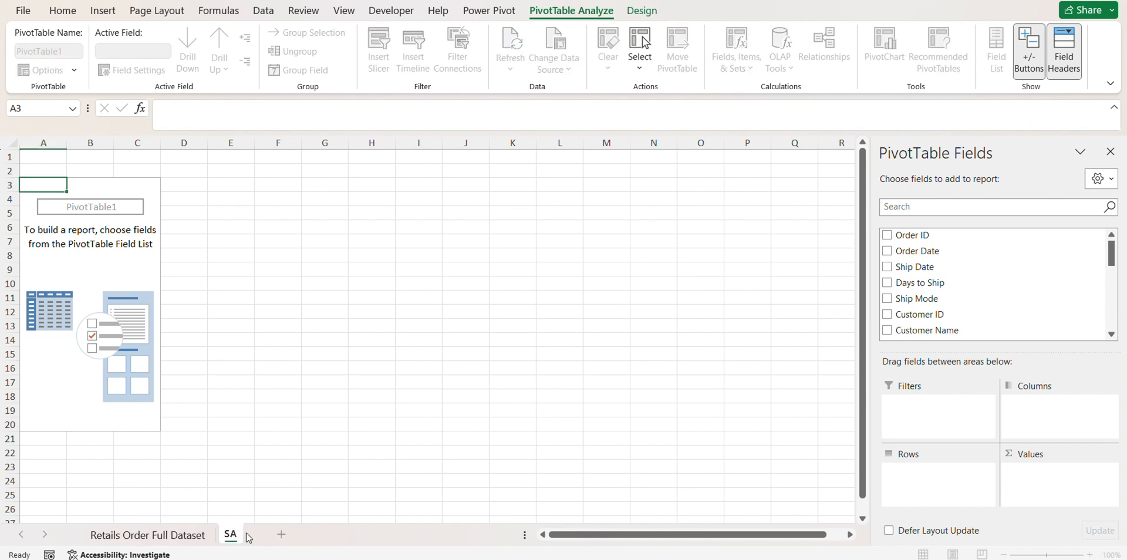
type("alysis")
key("Return")
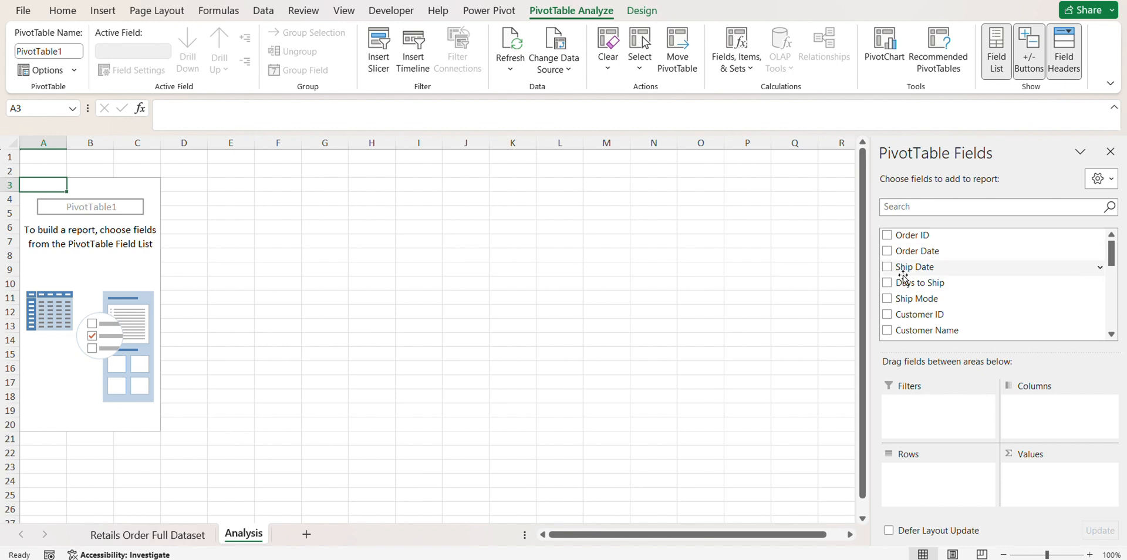
Add Sales, Quantity, Discount, Profit and Days to Ship as values in the PivotTable
scroll(904, 279, "down", 3)
scroll(904, 278, "down", 3)
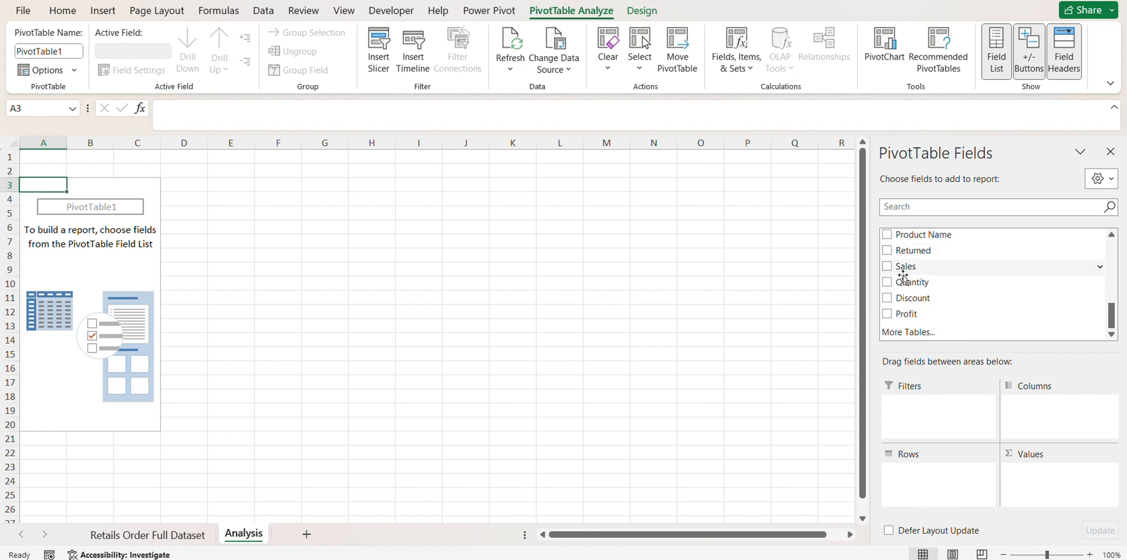
left_click(887, 266)
left_click(886, 282)
left_click(887, 297)
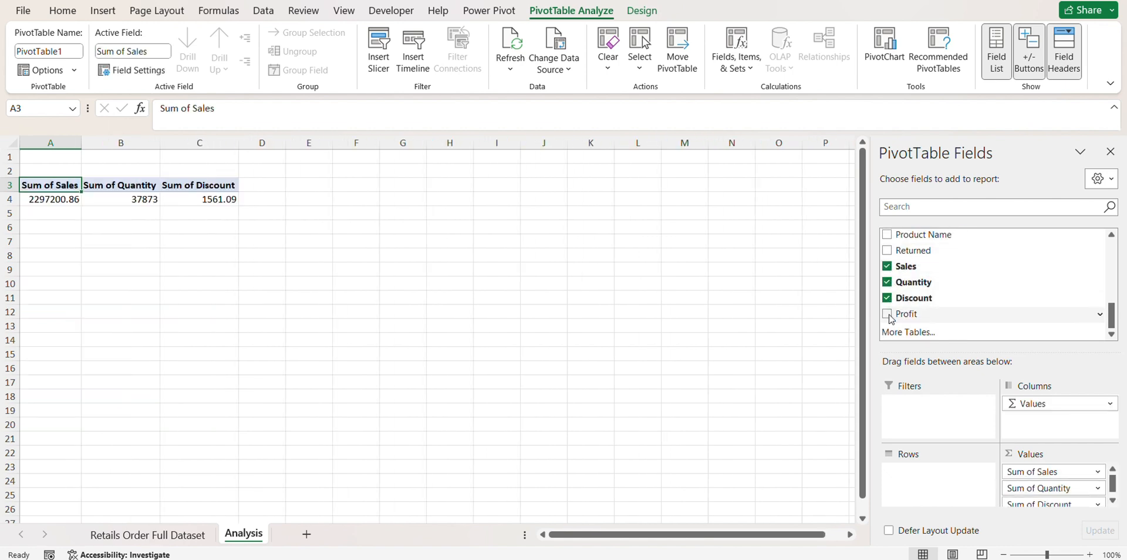
left_click(887, 314)
scroll(987, 276, "up", 6)
left_click(887, 282)
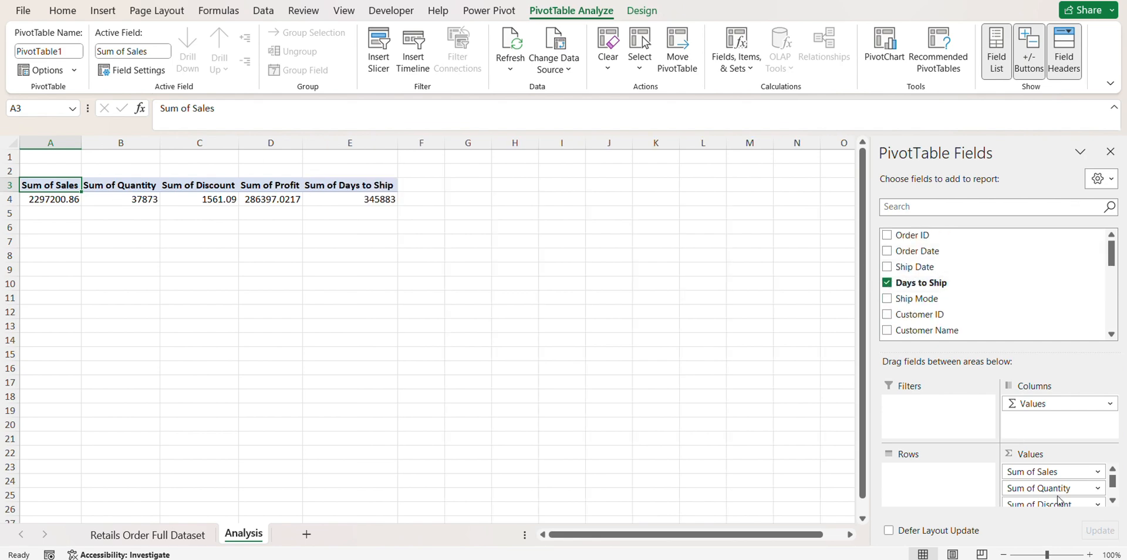
Summarize Days to Ship by average and display the result without decimals
left_click(1097, 499)
left_click(1051, 456)
left_click(469, 238)
left_click(586, 315)
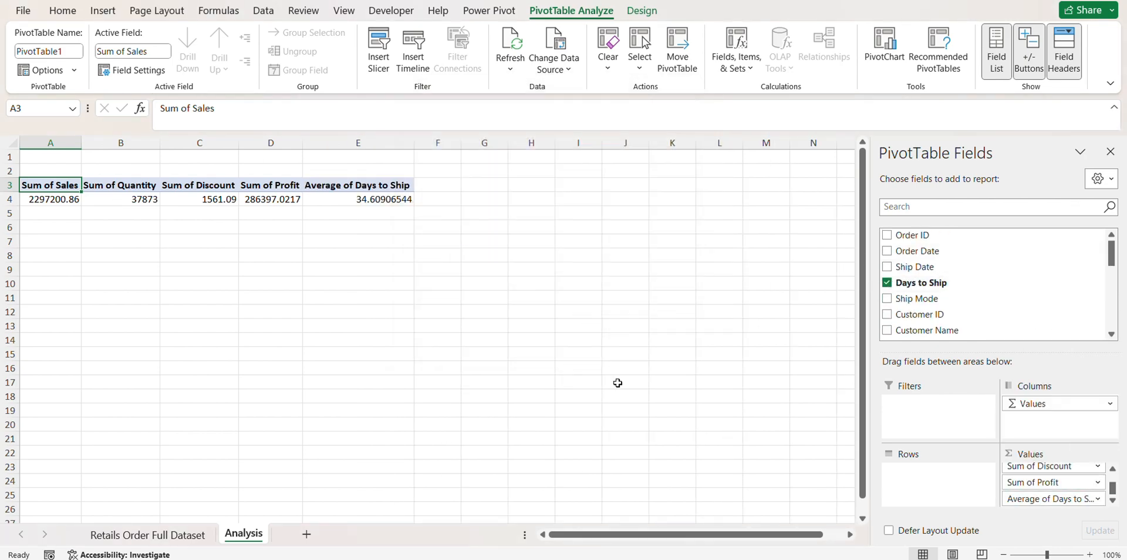
left_click(62, 10)
left_click(620, 62)
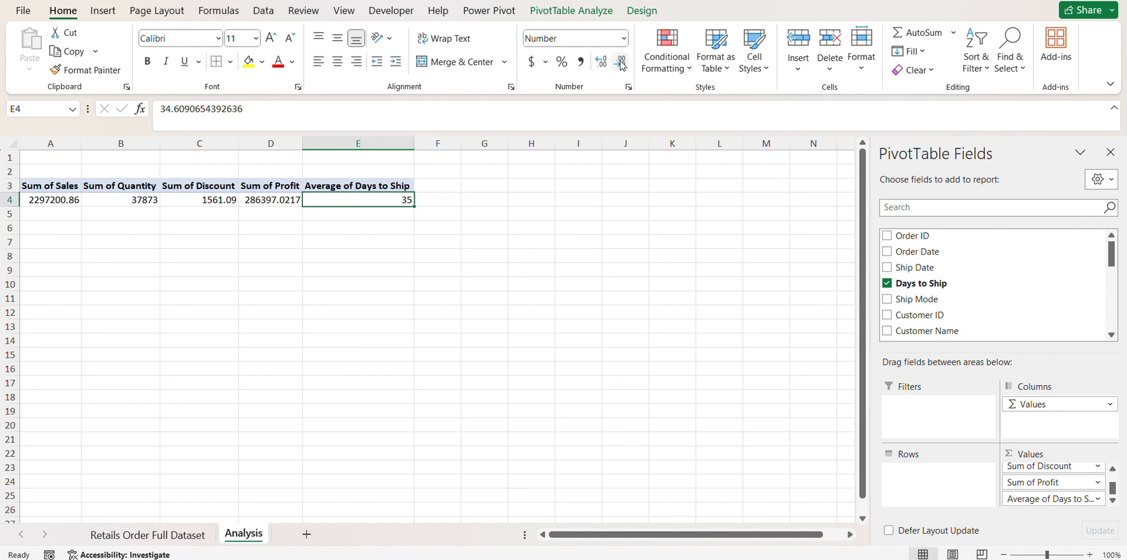
Format the sales, discount and profit totals as dollar accounting amounts and the quantity total with a thousands separator and no decimals
left_click(203, 201)
left_click(63, 200)
left_click(531, 62)
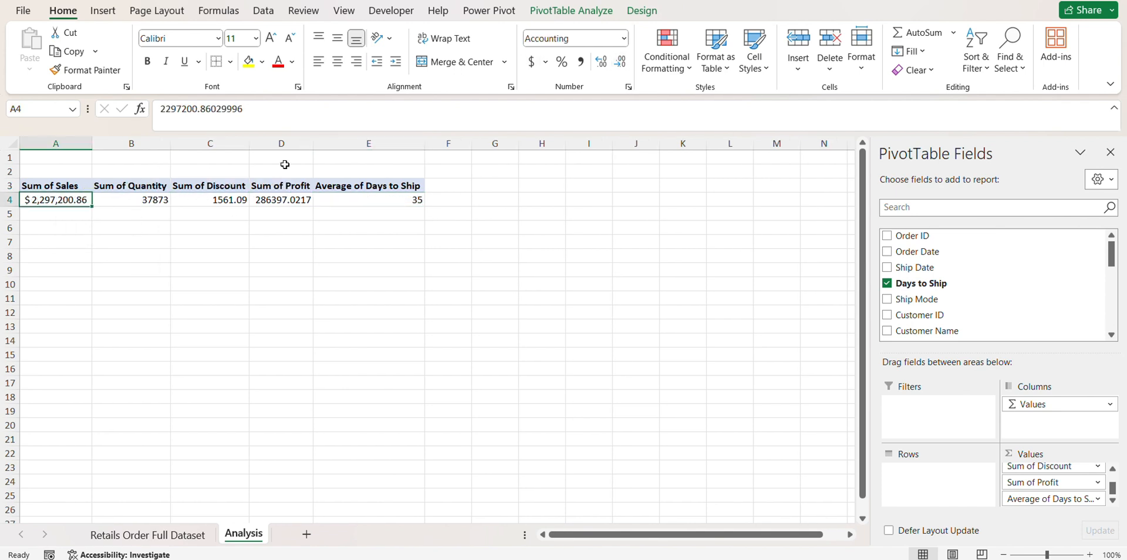
left_click(146, 201)
left_click(580, 61)
left_click(621, 62)
left_click(621, 62)
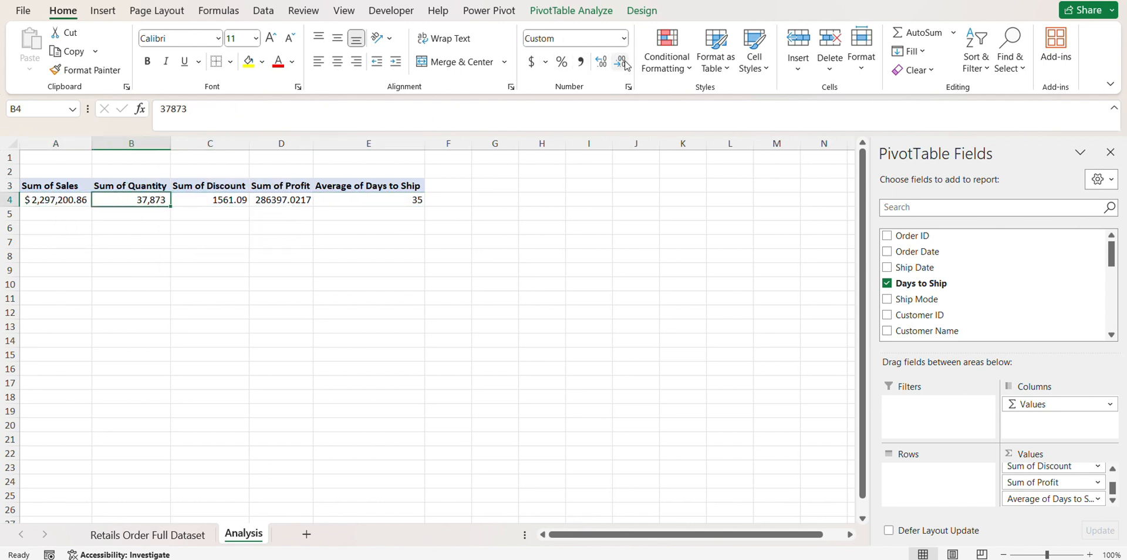
left_click_drag(234, 203, 269, 203)
left_click(531, 62)
Merge and center A1:E2 above the PivotTable and enter the title "Summary Statistics"
left_click_drag(56, 171, 376, 158)
left_click(449, 68)
type("Summary Statistics")
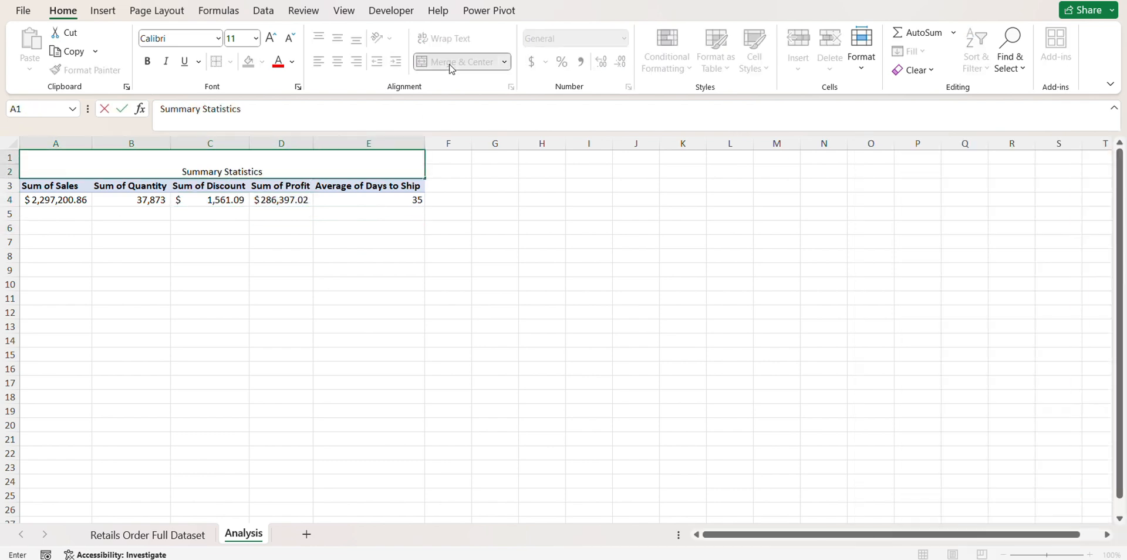
key("Return")
Add borders to all cells in A1:E4 and give the Summary Statistics title a yellow fill and bold text
left_click_drag(322, 155, 364, 202)
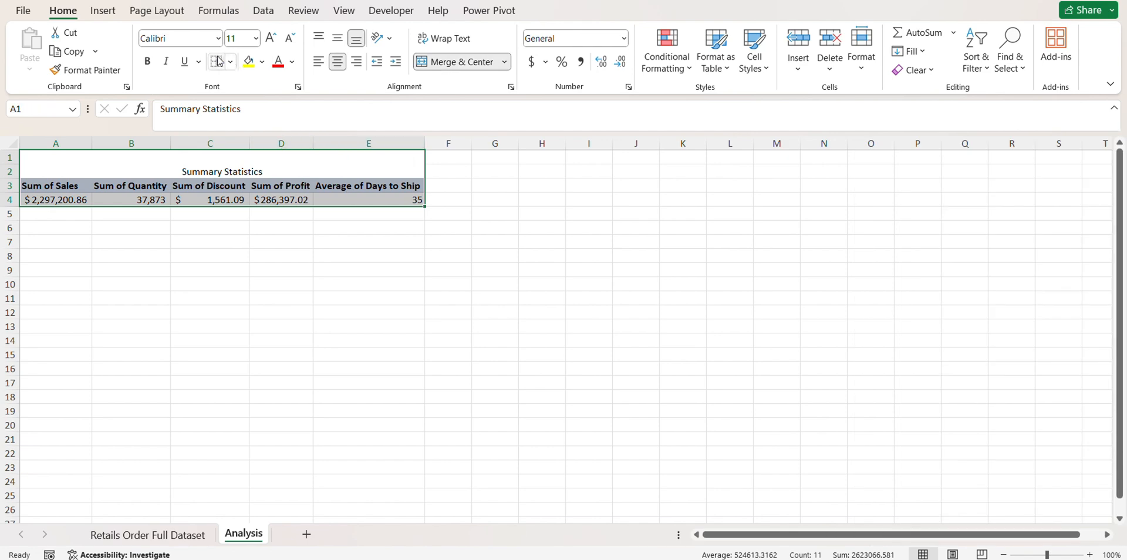
left_click(230, 61)
left_click(251, 212)
left_click(210, 312)
left_click(150, 165)
left_click(248, 62)
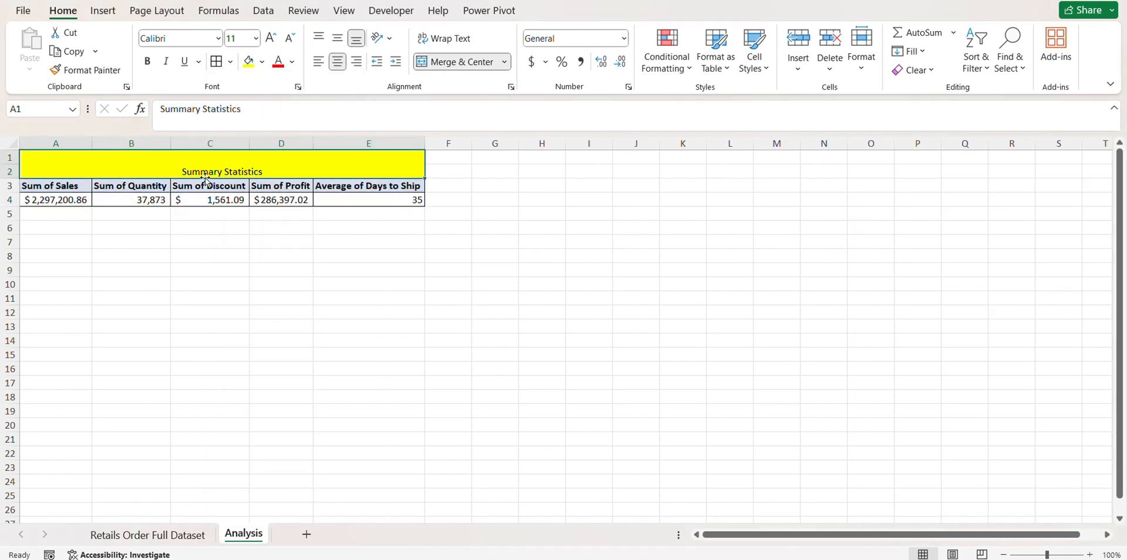
key("ctrl+b")
Duplicate the Summary Statistics block with its PivotTable at cell A9
key("ctrl+c")
left_click(43, 272)
key("ctrl+v")
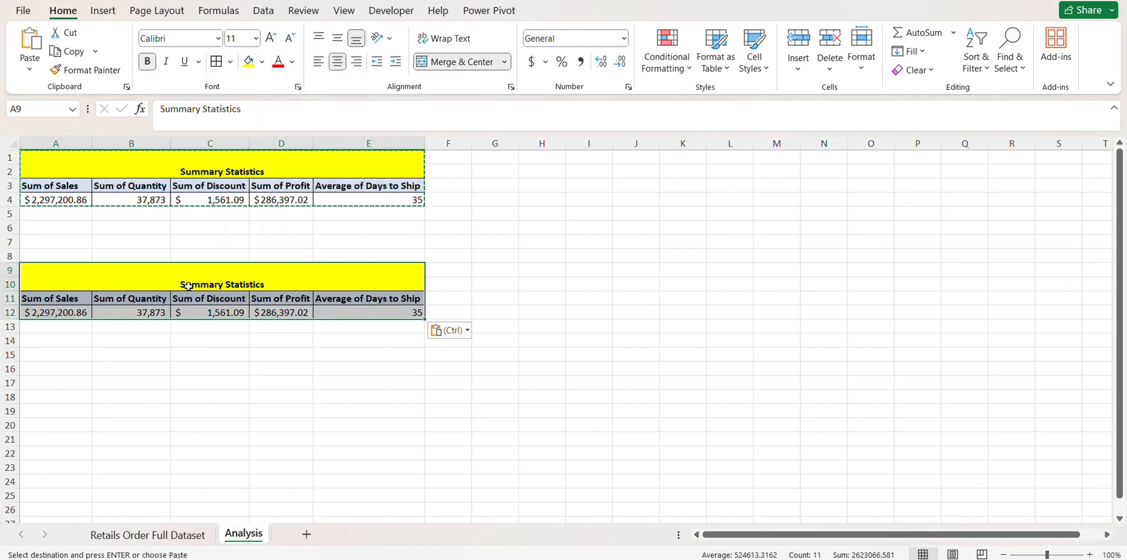
Unmerge the copied title, clear its formatting, and merge it again over A9:B10, centered and bold
left_click(455, 61)
left_click_drag(52, 271, 343, 287)
left_click(754, 56)
left_click(675, 107)
left_click(147, 320)
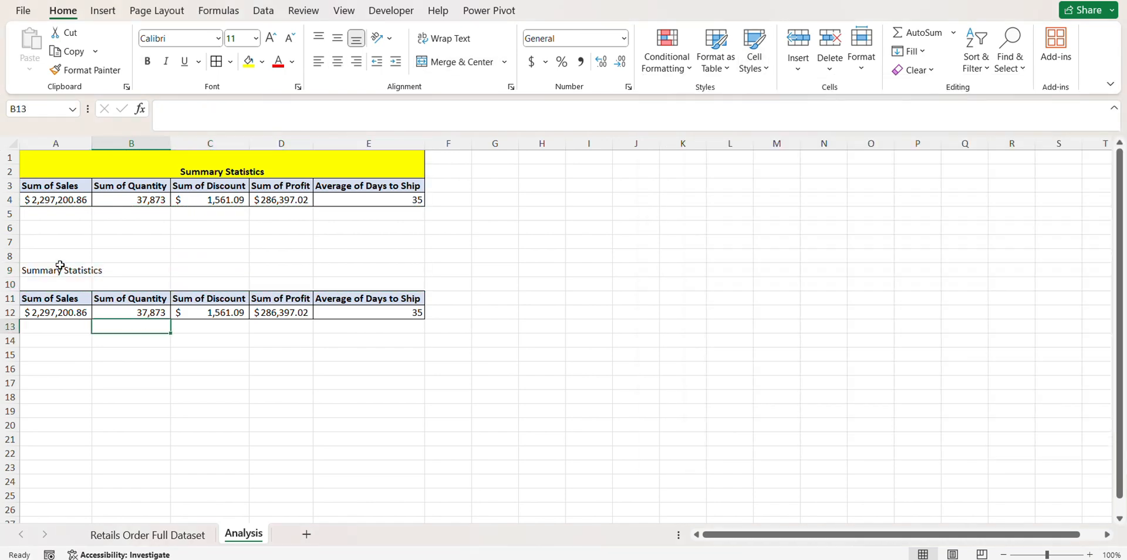
left_click_drag(59, 270, 141, 285)
left_click(447, 59)
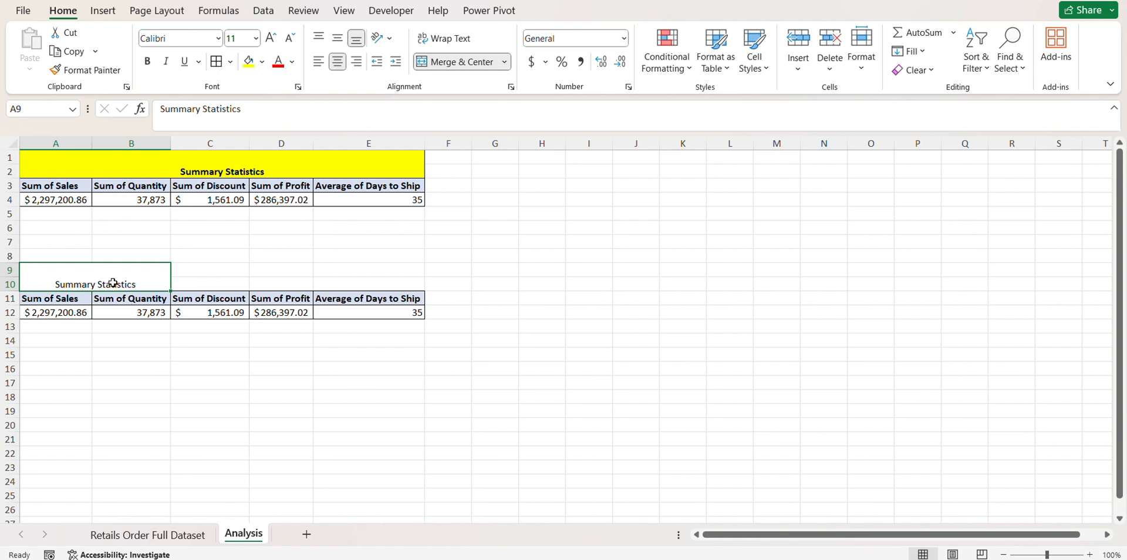
key("ctrl+b")
Remove Days to Ship, Quantity, Discount and Profit from the copied PivotTable, keeping only Sales
left_click(76, 298)
left_click(887, 281)
scroll(939, 282, "down", 5)
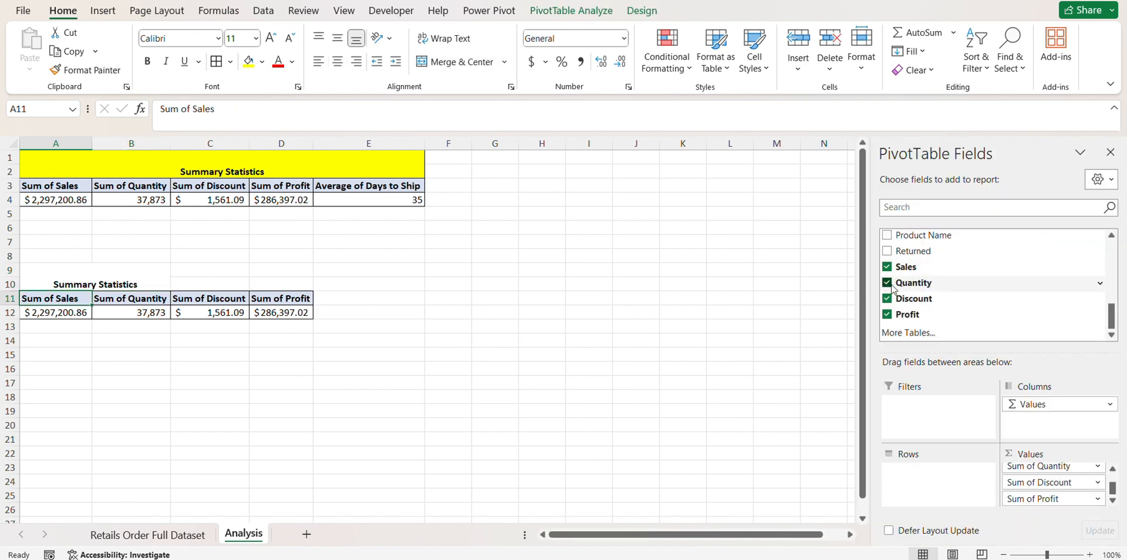
left_click(887, 283)
left_click(887, 298)
left_click(888, 314)
scroll(955, 280, "up", 5)
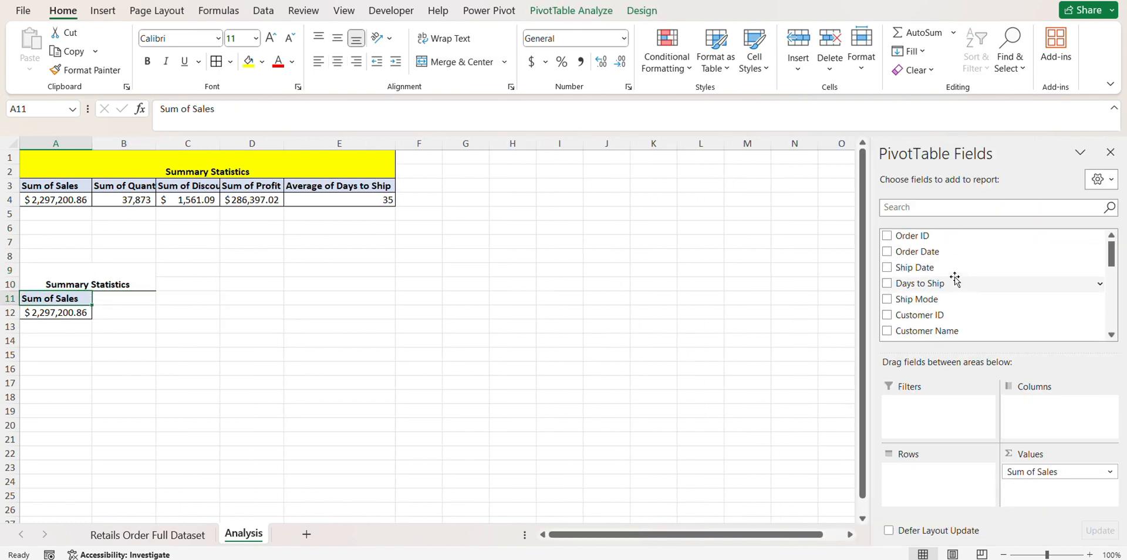
Place Order Date in the rows of the copied PivotTable and format its row labels as short dates
left_click(887, 251)
left_click_drag(1067, 490, 931, 481)
key("ctrl+shift+Down")
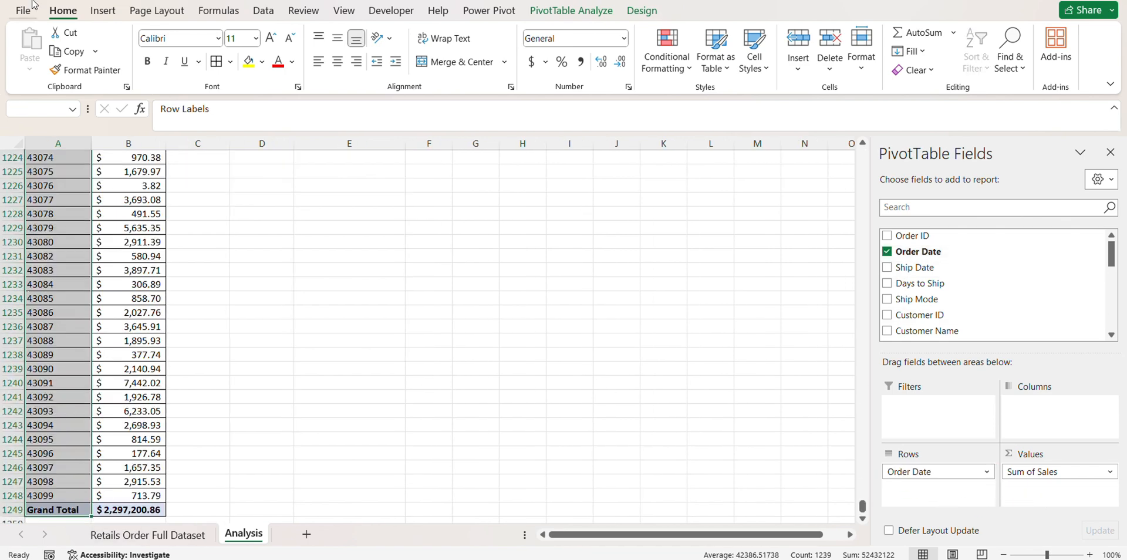
left_click(624, 38)
left_click(586, 210)
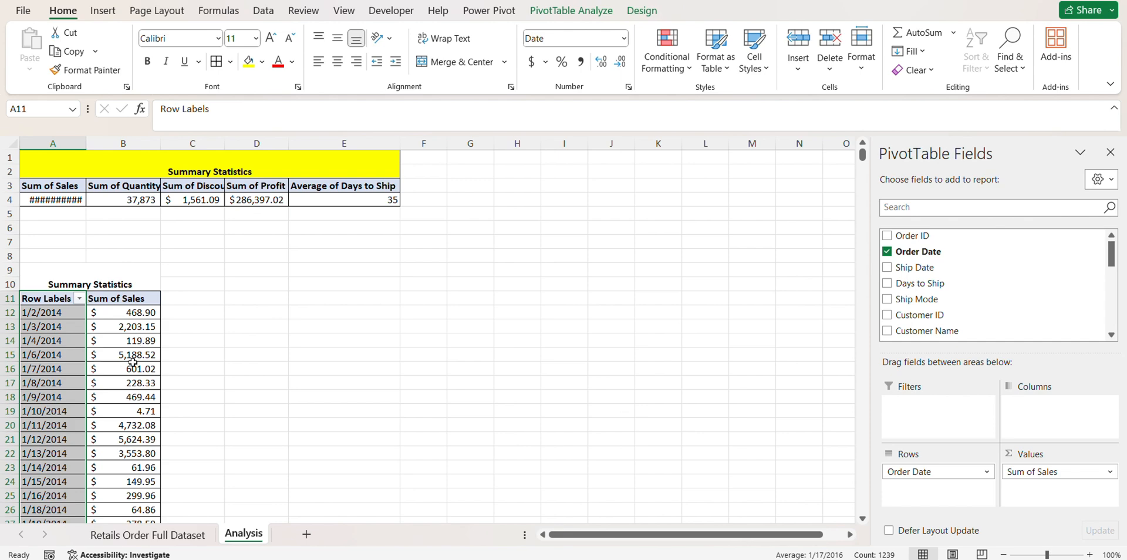
Fill the title cell above the sales-by-date PivotTable with light gray
left_click(73, 279)
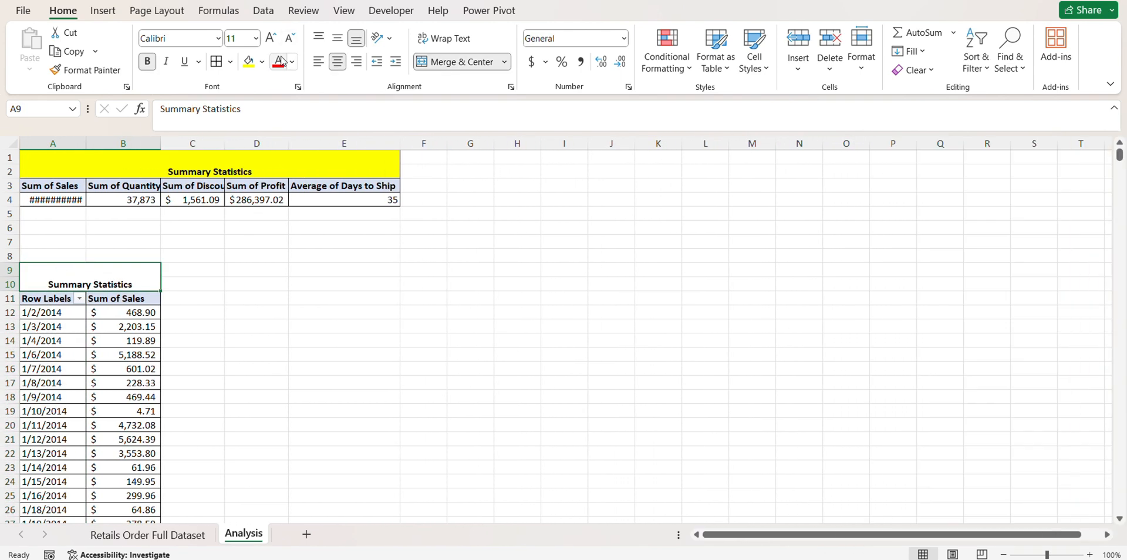
left_click(262, 61)
left_click(258, 131)
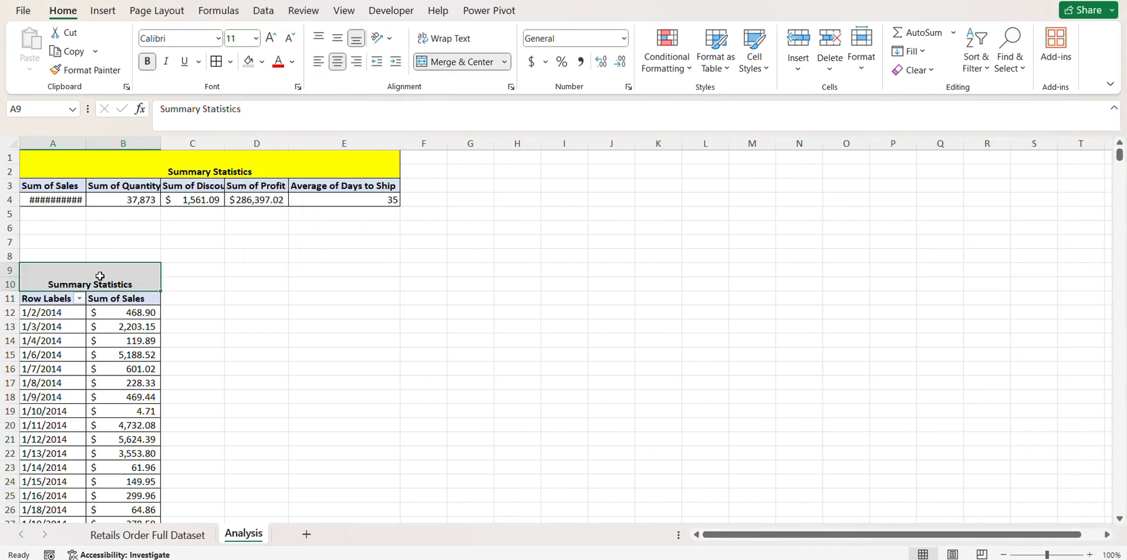
Copy the entire sales-by-date PivotTable with its title and paste it at cell E9
key("ctrl+shift+Down")
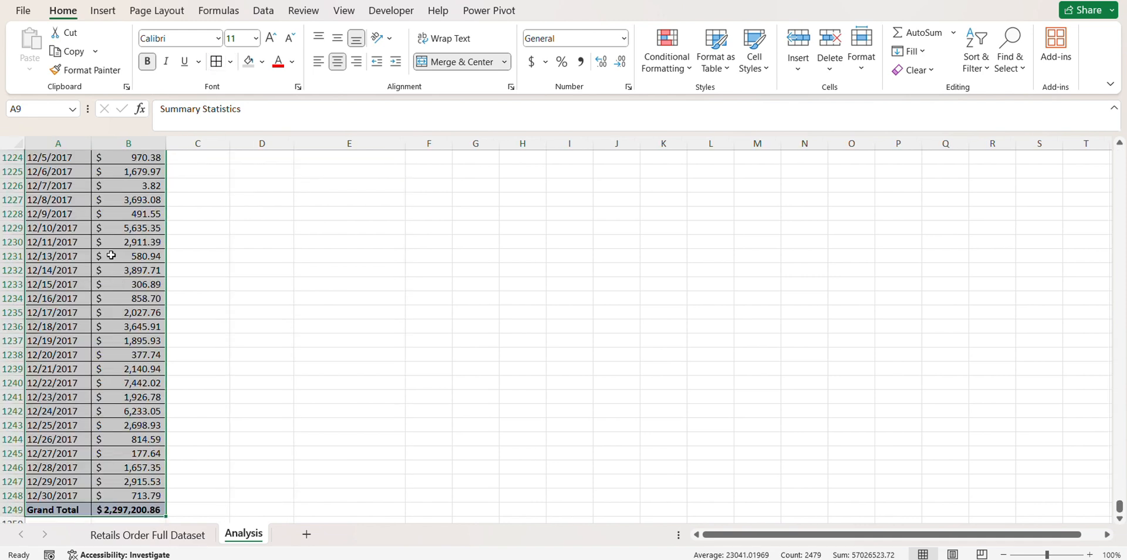
key("ctrl+c")
scroll(1124, 507, "up", 3)
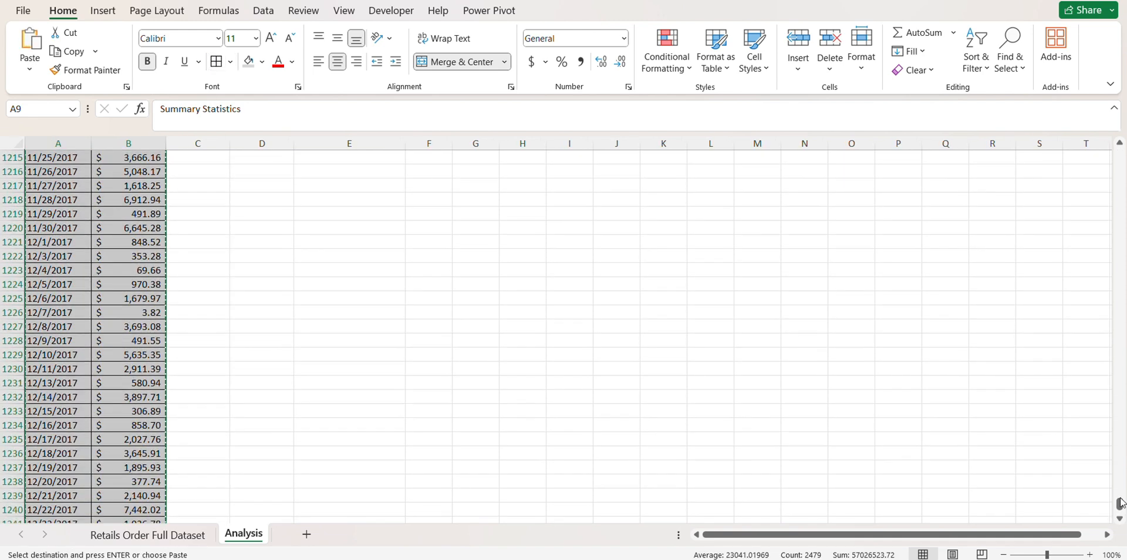
key("ctrl+shift+Up")
scroll(466, 429, "up", 4)
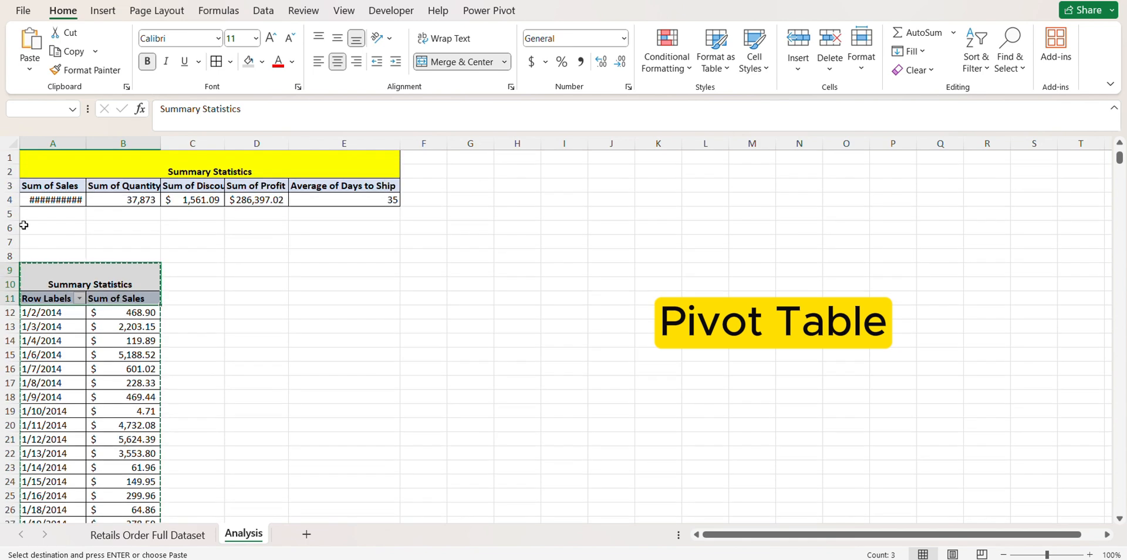
left_click(335, 268)
key("ctrl+v")
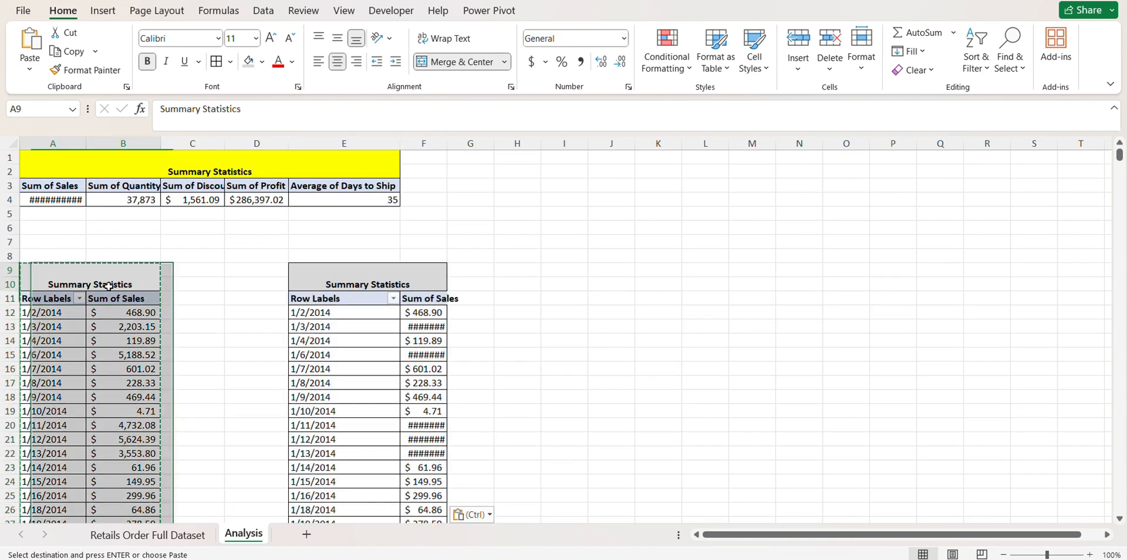
Replace the A9 title with "Whats the sales trend across years?" copied from the sticky note, and wrap the text
double_click(86, 276)
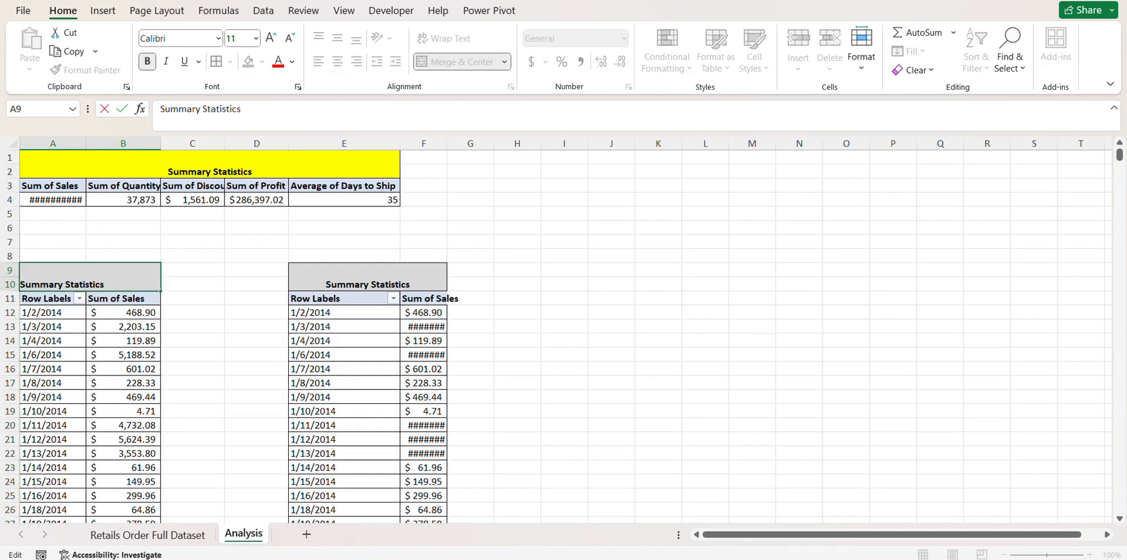
key("alt+Tab")
left_click_drag(427, 196, 258, 200)
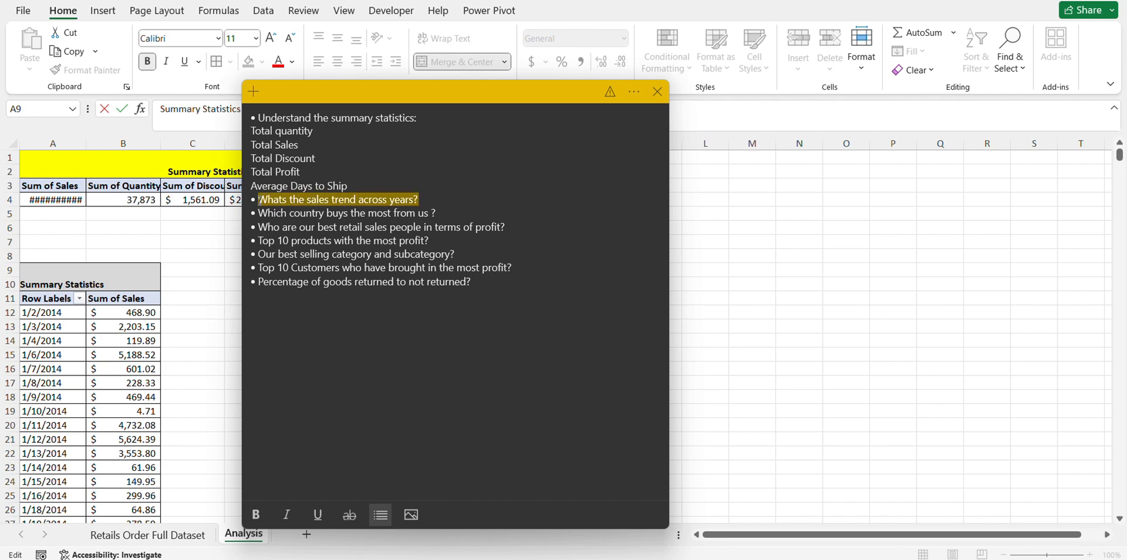
key("alt+Tab")
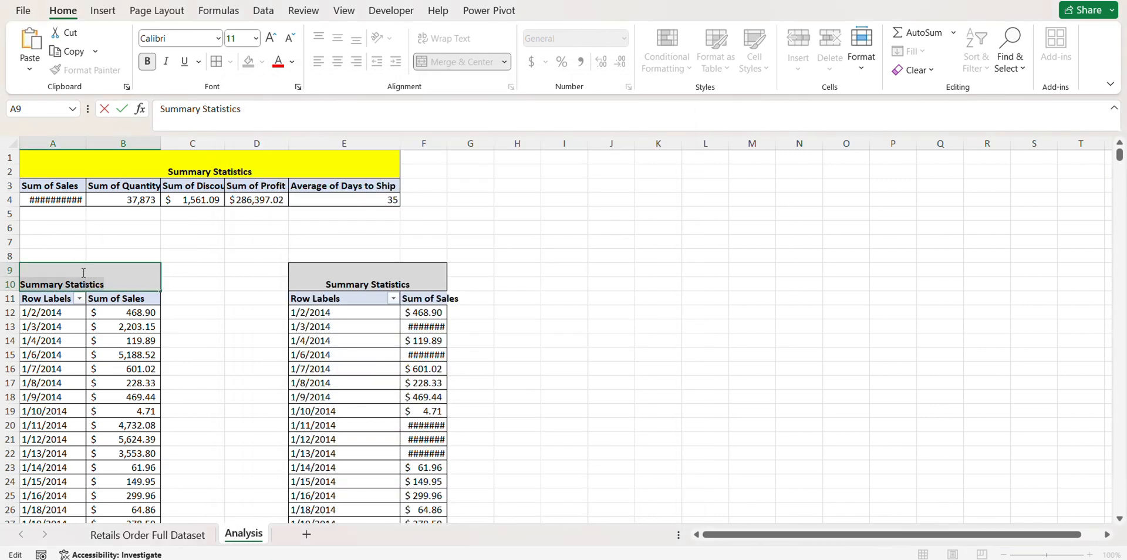
key("ctrl+v")
key("Return")
left_click(97, 280)
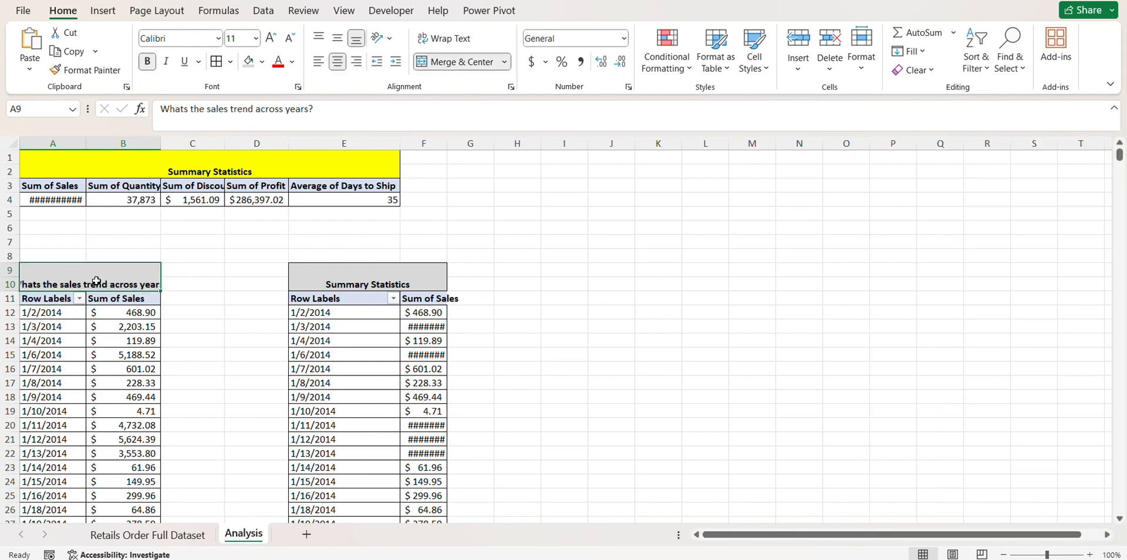
left_click(445, 38)
Replace the E9 title with "Which country buys the most from us ?" copied from the sticky note, and wrap the text
left_click(368, 282)
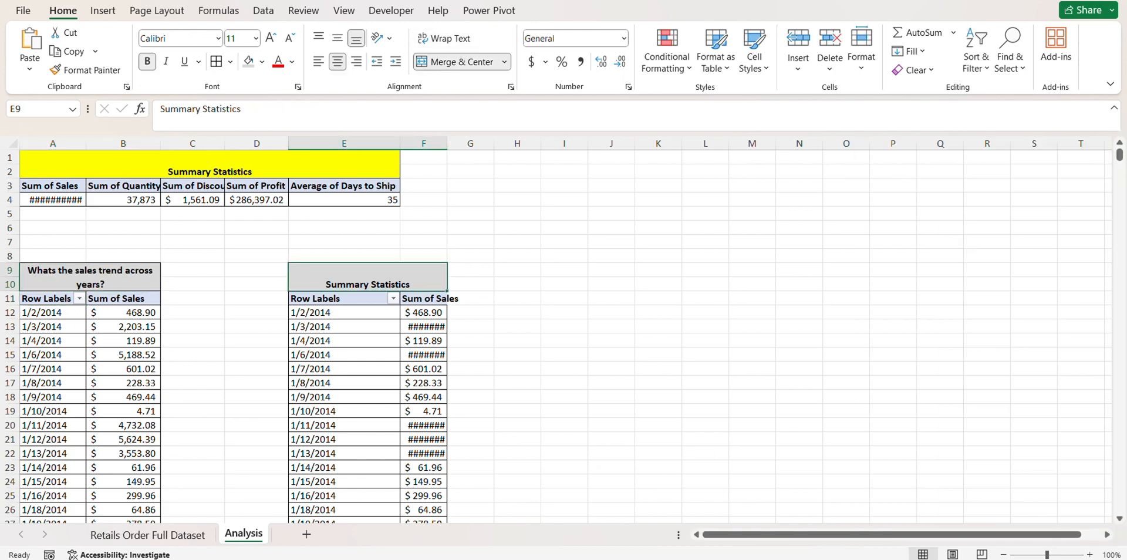
key("alt+Tab")
left_click_drag(441, 211, 283, 214)
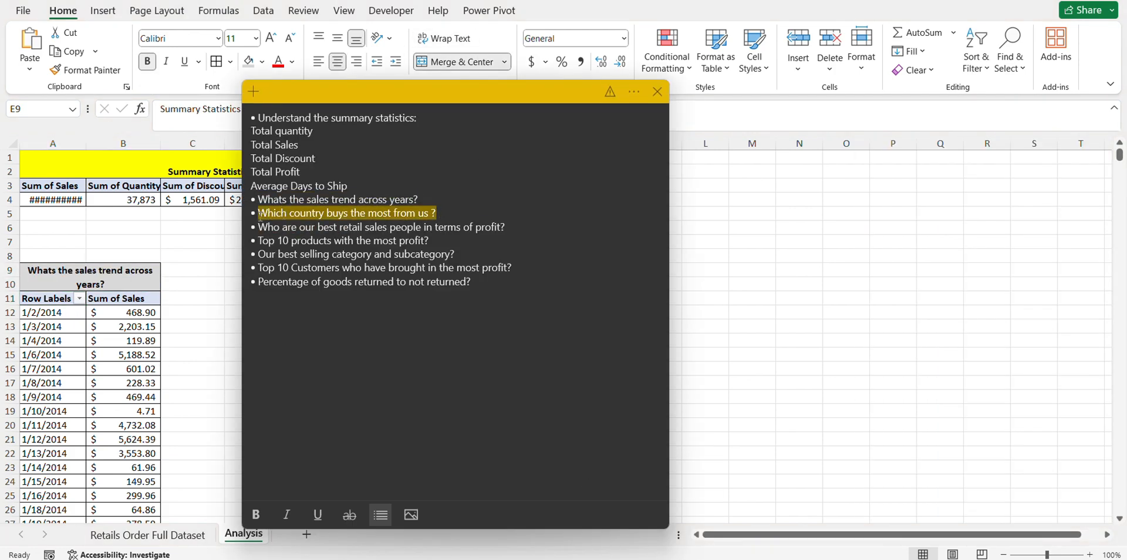
left_click(194, 299)
double_click(370, 282)
key("ctrl+a")
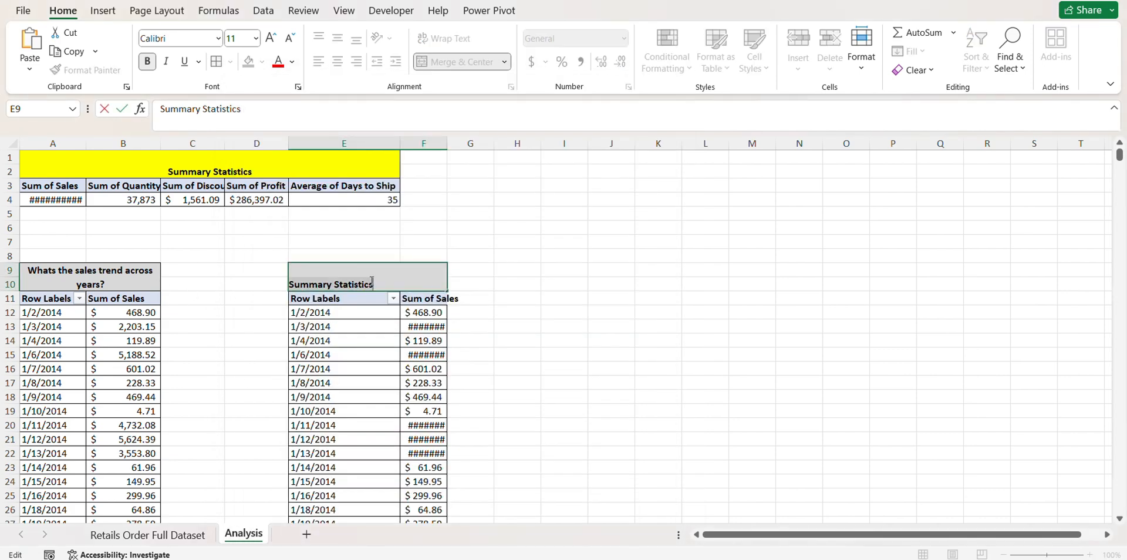
key("ctrl+v")
left_click(424, 349)
left_click(403, 277)
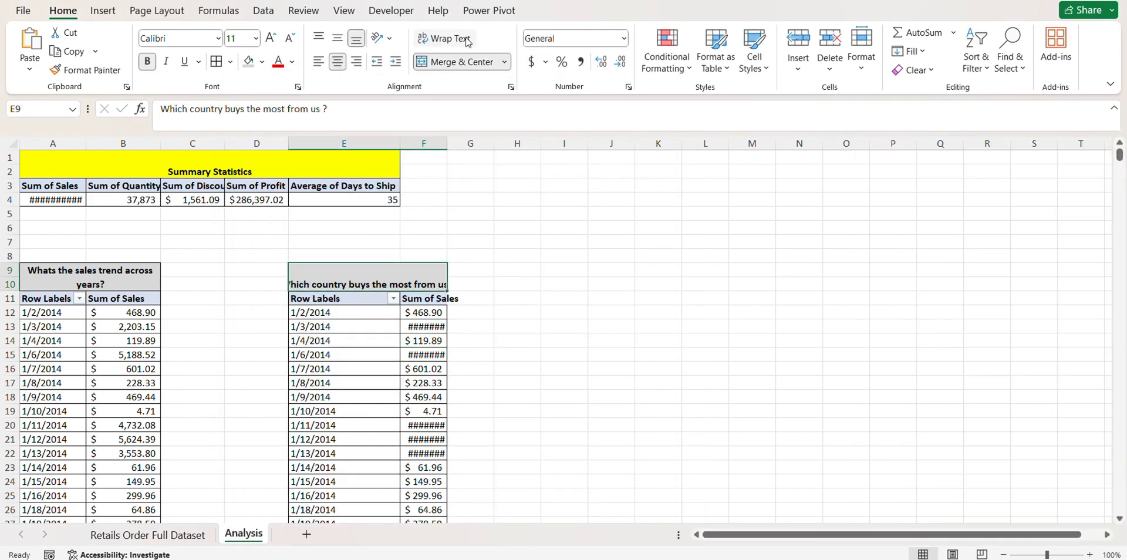
left_click(444, 38)
Replace Order Date with Country in the rows of the PivotTable under E9
left_click(332, 317)
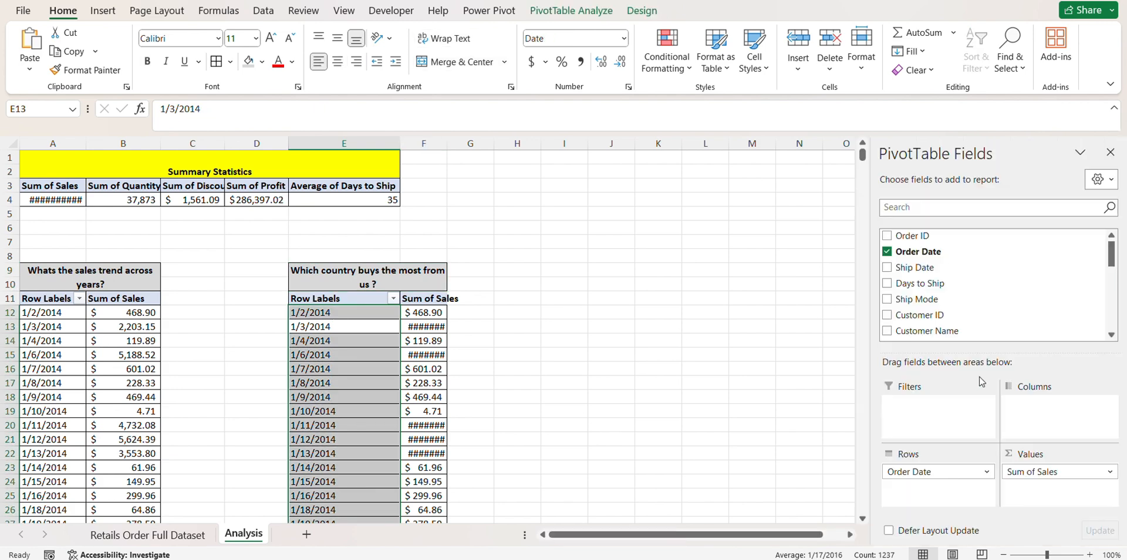
left_click(887, 252)
scroll(909, 314, "down", 2)
left_click(887, 291)
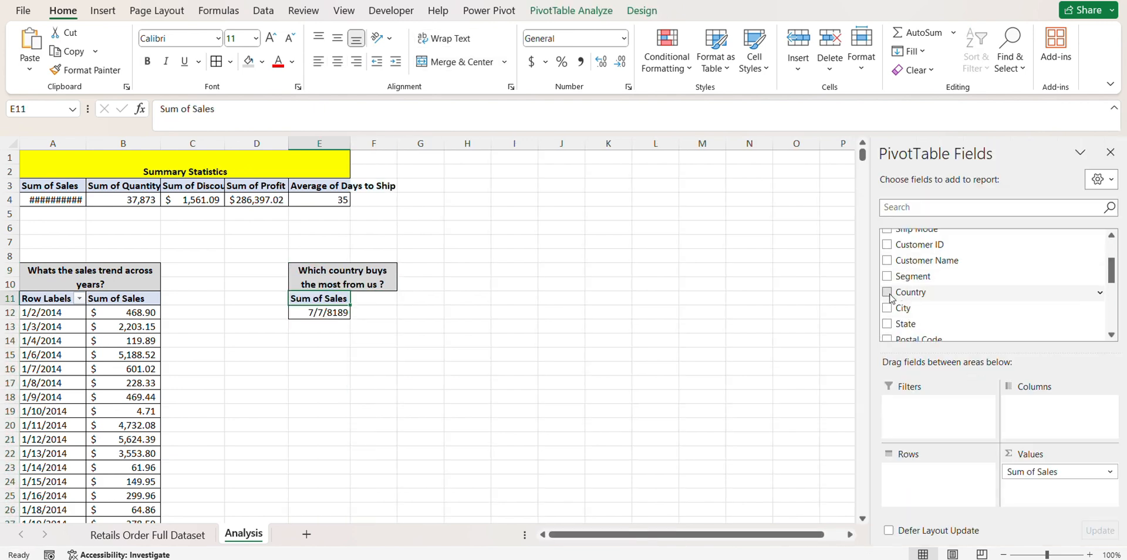
Change "country" to "Region/State" in the E9 title so it reads "Which Region/State buys the most from us ?"
double_click(355, 269)
key("BackSpace")
key("BackSpace")
key("BackSpace")
key("BackSpace")
key("BackSpace")
key("BackSpace")
key("BackSpace")
type("Reg")
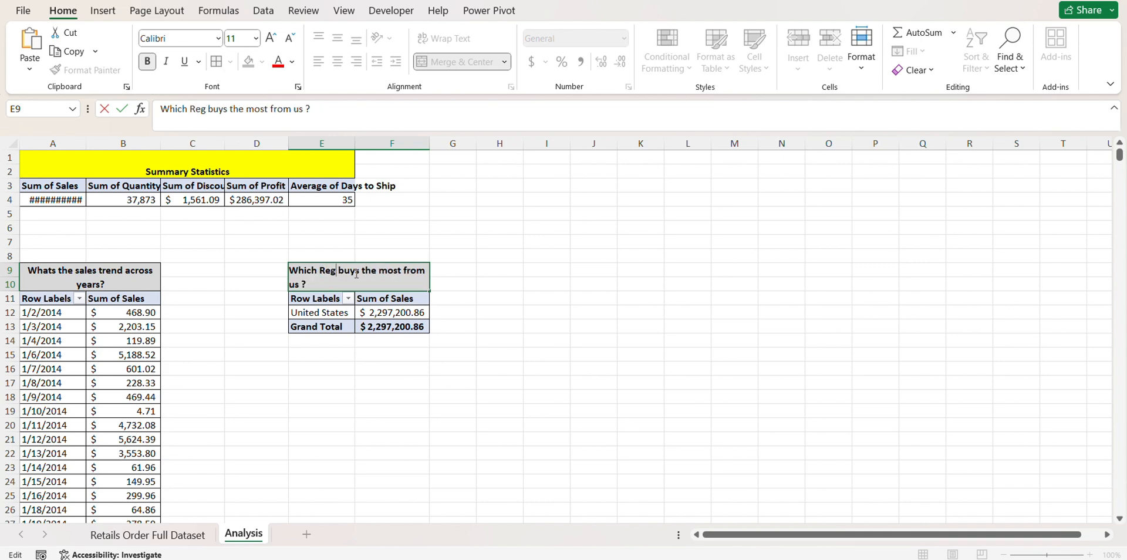
type("ion/State")
key("Return")
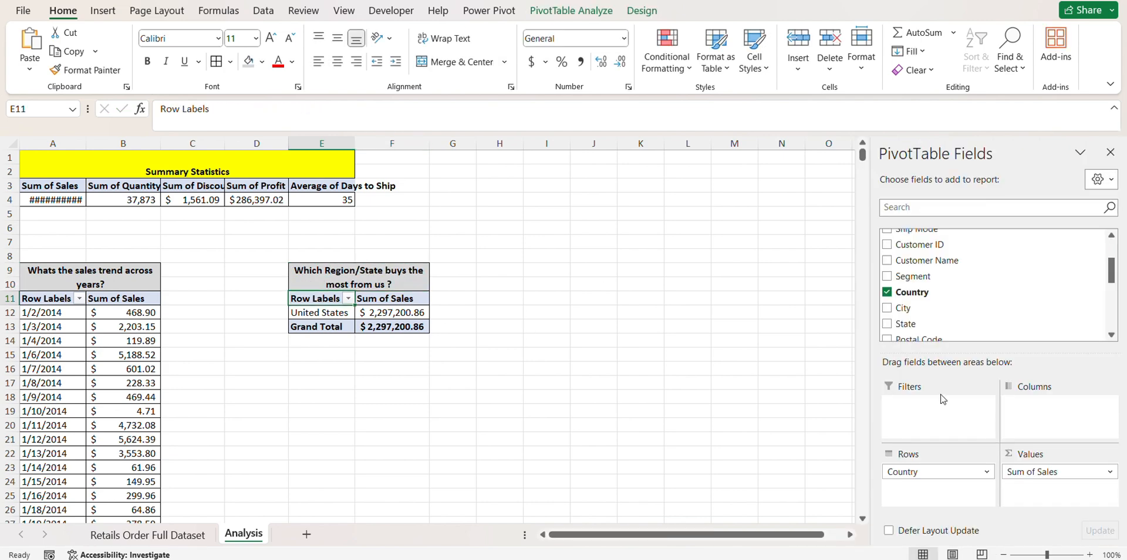
Replace Country with State in the rows of the PivotTable under the Region/State title
left_click(887, 292)
left_click(887, 308)
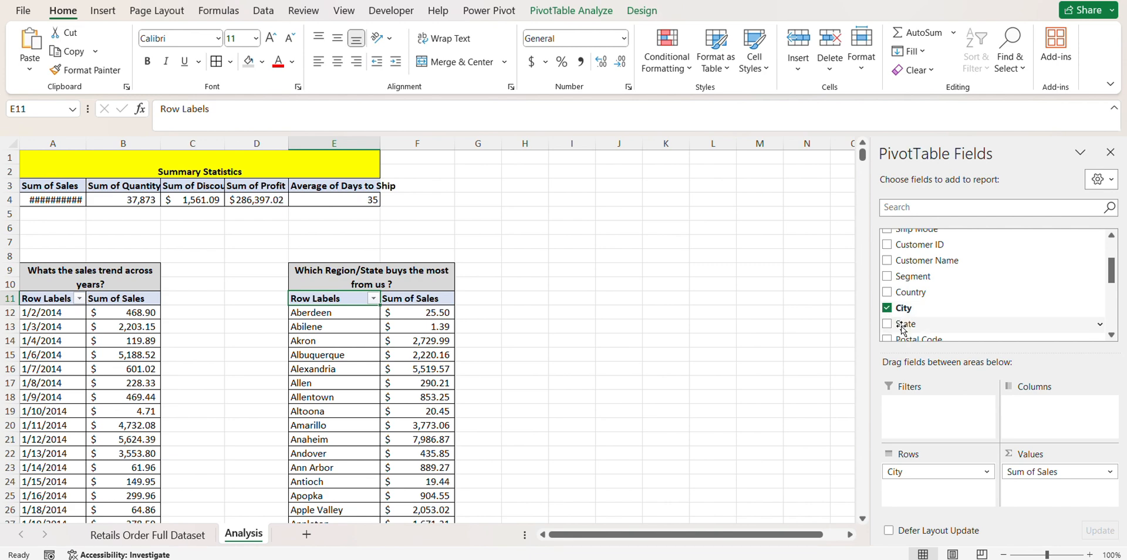
left_click(887, 323)
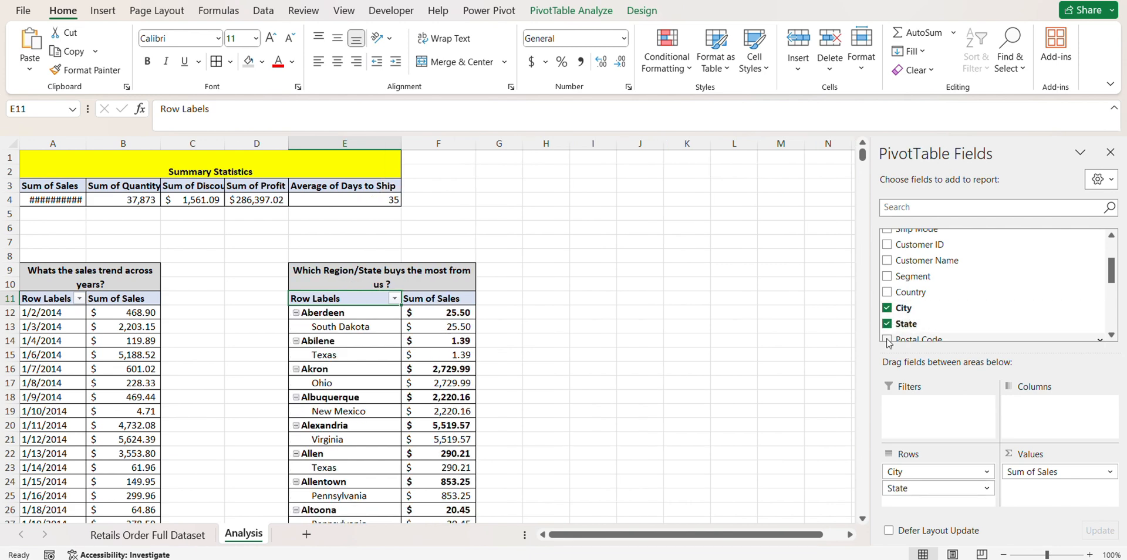
left_click(887, 309)
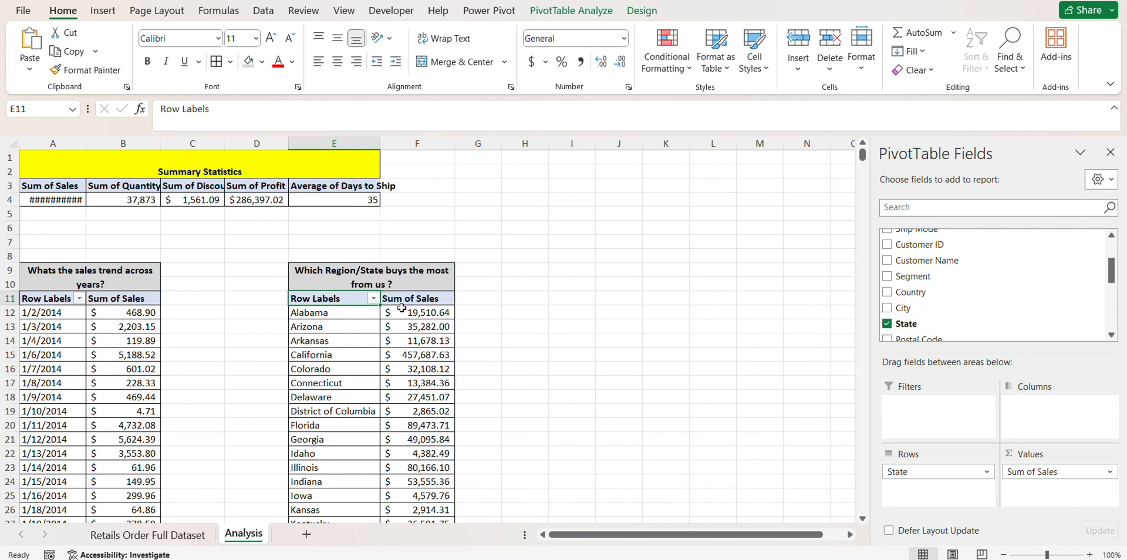
Filter the states in the Region/State PivotTable to the top 10 items by Sum of Sales
scroll(378, 313, "down", 10)
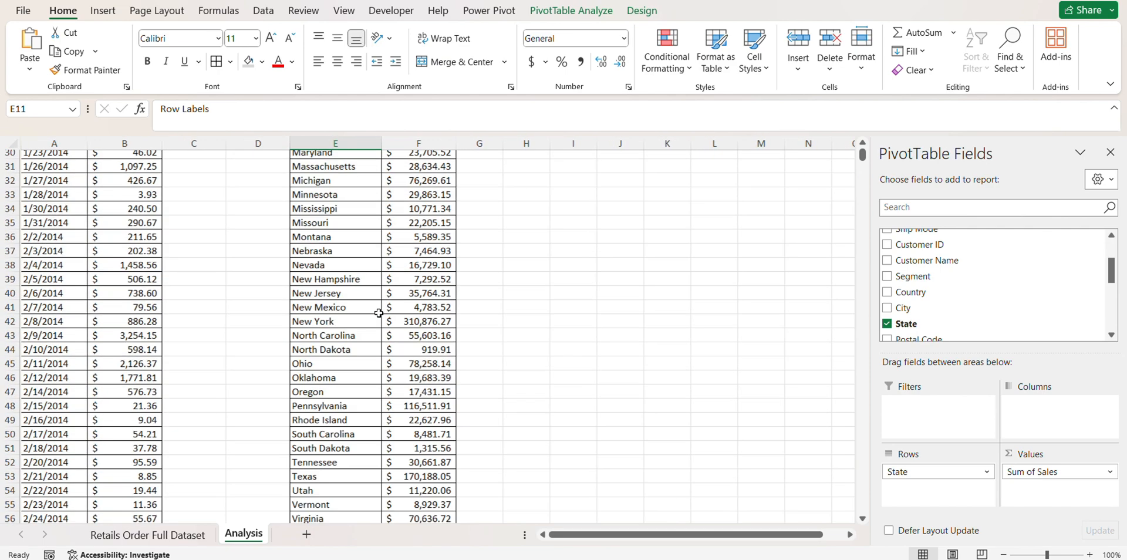
scroll(379, 313, "up", 9)
scroll(378, 313, "down", 1)
left_click(374, 256)
mouse_move(340, 362)
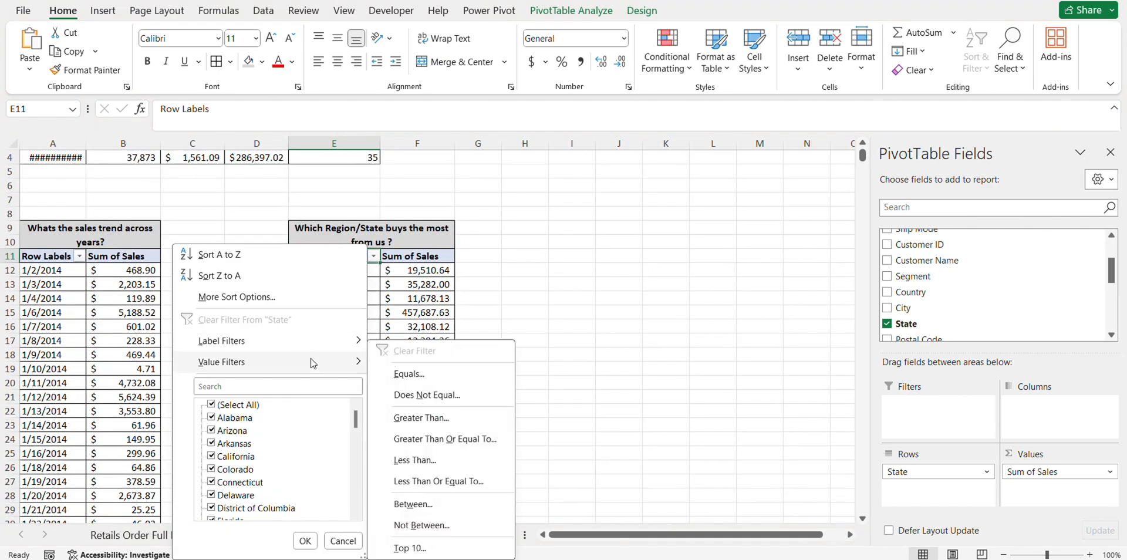
left_click(405, 543)
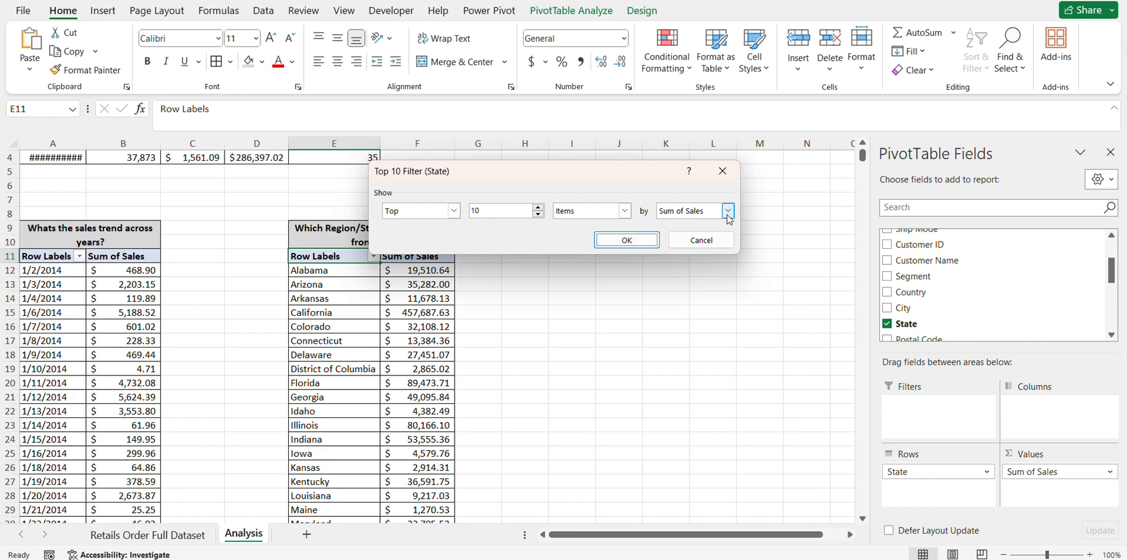
left_click(639, 241)
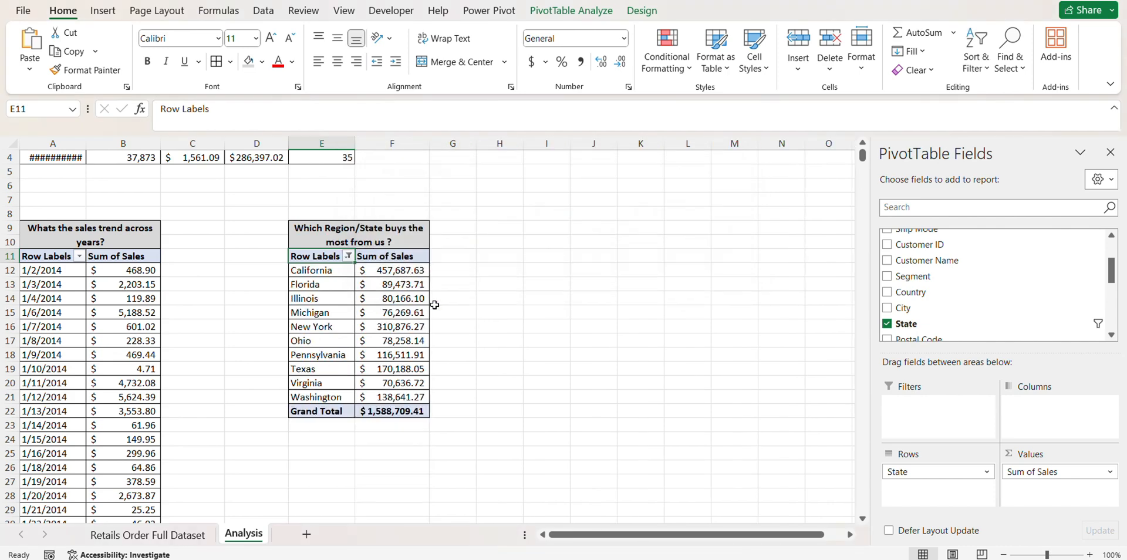
Copy the Region/State PivotTable together with its title and paste it at J9
key("ctrl+a")
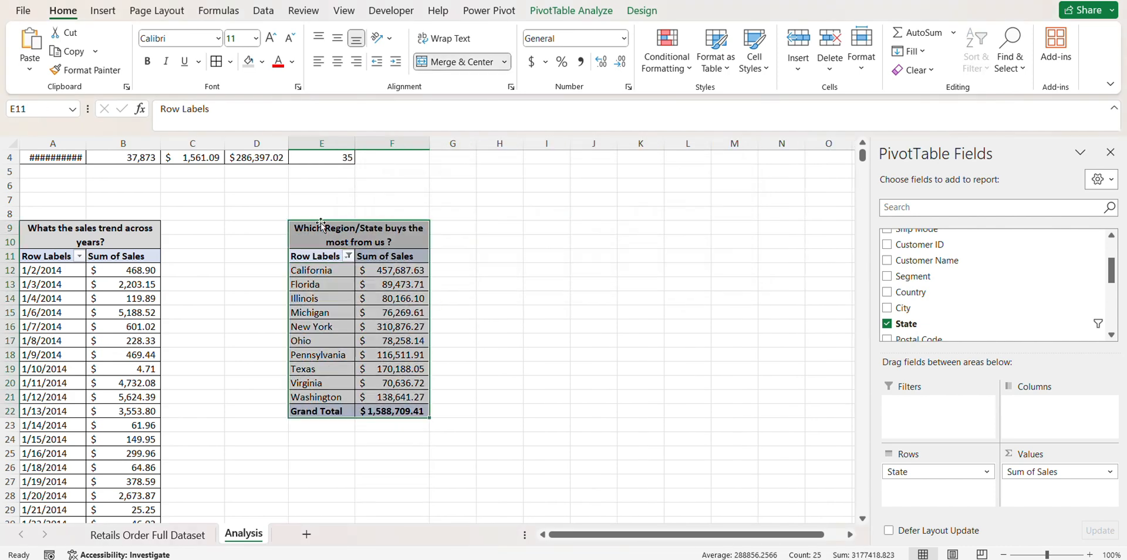
key("ctrl+c")
left_click(580, 227)
key("ctrl+v")
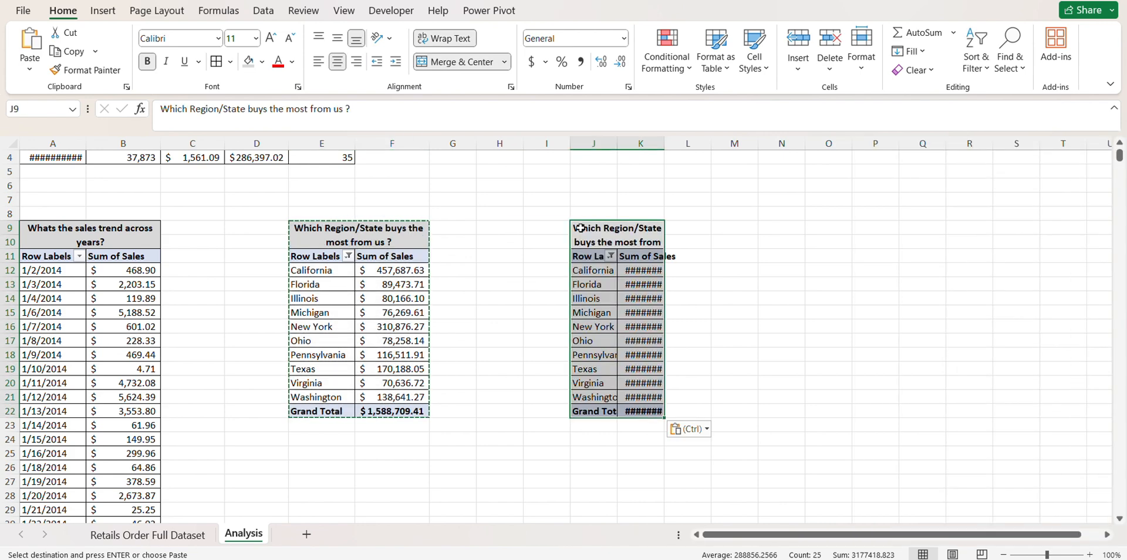
Autofit the widths of columns A, J and K to their contents
double_click(86, 143)
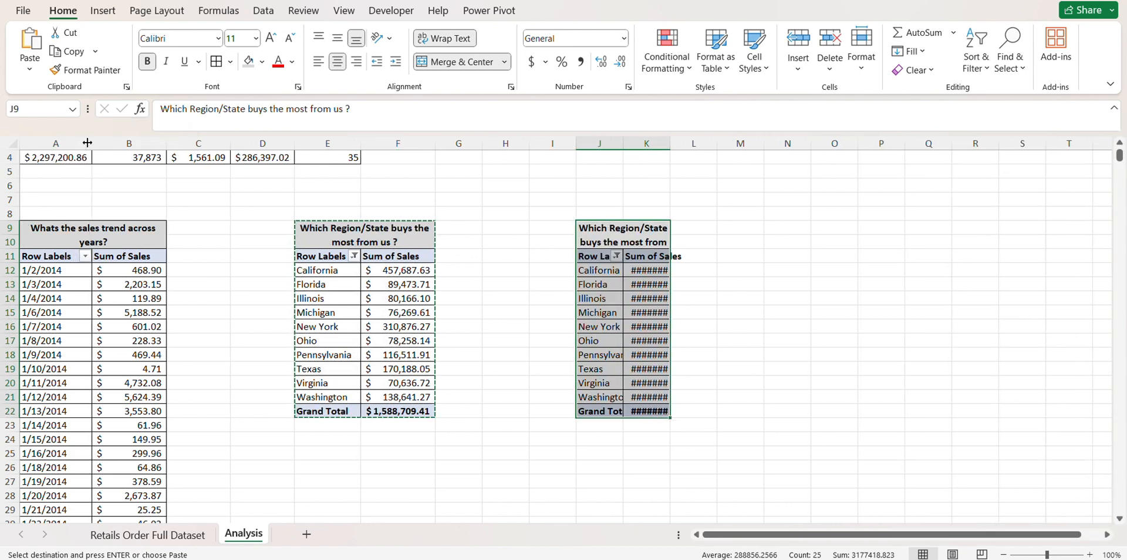
double_click(623, 150)
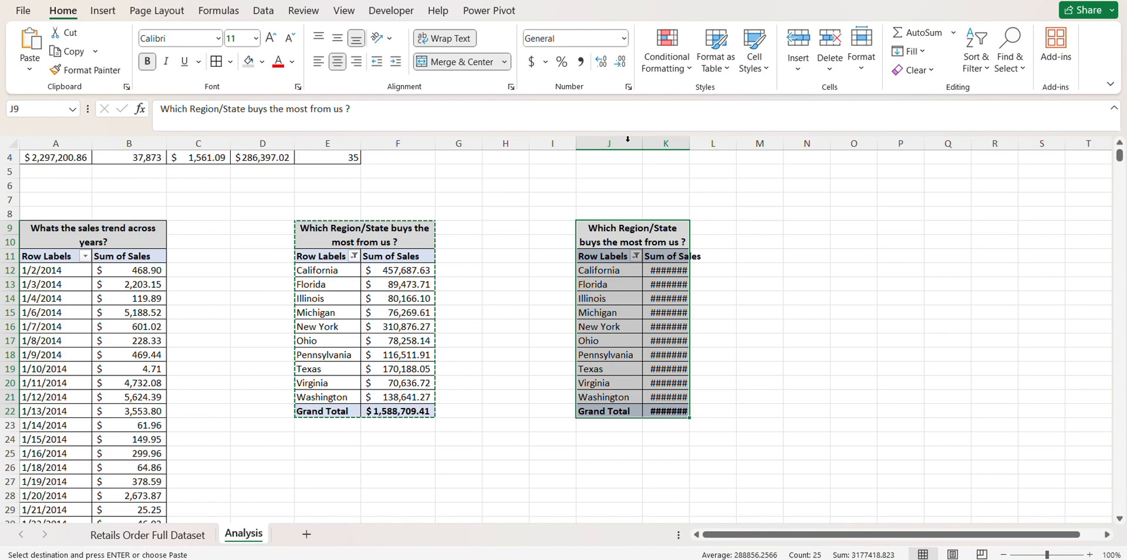
double_click(691, 140)
Replace the J9 title with "Who are our best retail sales people in terms of profit?" copied from the sticky note
left_click(617, 250)
left_click(616, 235)
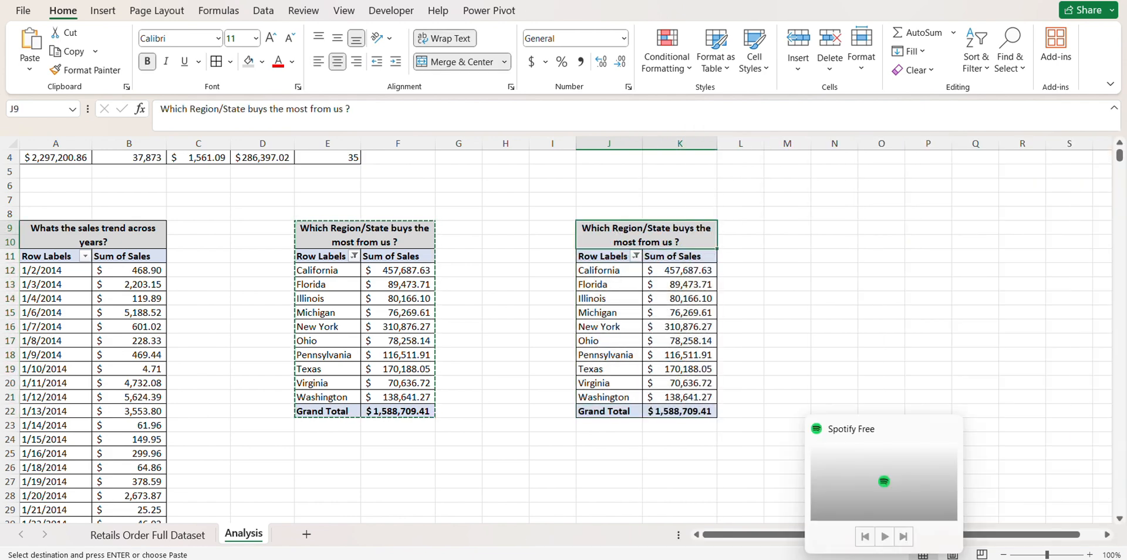
left_click(910, 559)
left_click_drag(508, 226, 260, 228)
left_click(679, 242)
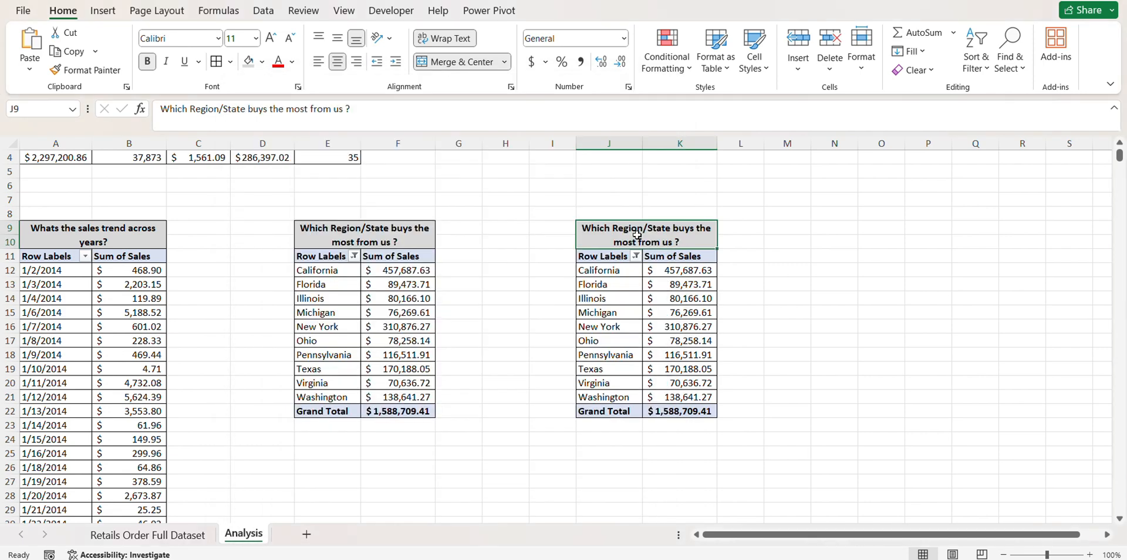
double_click(638, 235)
key("ctrl+a")
key("ctrl+v")
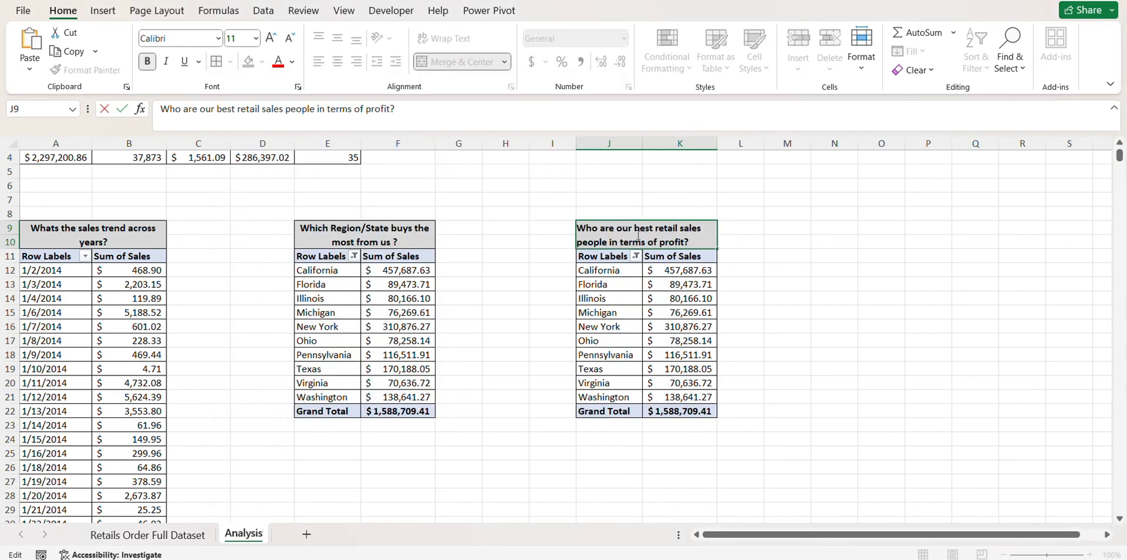
In the PivotTable under J9, replace State with Retail Sales People in the rows and Sales with Profit in the values
left_click(627, 321)
left_click(887, 253)
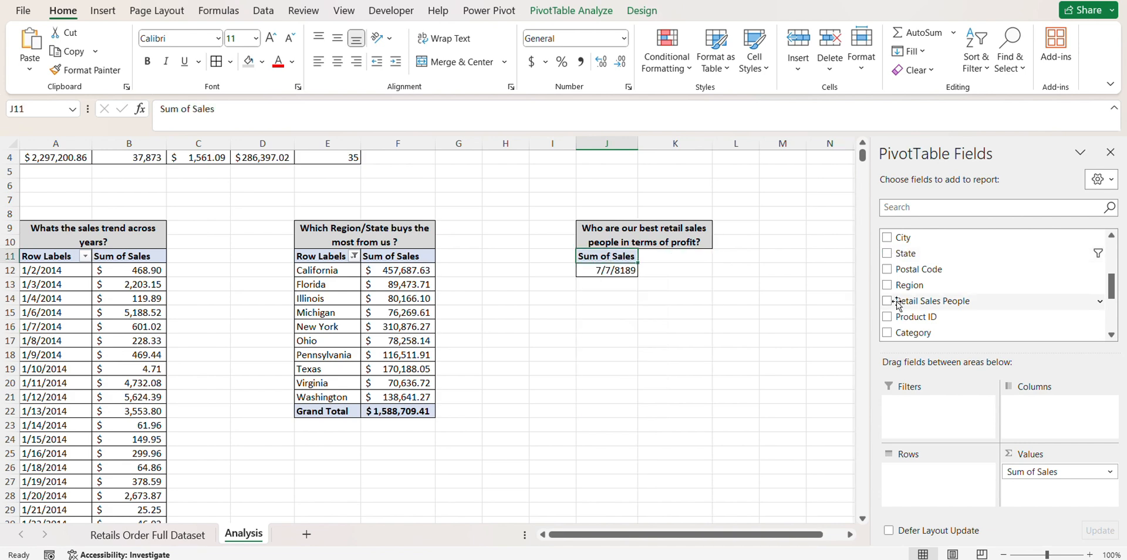
left_click(887, 301)
scroll(886, 296, "down", 3)
left_click(887, 290)
left_click(887, 338)
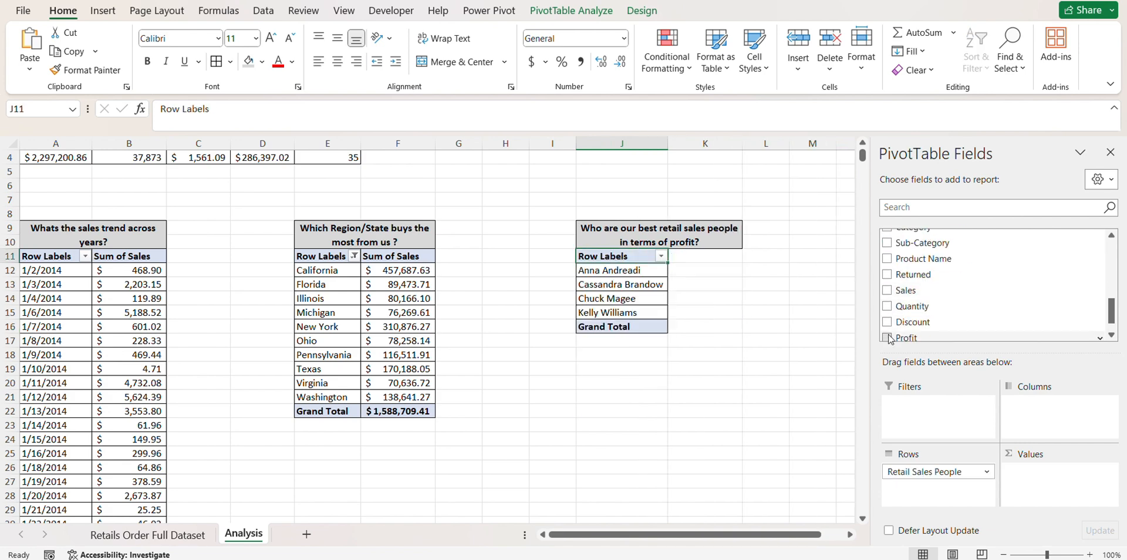
Format the Sum of Profit values in K12:K16 as dollar accounting amounts with two decimal places
left_click(622, 262)
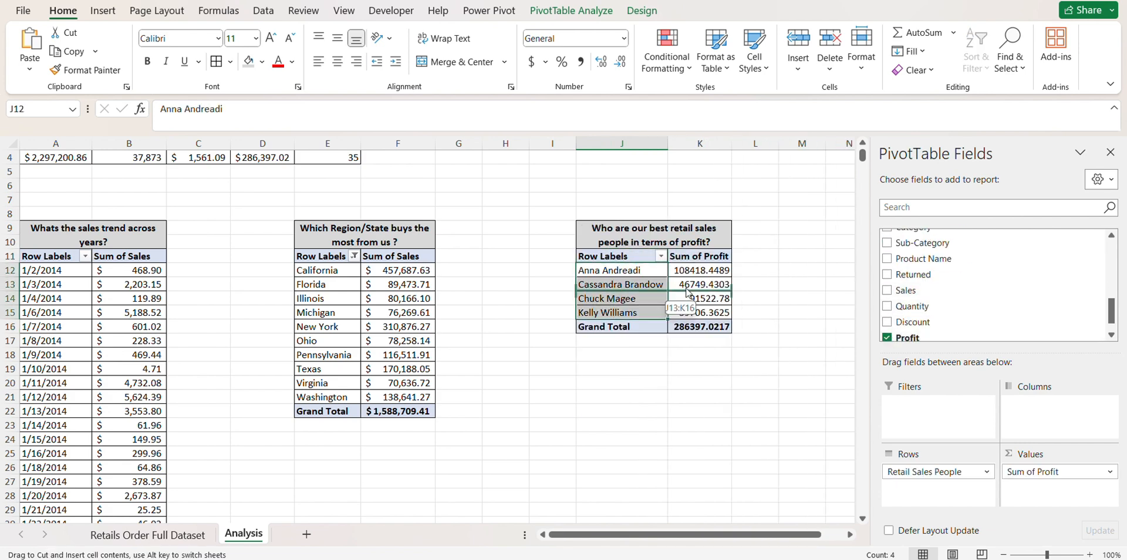
left_click_drag(693, 269, 705, 327)
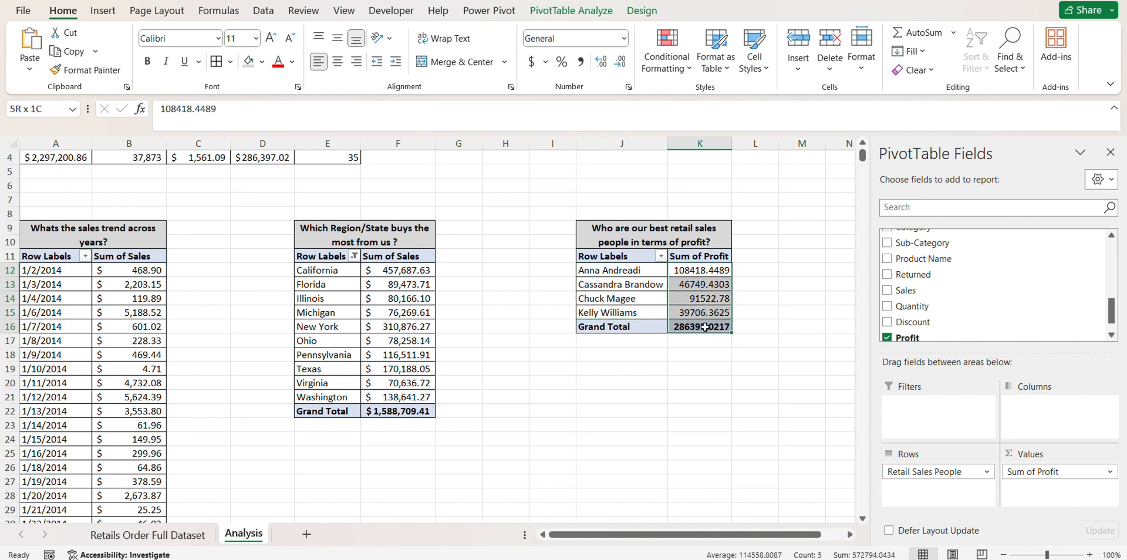
left_click(532, 62)
left_click(625, 65)
left_click(626, 65)
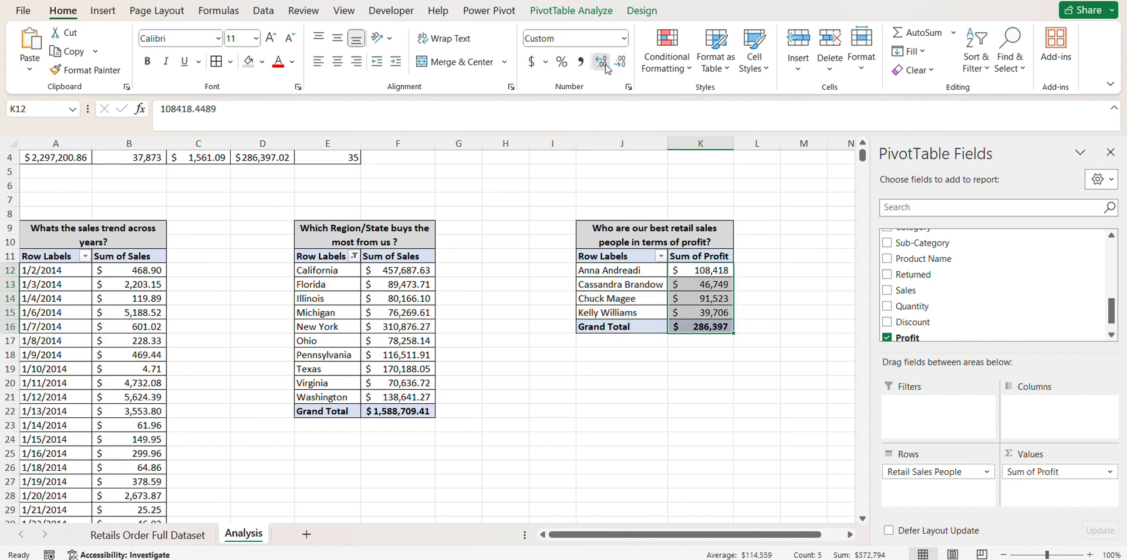
left_click(603, 64)
left_click(603, 65)
Sort the retail sales people in ascending order by Sum of Profit
left_click(640, 299)
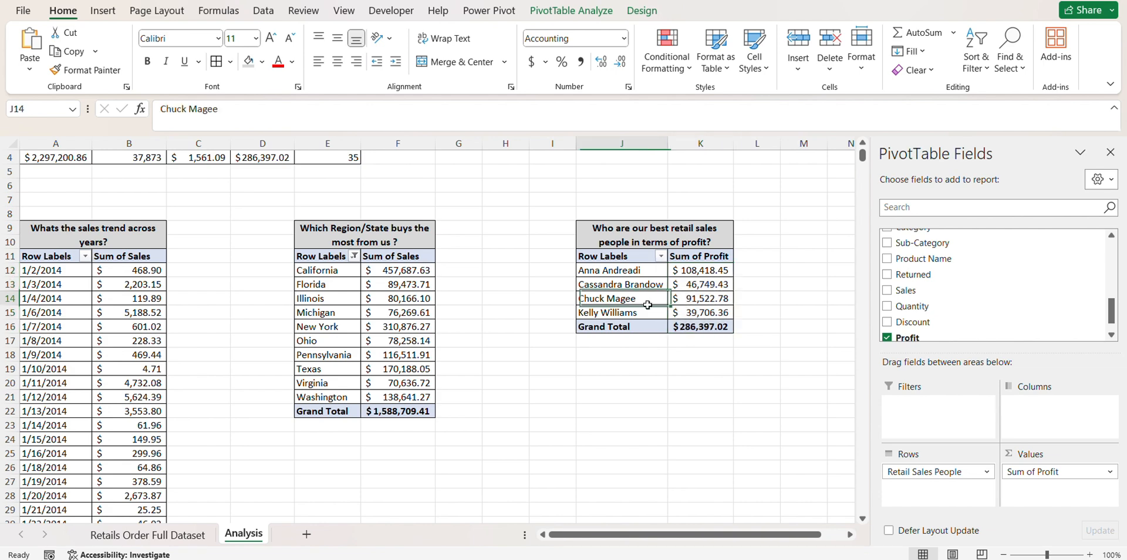
left_click(661, 256)
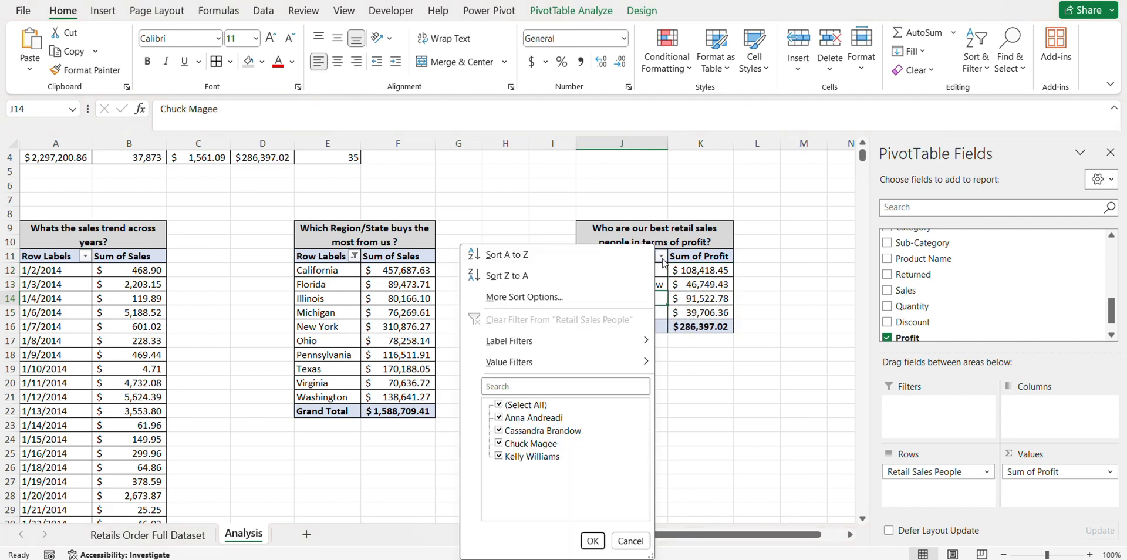
left_click(572, 300)
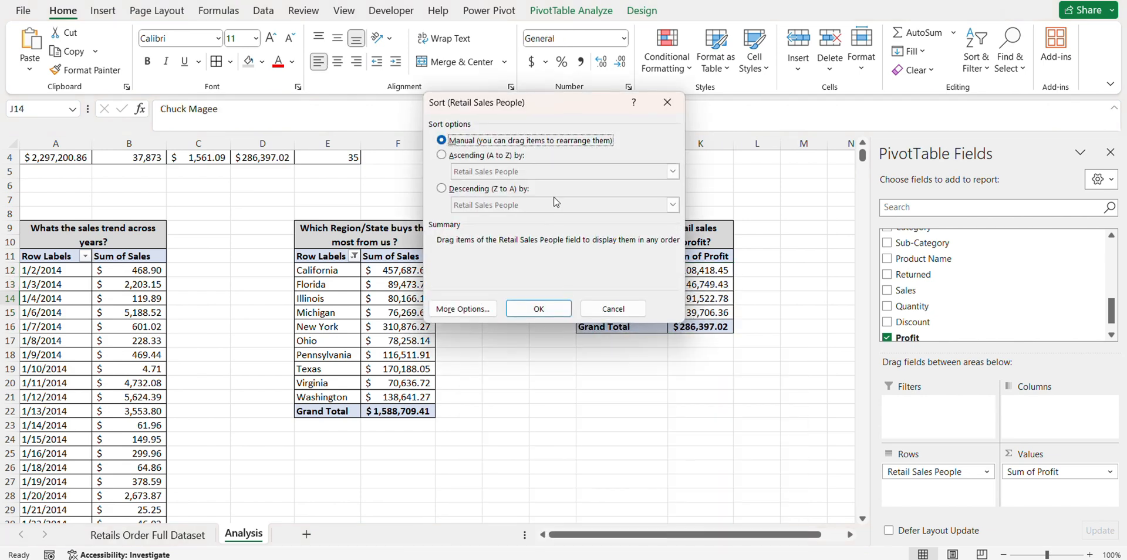
left_click(443, 156)
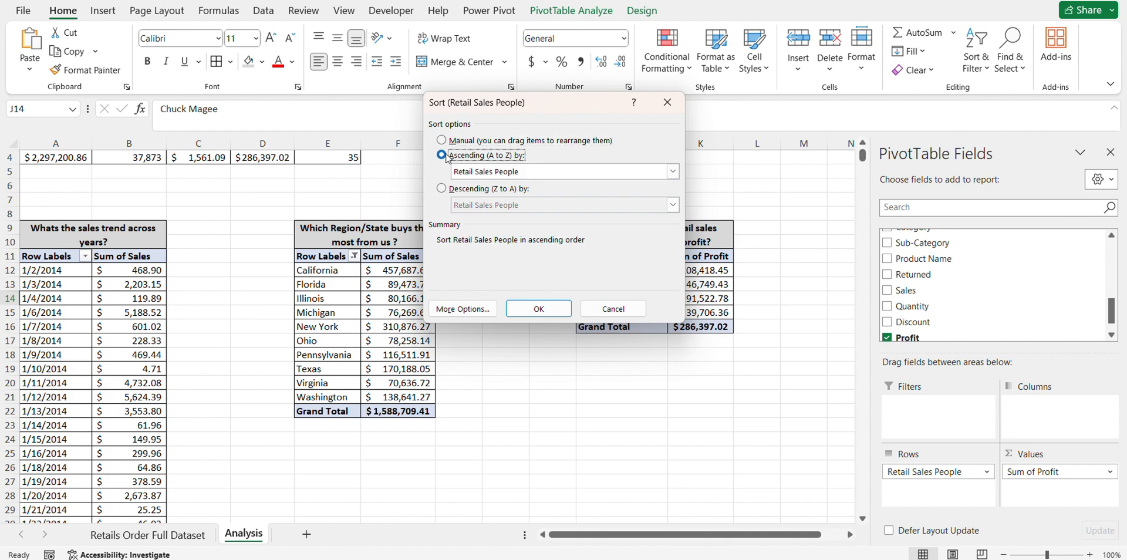
left_click(673, 172)
left_click(643, 196)
left_click(557, 306)
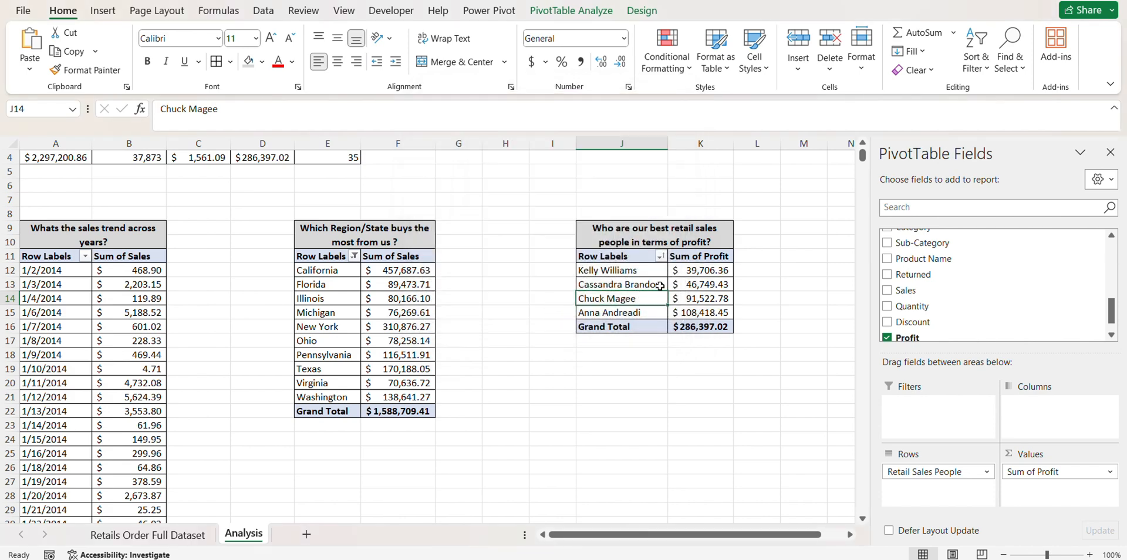
Copy the retail sales people PivotTable together with its title and paste it at J21
left_click(622, 229)
key("ctrl+a")
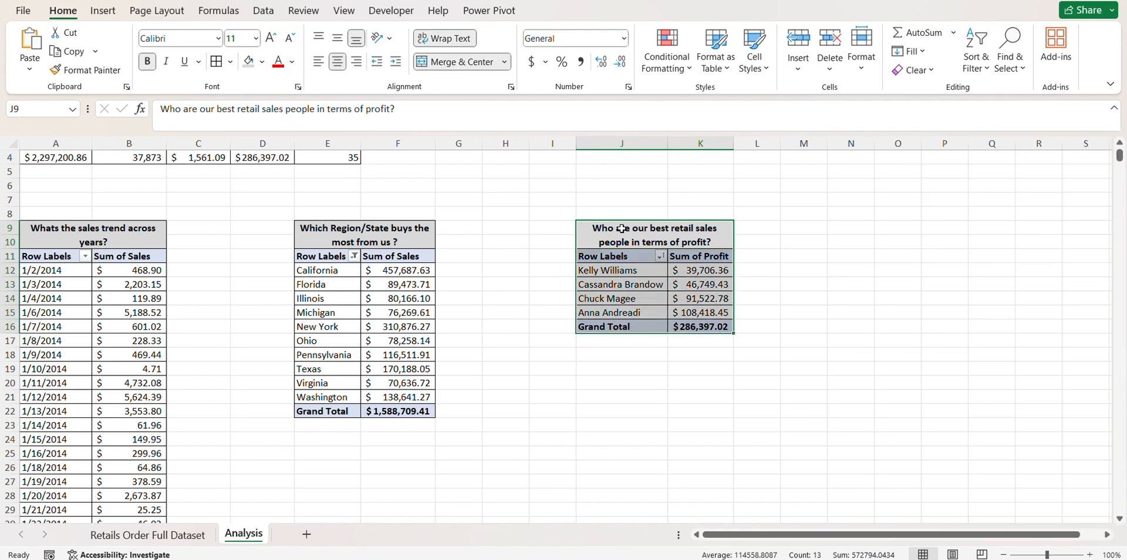
key("ctrl+c")
left_click(595, 394)
key("ctrl+v")
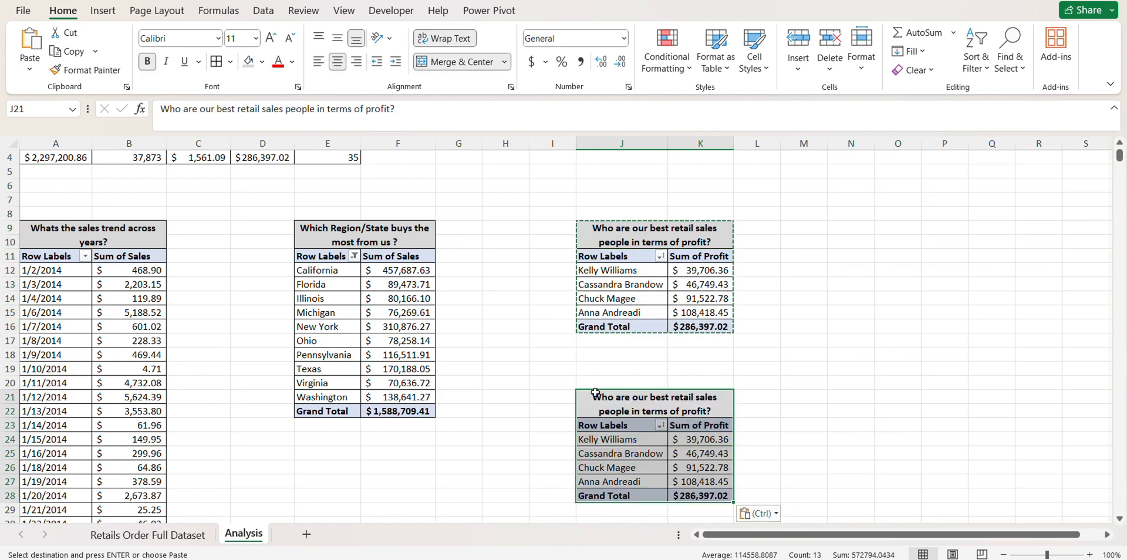
Replace the J21 title with "Top 10 products with the most profit?" copied from the sticky note
scroll(595, 394, "down", 2)
left_click(684, 559)
left_click_drag(429, 241, 465, 240)
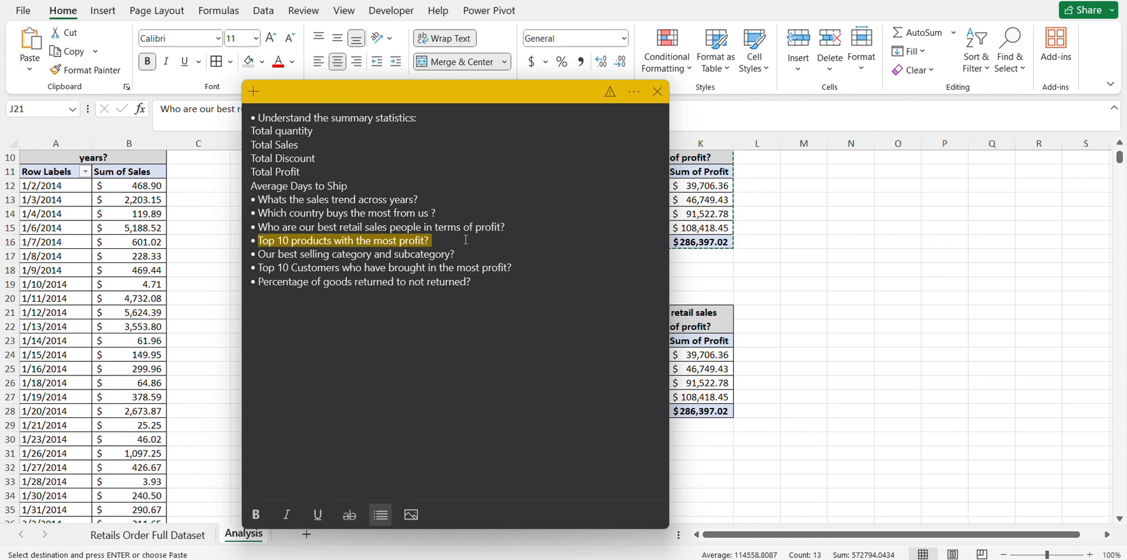
key("ctrl+c")
double_click(694, 311)
key("ctrl+a")
key("ctrl+v")
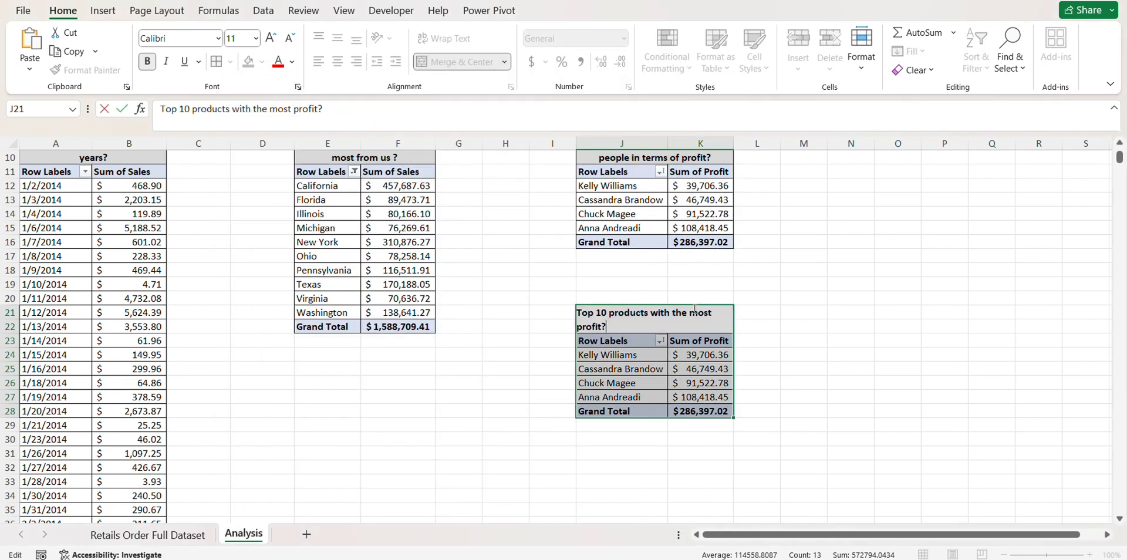
Replace Retail Sales People with Product Name in the rows of the PivotTable under J21
left_click(698, 355)
scroll(951, 321, "down", 5)
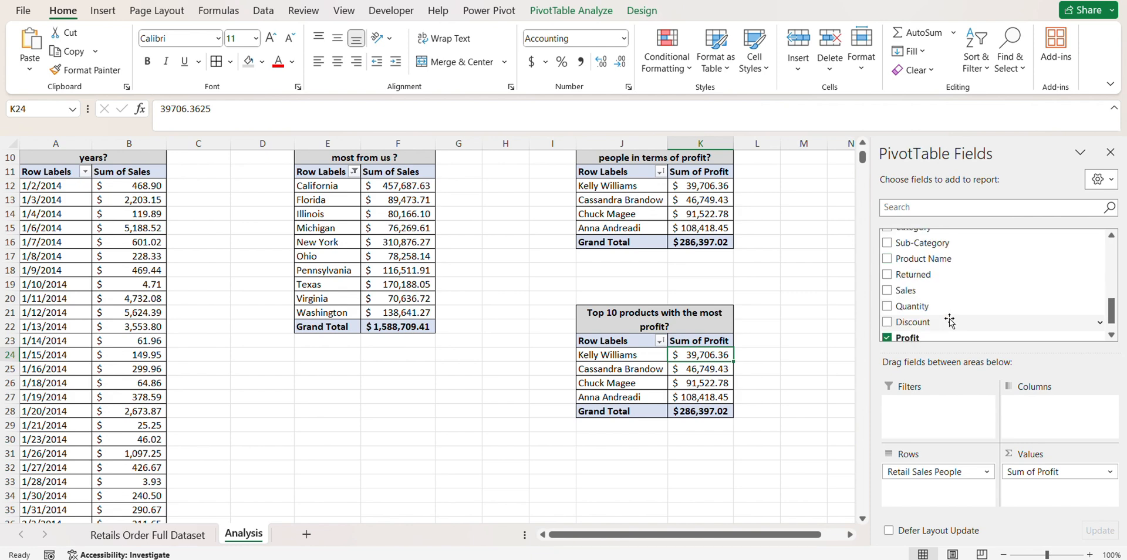
left_click_drag(1111, 311, 1111, 299)
left_click(887, 251)
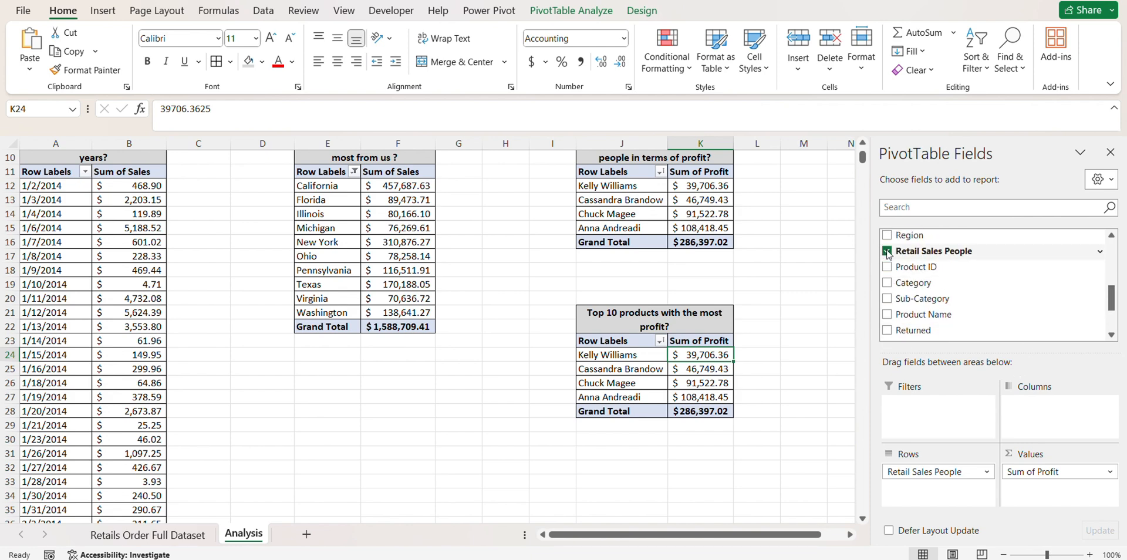
left_click(887, 314)
Filter the product names in the PivotTable under J21 to the top 10 items by Sum of Profit
scroll(794, 370, "right", 6)
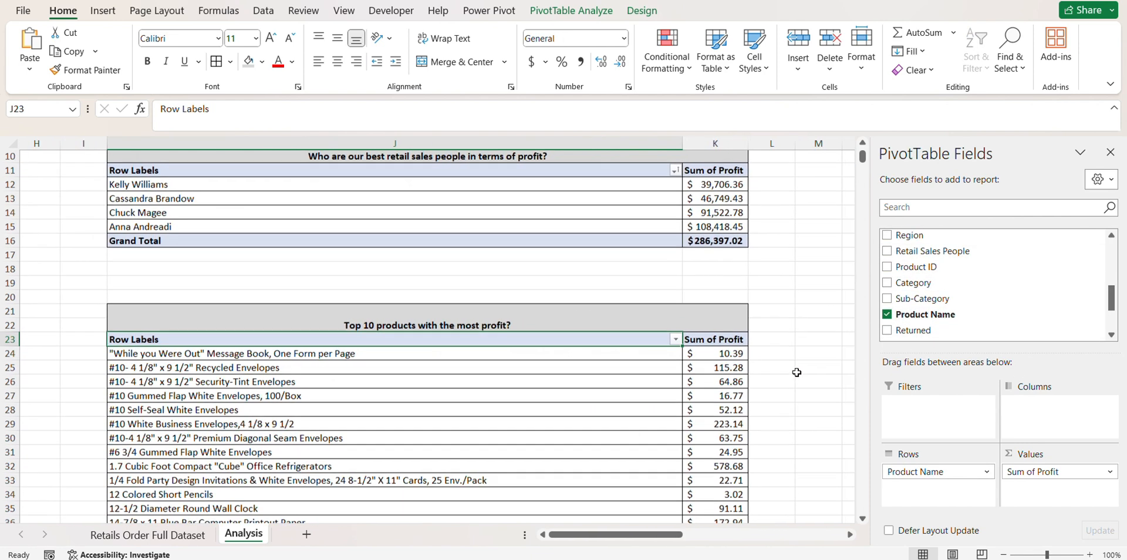
left_click(682, 341)
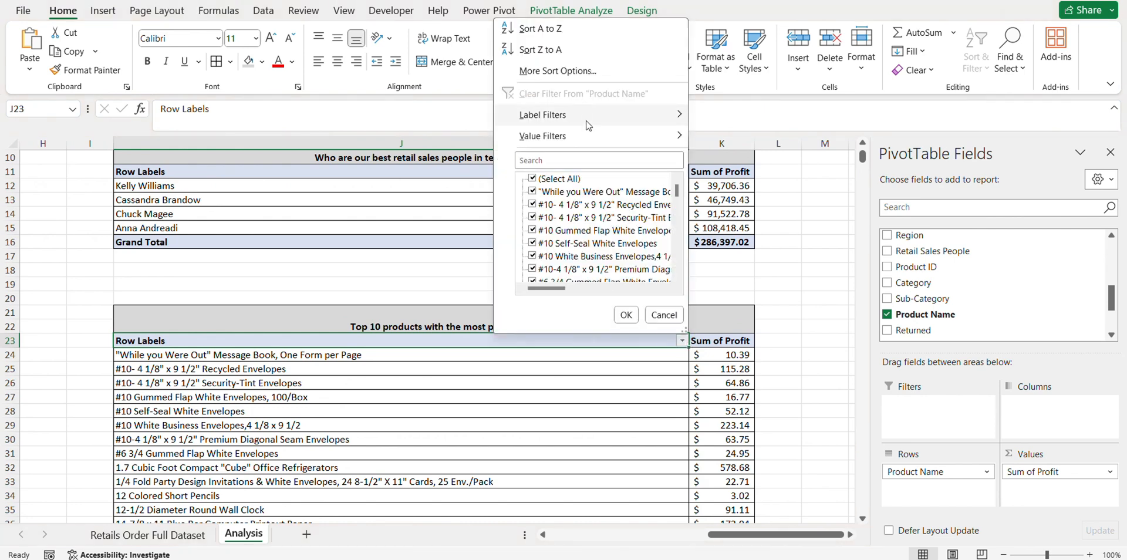
mouse_move(657, 136)
left_click(720, 334)
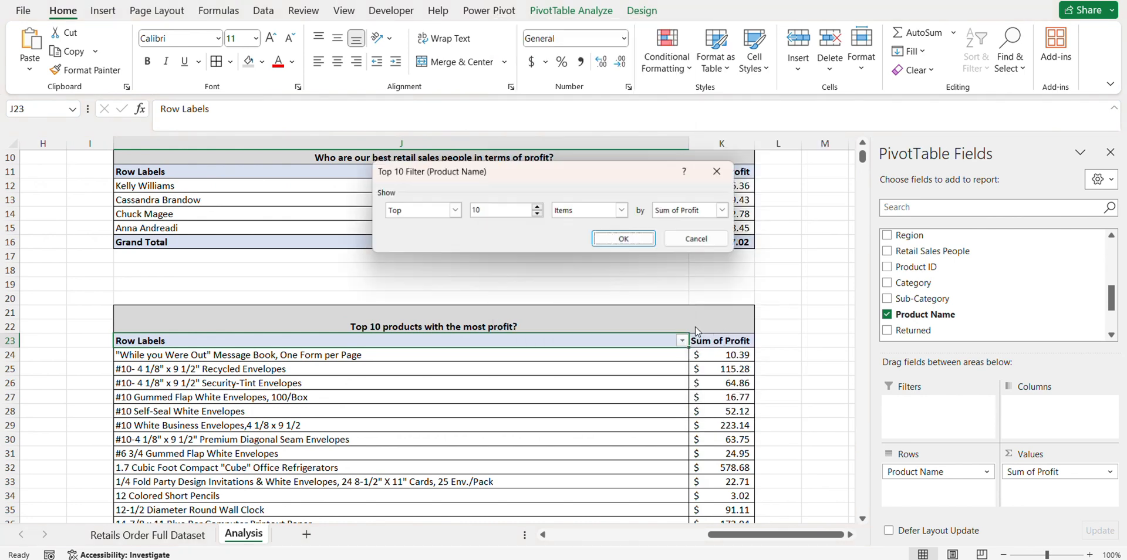
left_click(625, 240)
Sort the product names in the top 10 products PivotTable in descending order by Sum of Profit
left_click(333, 431)
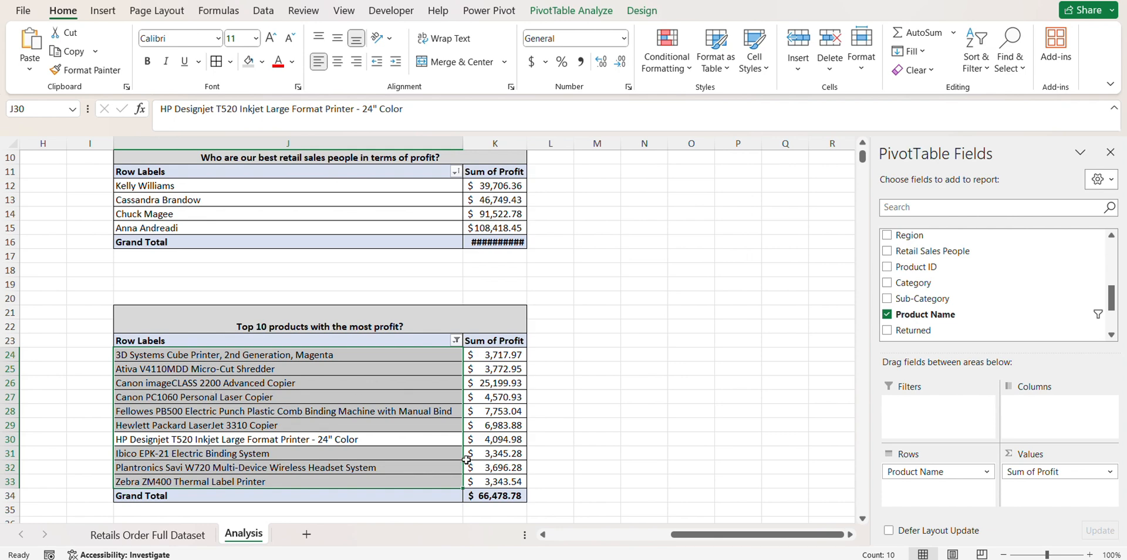
left_click(456, 341)
left_click(391, 71)
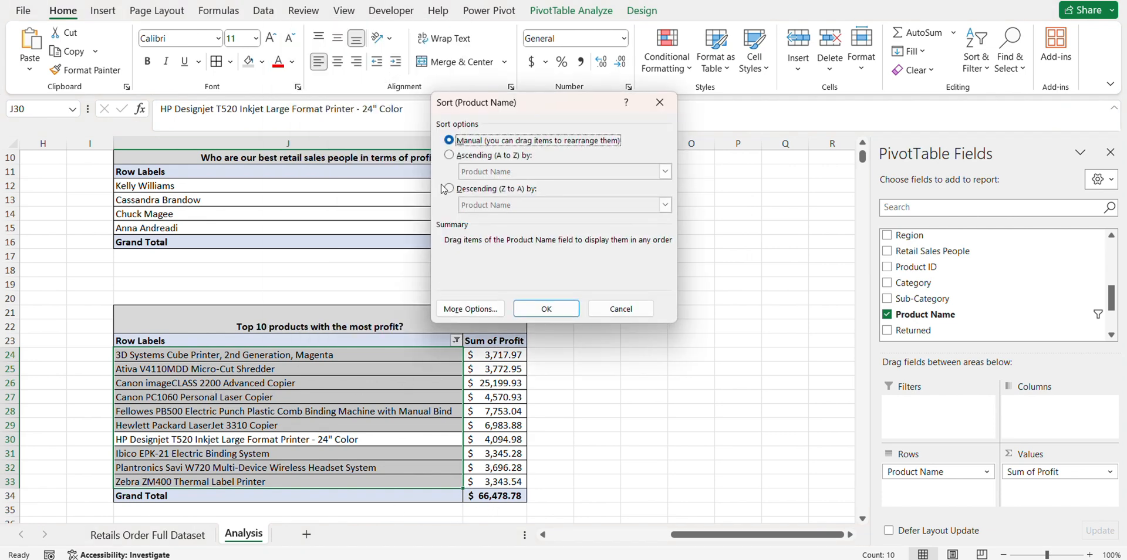
left_click(449, 189)
left_click(665, 205)
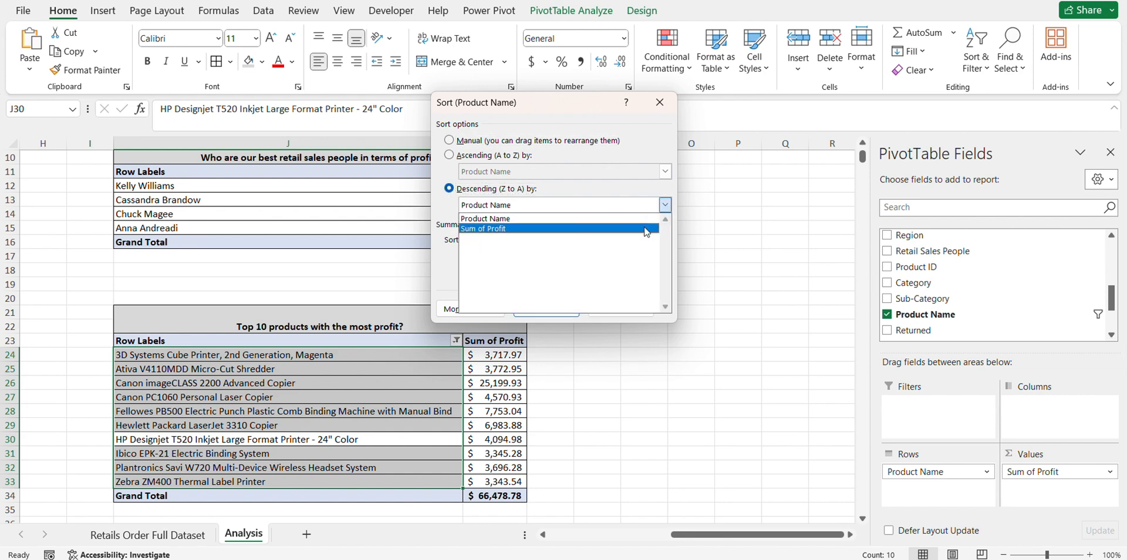
left_click(557, 220)
left_click(556, 306)
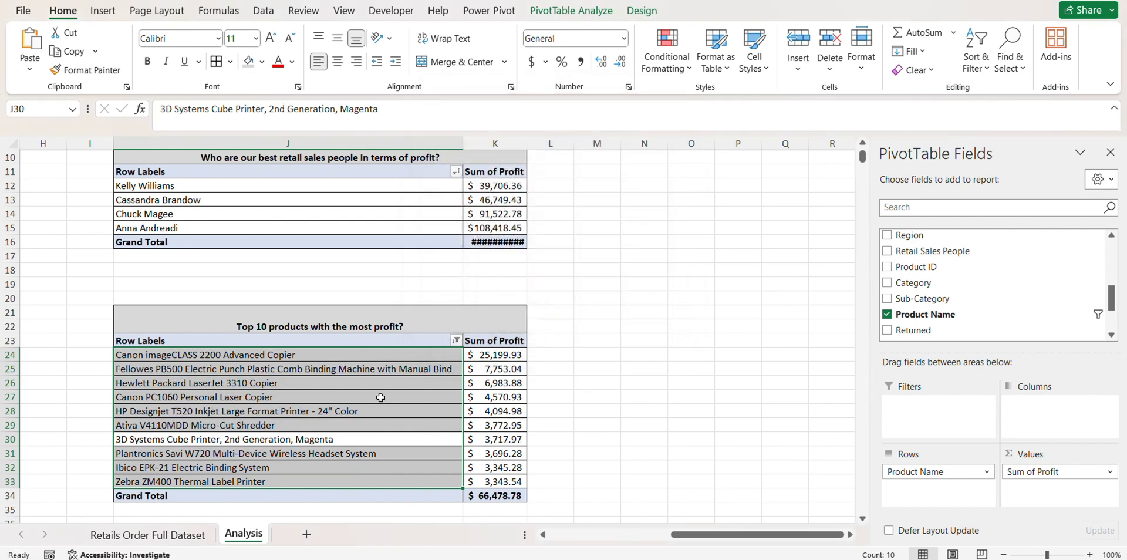
Copy the top 10 products PivotTable together with its title to N2 and fit the widths of columns N and O
left_click(356, 370)
left_click(357, 325)
key("ctrl+shift+Down")
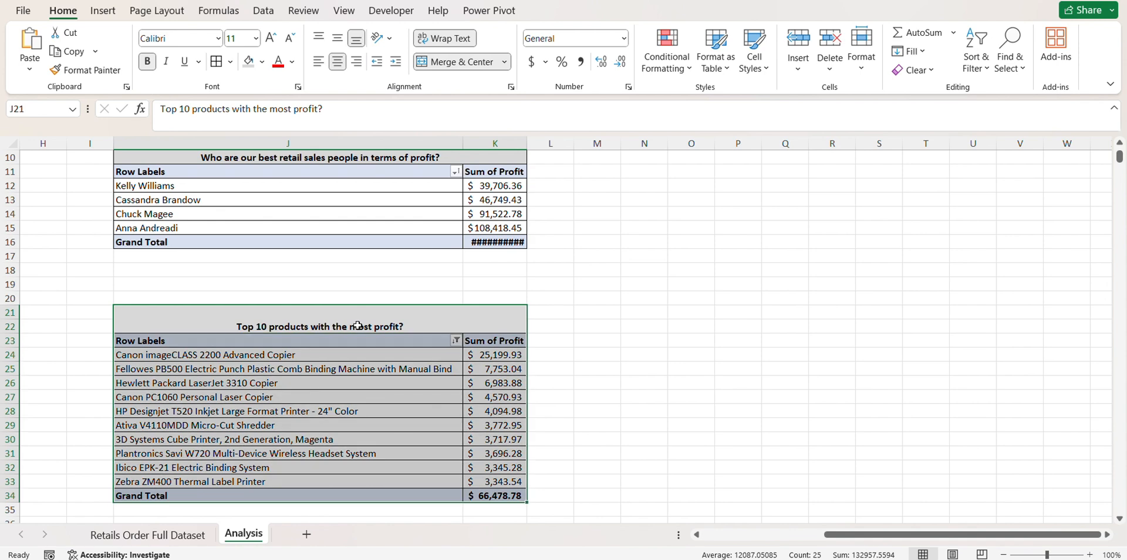
key("ctrl+c")
scroll(355, 324, "up", 3)
left_click(646, 210)
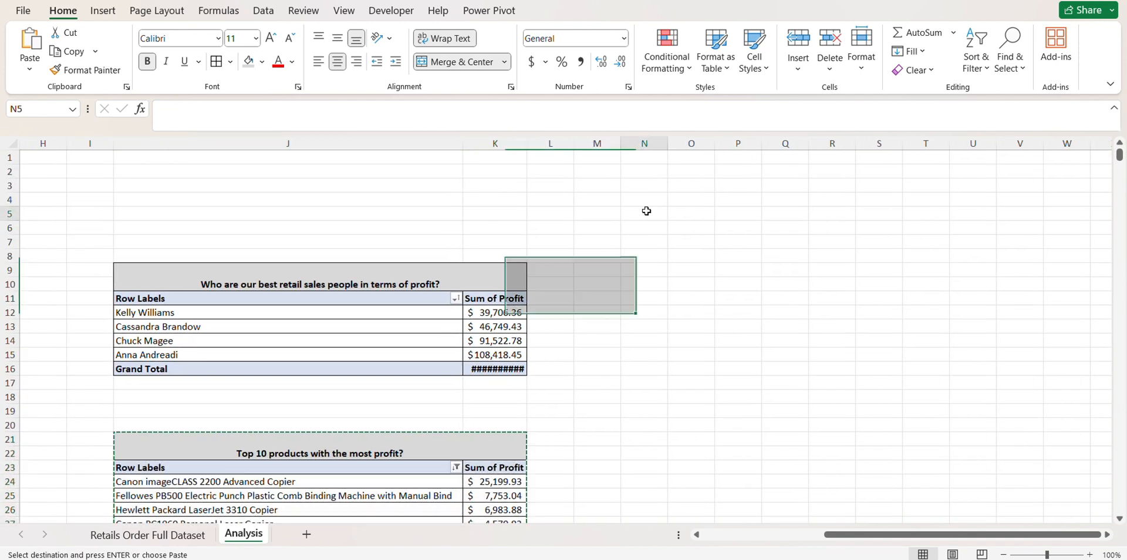
left_click(633, 174)
key("ctrl+v")
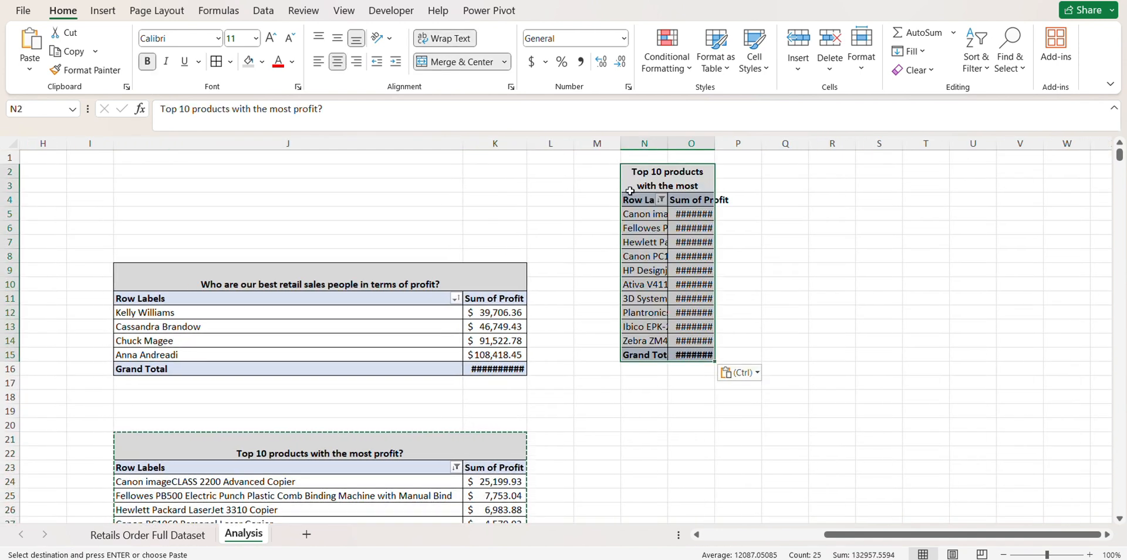
double_click(667, 143)
double_click(1018, 142)
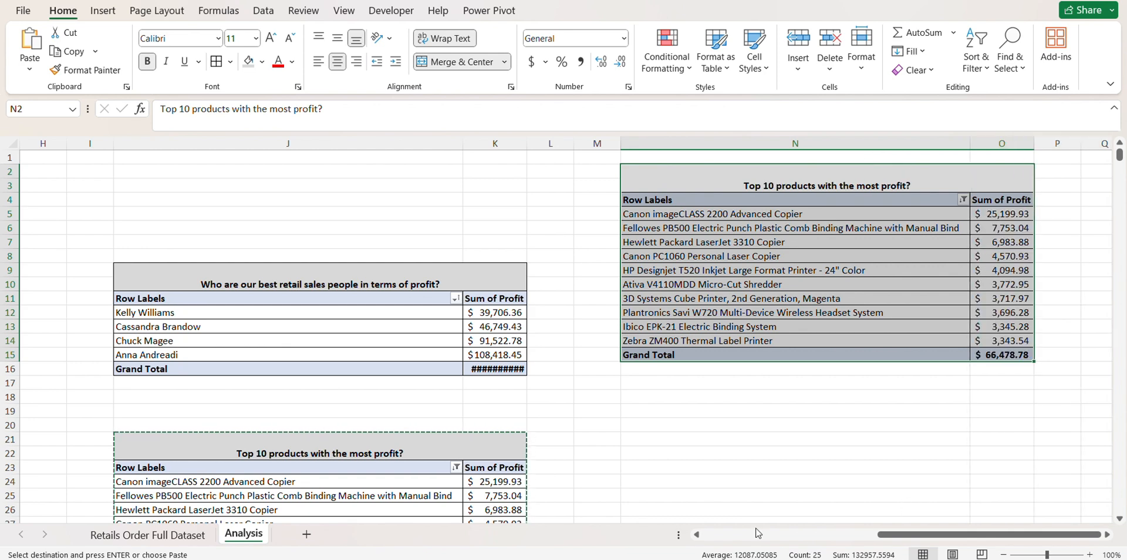
Replace the N2 title with "Our best selling category and subcategory?" copied from the sticky note
key("alt+Tab")
left_click_drag(453, 254, 247, 251)
key("ctrl+c")
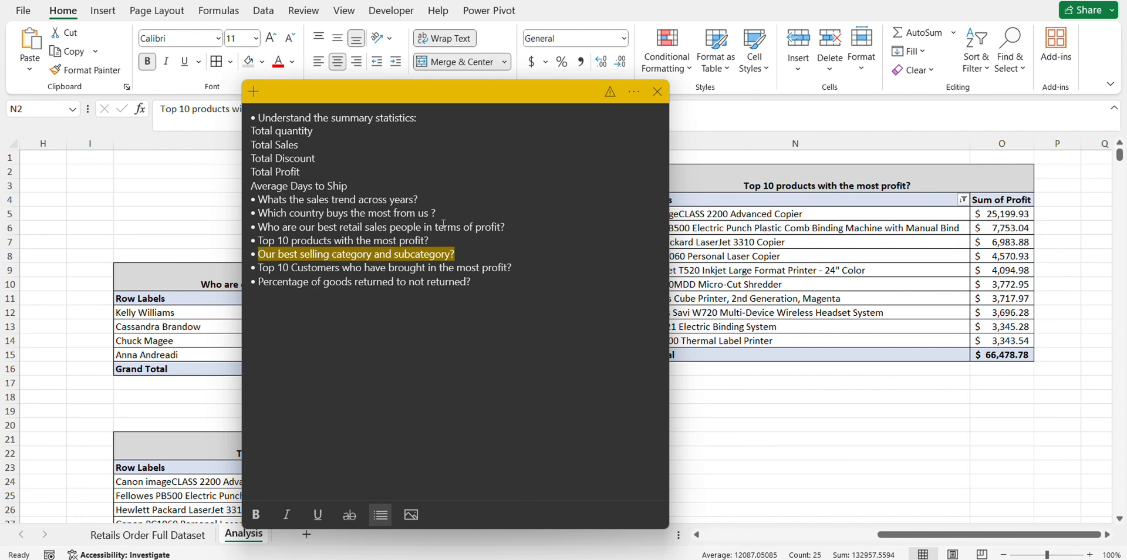
double_click(835, 186)
key("shift+Home")
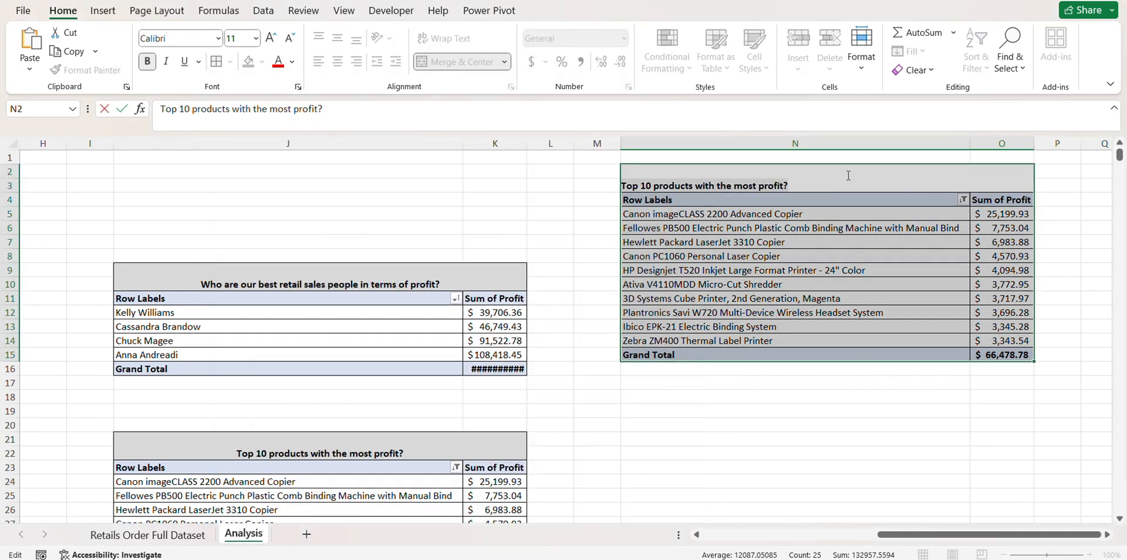
key("ctrl+v")
left_click(854, 227)
Replace Product Name with Category in the rows of the PivotTable under the N2 title
scroll(810, 262, "right", 5)
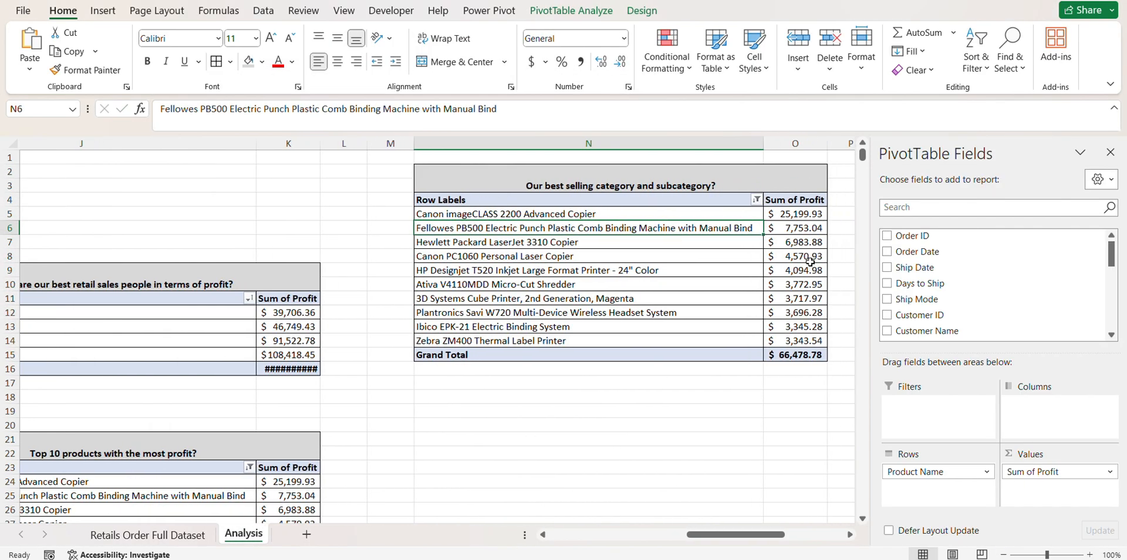
scroll(956, 331, "down", 3)
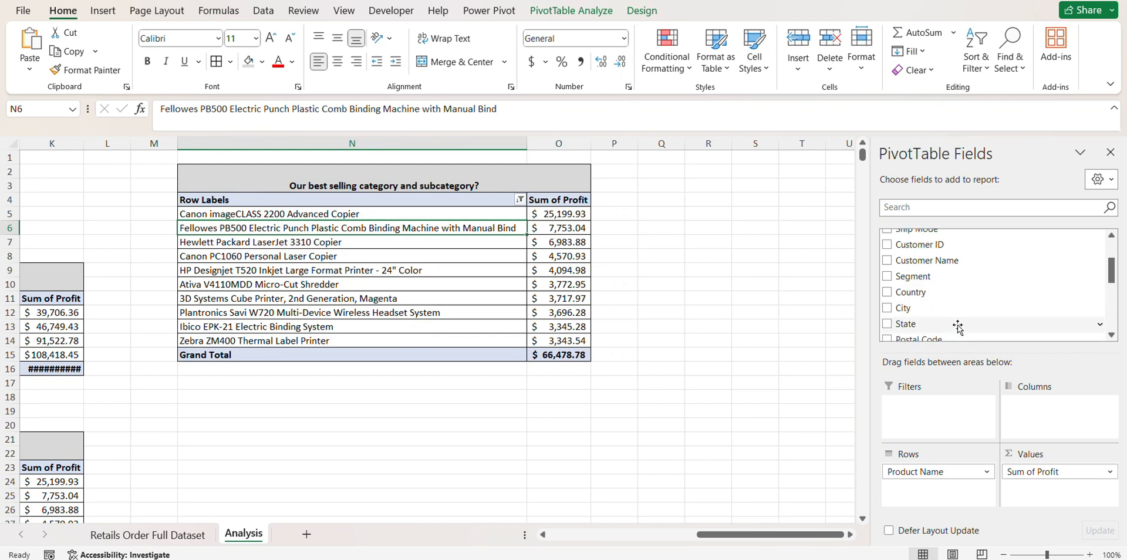
scroll(958, 328, "down", 4)
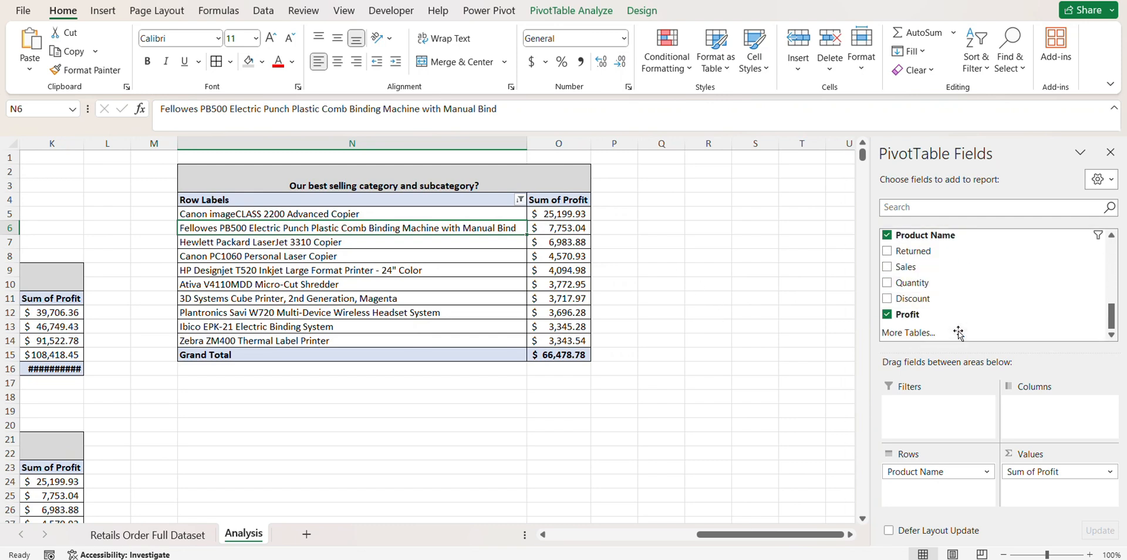
left_click(887, 235)
scroll(888, 264, "up", 3)
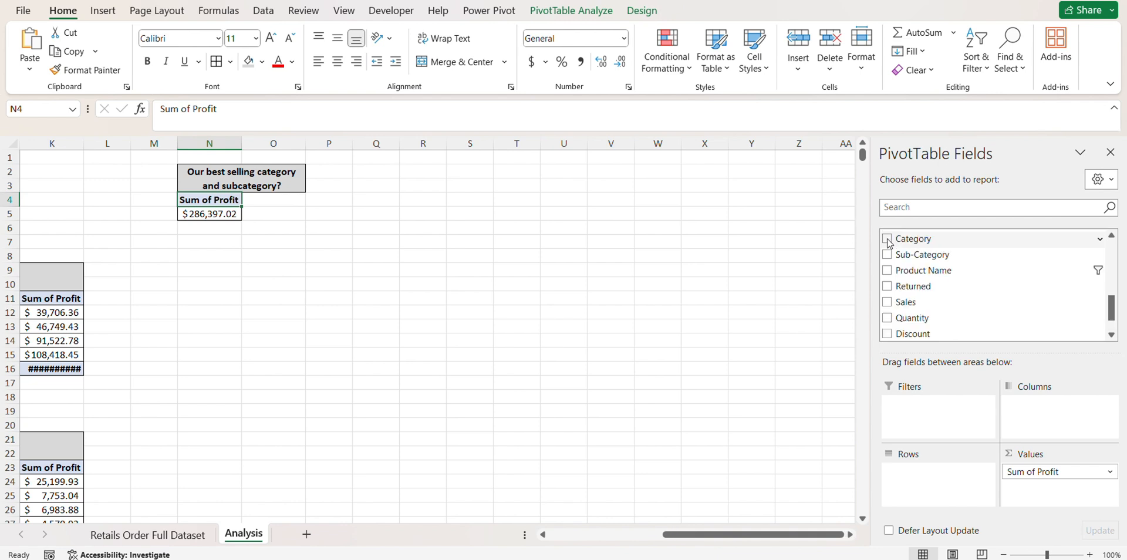
left_click(887, 275)
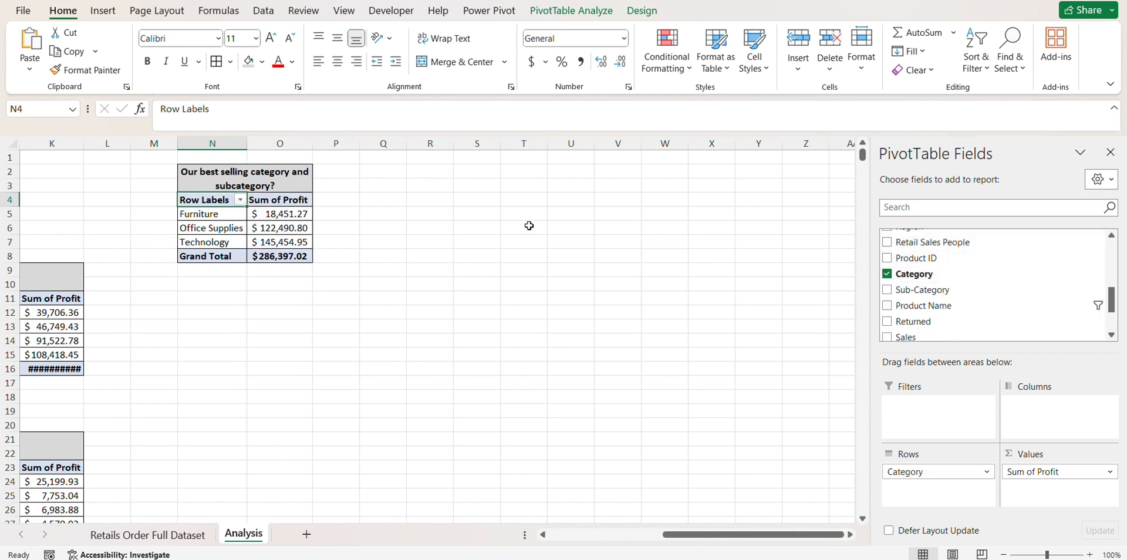
Copy the category PivotTable together with its title and paste it at N13
left_click(211, 176)
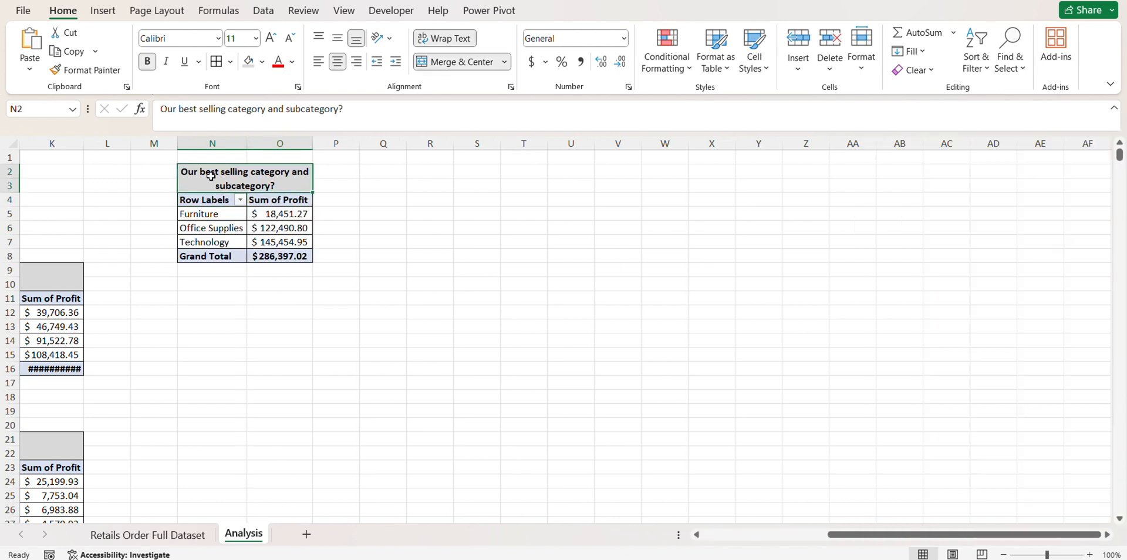
key("ctrl+a")
key("ctrl+c")
left_click(194, 328)
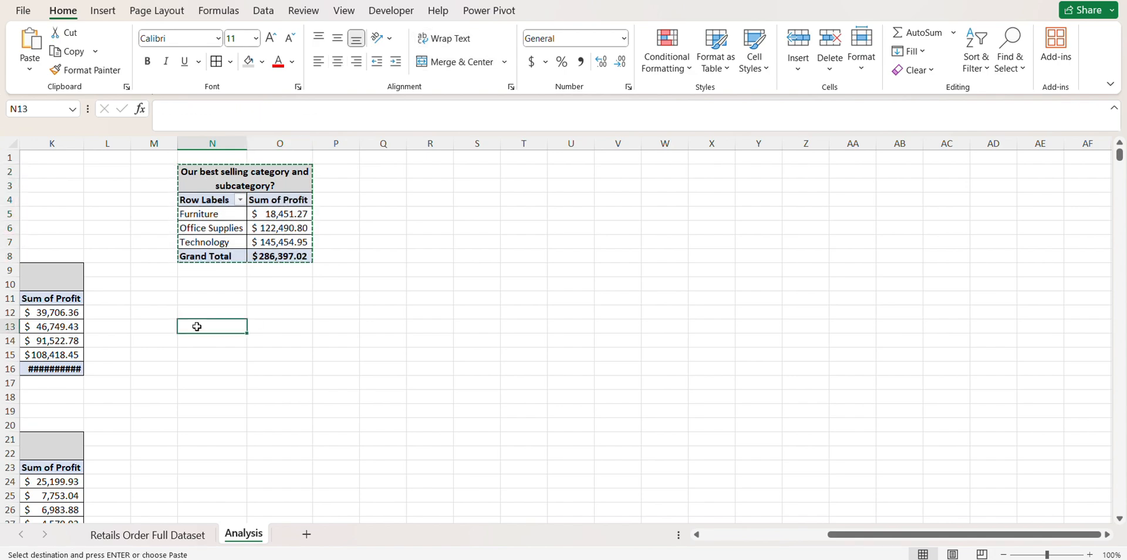
key("ctrl+v")
Shorten the N2 title to "Our best selling category?"
left_click(269, 213)
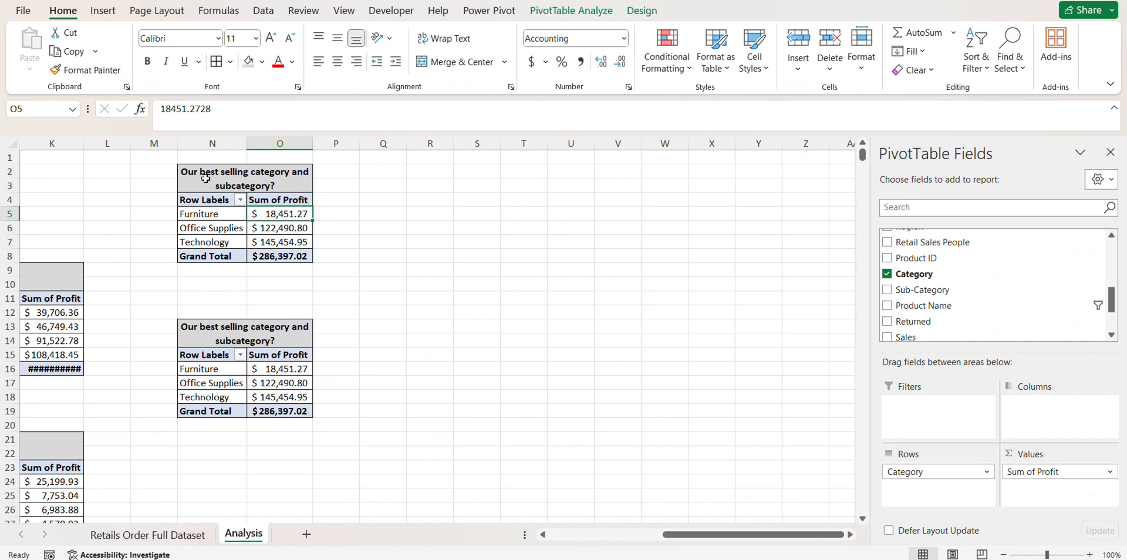
left_click(258, 227)
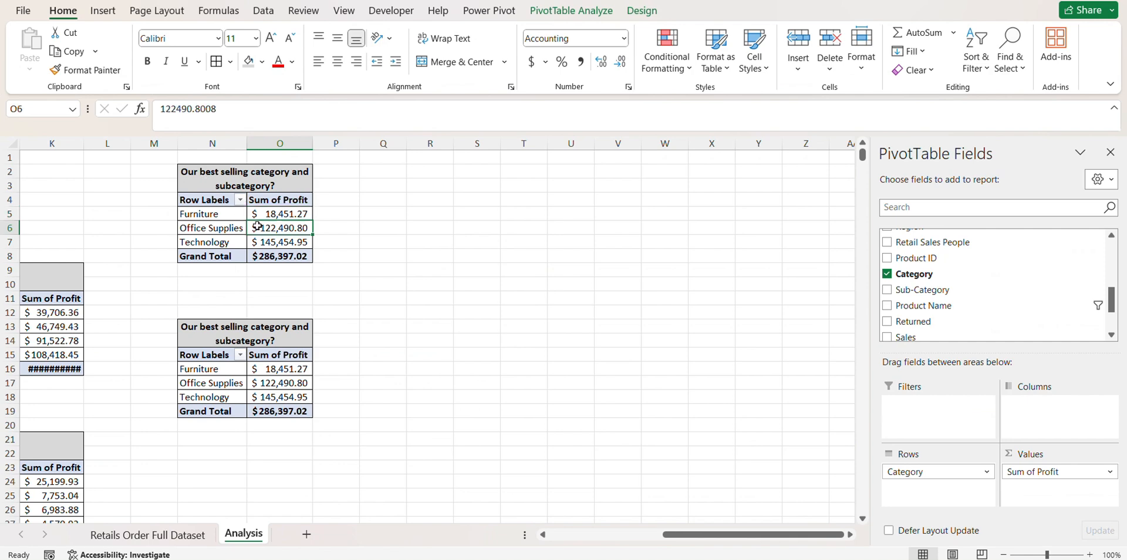
left_click(273, 181)
double_click(248, 184)
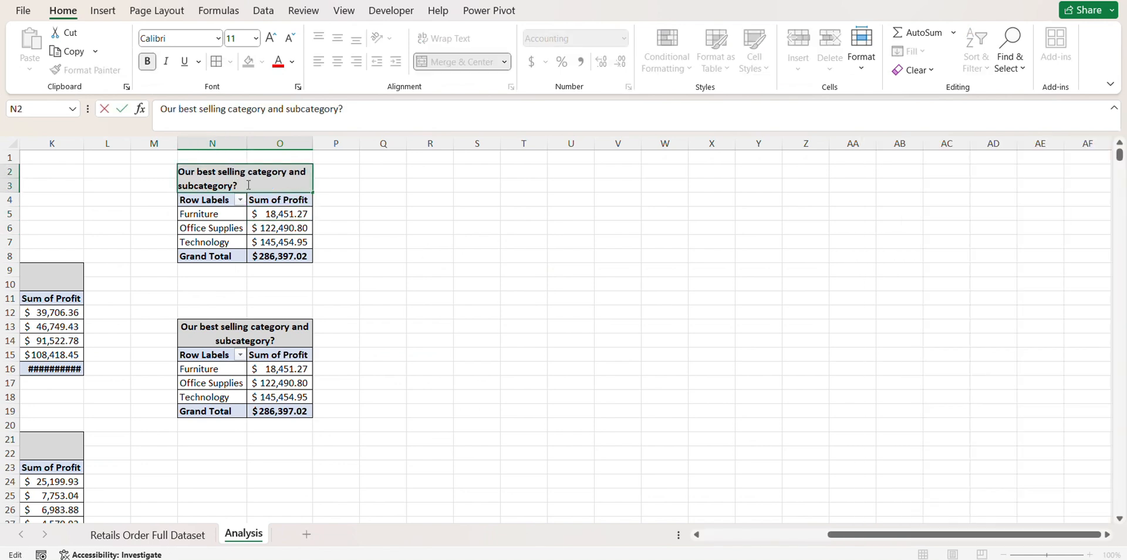
key("BackSpace")
key("BackSpace")
key("BackSpace")
key("BackSpace")
key("BackSpace")
key("BackSpace")
key("BackSpace")
key("BackSpace")
key("BackSpace")
key("BackSpace")
key("BackSpace")
key("BackSpace")
key("BackSpace")
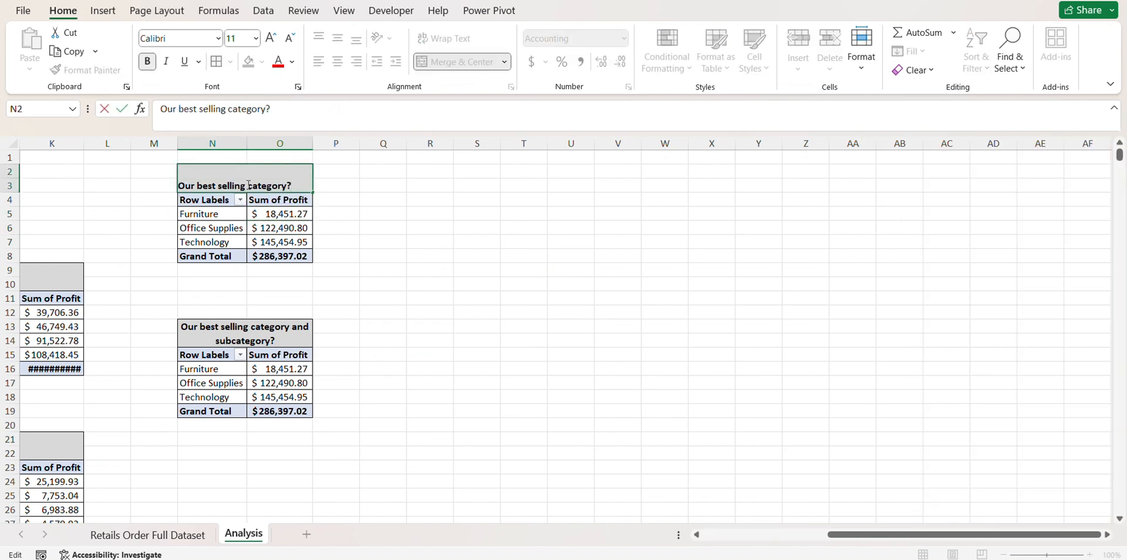
key("Return")
Shorten the N13 title to "Our best selling subcategory?"
double_click(267, 337)
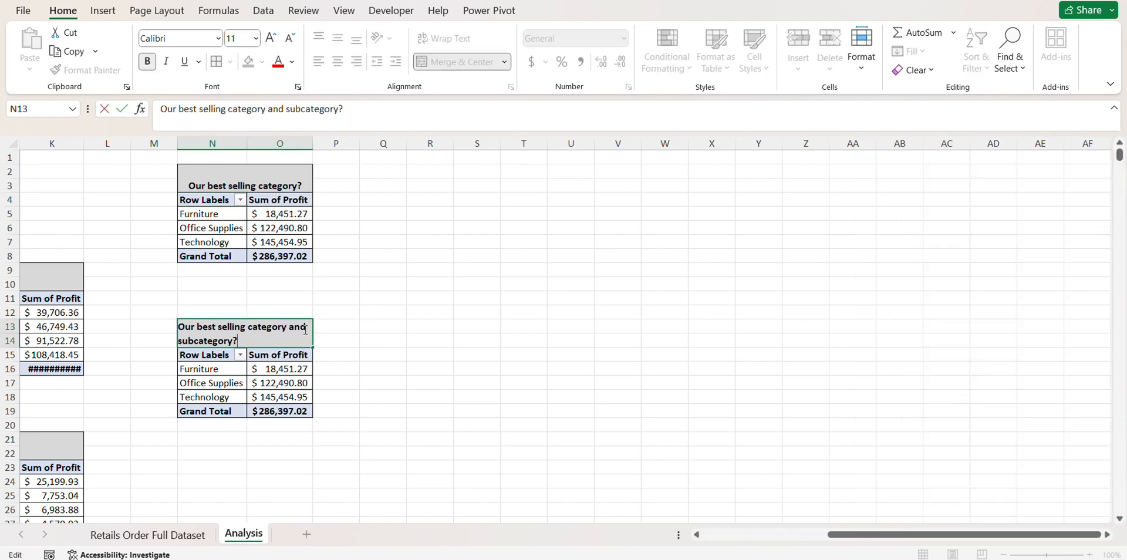
key("BackSpace")
key("BackSpace")
key("BackSpace")
key("BackSpace")
key("BackSpace")
key("BackSpace")
key("BackSpace")
key("BackSpace")
key("BackSpace")
key("BackSpace")
key("BackSpace")
key("BackSpace")
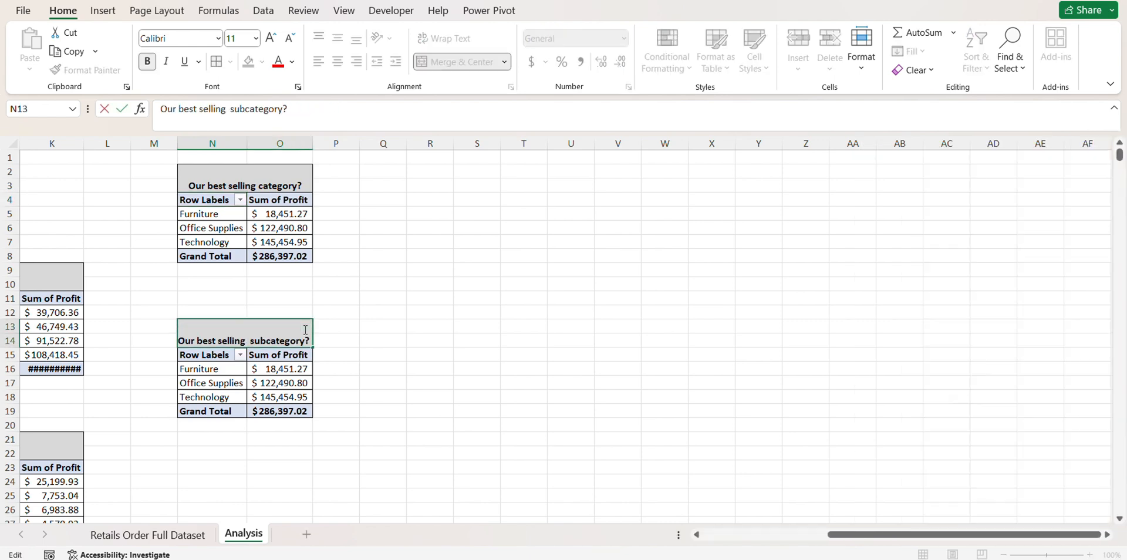
key("Return")
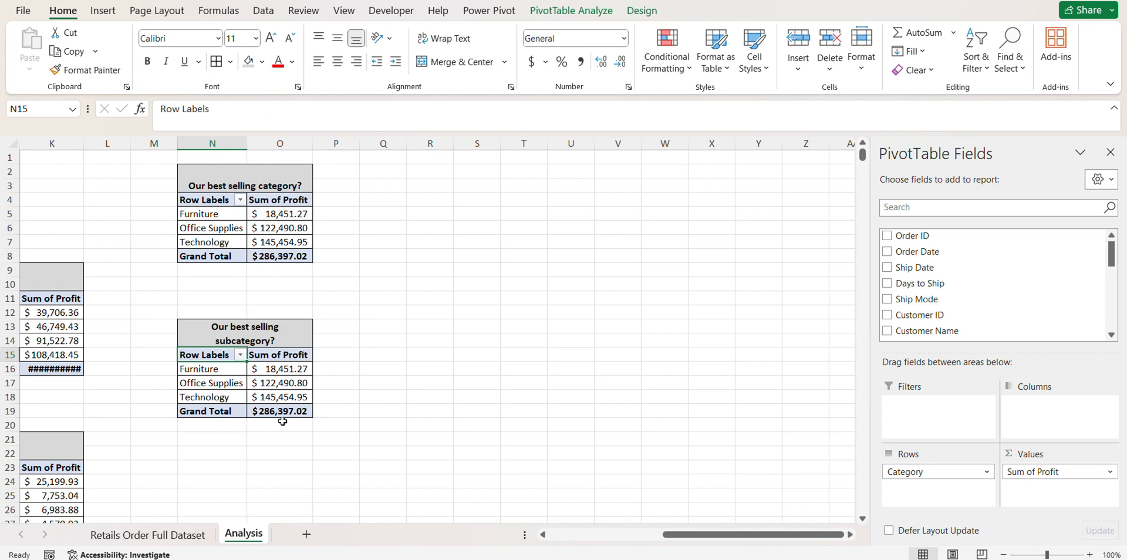
Replace Category with Sub-Category in the rows of the PivotTable under the N13 title
scroll(959, 300, "down", 5)
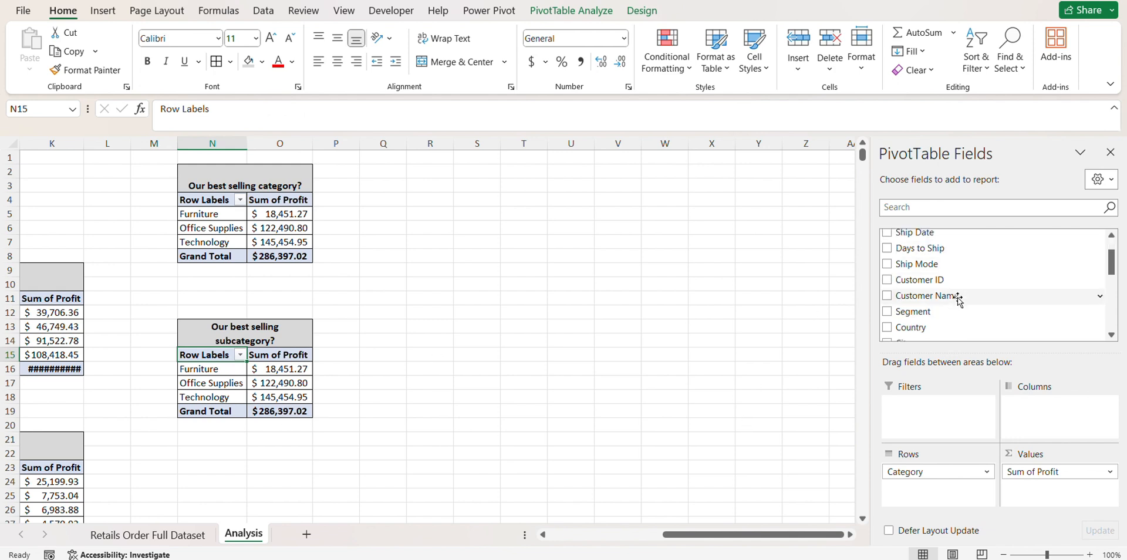
left_click(887, 261)
left_click(887, 278)
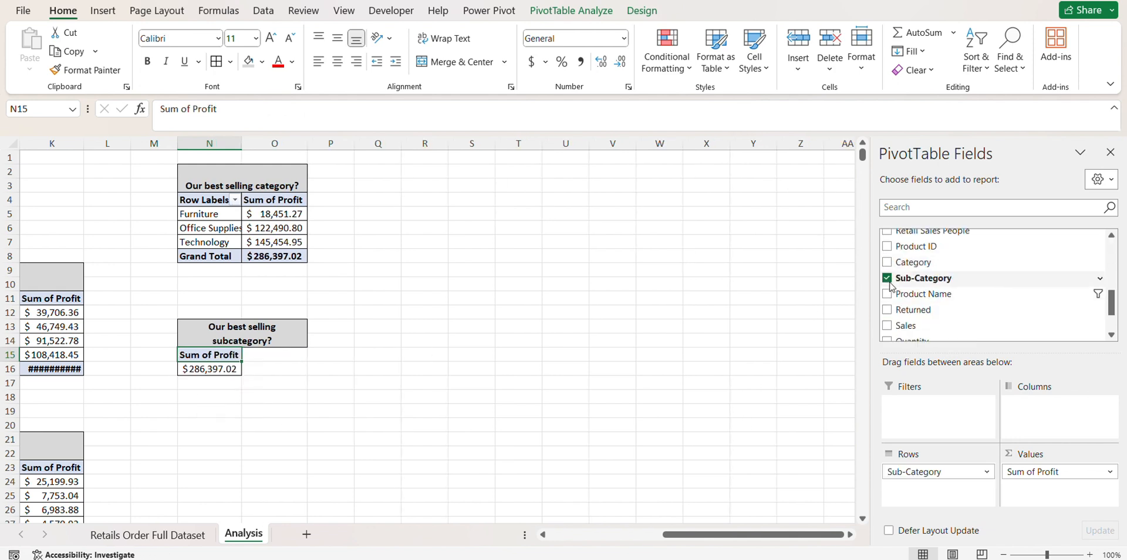
scroll(462, 382, "down", 2)
scroll(463, 382, "down", 2)
scroll(126, 299, "up", 1)
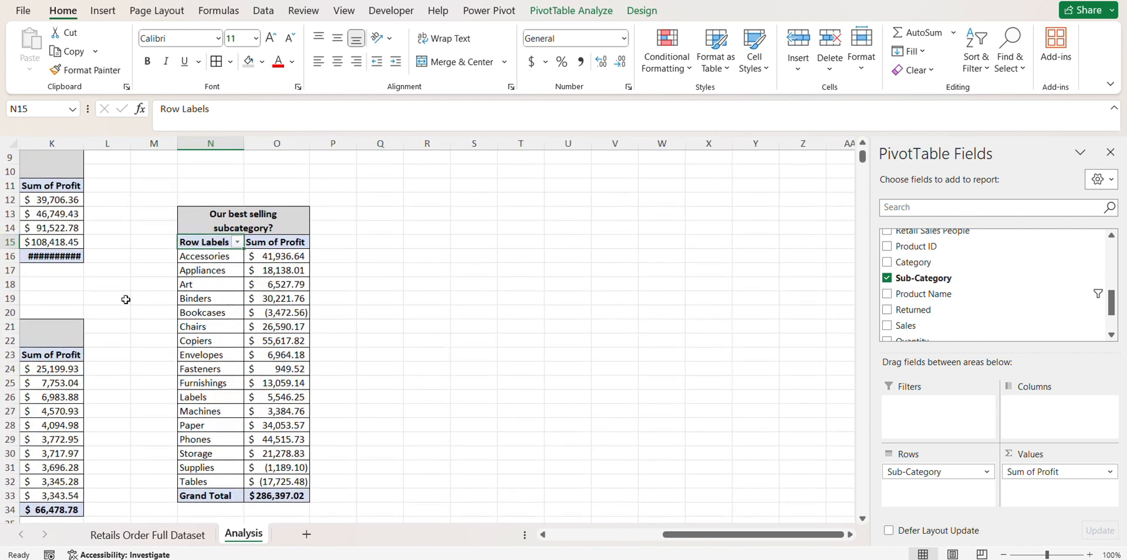
Copy the subcategory PivotTable together with its title to R12 and fit the widths of columns R and S
left_click(250, 287)
left_click(210, 243)
key("ctrl+a")
key("ctrl+c")
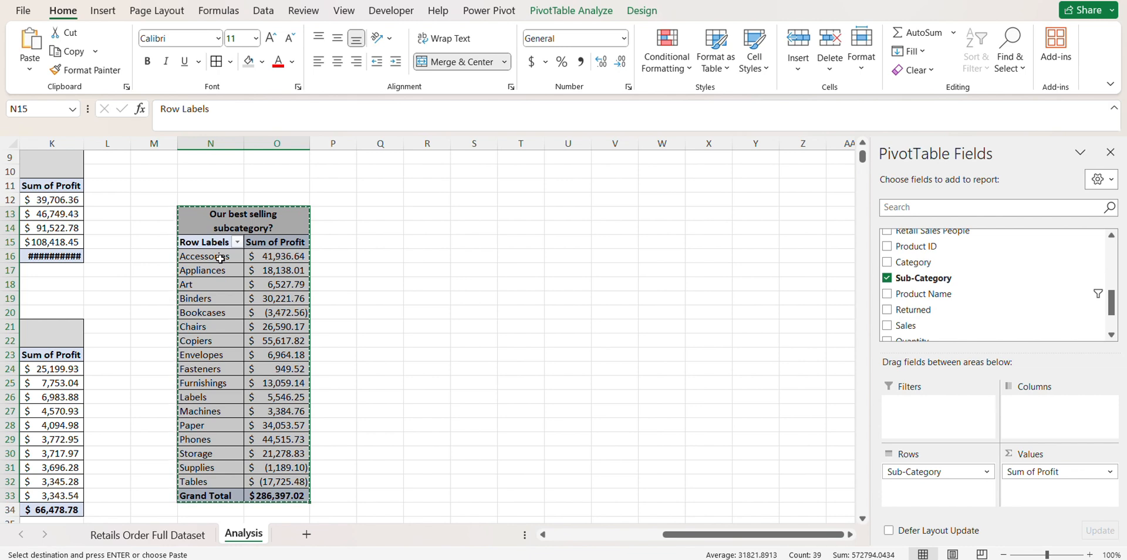
scroll(238, 270, "up", 3)
left_click(404, 305)
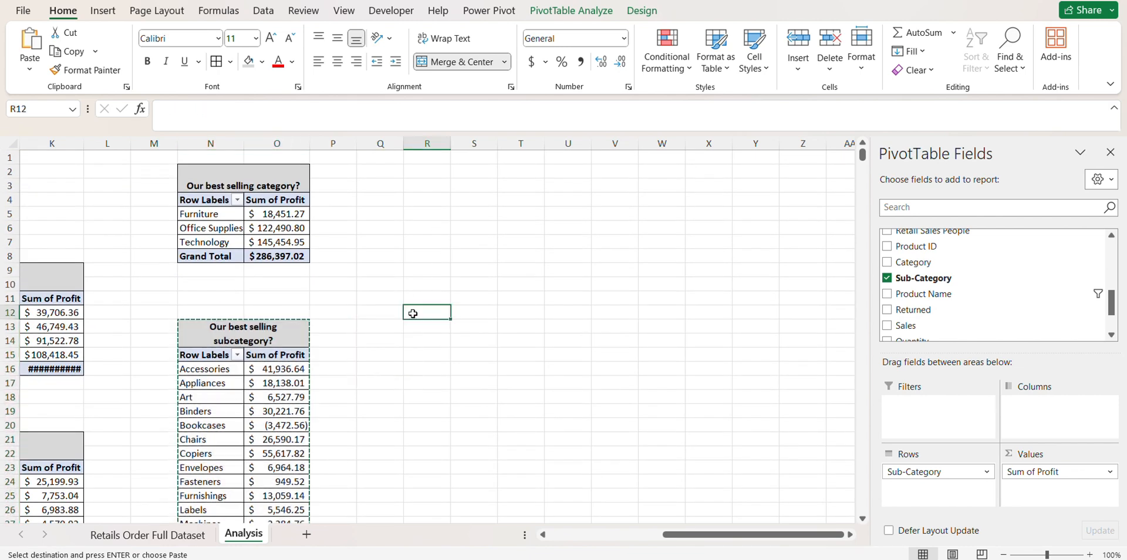
key("ctrl+v")
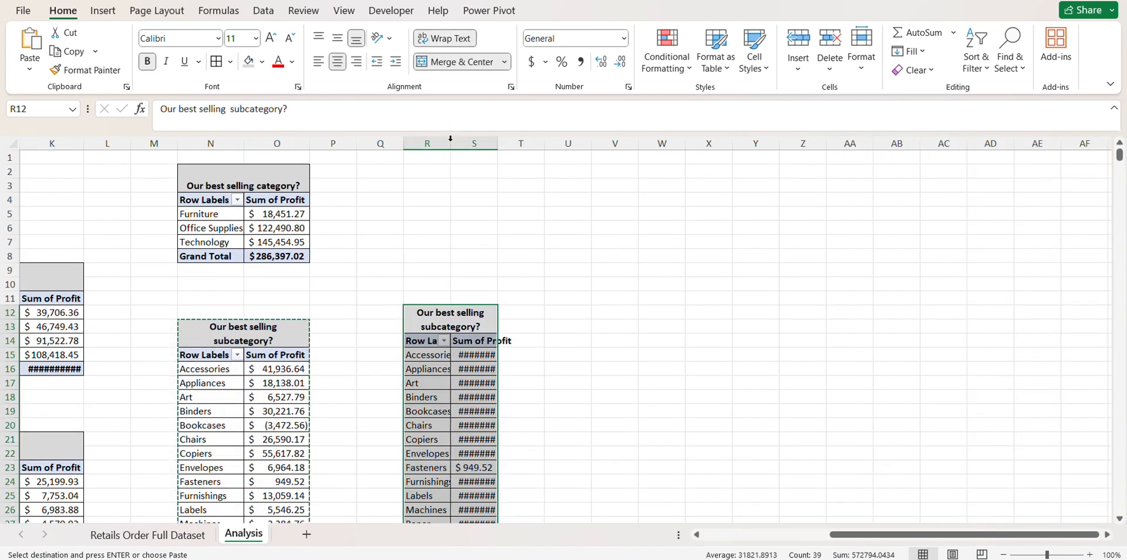
double_click(451, 143)
double_click(517, 144)
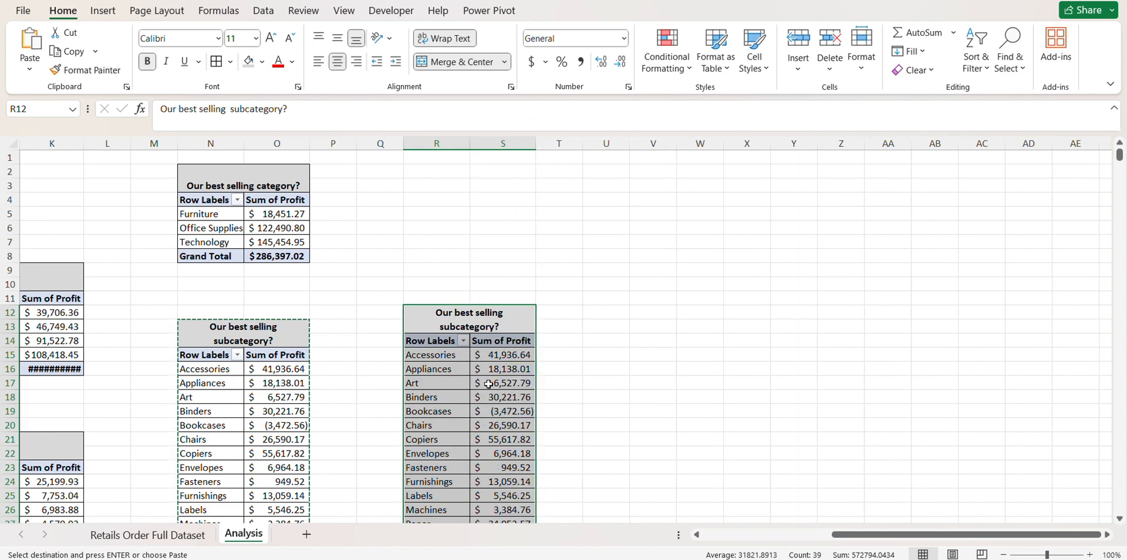
Replace the R12 title with the question "Top 10 Customers who have brought in the most profit?" copied from the notes
scroll(488, 384, "down", 4)
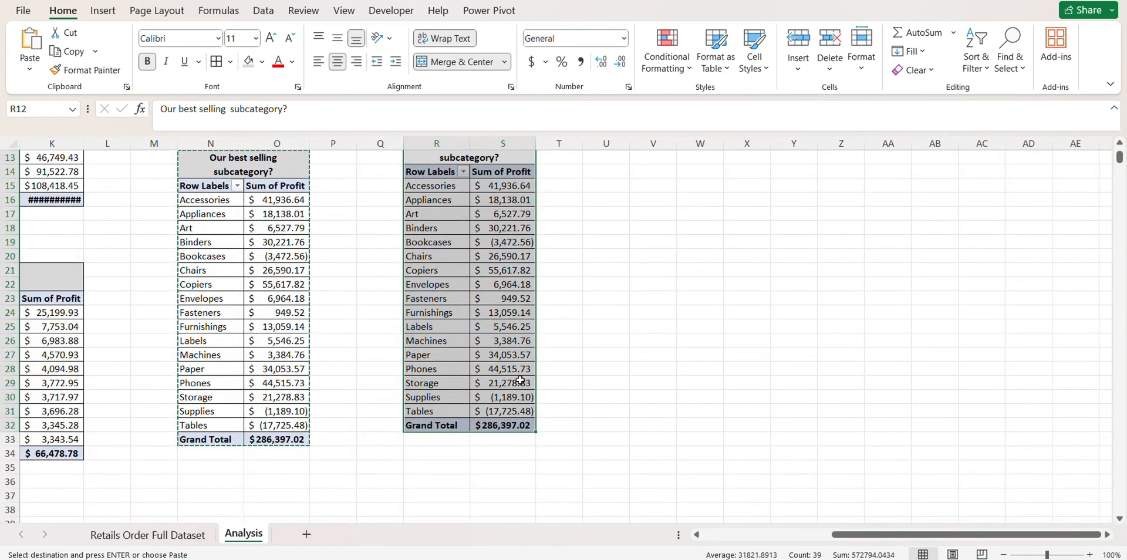
scroll(520, 381, "up", 2)
left_click(503, 368)
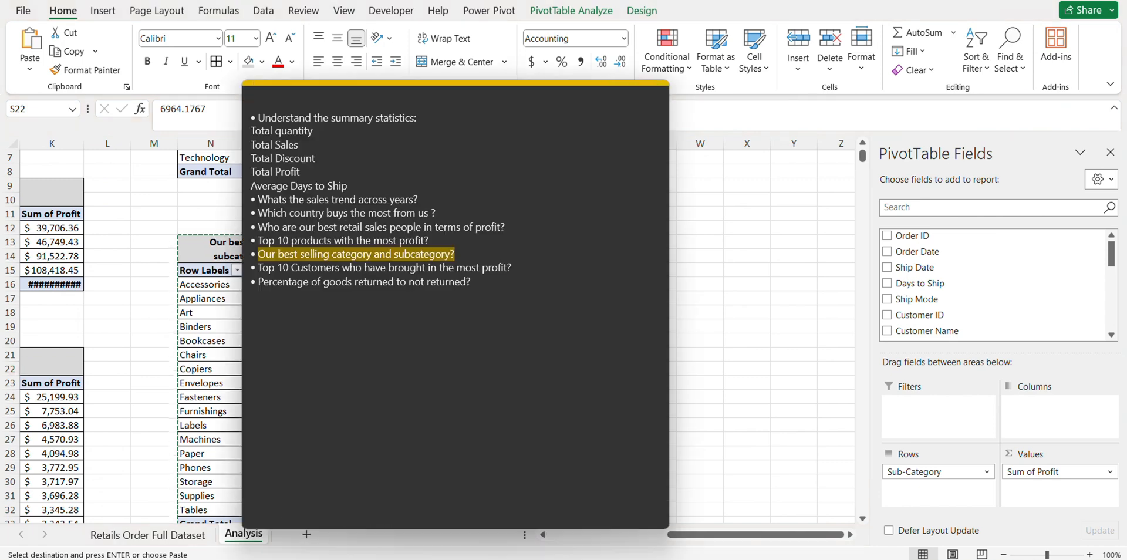
left_click_drag(519, 269, 257, 271)
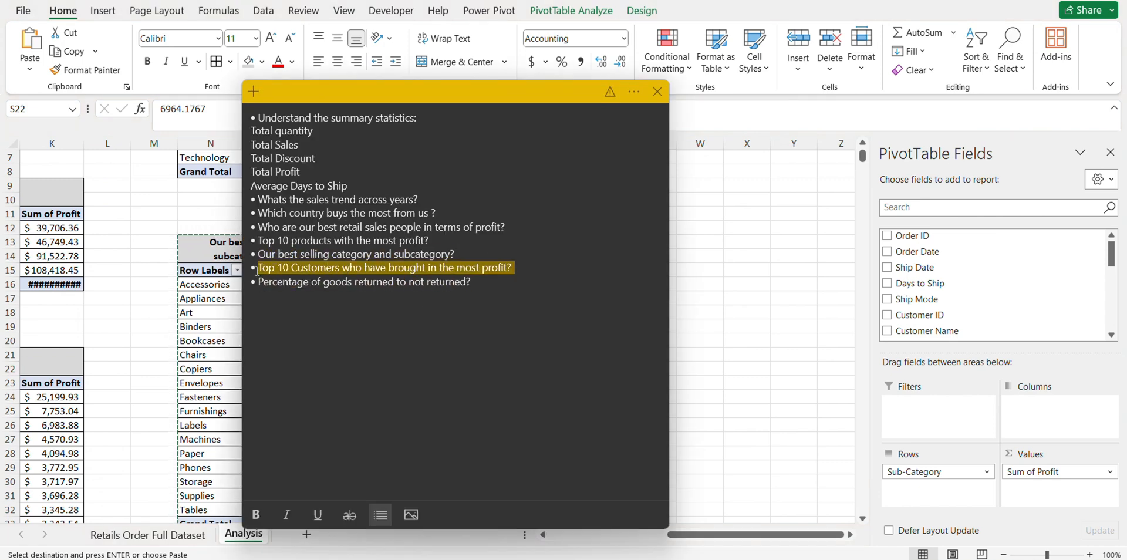
key("ctrl+c")
left_click(799, 340)
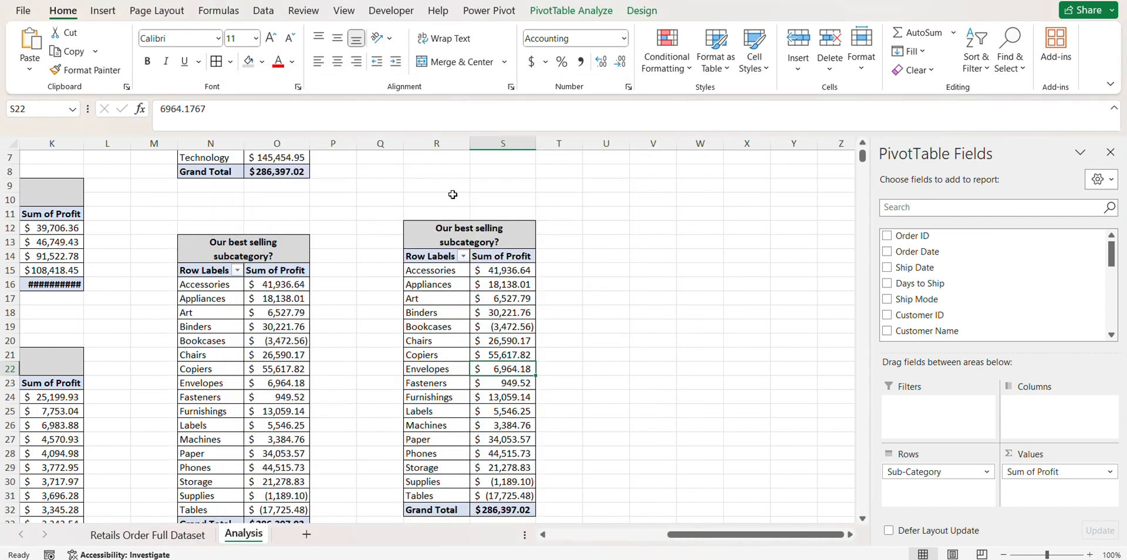
left_click(472, 230)
double_click(478, 242)
key("ctrl+b")
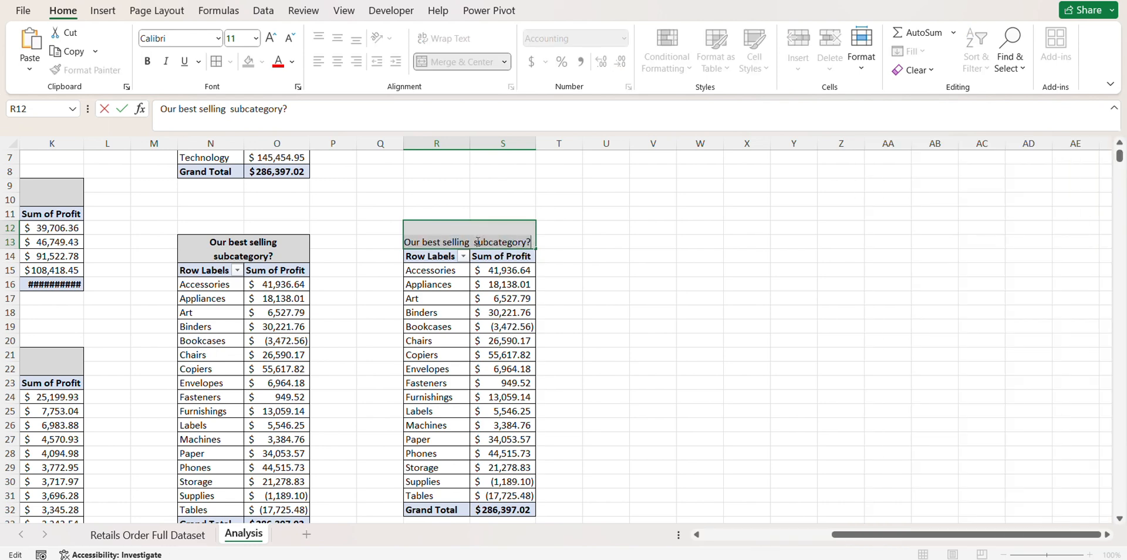
key("ctrl+v")
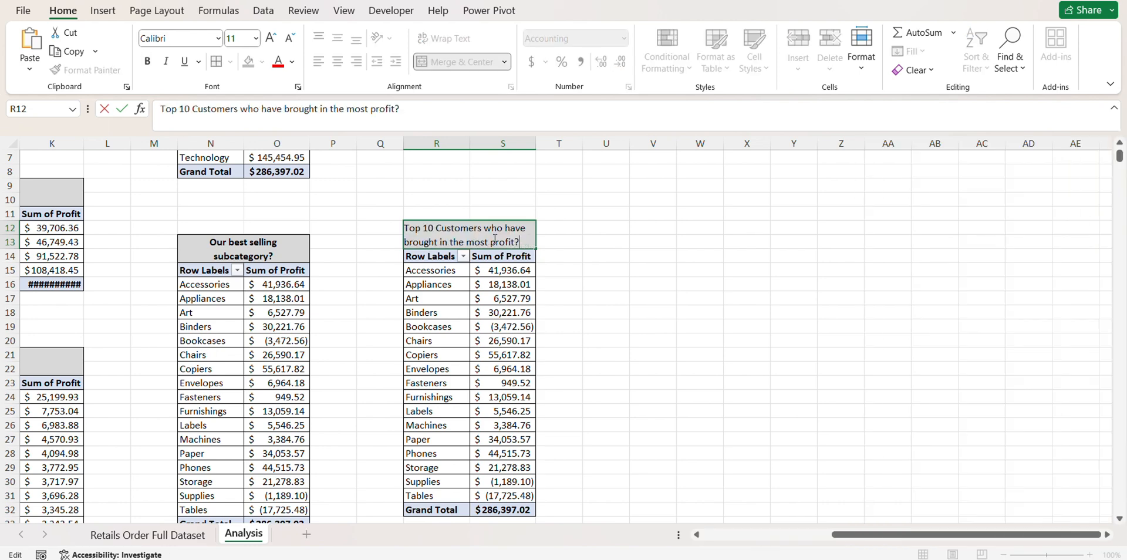
key("Return")
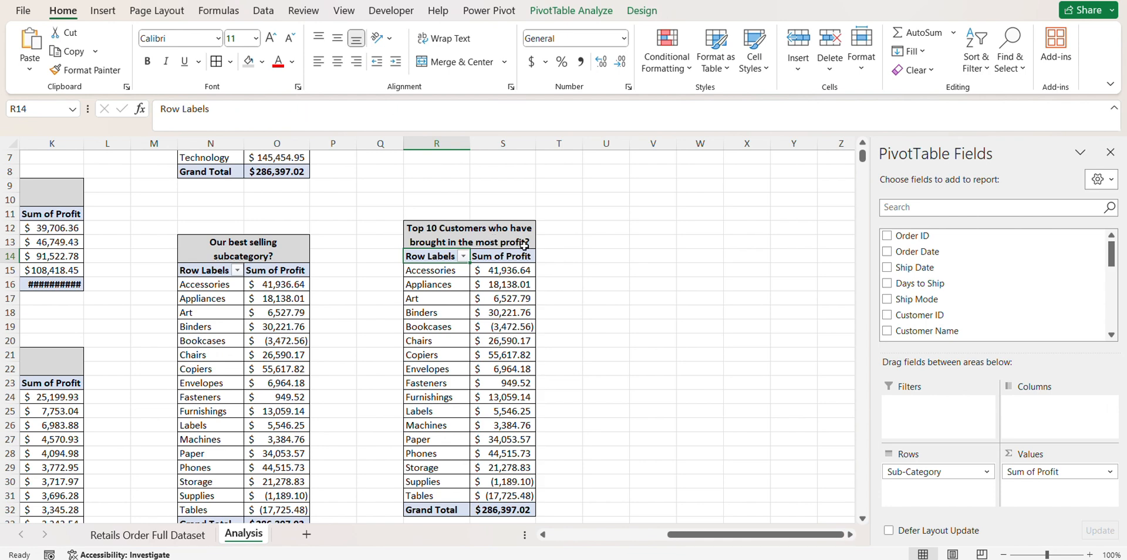
Replace Sub-Category with Customer Name in the rows of the PivotTable under the R12 title
left_click(443, 263)
scroll(963, 288, "down", 2)
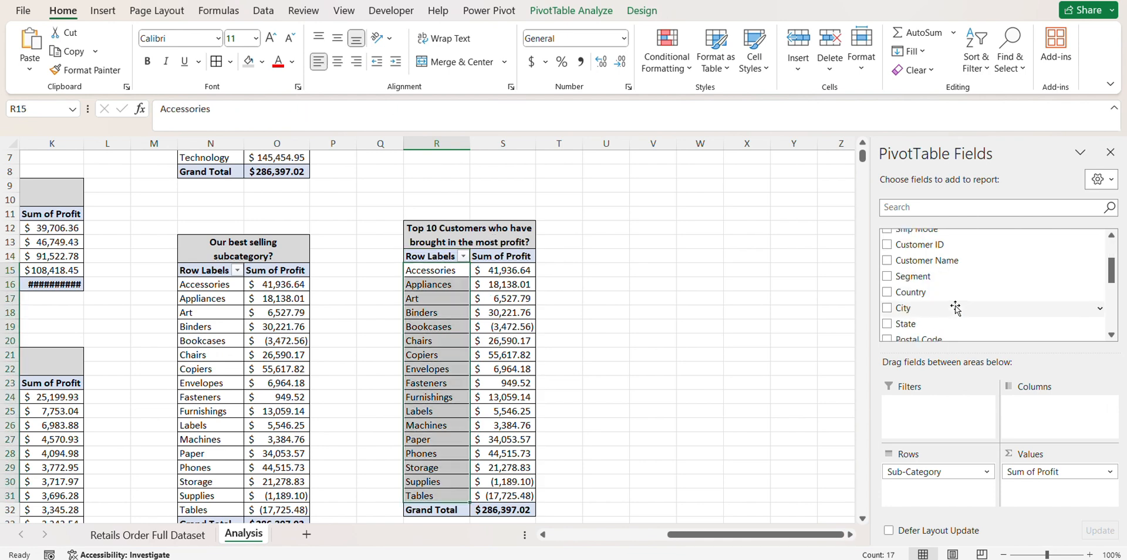
left_click(886, 260)
left_click_drag(938, 471, 710, 448)
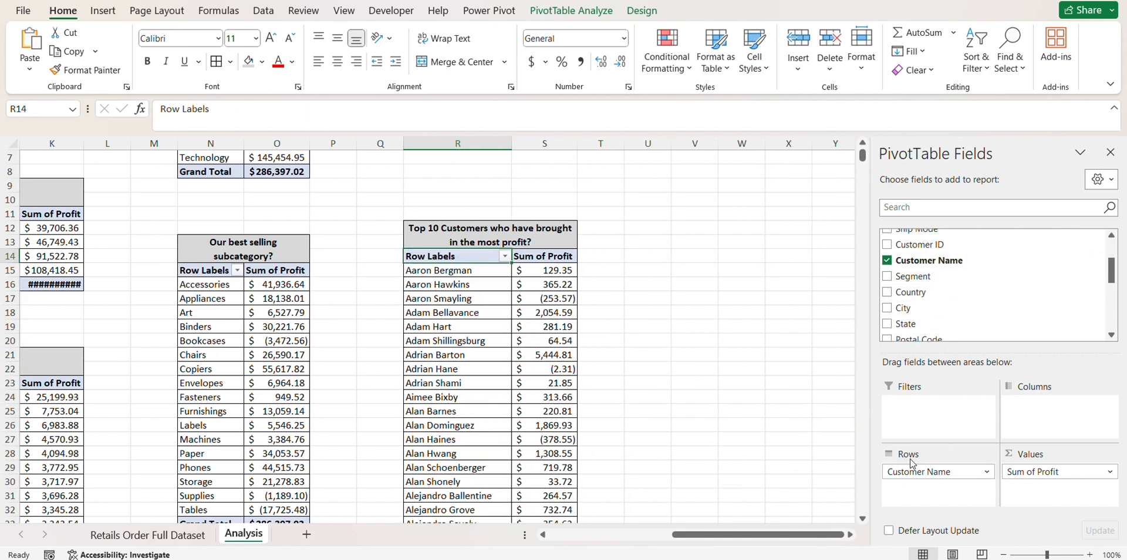
Filter the Customer Name rows to the top 10 items by Sum of Profit
left_click(505, 256)
mouse_move(425, 363)
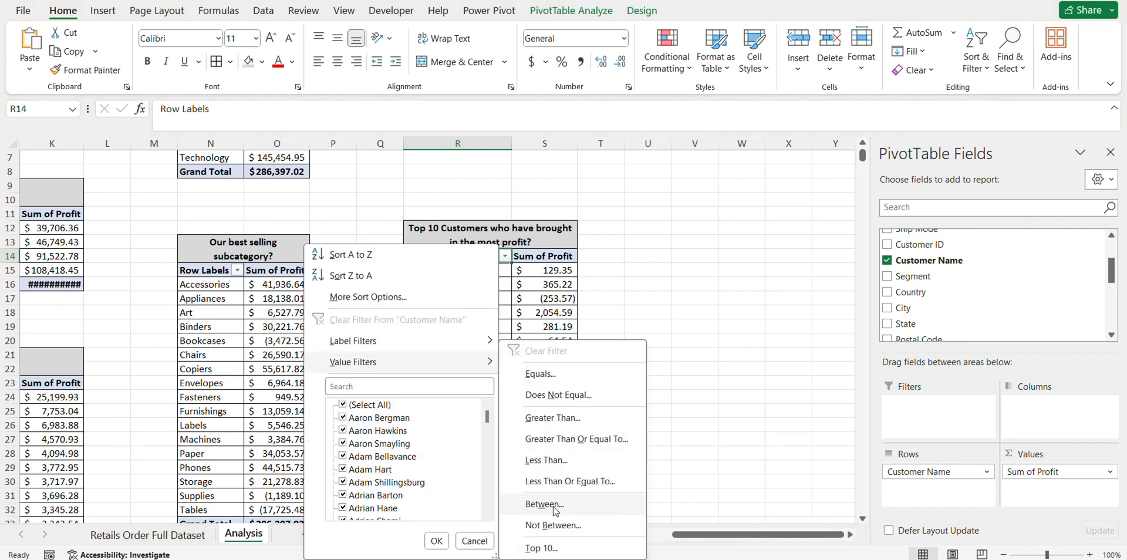
left_click(543, 548)
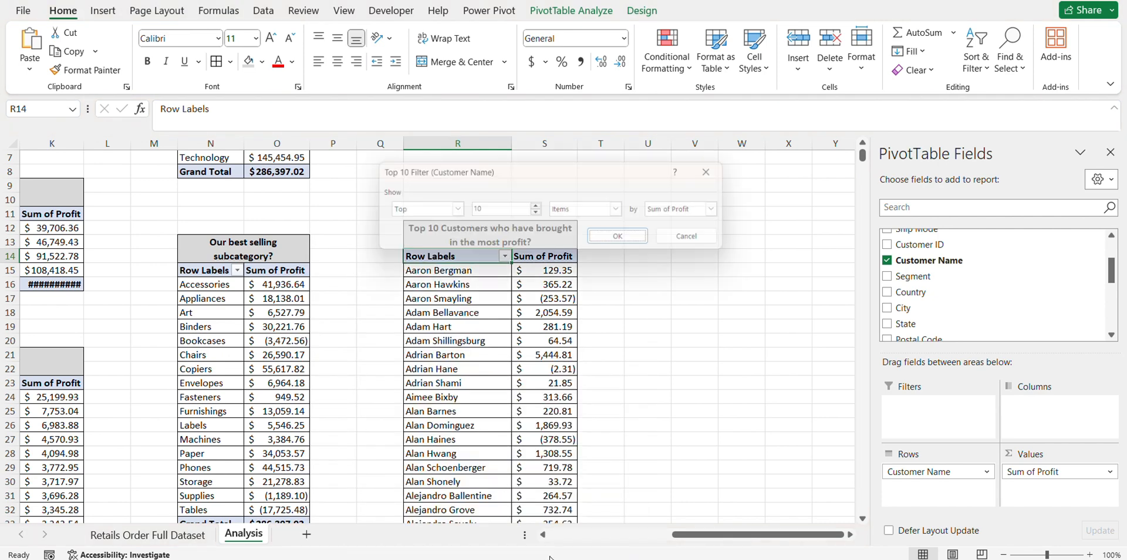
left_click(627, 240)
left_click(408, 331)
Sort the Customer Name rows in descending order by Sum of Profit
left_click(495, 256)
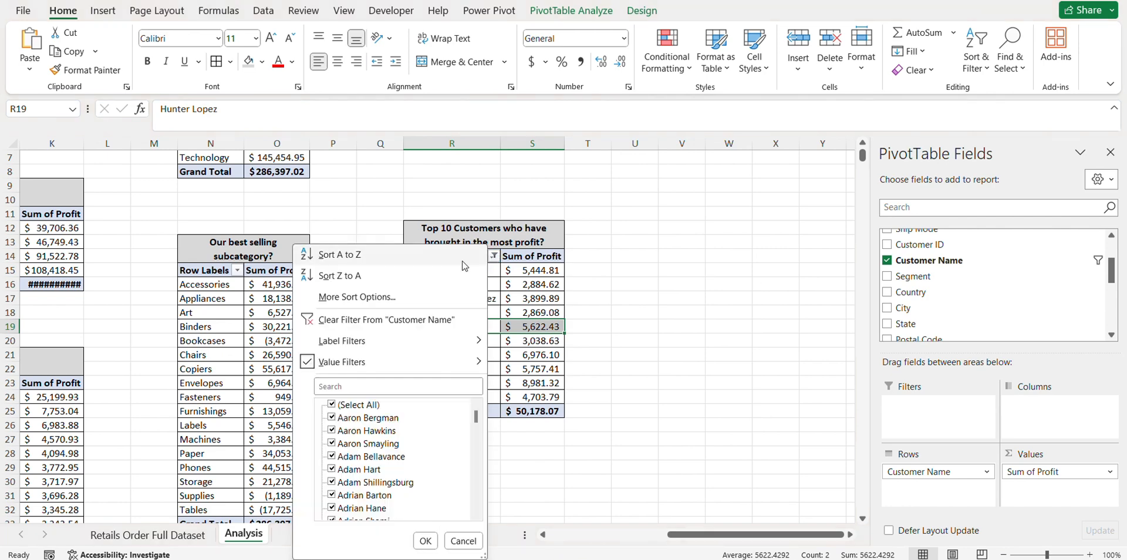
left_click(375, 296)
left_click(446, 189)
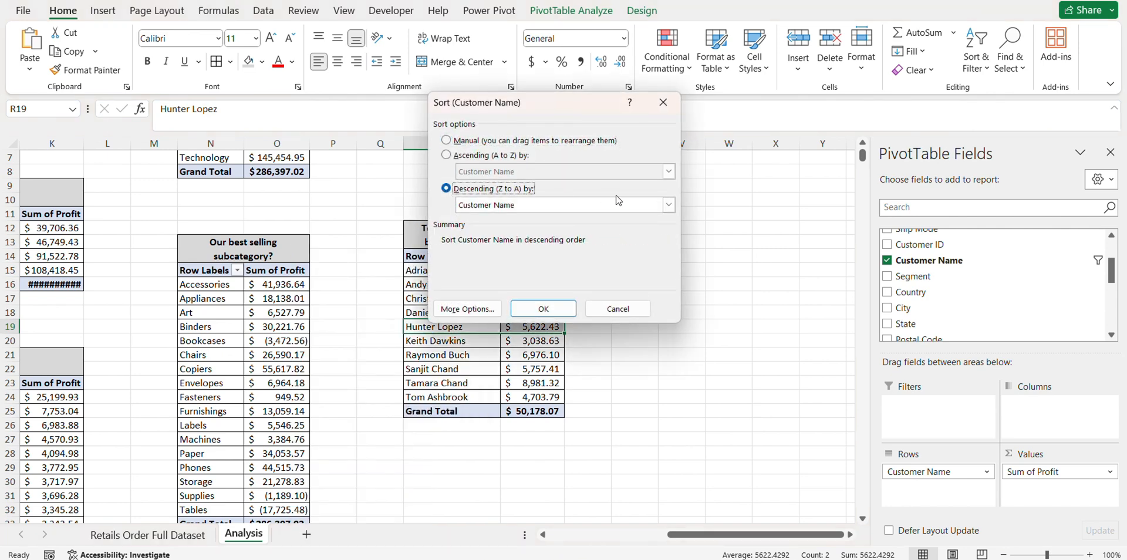
left_click(668, 205)
left_click(628, 228)
left_click(544, 309)
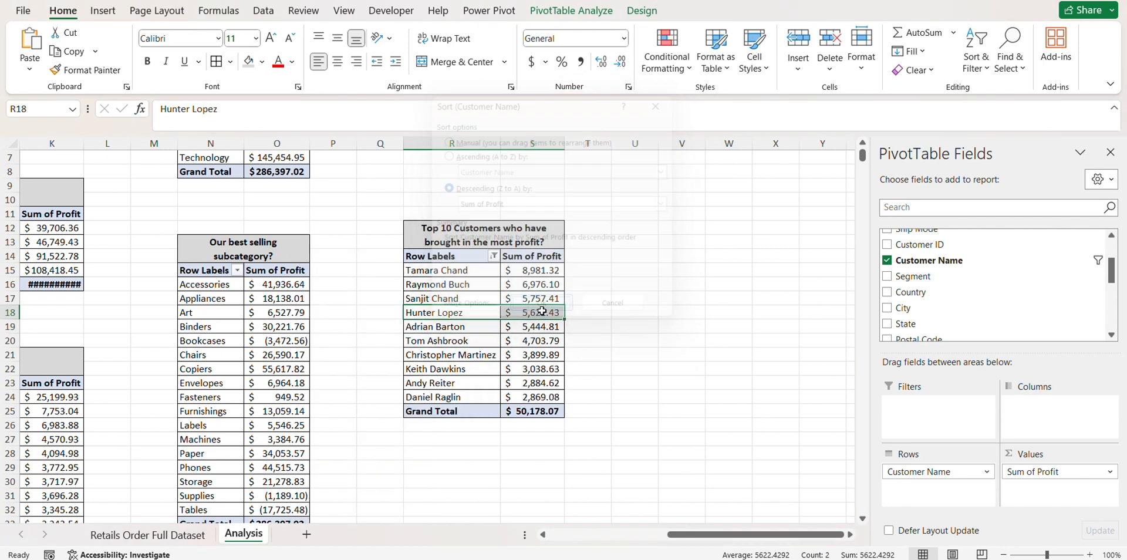
left_click(448, 383)
Copy the top 10 customers PivotTable together with its title to U1 and fit the widths of columns U and V
left_click(433, 240)
key("ctrl+a")
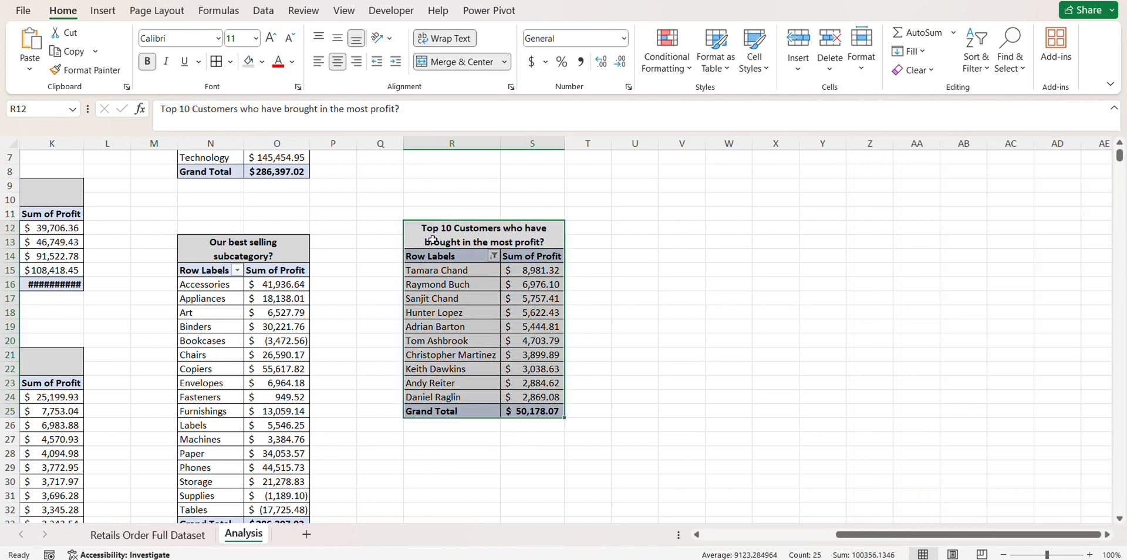
key("ctrl+c")
scroll(641, 206, "up", 2)
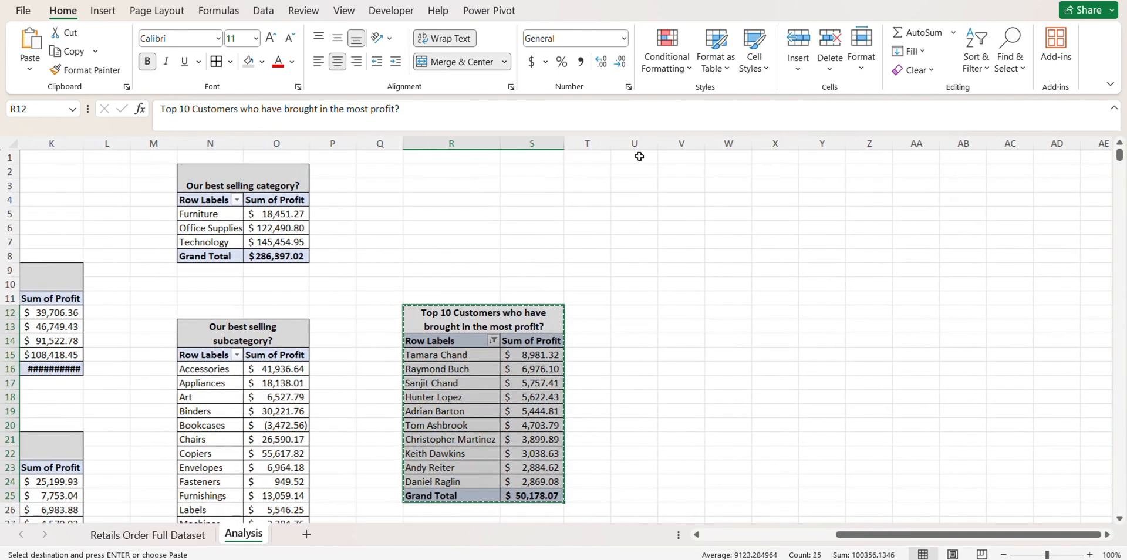
left_click(639, 157)
key("ctrl+v")
double_click(658, 144)
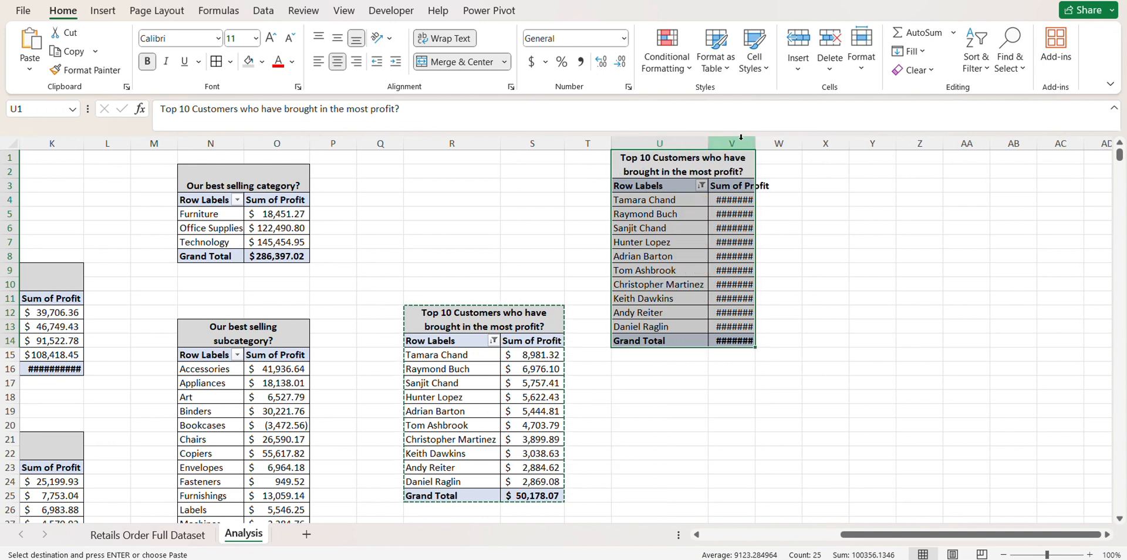
double_click(755, 144)
left_click(767, 290)
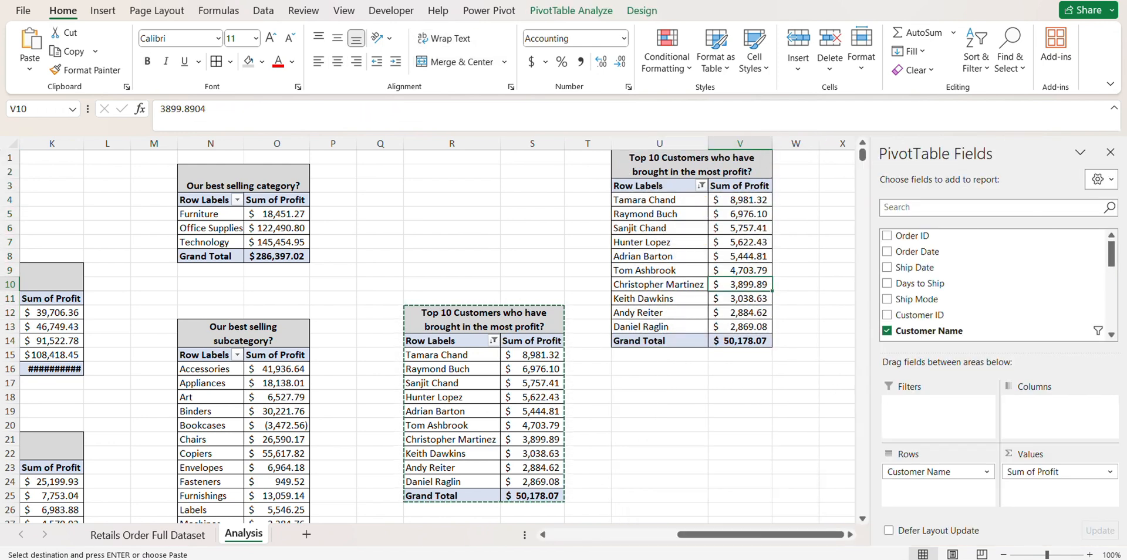
Replace the U1 title with the question "Percentage of goods returned to not returned?" copied from the notes
left_click(722, 559)
left_click_drag(492, 283, 245, 279)
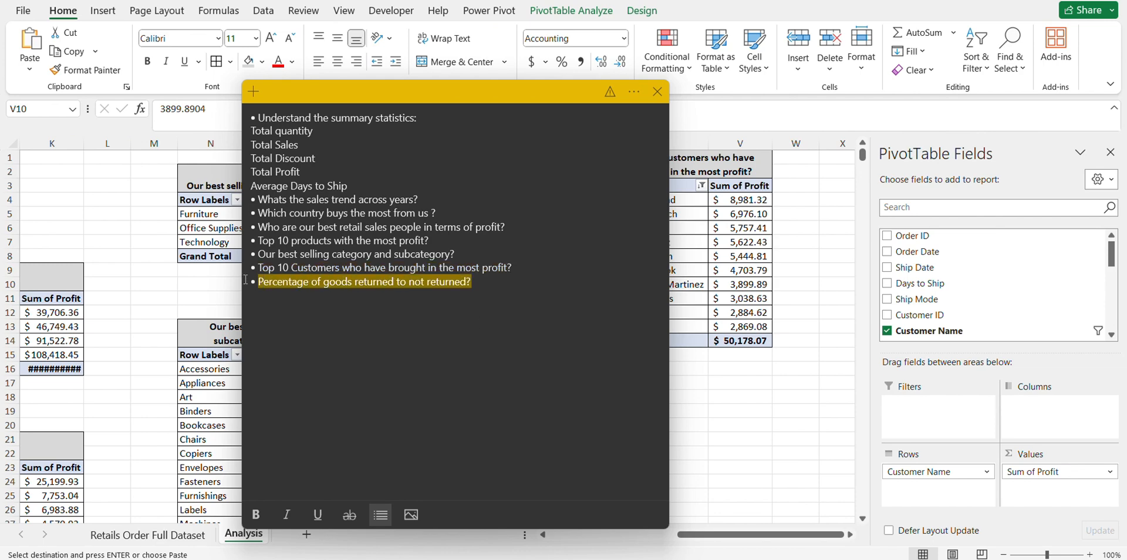
key("ctrl+c")
key("alt+Tab")
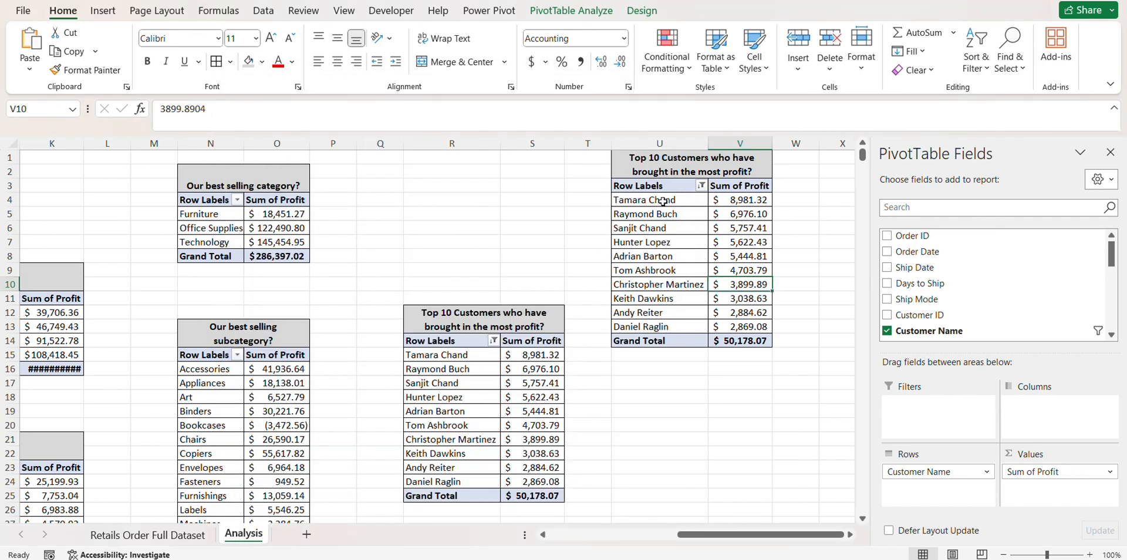
left_click(684, 169)
key("F2")
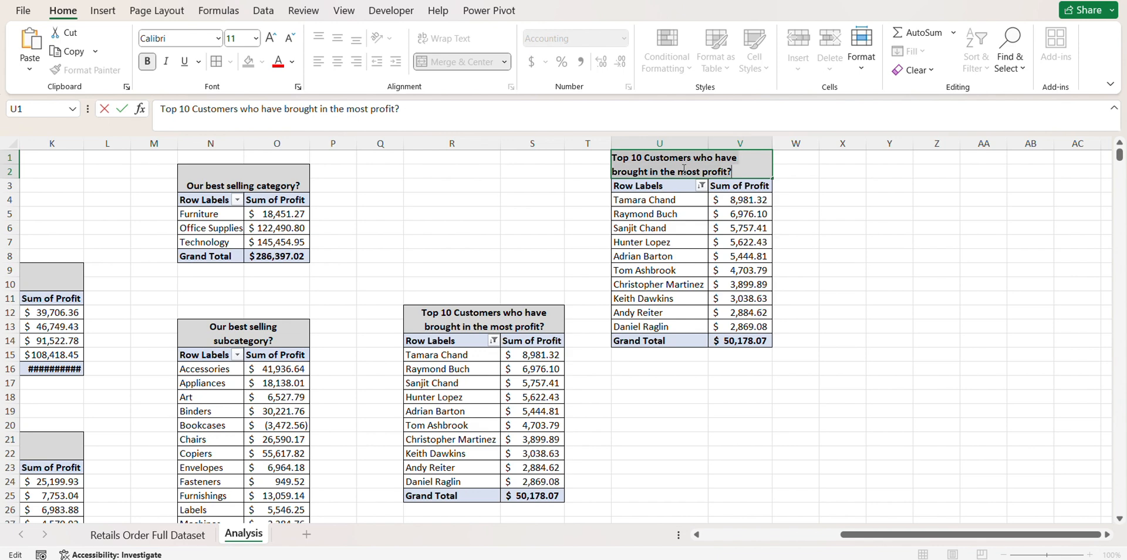
key("ctrl+a")
key("ctrl+v")
key("Return")
Replace Customer Name with Returned in the rows of the PivotTable under the U1 title
left_click(684, 205)
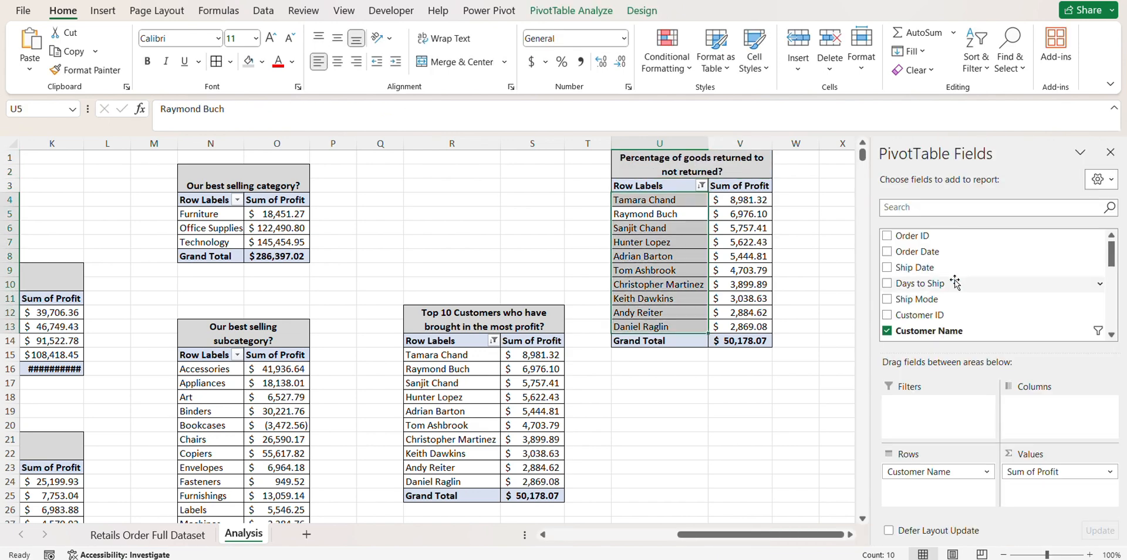
scroll(953, 283, "down", 4)
scroll(953, 284, "down", 3)
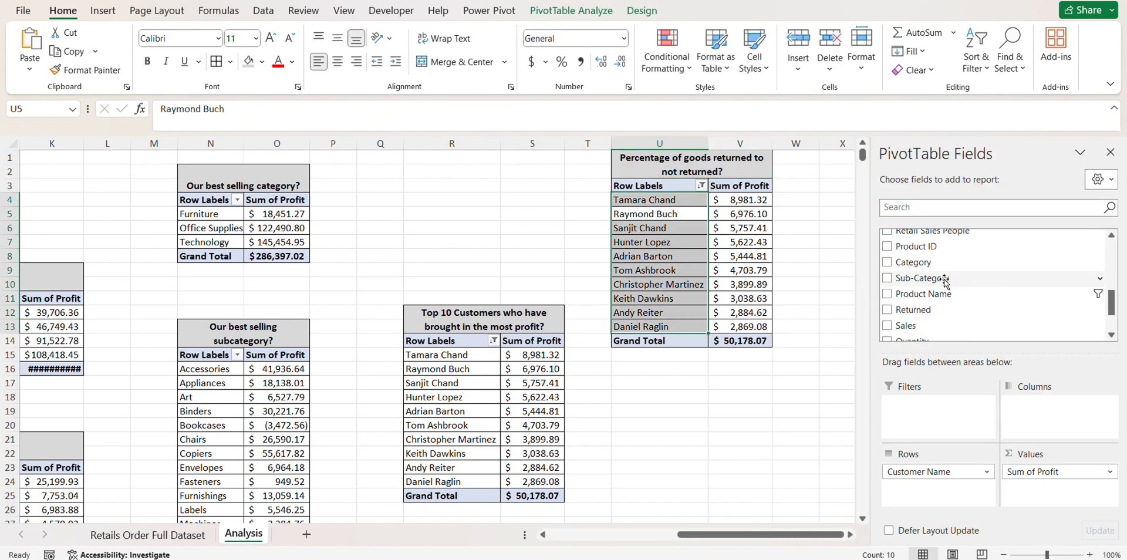
scroll(941, 289, "up", 8)
left_click(887, 307)
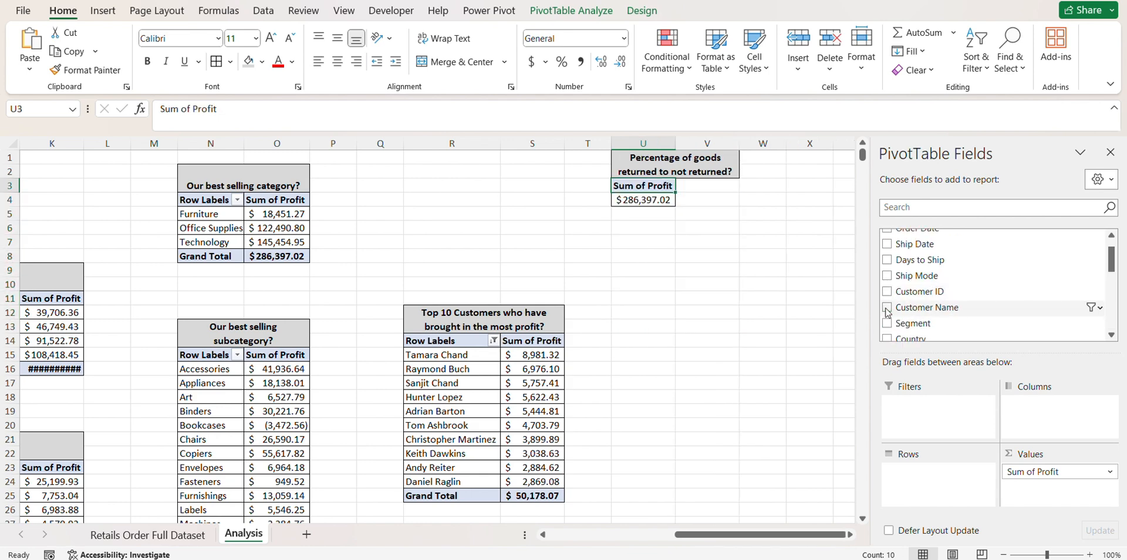
scroll(888, 311, "down", 4)
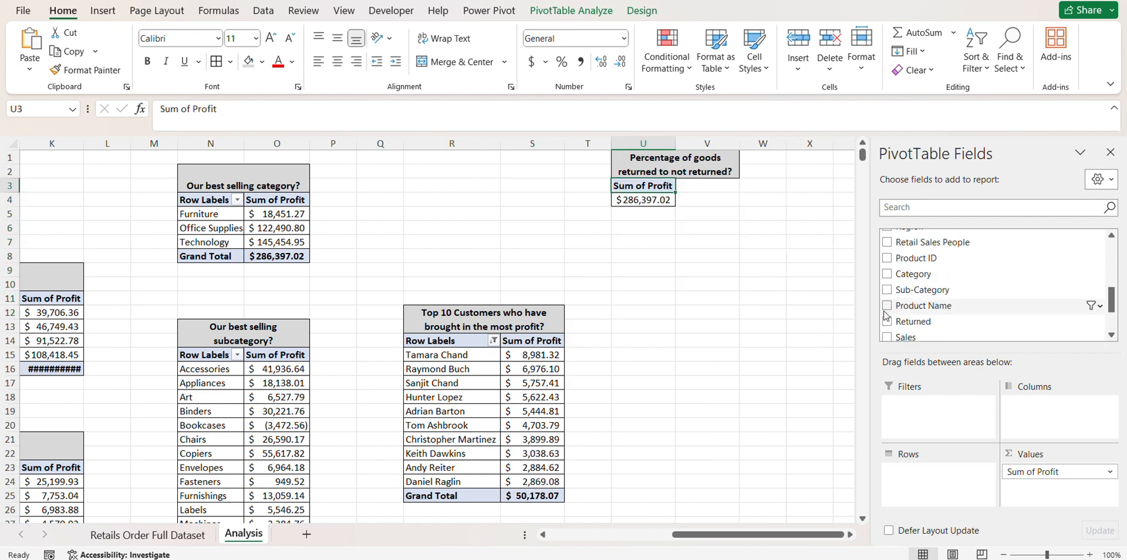
left_click(887, 321)
scroll(907, 326, "down", 2)
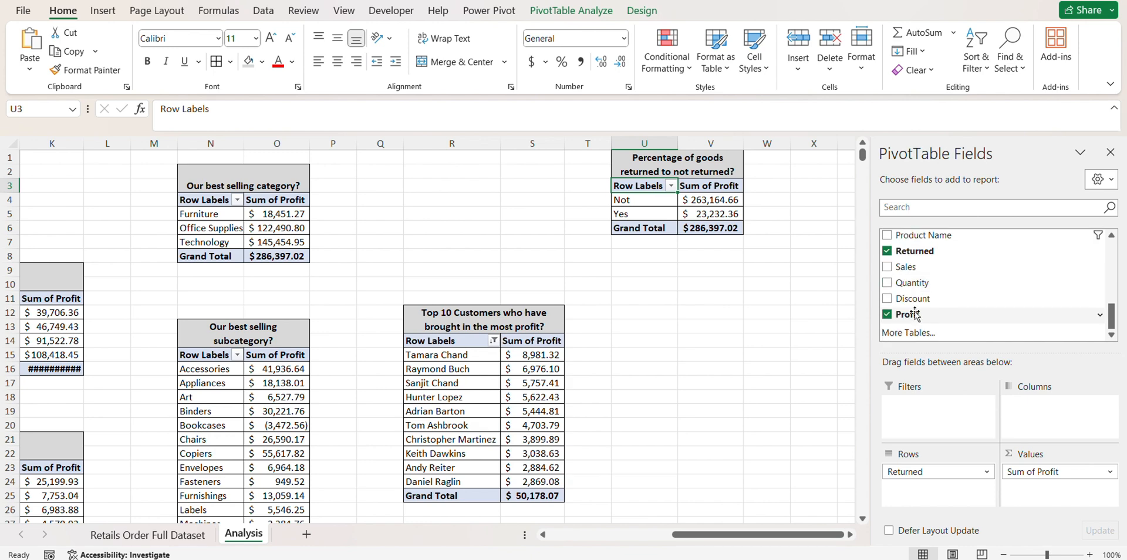
Show the Sum of Profit values in the returned goods PivotTable as percentages of the total
left_click(709, 198)
left_click(697, 186)
left_click(661, 227)
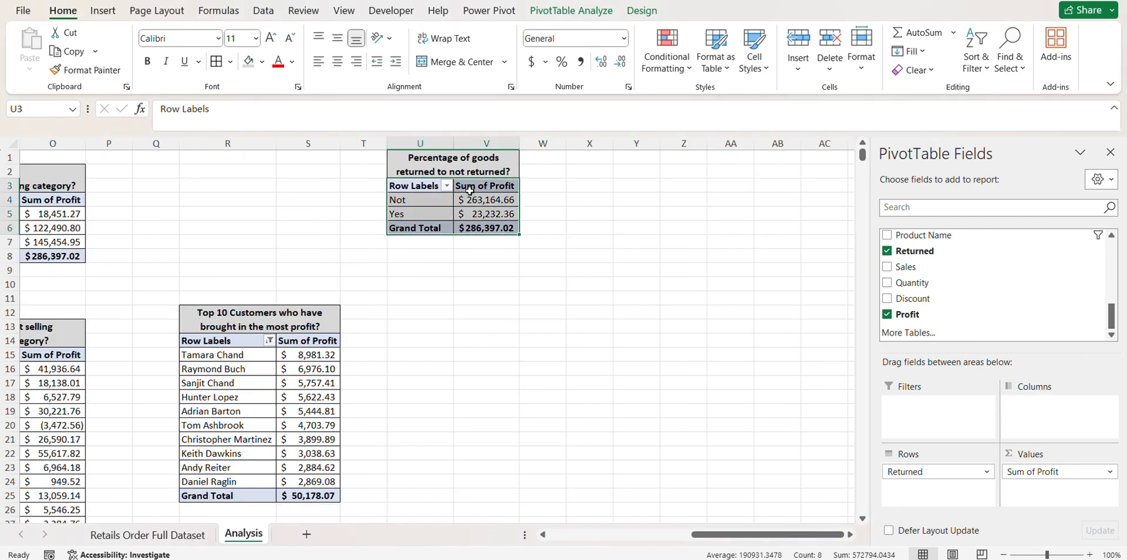
left_click(1057, 472)
left_click(1059, 455)
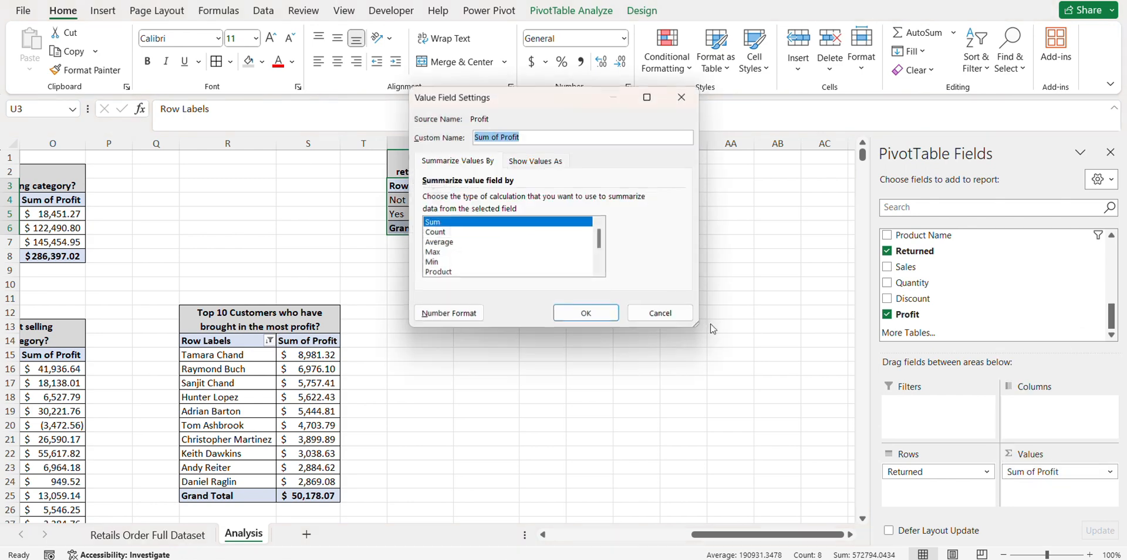
left_click(536, 160)
left_click(679, 200)
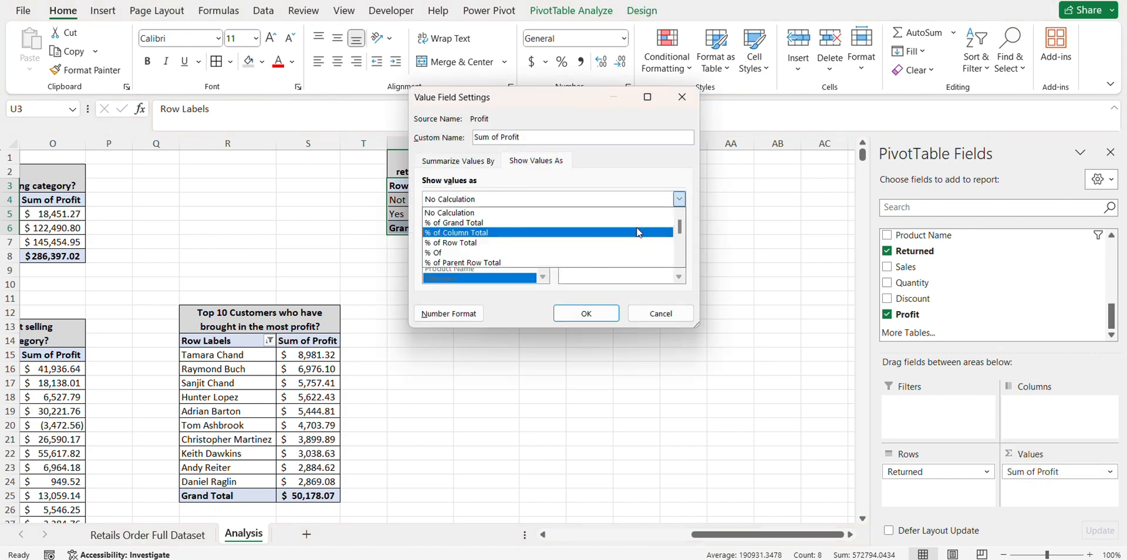
left_click(541, 228)
left_click(605, 314)
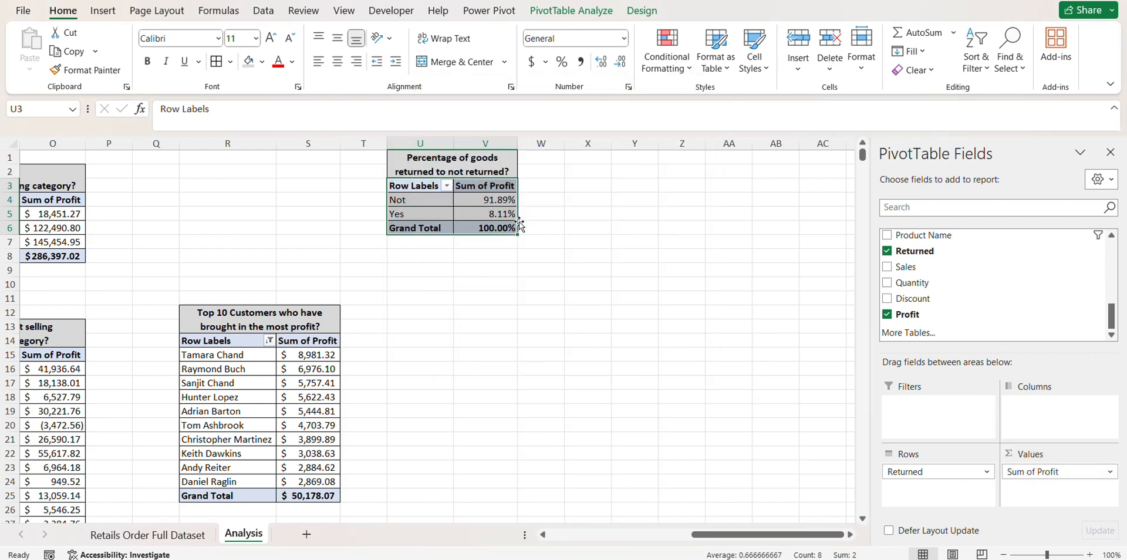
mouse_move(489, 210)
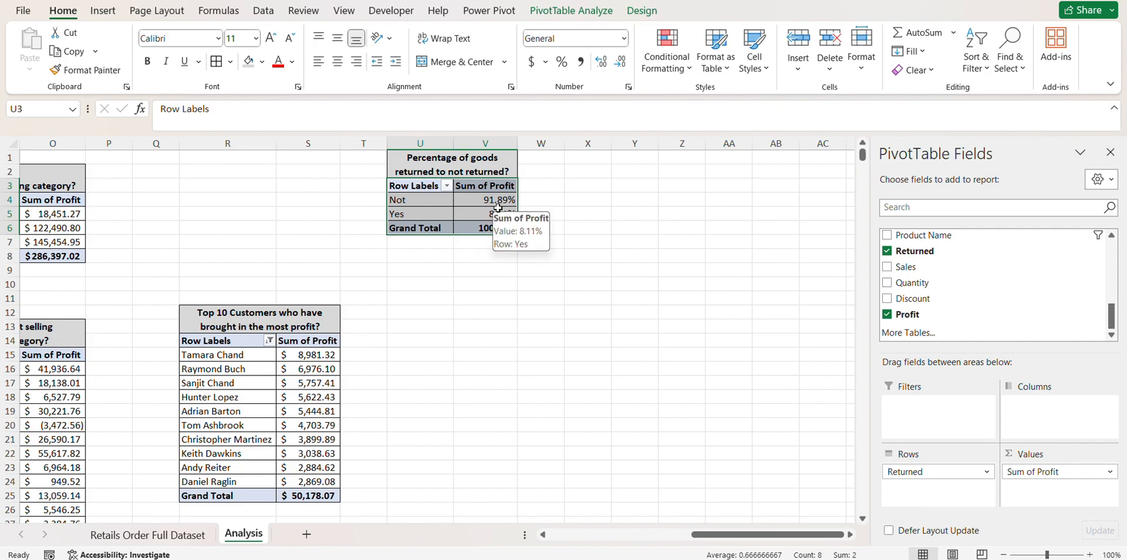
left_click(532, 227)
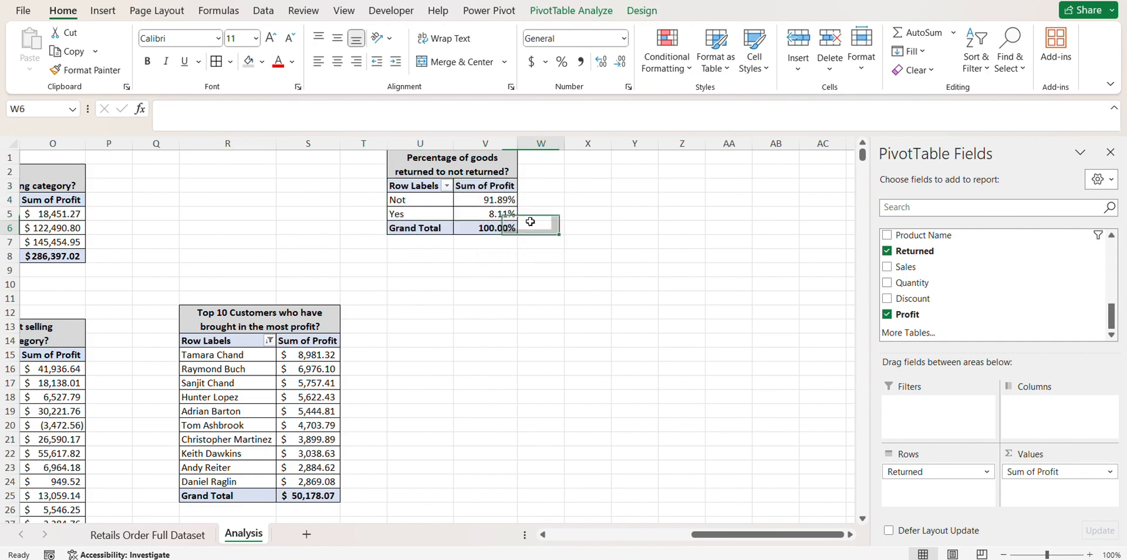
Add a new worksheet after Analysis, name it Dashboard, and select its column B
scroll(437, 198, "left", 5)
scroll(437, 198, "left", 3)
scroll(437, 198, "down", 10)
scroll(438, 198, "up", 10)
right_click(438, 198)
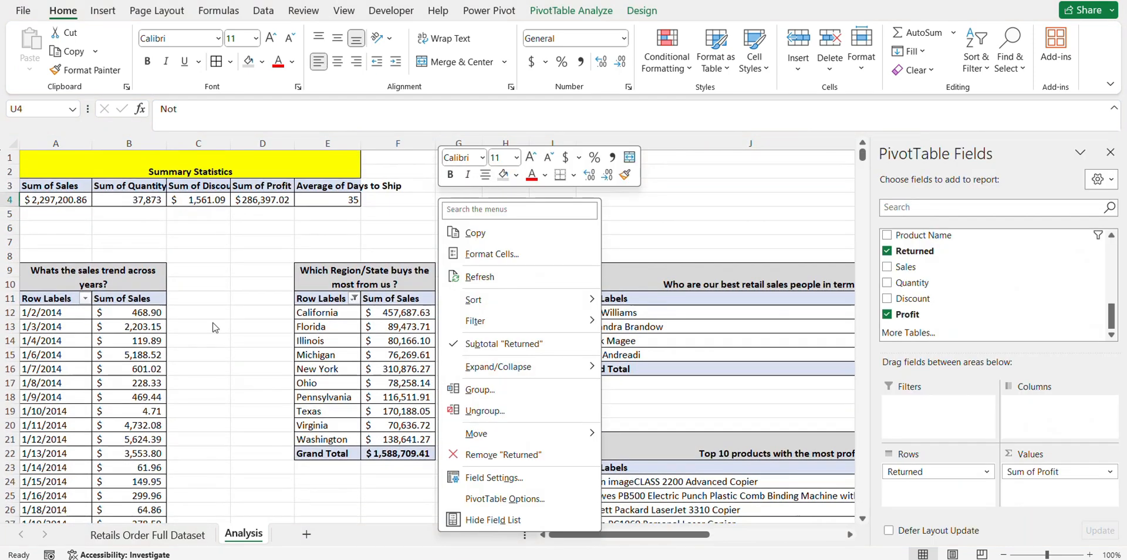
left_click(303, 531)
left_click(303, 532)
double_click(297, 533)
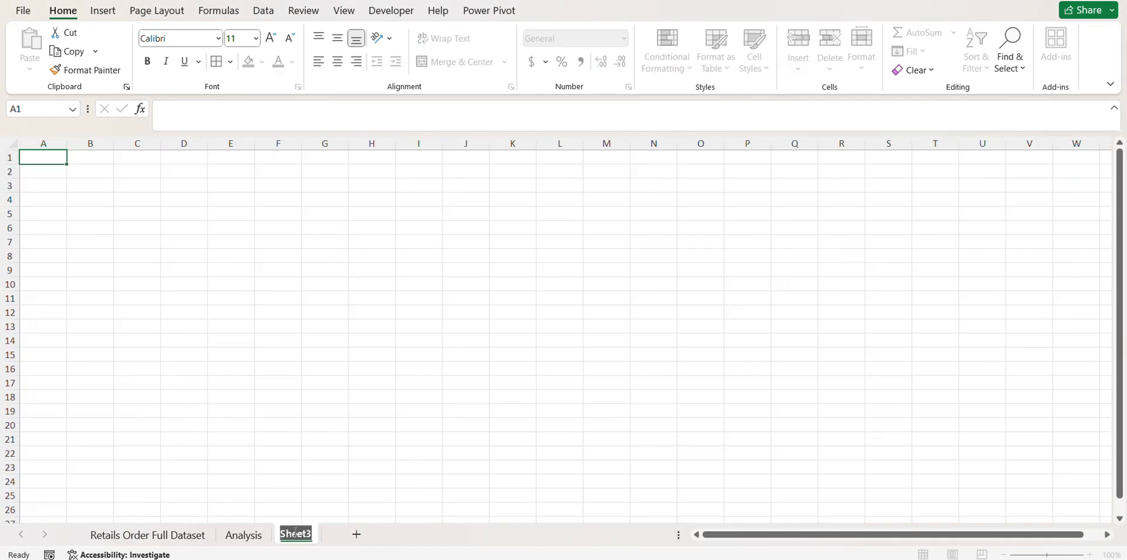
type("Dashboard")
key("Return")
left_click(90, 144)
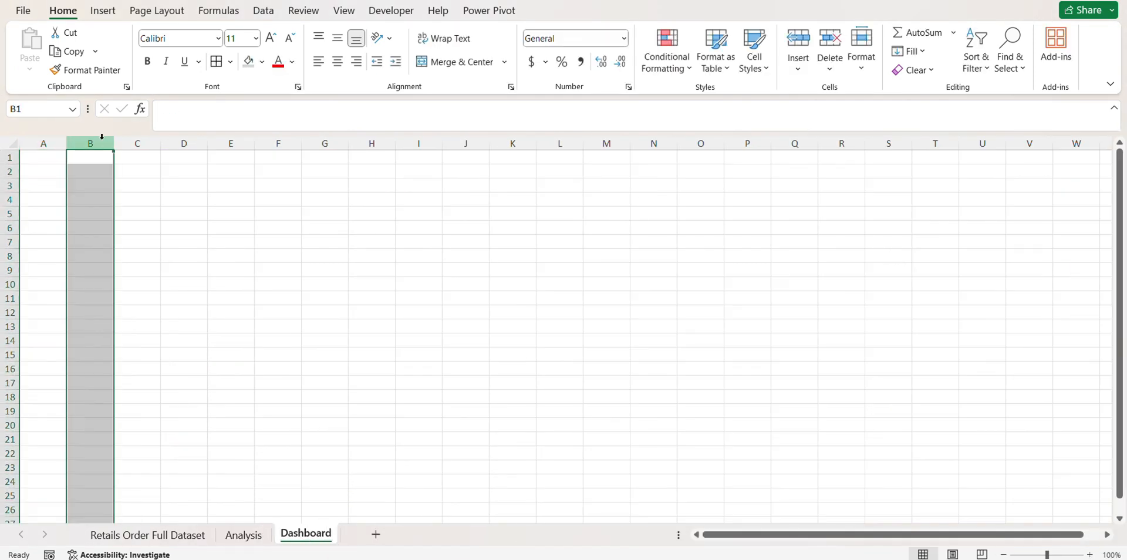
Hide the gridlines on the Dashboard sheet
left_click(344, 12)
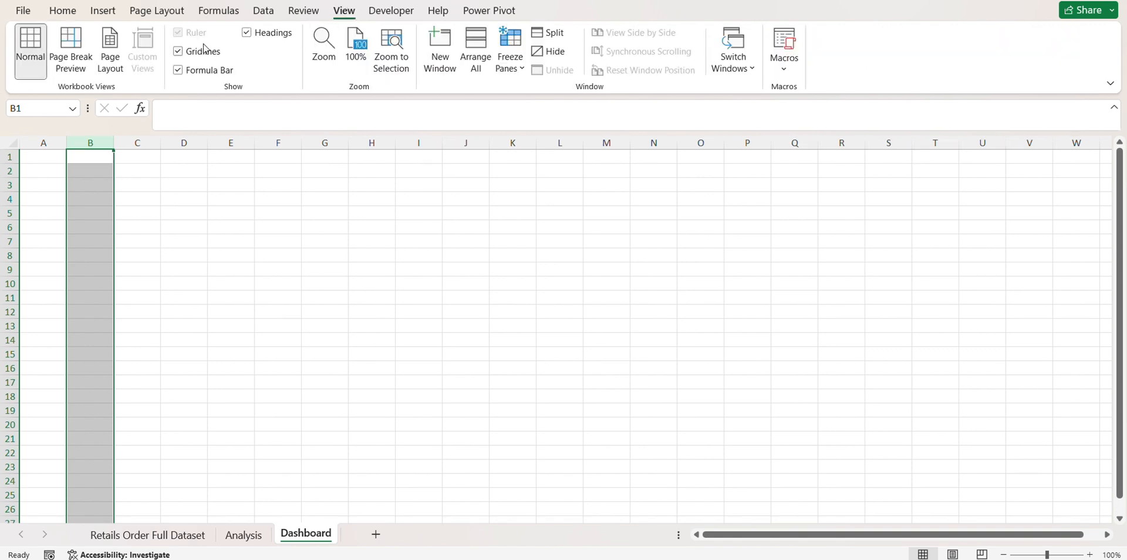
left_click(183, 54)
left_click(160, 192)
left_click(44, 160)
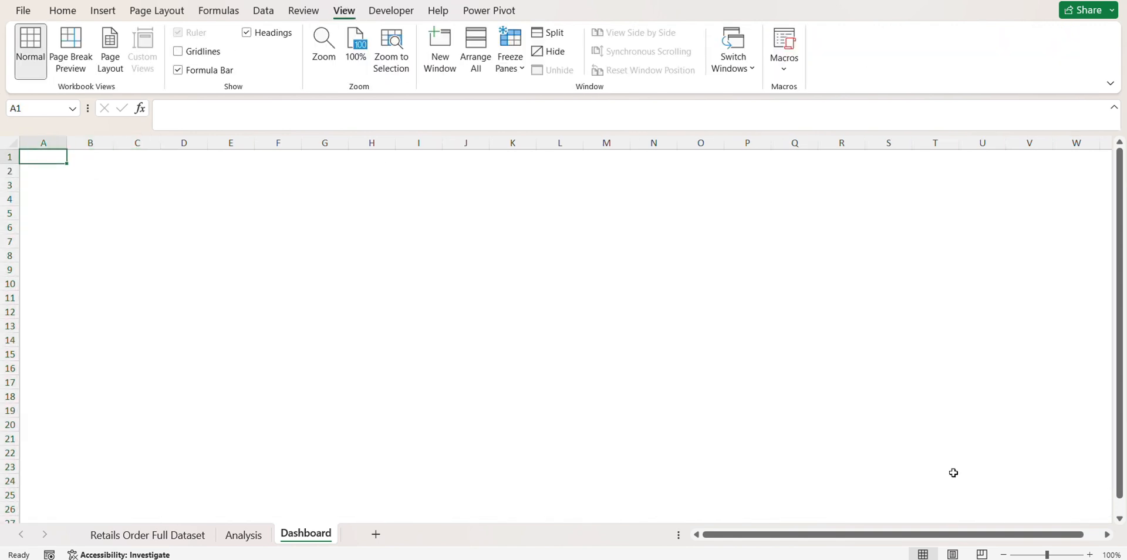
Draw a rounded rectangle as a header banner across the sheet's first three rows, about 0.48" high and 11.79" wide
left_click(97, 8)
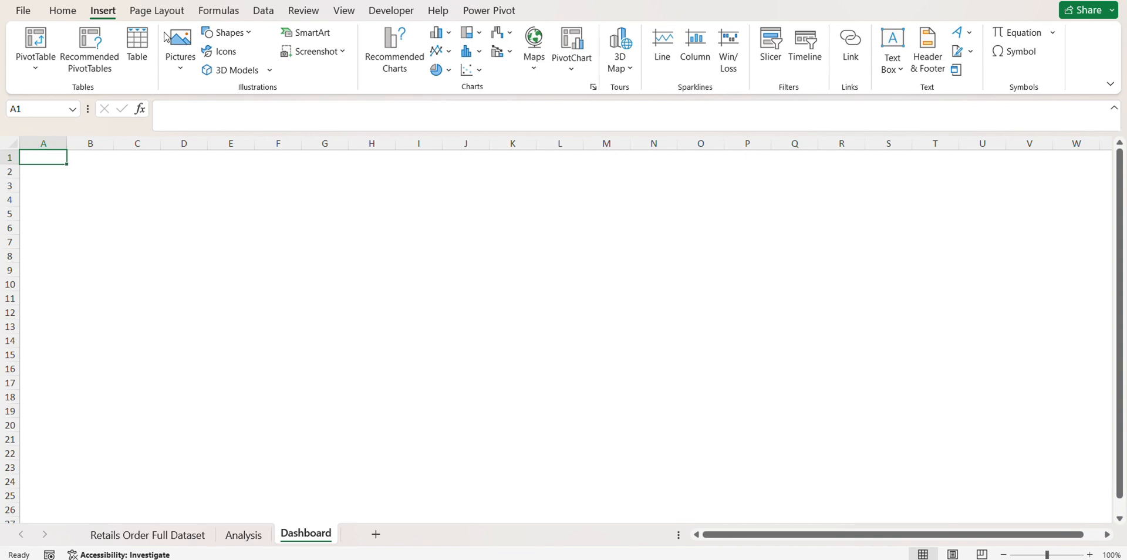
left_click(226, 32)
left_click(267, 74)
left_click(226, 33)
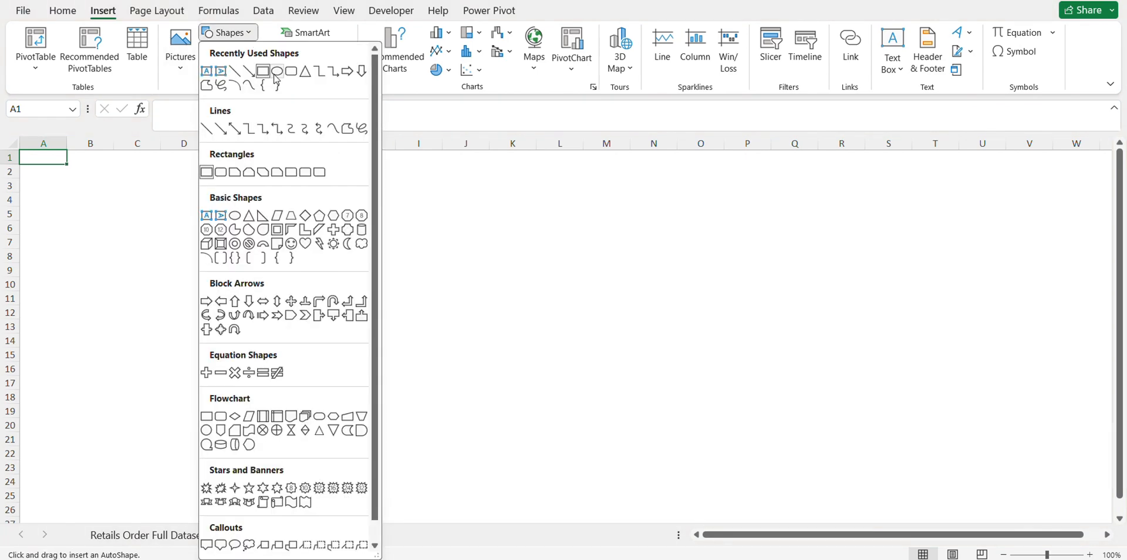
left_click(283, 74)
left_click_drag(78, 155, 1056, 194)
mouse_move(802, 181)
left_mouse_down()
mouse_move(787, 175)
mouse_move(815, 175)
left_mouse_up()
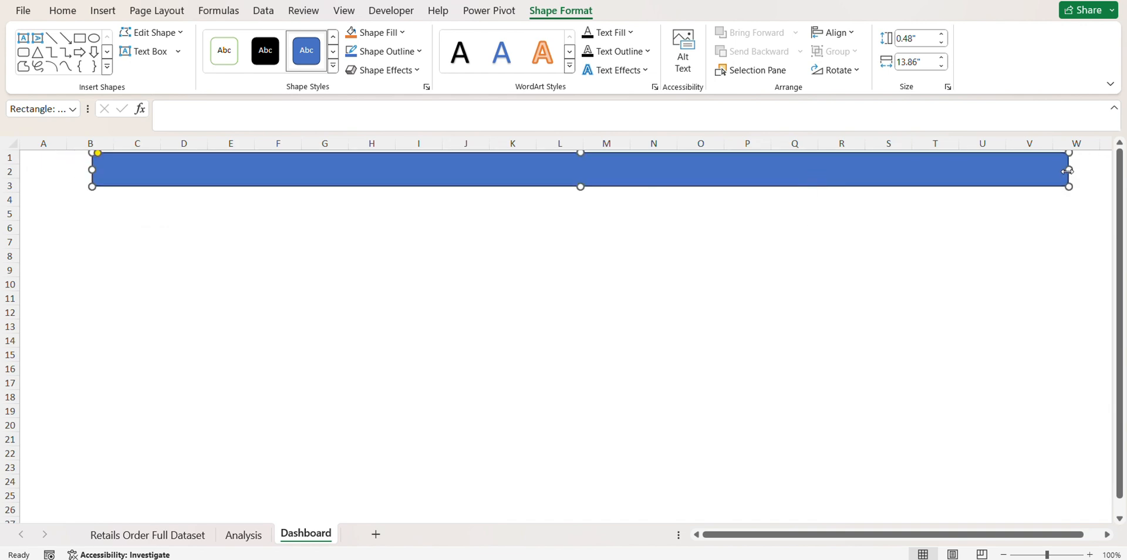
left_click_drag(1067, 171, 923, 170)
Duplicate the header banner and reshape the copy into a vertical sidebar over columns A to C, about 4.68" high and 1.83" wide
left_click_drag(852, 166, 659, 223)
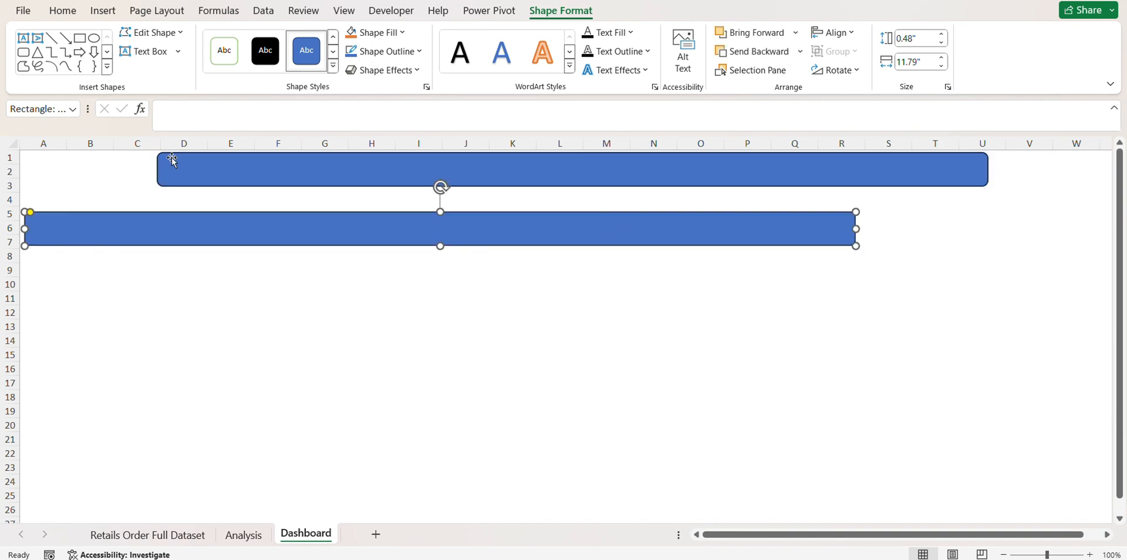
left_click_drag(867, 230, 154, 230)
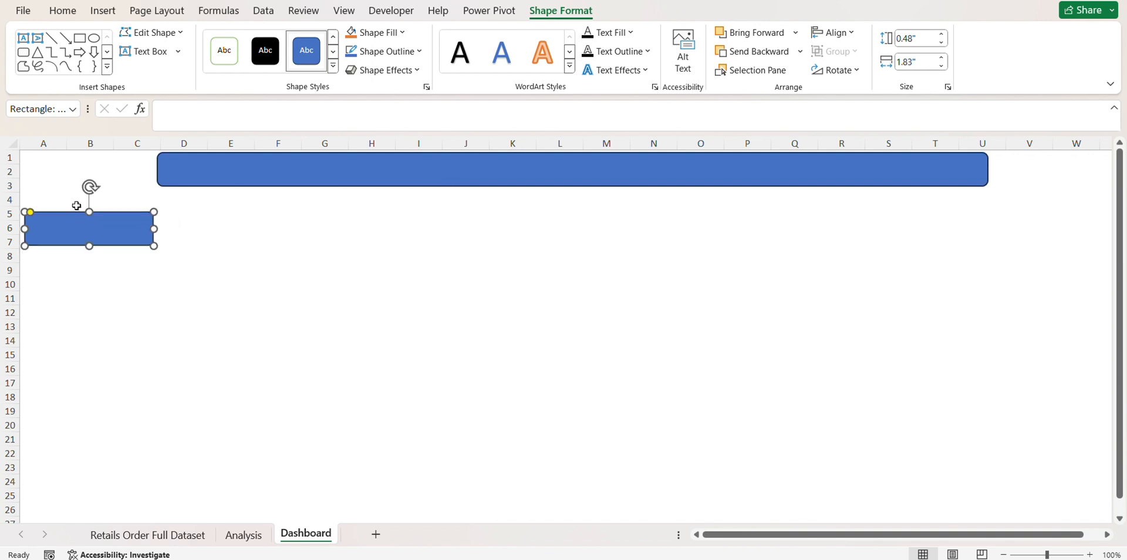
left_click_drag(89, 212, 95, 183)
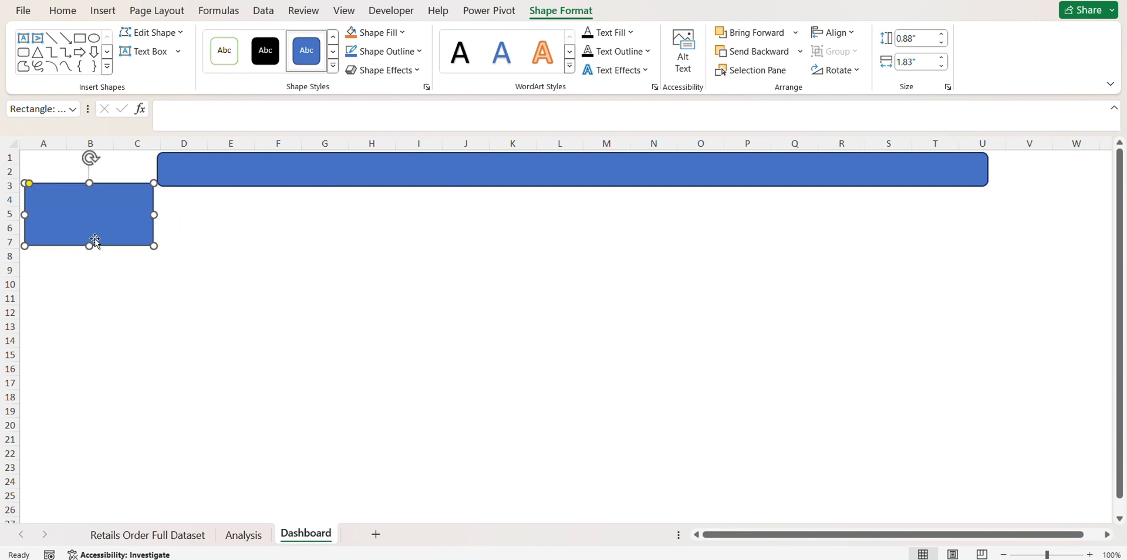
left_click_drag(90, 246, 118, 514)
left_click(69, 424)
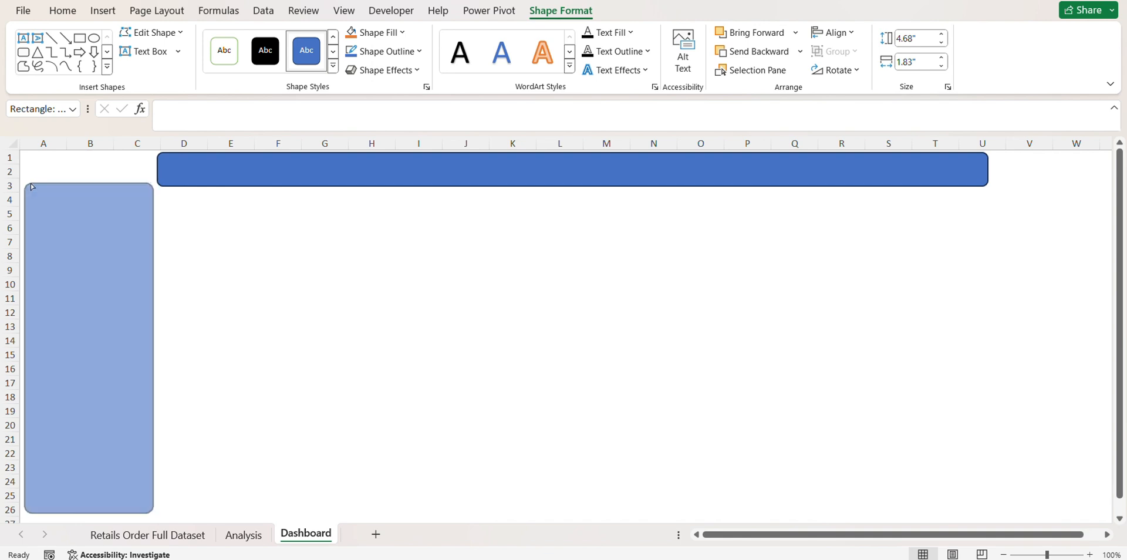
Lengthen the sidebar shape beyond row 26 to about 5.76" high and widen it to about 1.91"
scroll(69, 423, "down", 3)
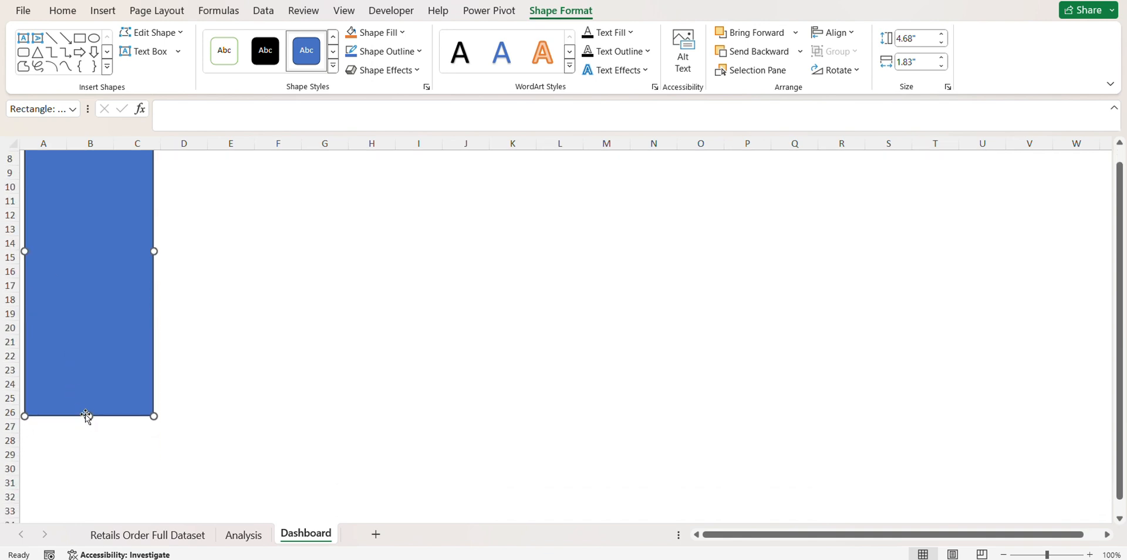
left_click(440, 216)
left_click(75, 319)
left_click_drag(88, 416, 79, 493)
scroll(79, 493, "up", 3)
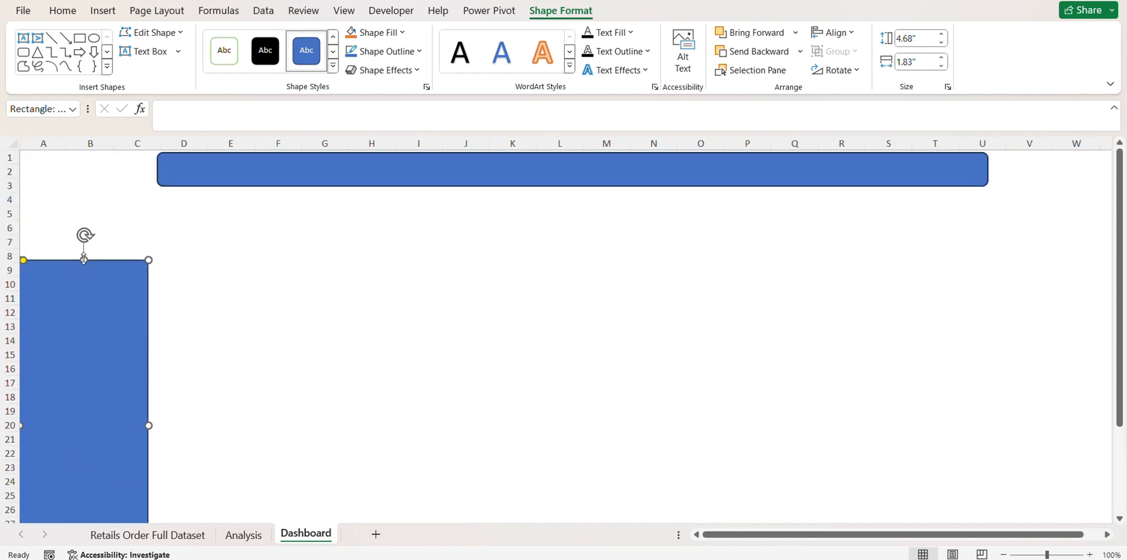
left_click_drag(85, 258, 93, 184)
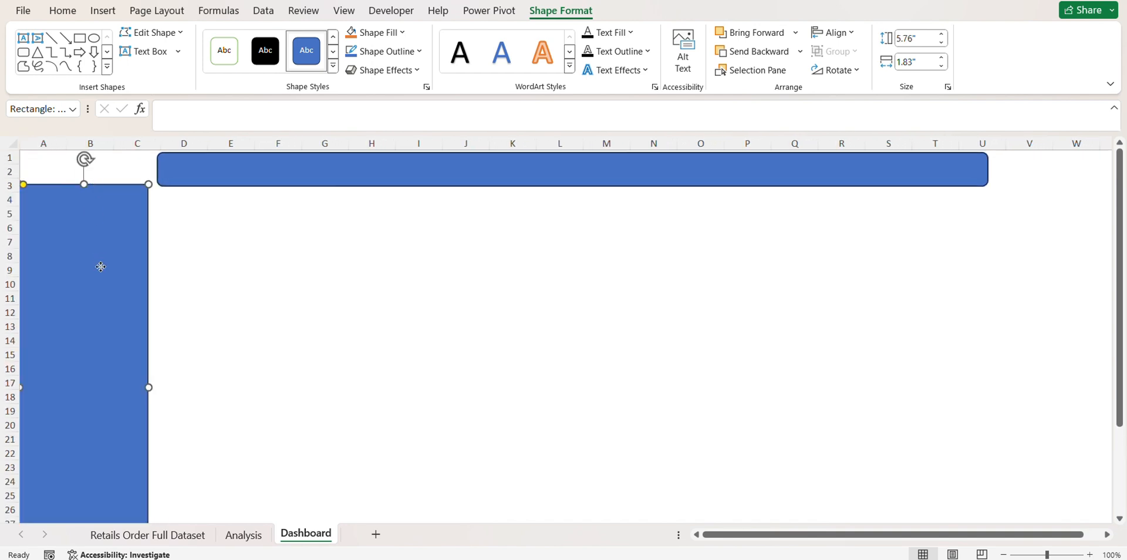
mouse_move(100, 266)
left_mouse_down()
mouse_move(159, 268)
mouse_move(105, 261)
mouse_move(104, 273)
left_mouse_up()
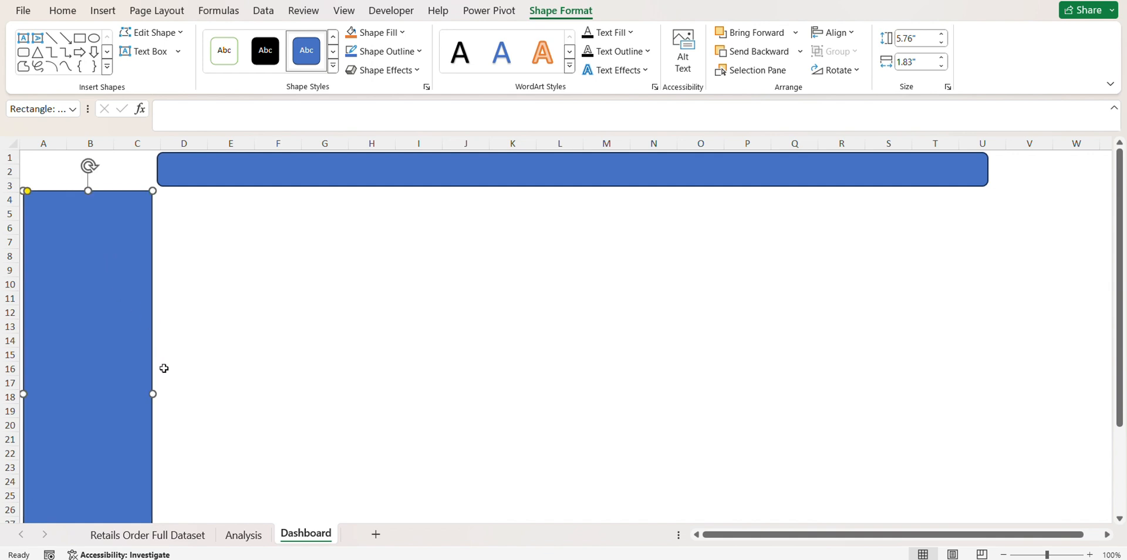
left_click_drag(156, 392, 158, 394)
Remove the sidebar shape's outline and fill it with the darkest theme blue
scroll(139, 401, "down", 4)
scroll(138, 402, "up", 4)
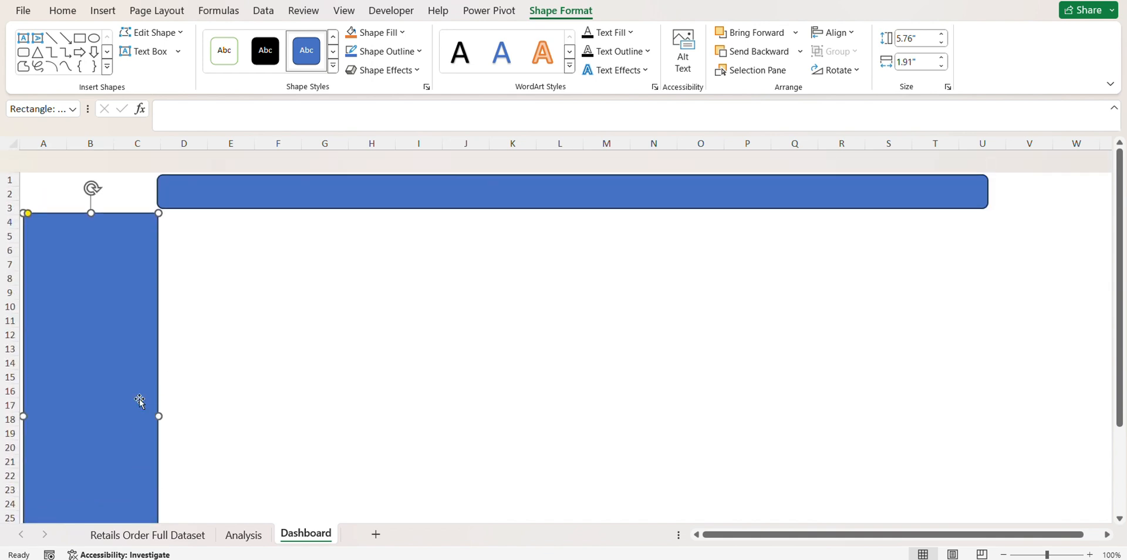
left_click(227, 381)
left_click(103, 312)
left_click(384, 51)
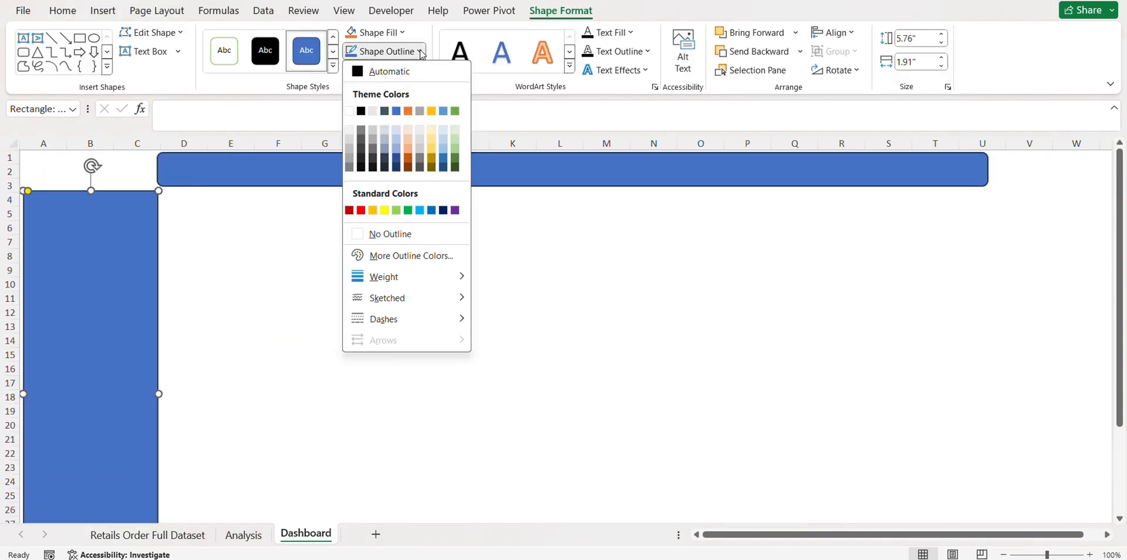
left_click(399, 233)
left_click(375, 32)
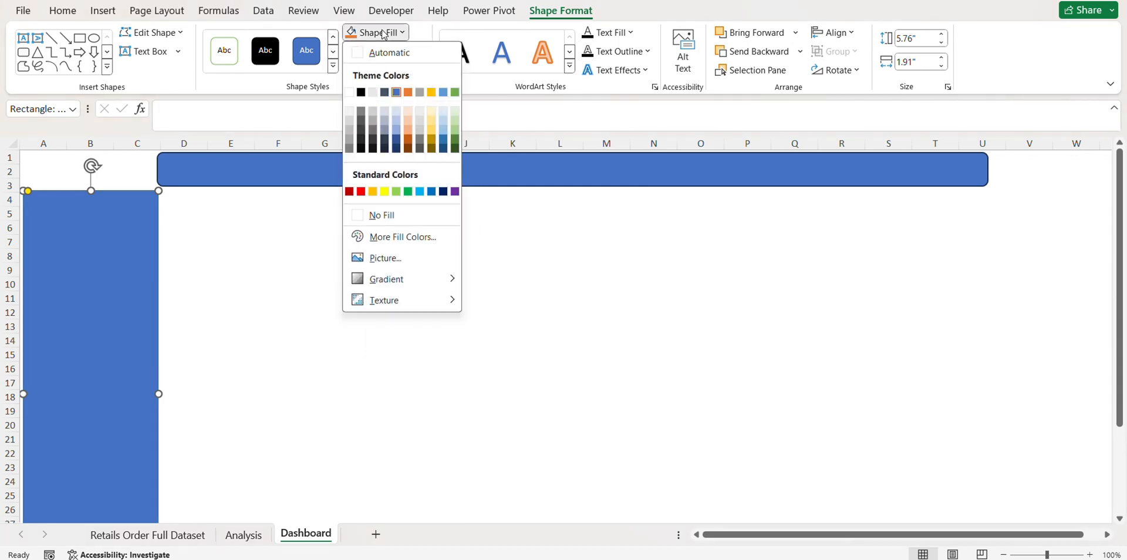
left_click(396, 148)
Copy the sidebar shape's formatting onto the header banner
left_click(63, 10)
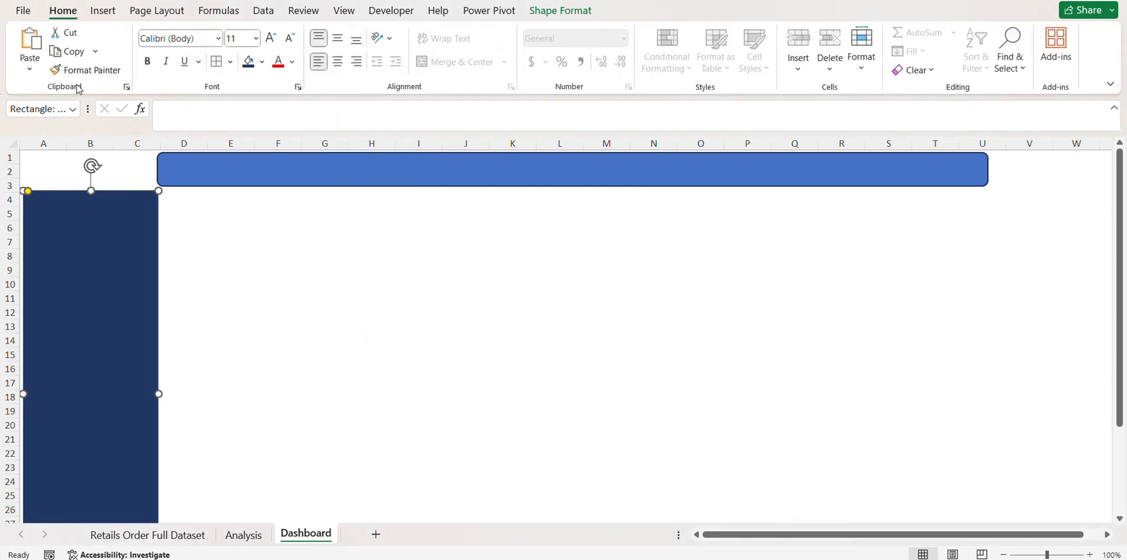
left_click(87, 70)
left_click(262, 169)
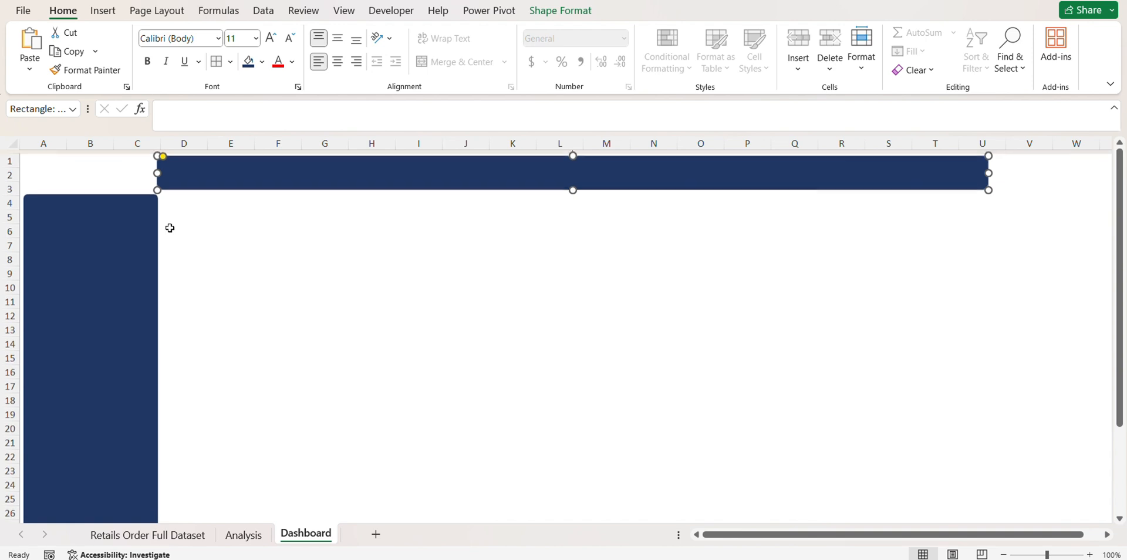
Extend the sidebar up to the top of row 1 and adjust its width to end just before the header banner
left_click(105, 238)
left_click_drag(96, 228, 96, 234)
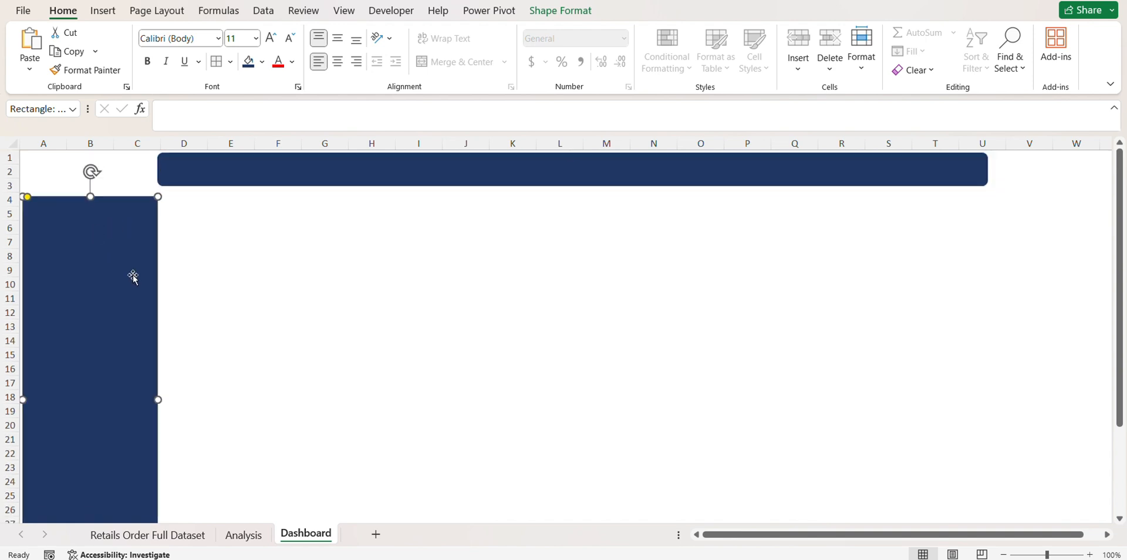
left_click_drag(161, 399, 161, 398)
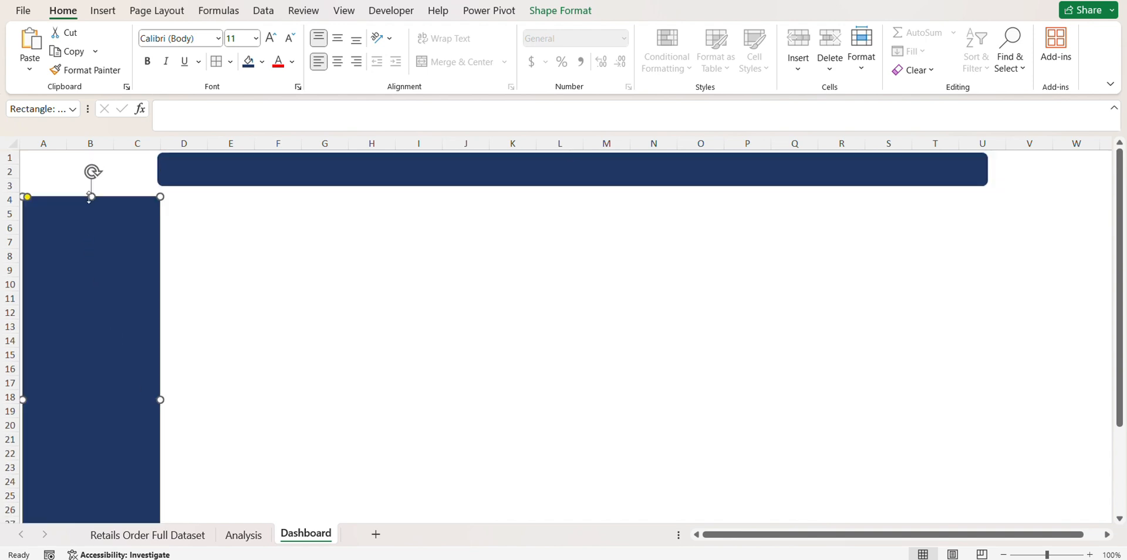
left_click_drag(90, 197, 91, 151)
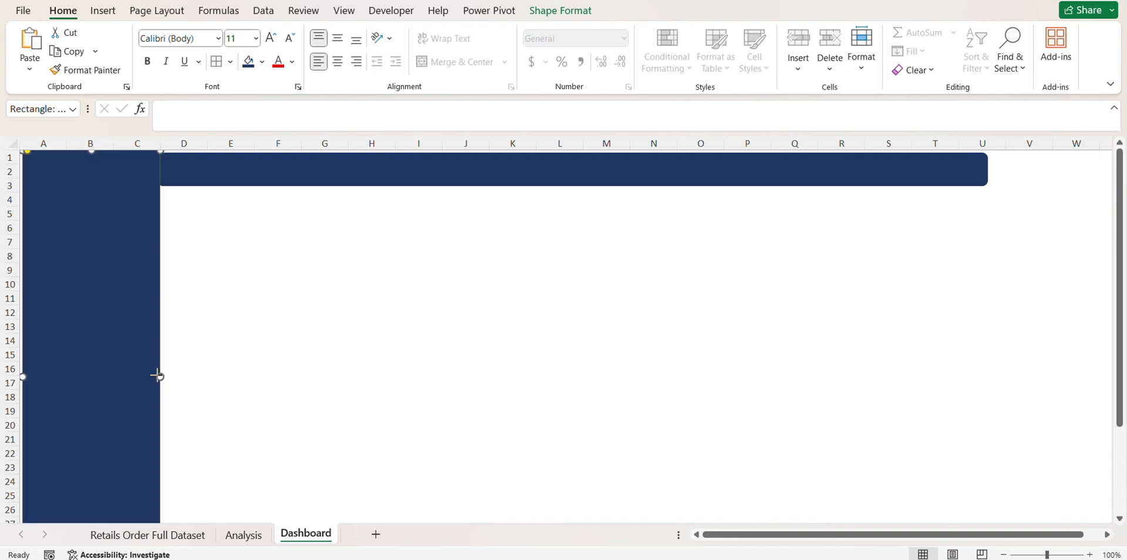
left_click_drag(157, 376, 154, 375)
left_click(277, 143)
left_click(287, 247)
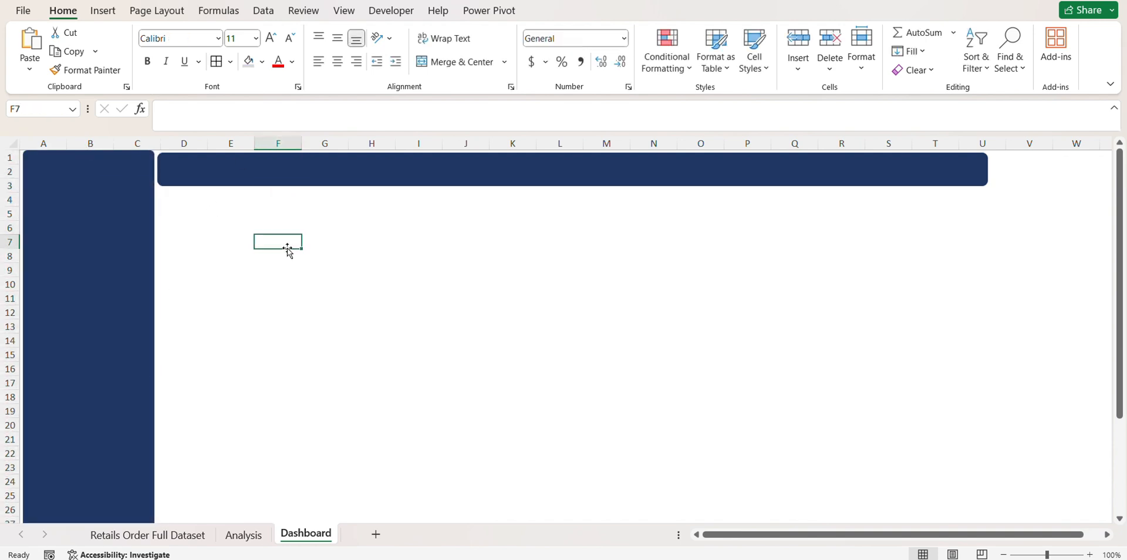
Resize the header banner at its lower edge and its right end
left_click(241, 174)
left_click_drag(572, 187, 576, 237)
left_click_drag(989, 189, 913, 232)
left_click(693, 352)
scroll(317, 411, "down", 3)
Autofit column E on the Analysis sheet to the Average of Days to Ship heading
left_click(241, 535)
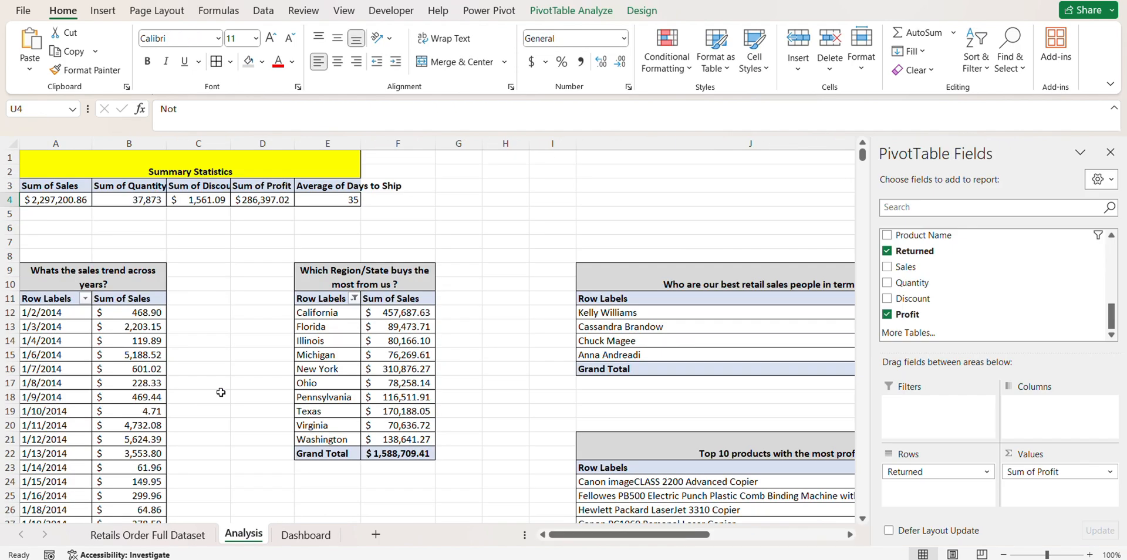
double_click(360, 147)
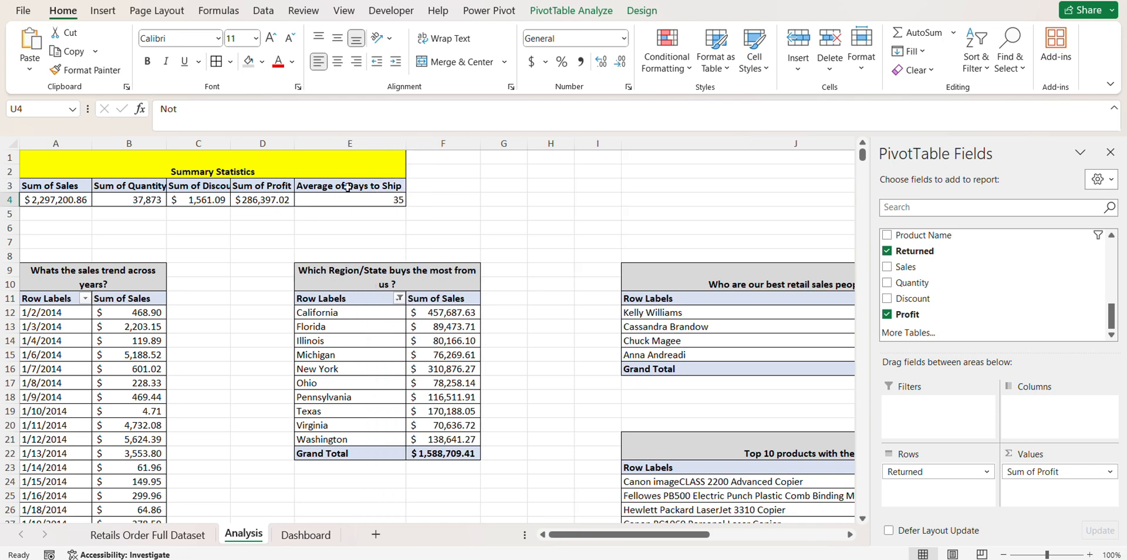
Look over all the PivotTables on the Analysis sheet as sources for the dashboard charts
scroll(222, 215, "down", 2)
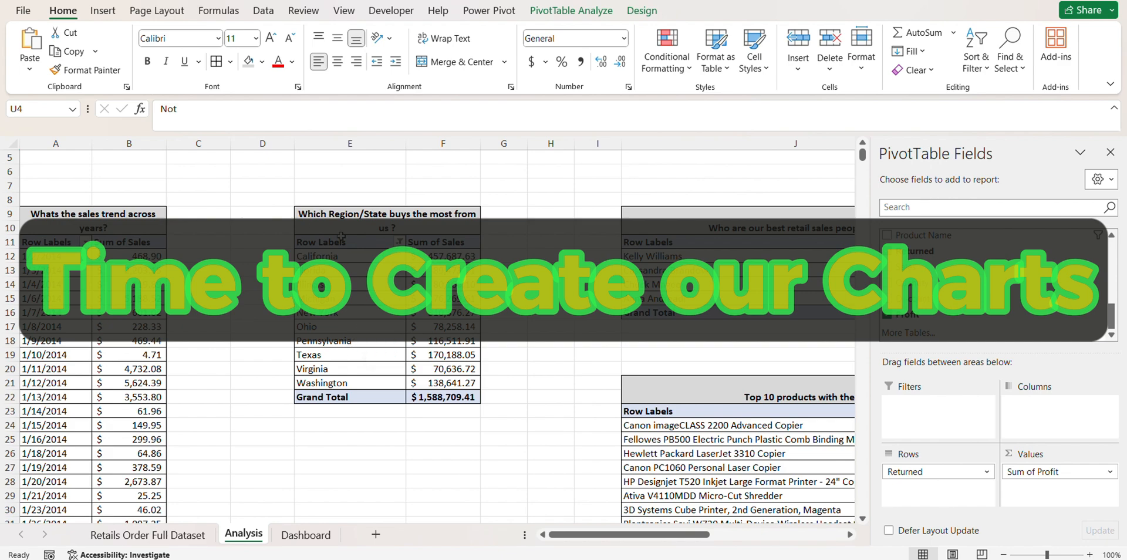
scroll(364, 261, "right", 6)
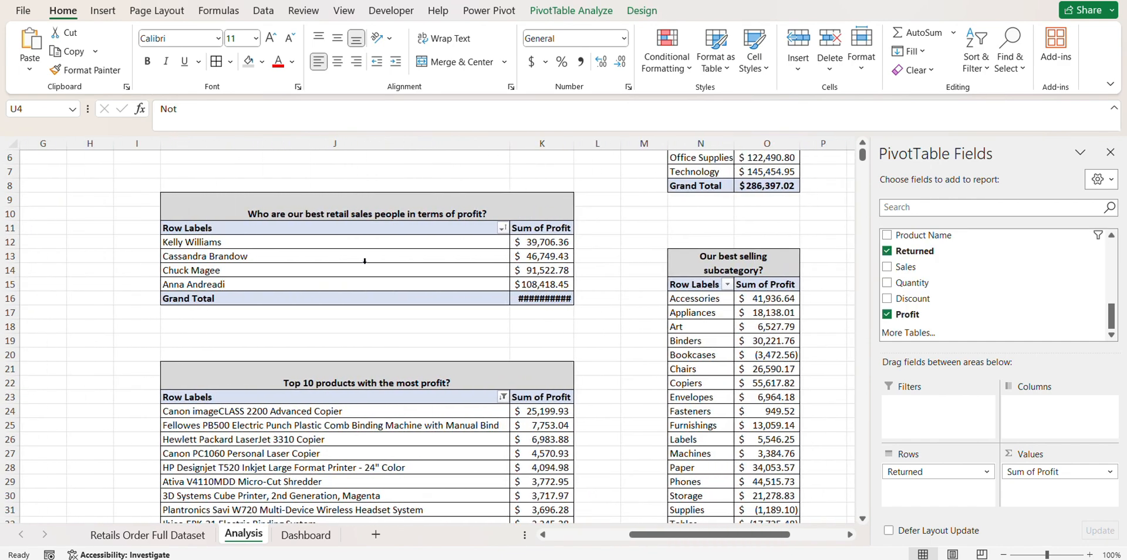
scroll(368, 303, "down", 3)
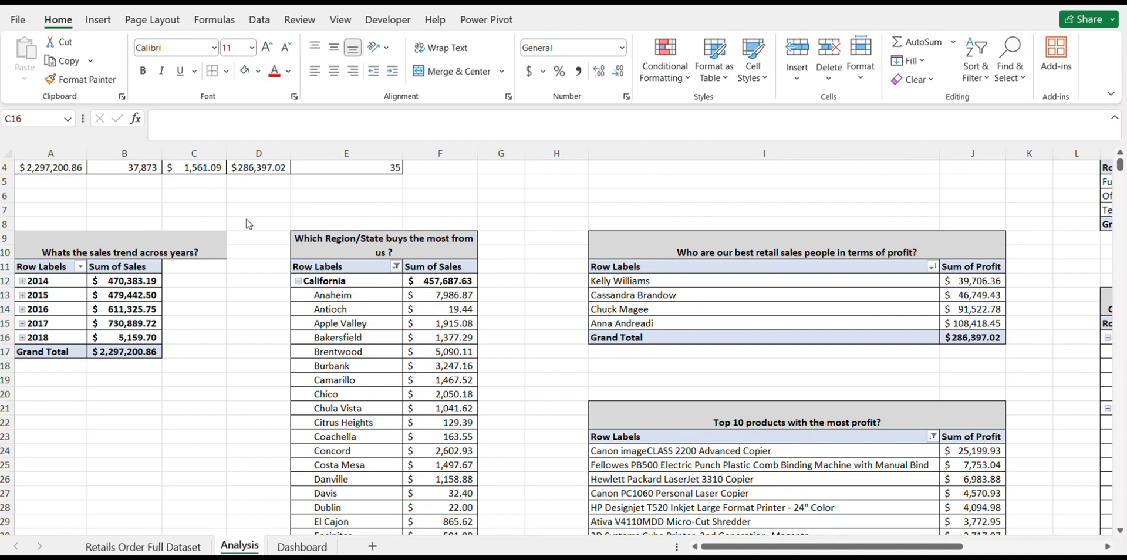
scroll(249, 224, "down", 1)
scroll(249, 224, "up", 2)
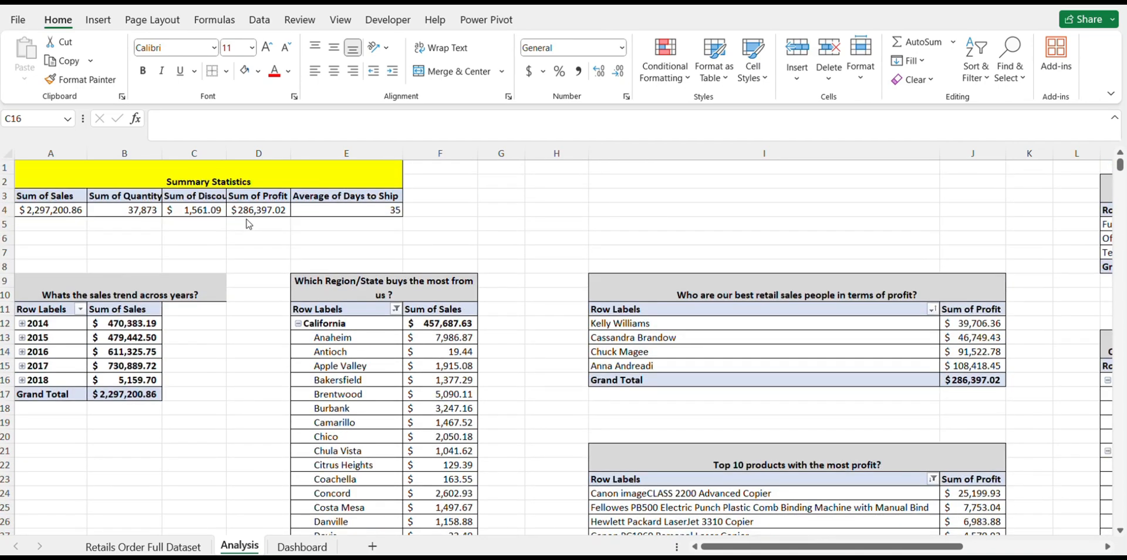
scroll(249, 225, "right", 5)
scroll(249, 224, "left", 5)
key("alt+Tab")
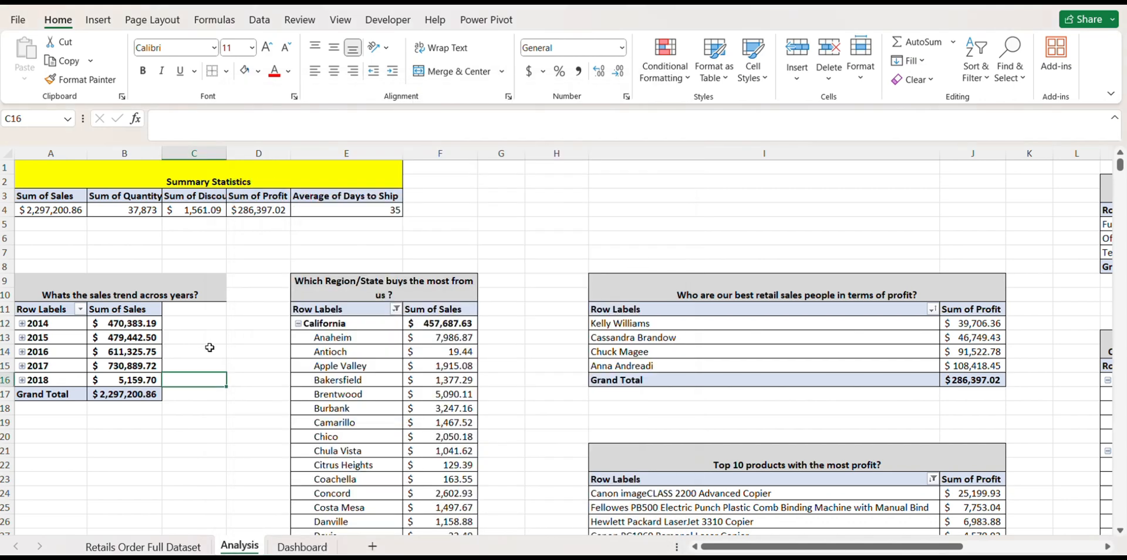
Add Profit to the values of the sales trend across years PivotTable
left_click(126, 324)
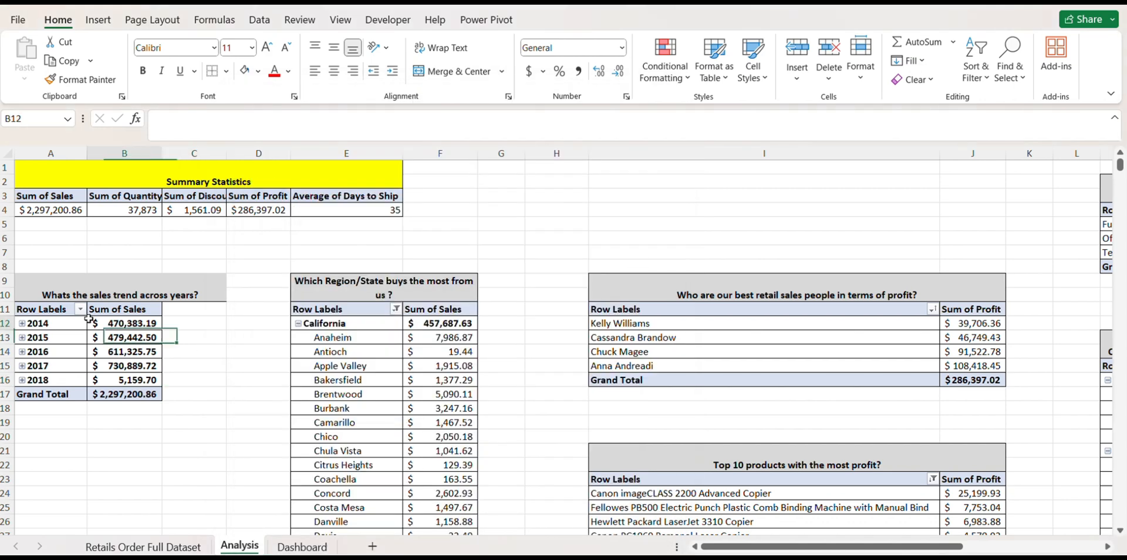
scroll(989, 311, "down", 1)
scroll(989, 315, "down", 5)
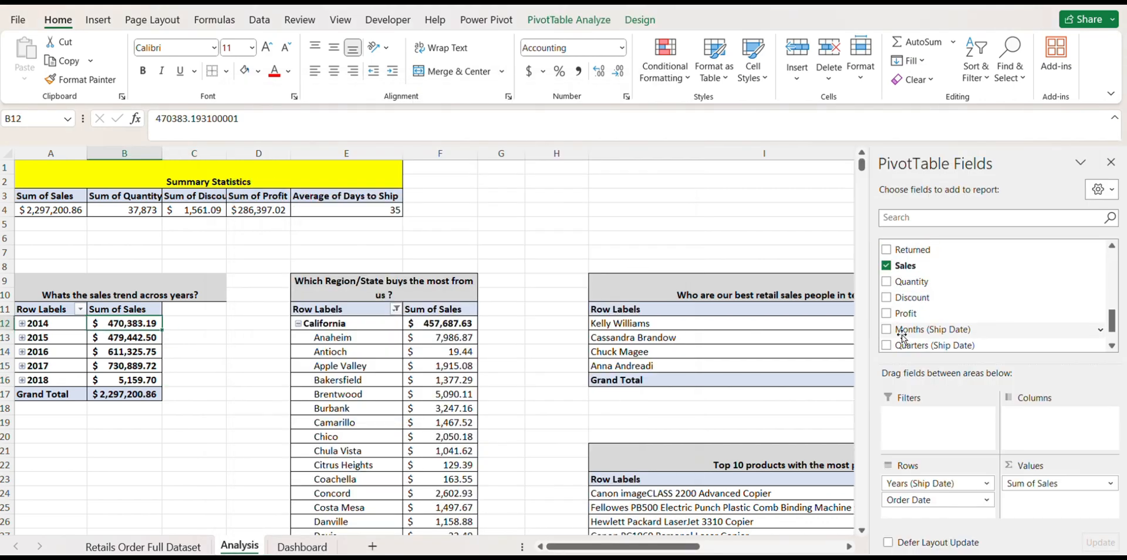
left_click(909, 313)
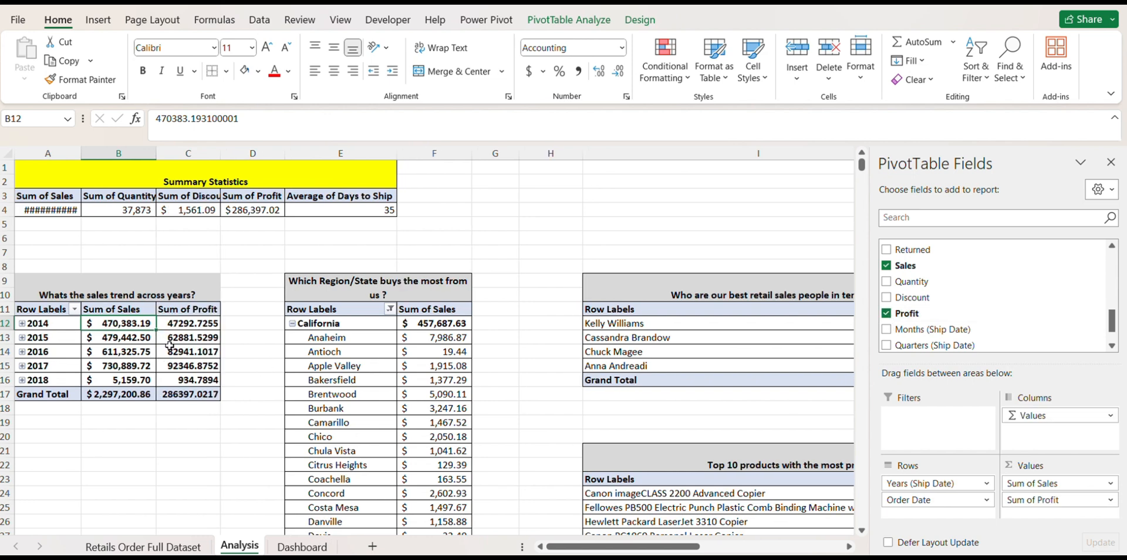
Apply the dollar Accounting format to the Sum of Profit values in C12:C17 of the sales trend PivotTable
left_click(188, 322)
key("ctrl+shift+Down")
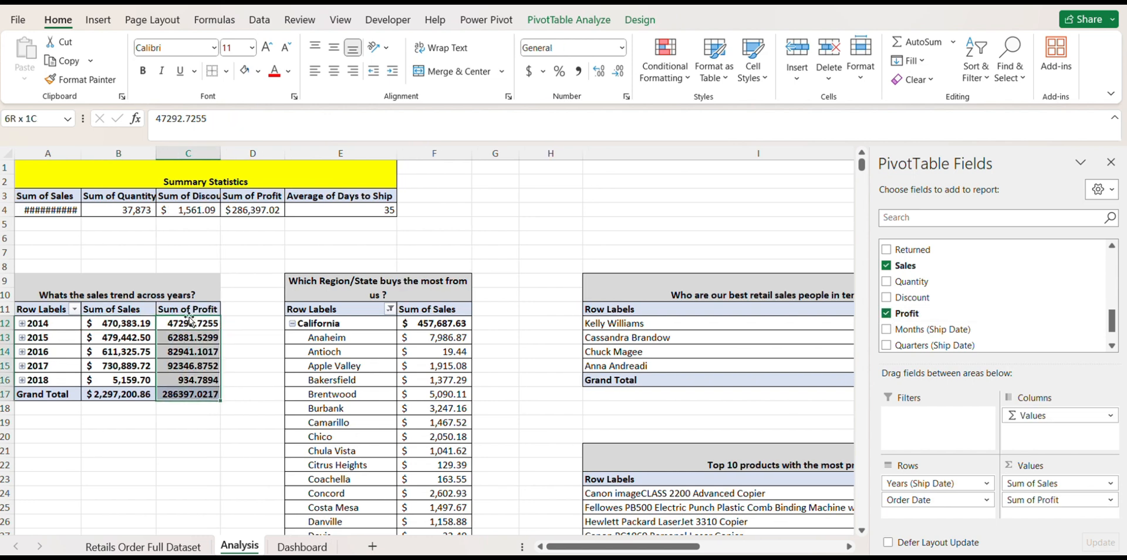
left_click(535, 76)
left_click(124, 383)
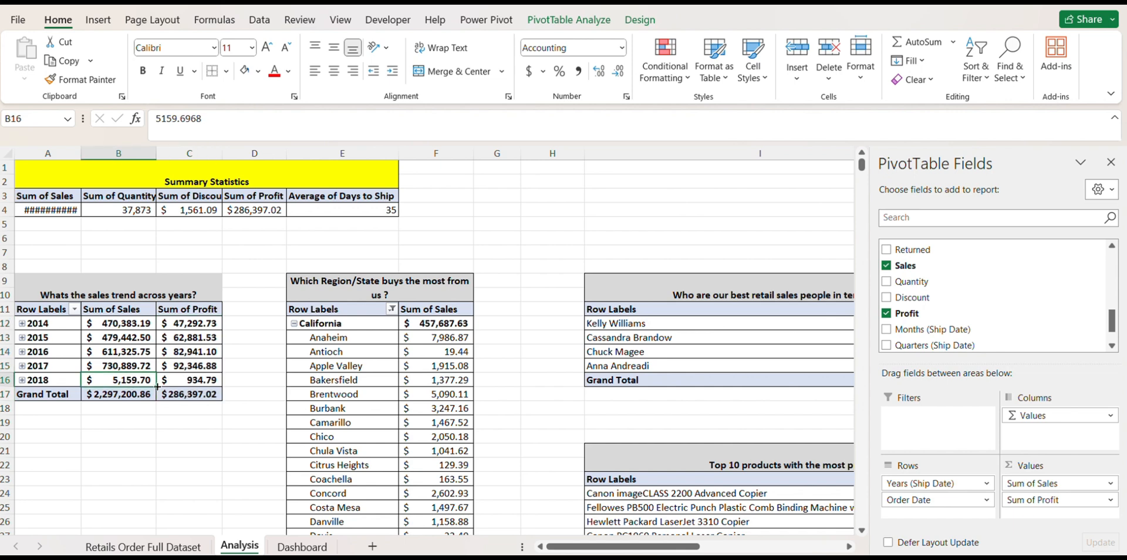
Insert a Stacked Area PivotChart based on the sales trend across years PivotTable
left_click(44, 294)
key("Down")
key("Down")
left_click(101, 25)
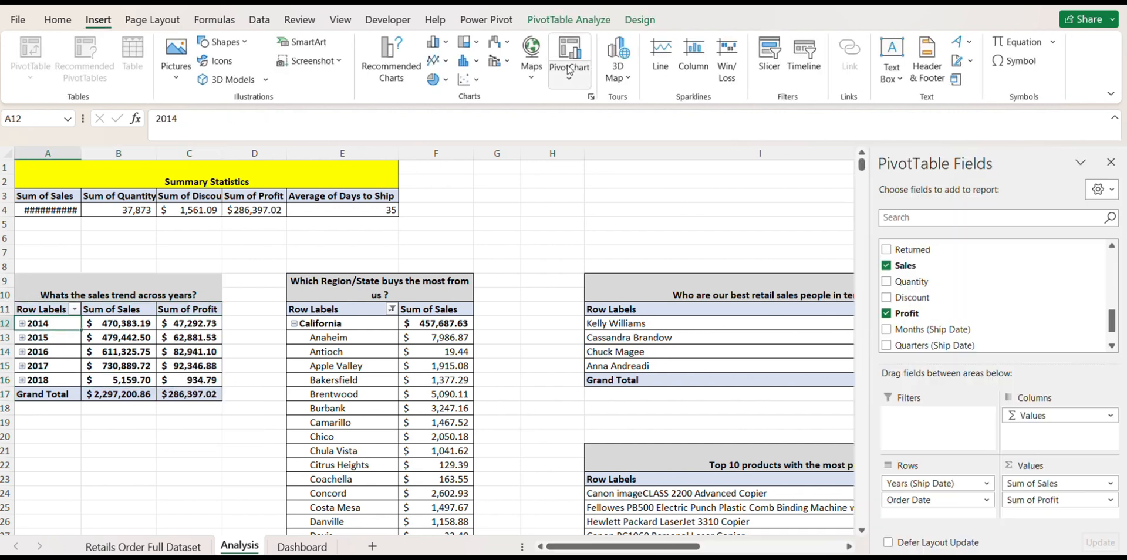
left_click(570, 70)
left_click(587, 104)
left_click(370, 212)
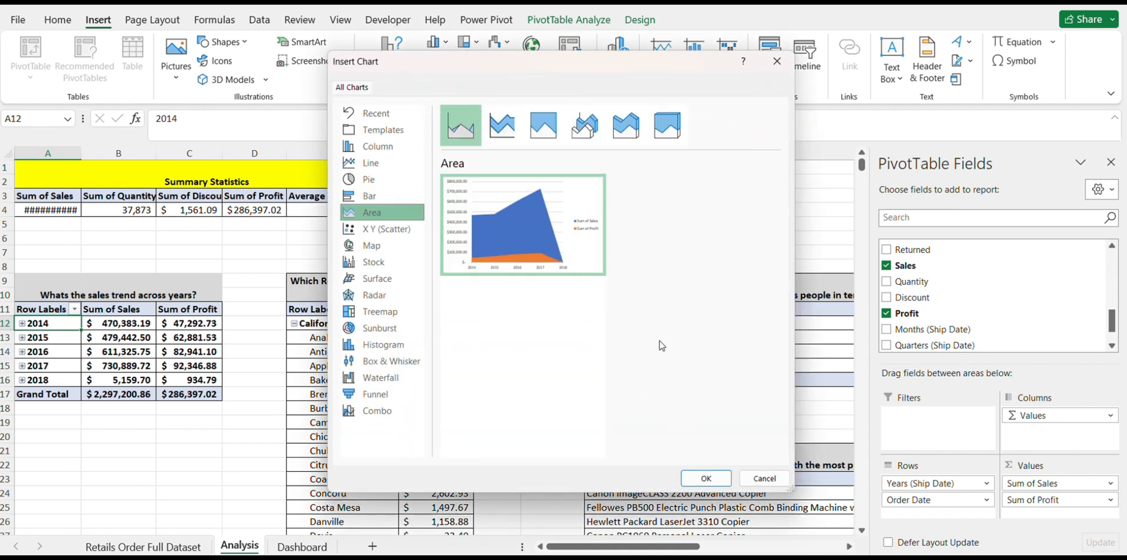
left_click(504, 126)
left_click(706, 478)
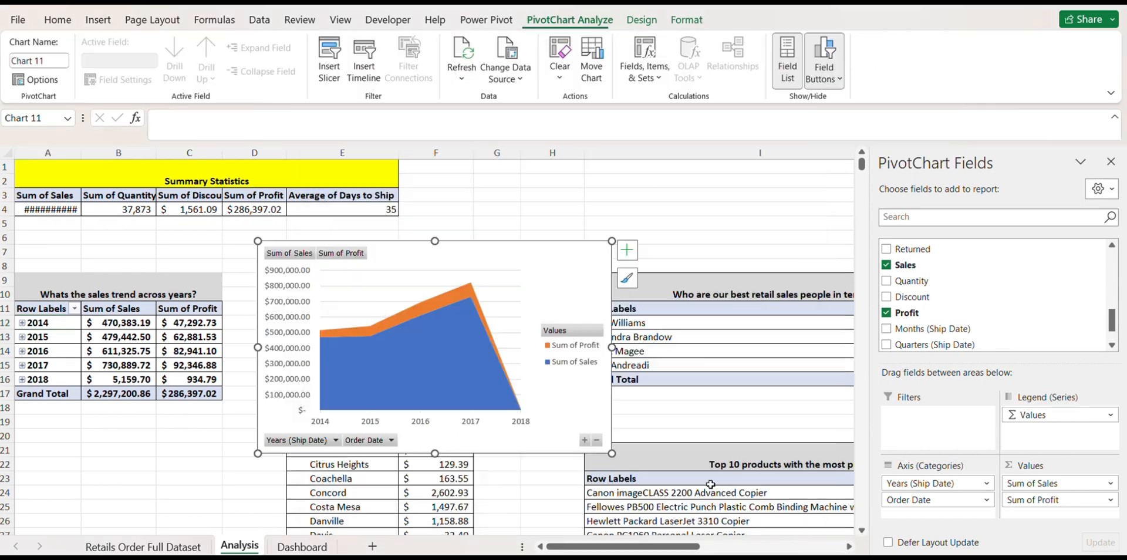
Shrink and position the area chart over the sales trend PivotTable, and hide all of its field buttons
left_click_drag(479, 444, 268, 429)
left_click_drag(400, 437, 275, 409)
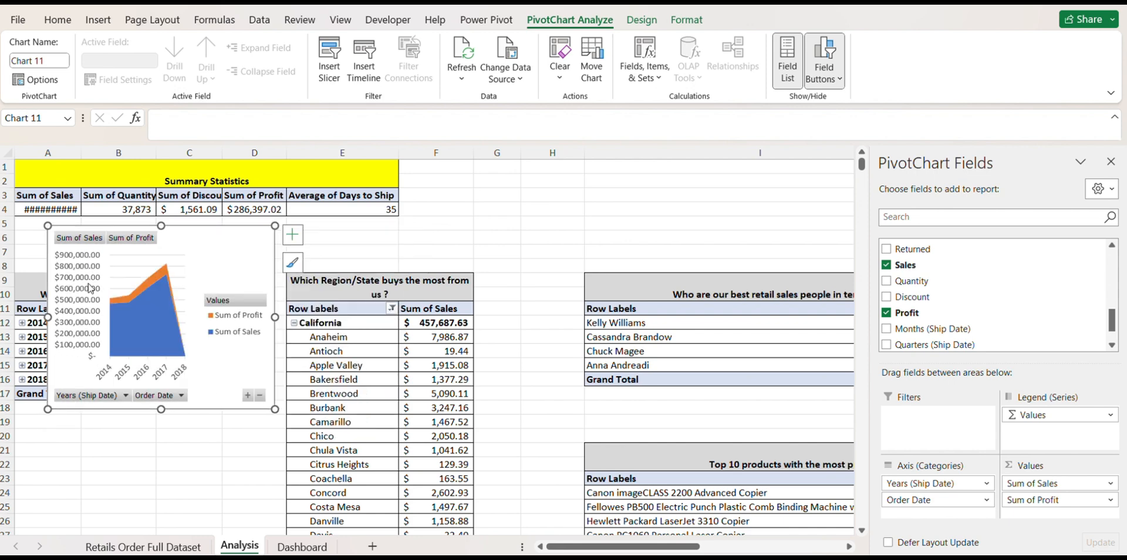
right_click(119, 239)
left_click(210, 398)
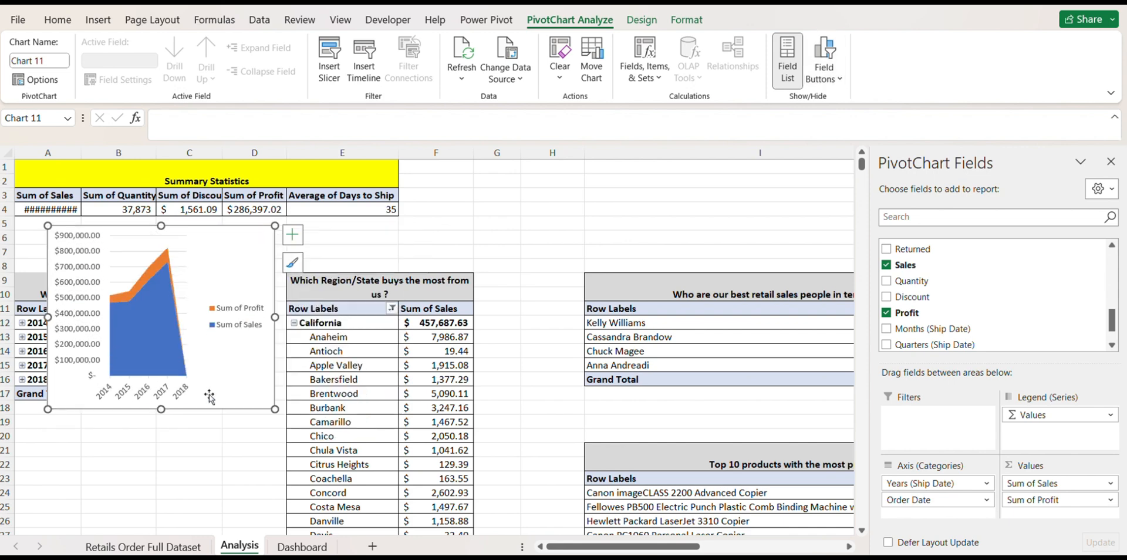
Place the area chart's legend at the top and add a chart title
left_click(300, 236)
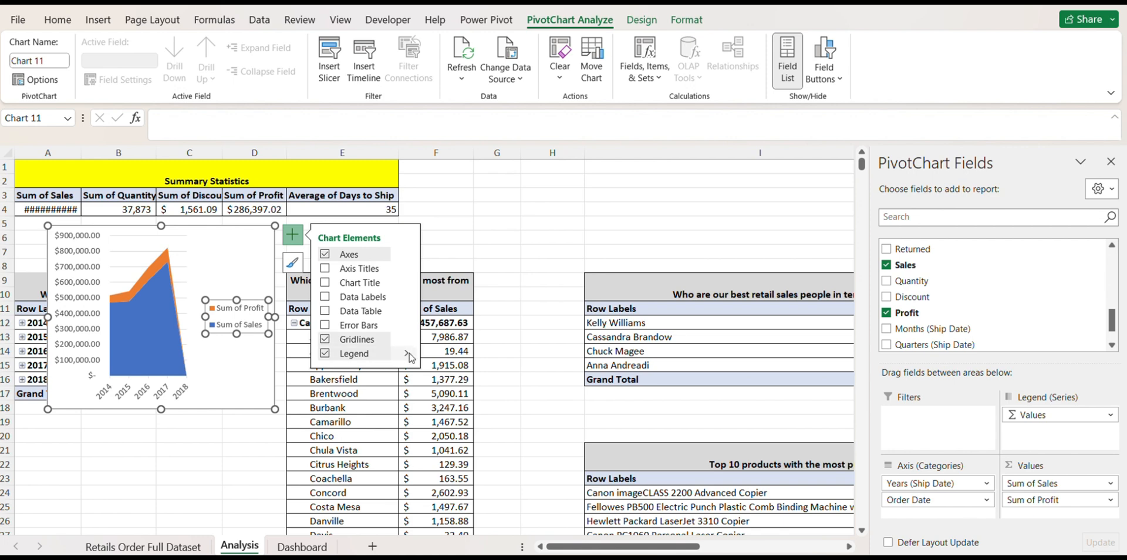
left_click(408, 355)
left_click(424, 380)
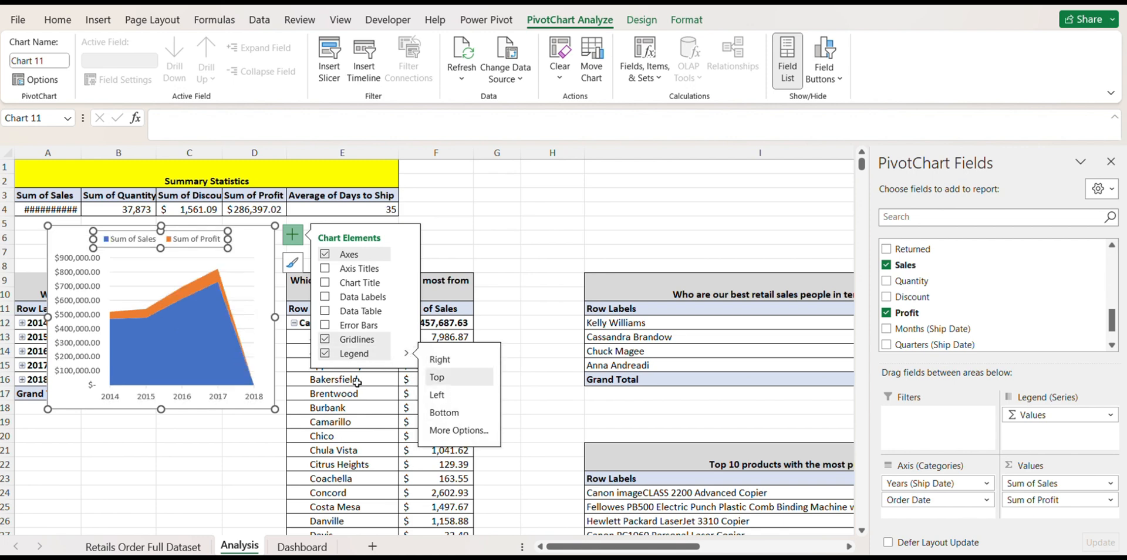
left_click(325, 282)
left_click(224, 452)
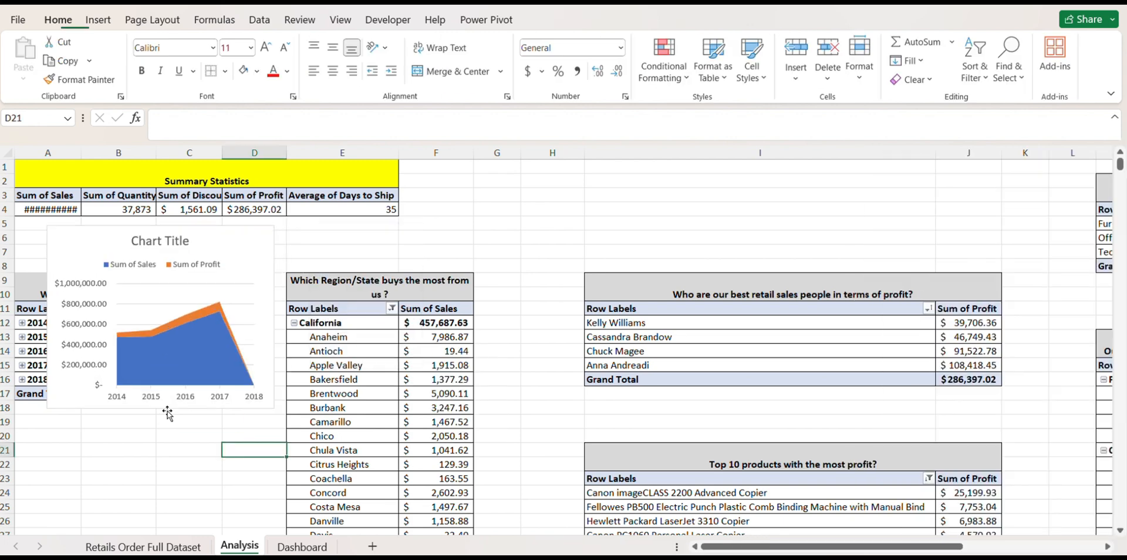
Insert five blank columns between the Region/State PivotTable and the best retail sales people PivotTable
left_click(365, 320)
scroll(365, 317, "down", 3)
scroll(365, 317, "right", 3)
scroll(365, 317, "up", 2)
scroll(365, 317, "left", 1)
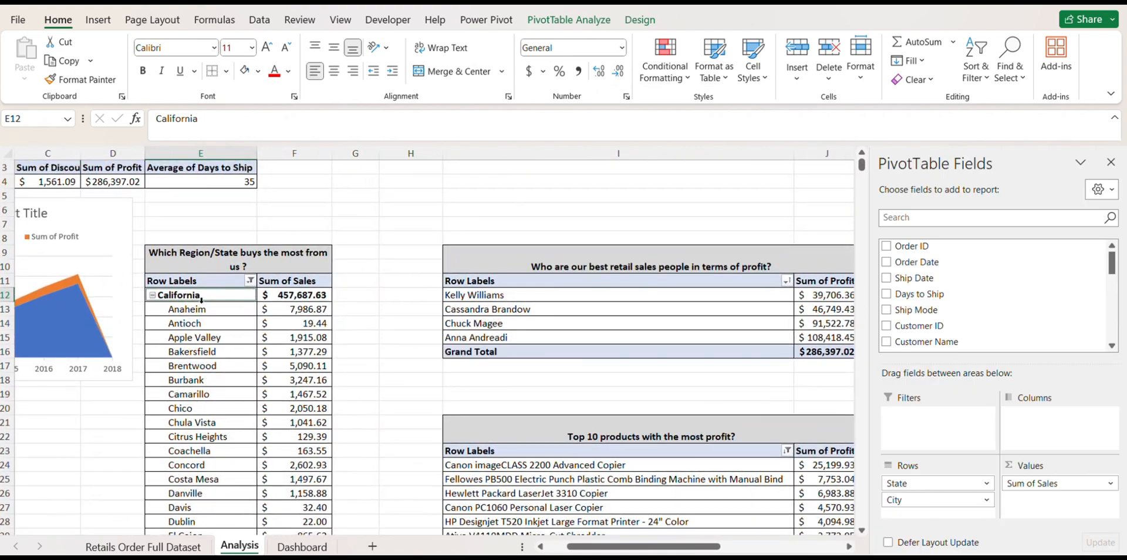
left_click_drag(355, 153, 512, 153)
right_click(419, 169)
left_click(452, 319)
right_click(513, 154)
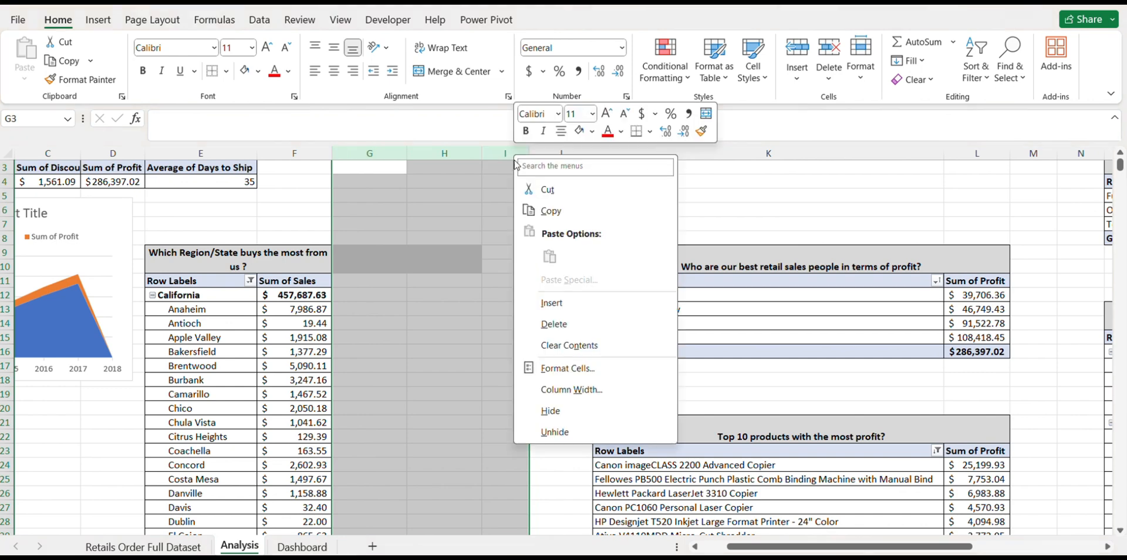
left_click(556, 305)
left_click(372, 280)
Remove the grey heading fill from the blank columns between the Region/State and best sales people PivotTables
left_click_drag(365, 239, 737, 271)
left_click(752, 59)
left_click(690, 117)
left_click(523, 268)
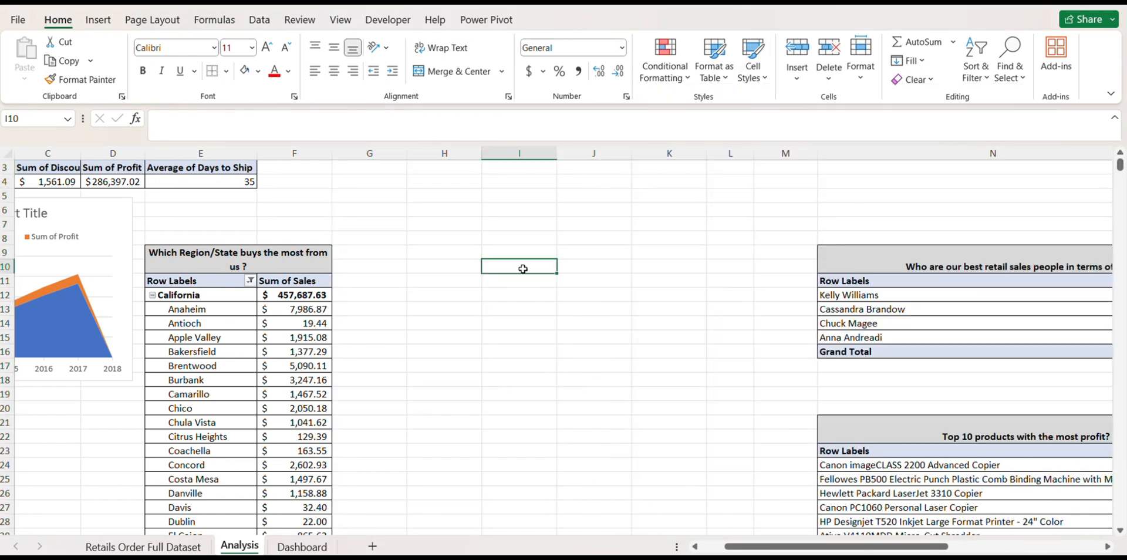
scroll(303, 298, "down", 2)
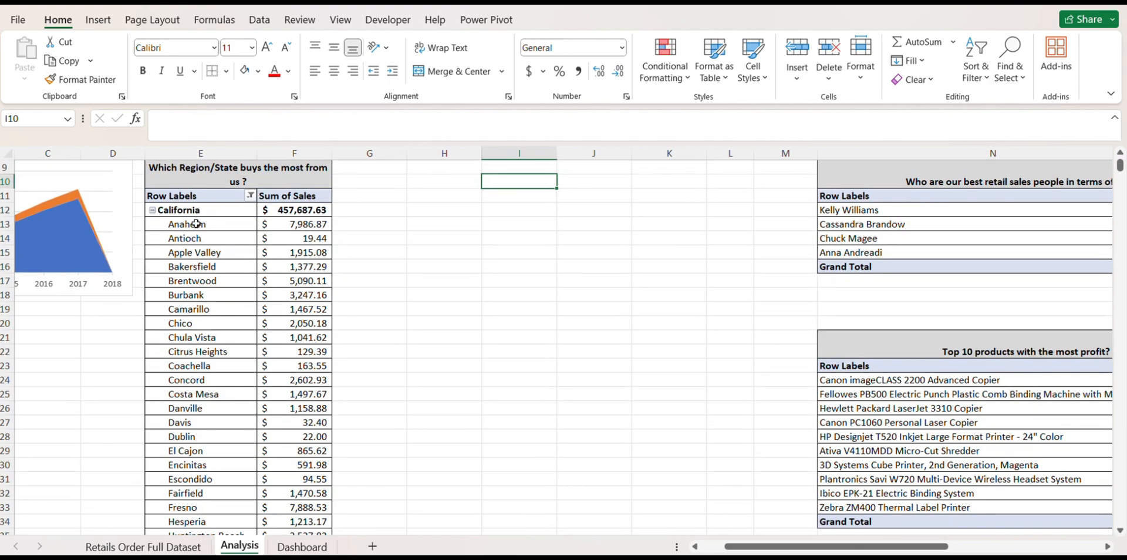
left_click_drag(196, 224, 254, 529)
scroll(254, 271, "up", 20)
scroll(304, 227, "left", 2)
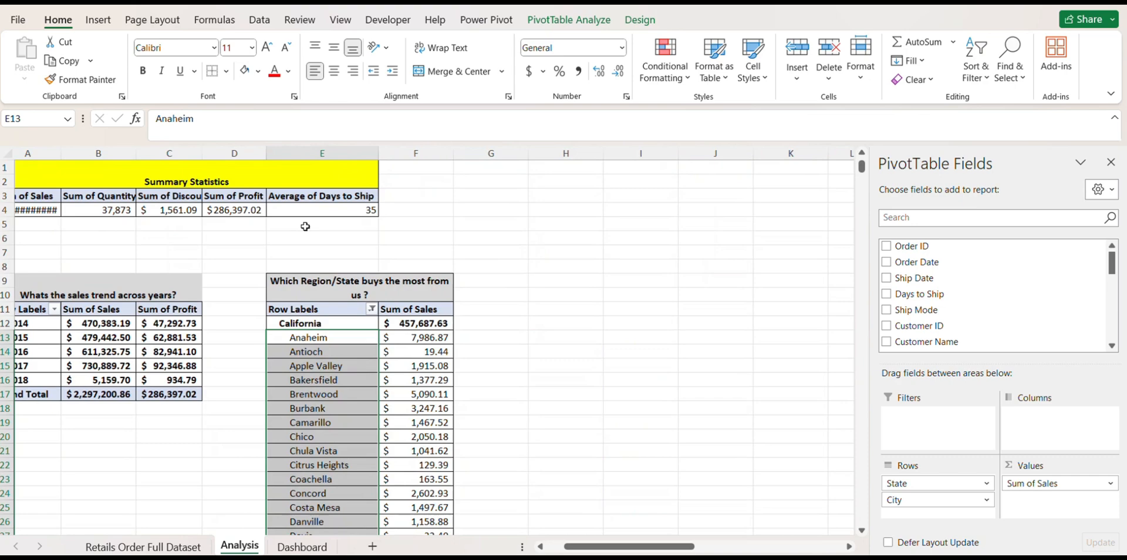
left_click(327, 324)
key("ctrl+shift+Down")
key("ctrl+c")
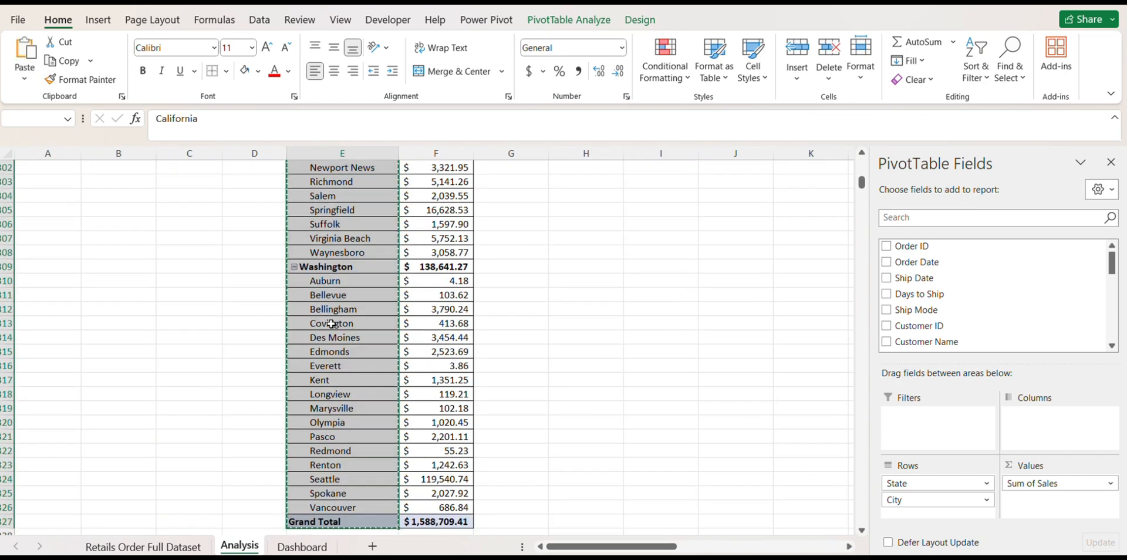
scroll(331, 323, "up", 20)
scroll(338, 397, "up", 4)
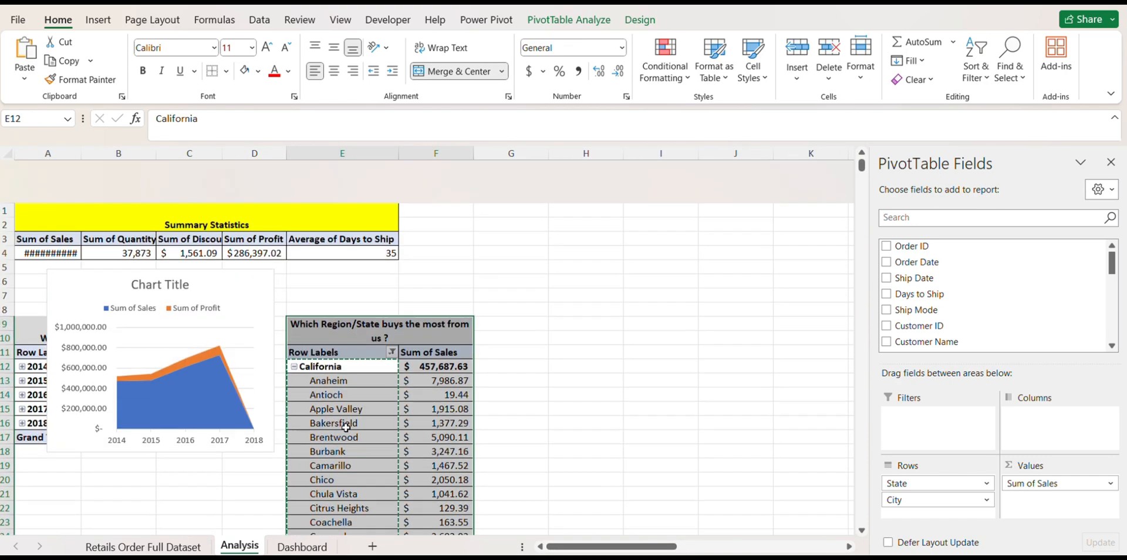
Copy the whole Region/State PivotTable from its header row E11:F11 down and paste it as formulas at H11
left_click(338, 305)
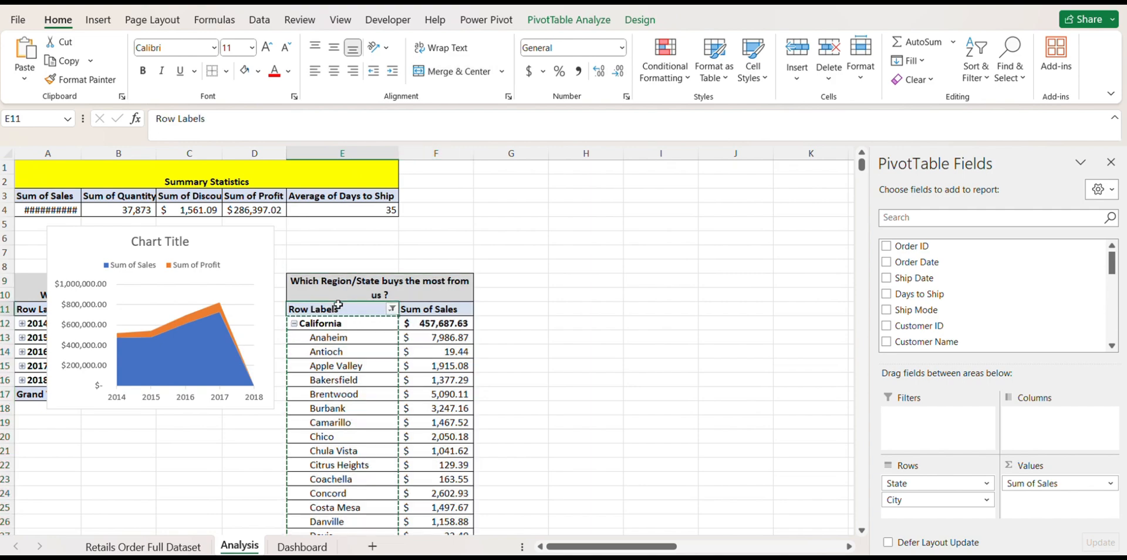
key("ctrl+shift+Right")
key("ctrl+shift+Down")
scroll(338, 302, "up", 20)
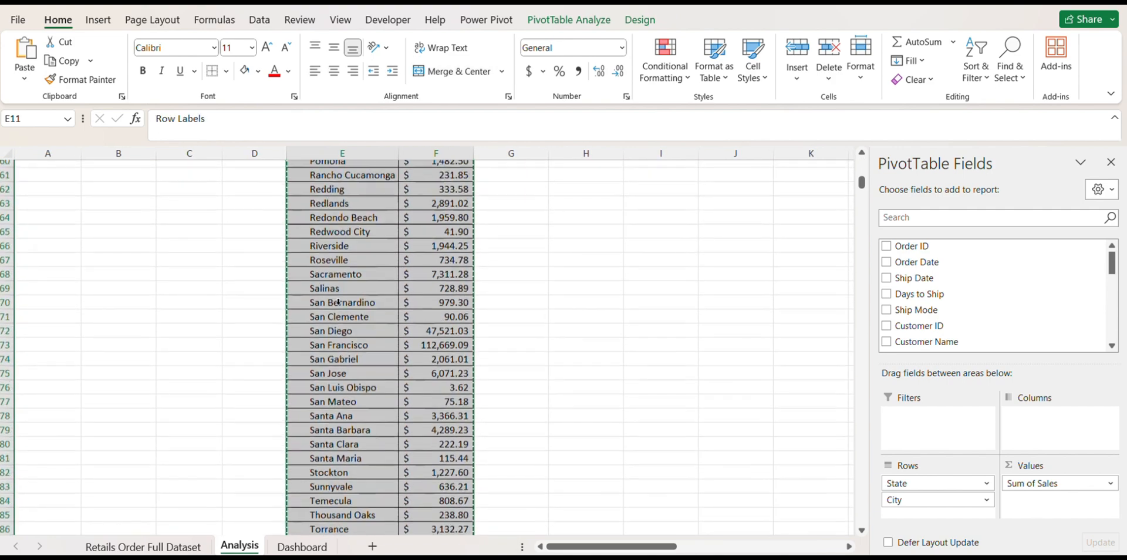
left_click(585, 303)
right_click(581, 307)
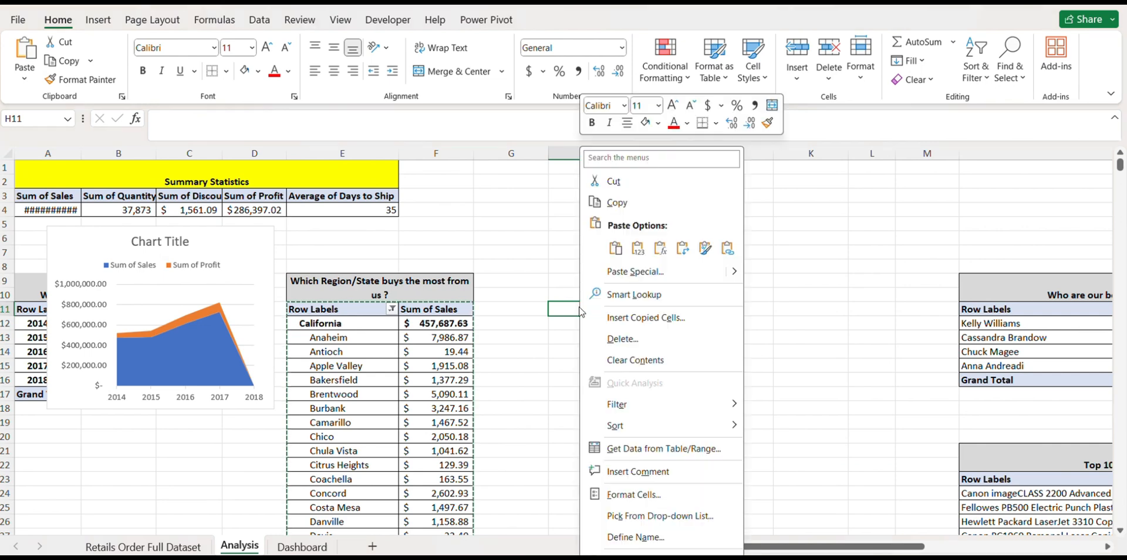
left_click(658, 247)
Insert a blank column before the pasted region and sales list
scroll(573, 231, "down", 2)
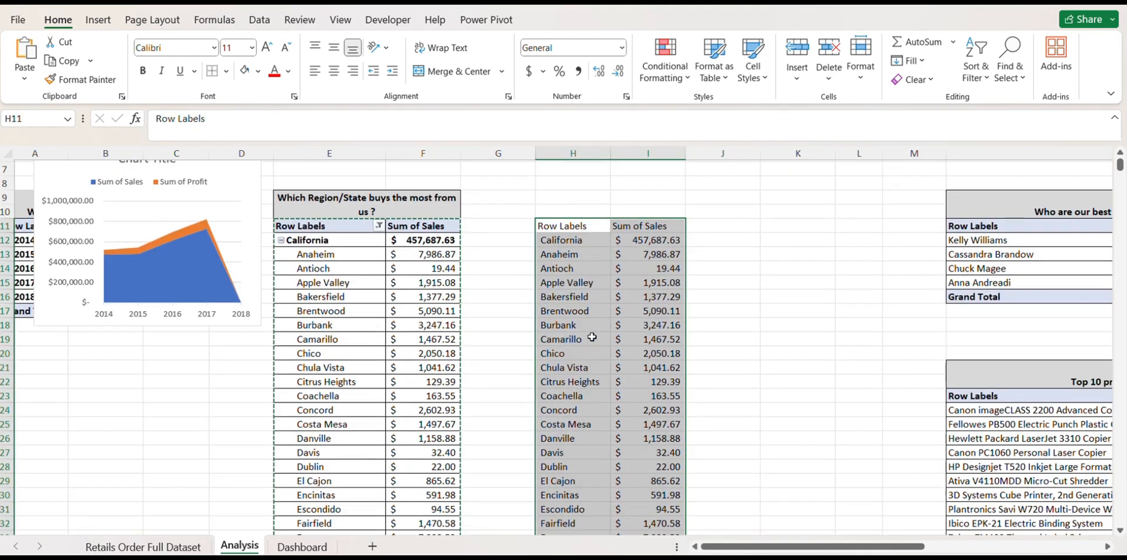
double_click(587, 224)
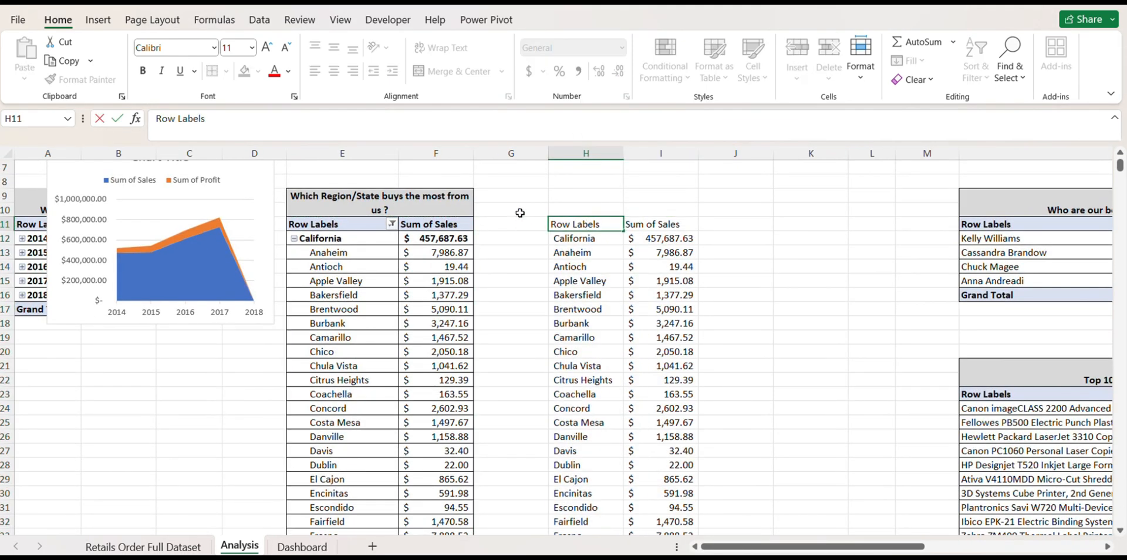
left_click(511, 153)
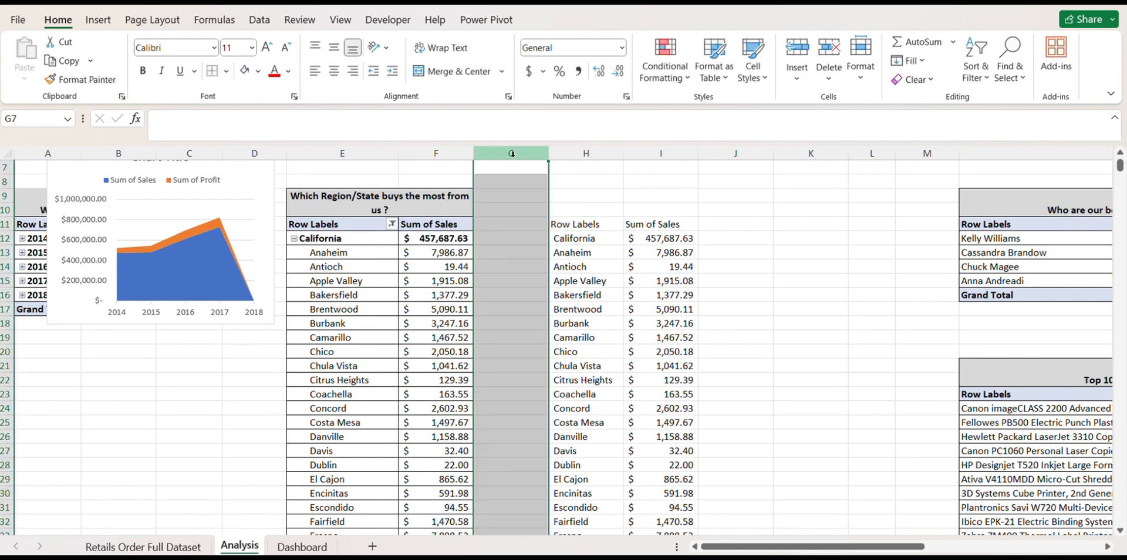
right_click(512, 155)
left_click(593, 293)
left_click(572, 221)
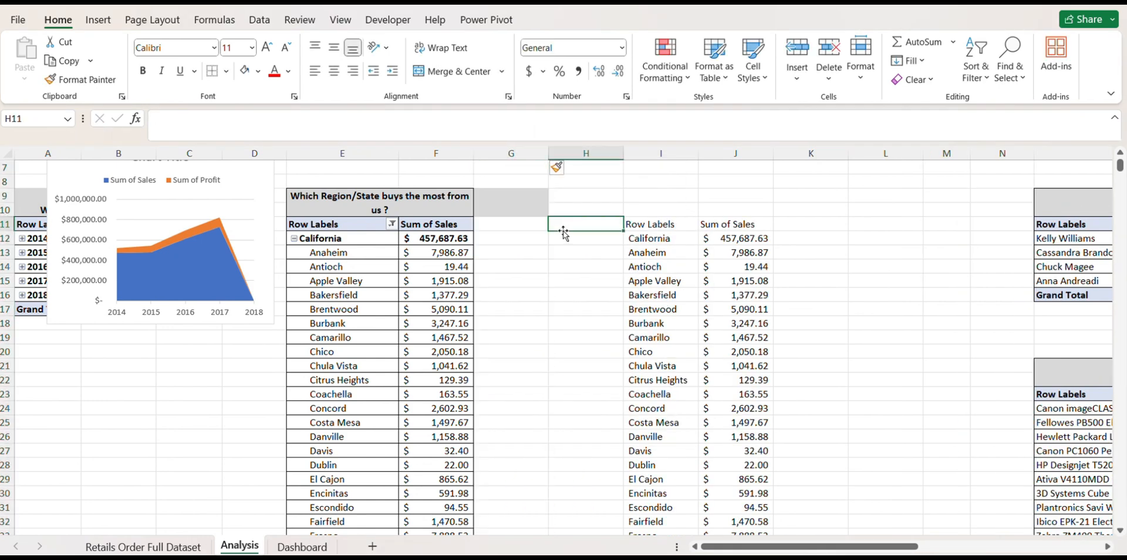
Enter the heading State in H11 and rename the I11 heading to City
type("State")
key("Return")
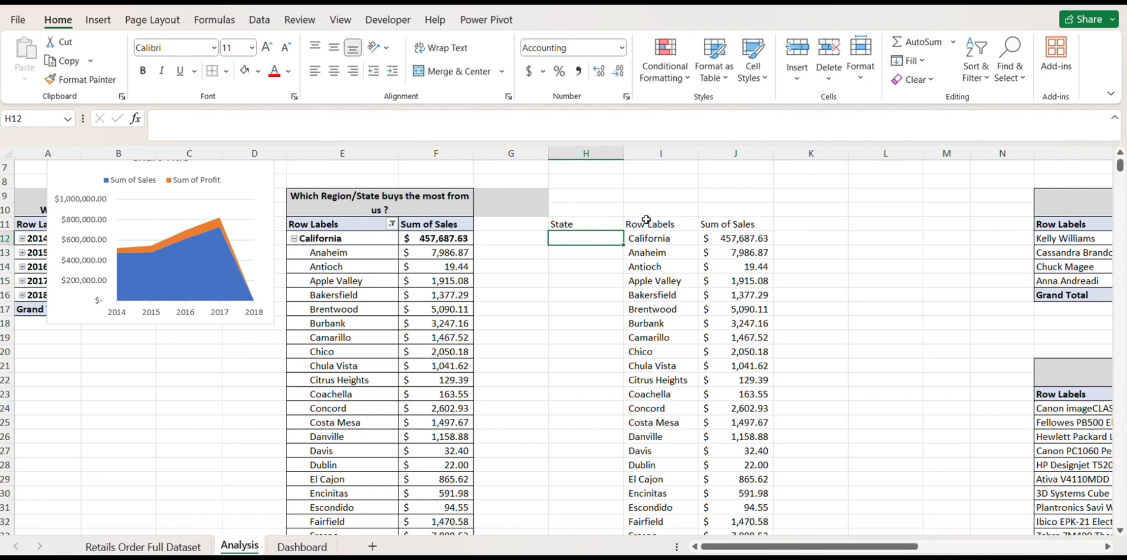
double_click(655, 224)
type("City")
key("Return")
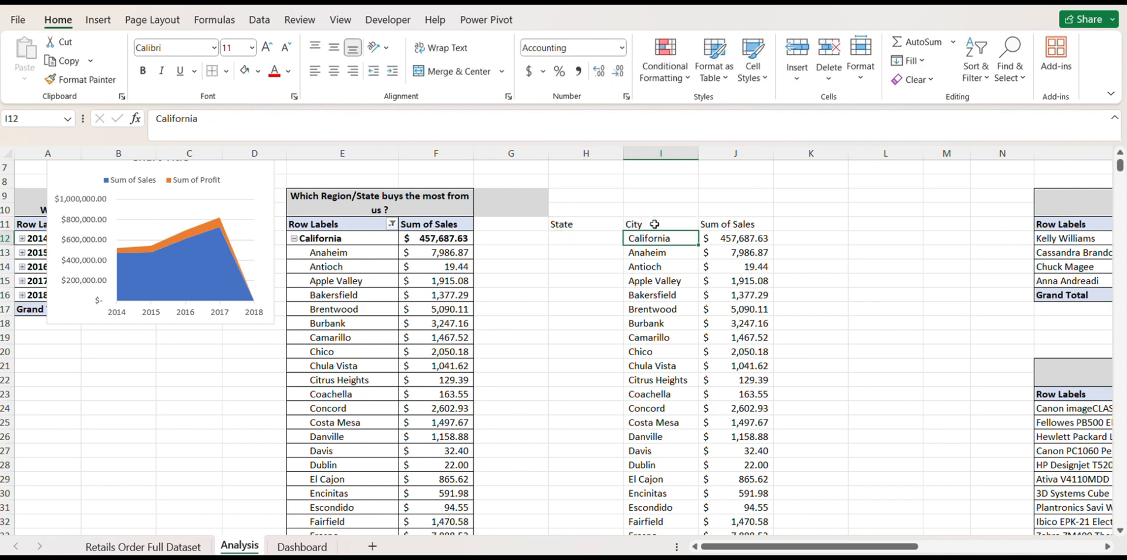
Move California from I12 to H12 under State, and delete cells I12:J12 with the cells below shifted up
left_click(581, 239)
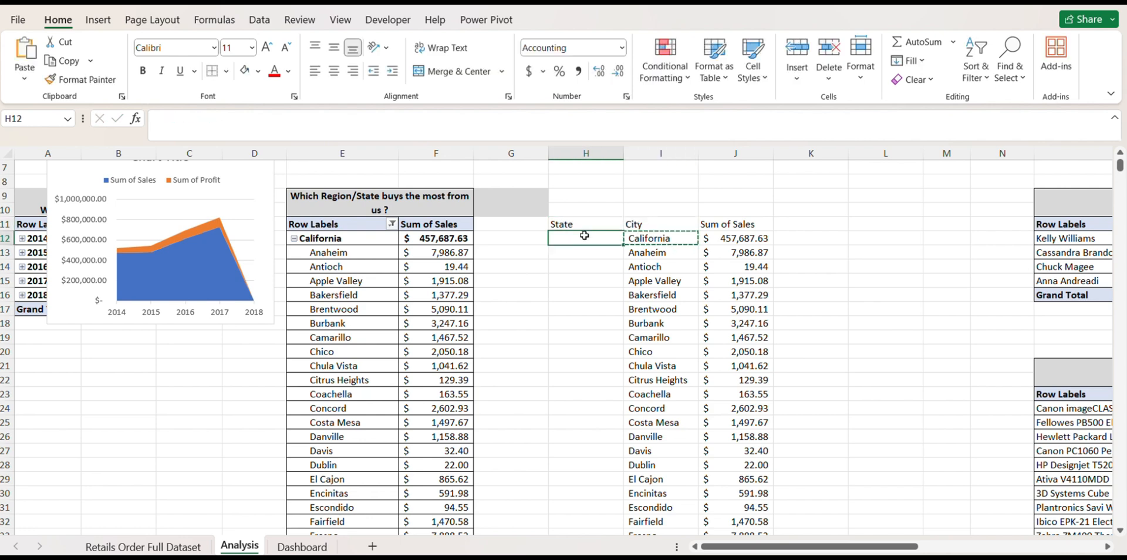
type("California")
left_click(653, 239)
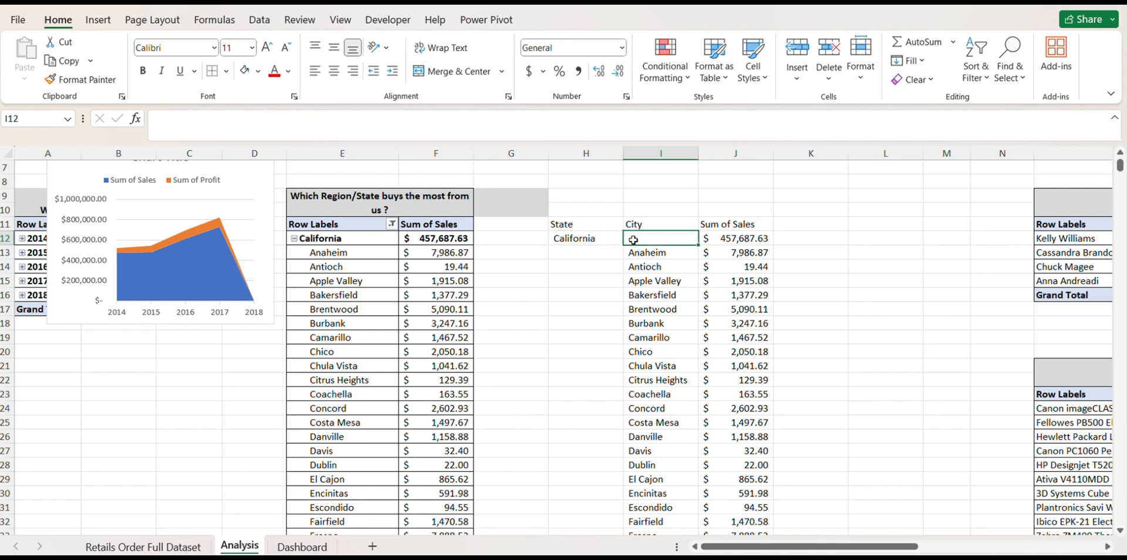
left_click_drag(633, 240, 741, 239)
right_click(741, 240)
left_click(806, 339)
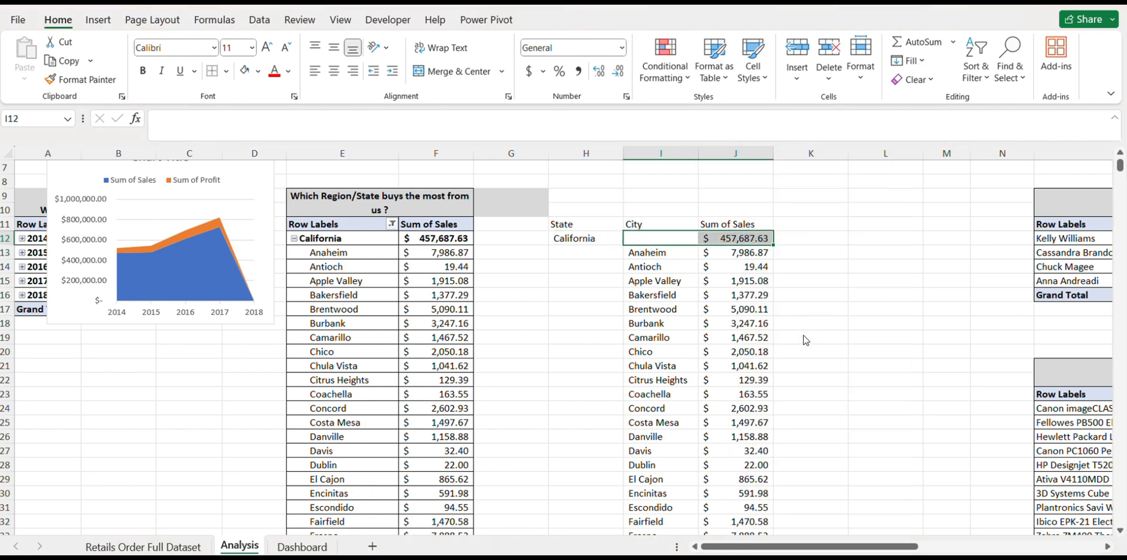
left_click(780, 404)
Copy Florida from the City column into the State column at H93
scroll(650, 306, "down", 13)
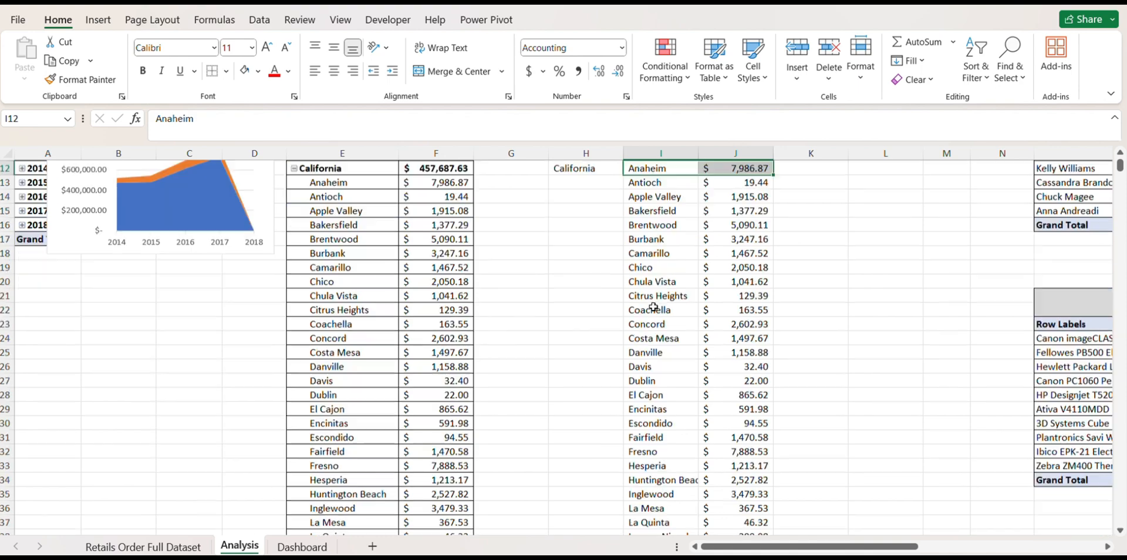
scroll(654, 306, "down", 14)
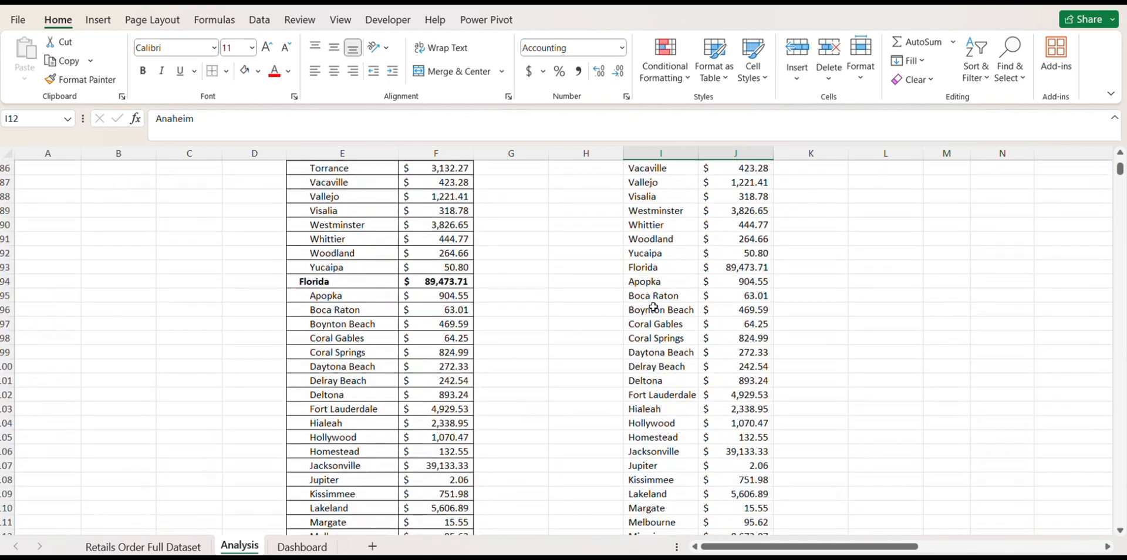
left_click(657, 268)
key("ctrl+c")
left_click(581, 266)
key("ctrl+v")
Copy Illinois into H130 and Michigan into H164 of the State column
scroll(657, 258, "down", 12)
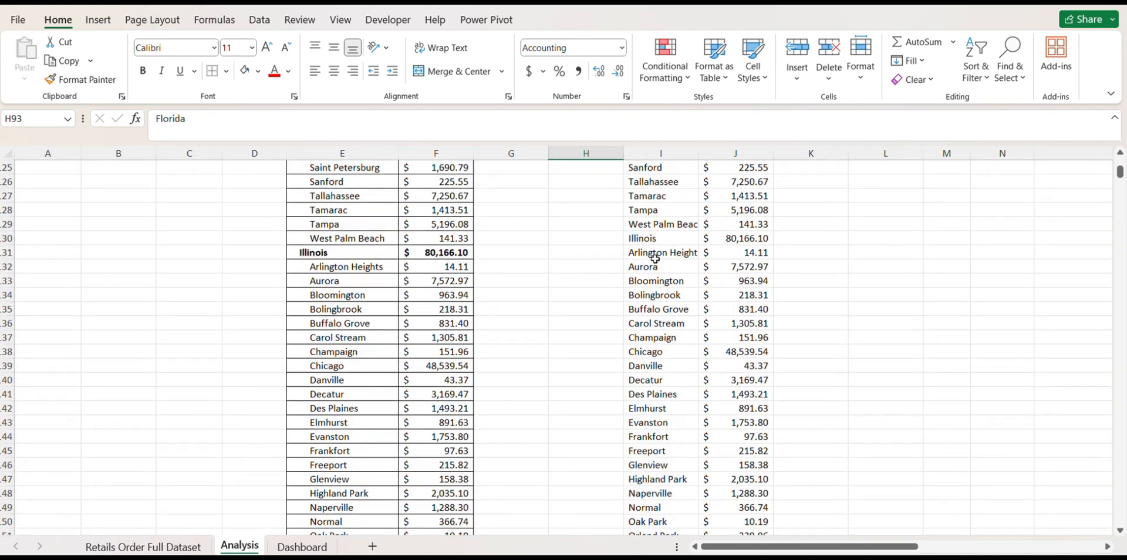
left_click(657, 239)
key("ctrl+c")
left_click(578, 238)
key("ctrl+v")
scroll(651, 270, "down", 11)
left_click(658, 269)
key("ctrl+c")
left_click(563, 268)
key("ctrl+v")
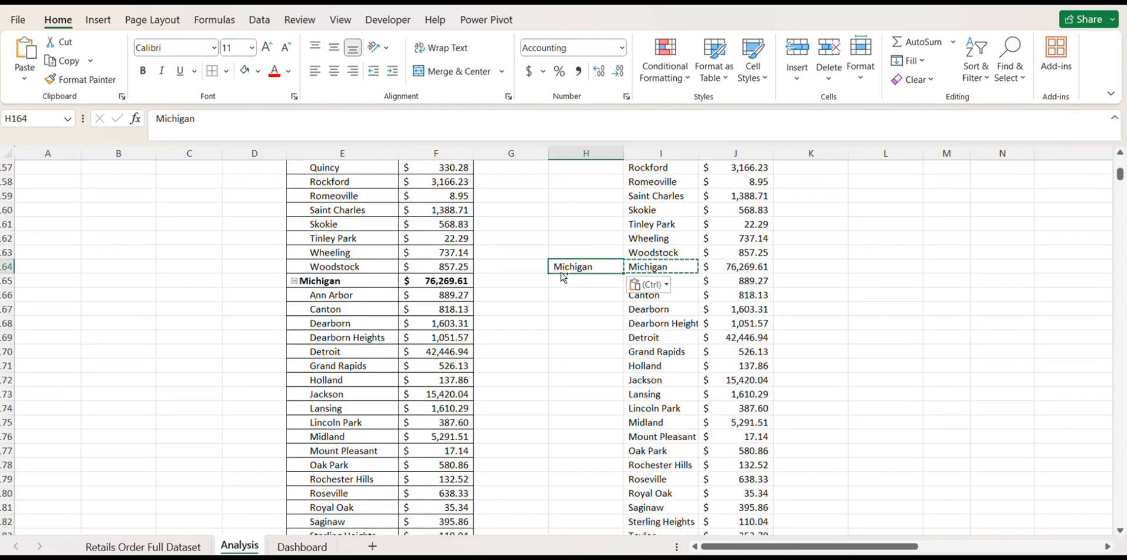
Copy New York from the City column into the State column at H186
scroll(657, 291, "down", 7)
double_click(659, 294)
key("Escape")
left_click(679, 304)
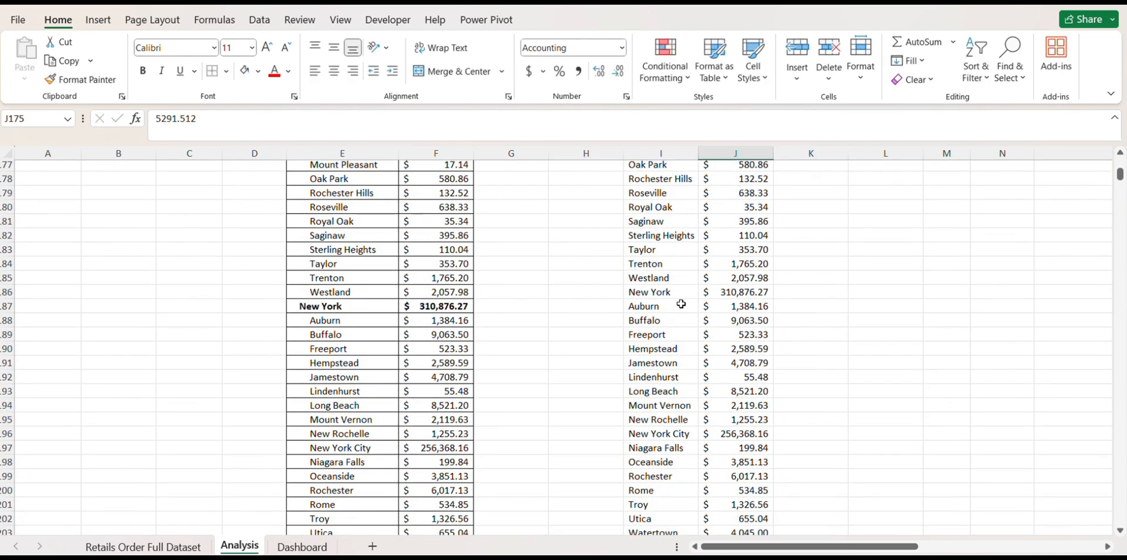
scroll(681, 311, "up", 20)
left_click(675, 329)
scroll(687, 364, "down", 20)
left_click(656, 294)
key("ctrl+c")
left_click(587, 293)
key("ctrl+v")
Copy Ohio into H205 and Pennsylvania into H230 of the State column
scroll(589, 295, "down", 7)
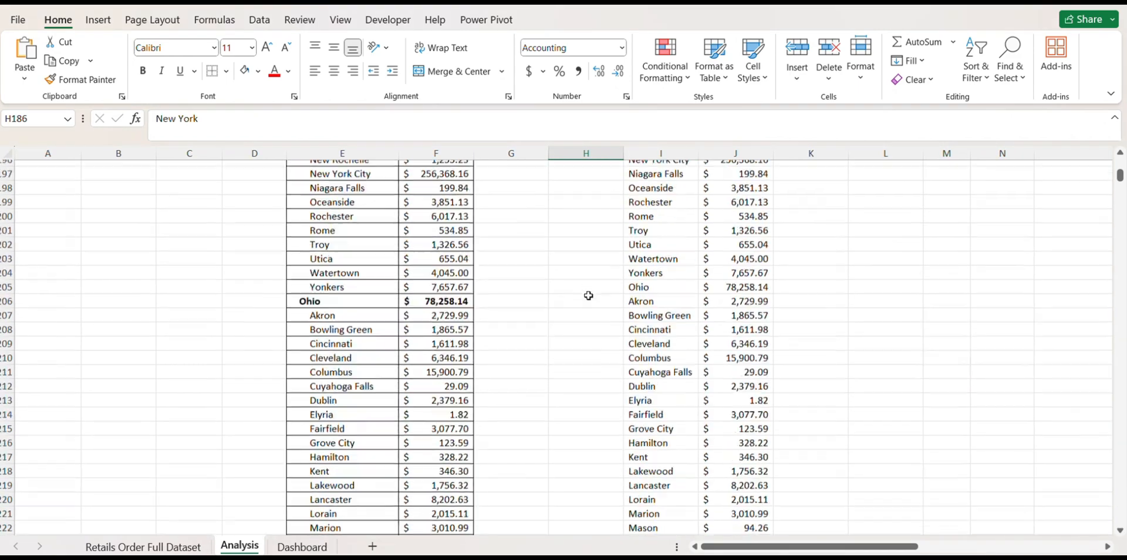
left_click(646, 267)
key("ctrl+c")
left_click(575, 264)
left_click(646, 210)
left_click(585, 211)
key("ctrl+v")
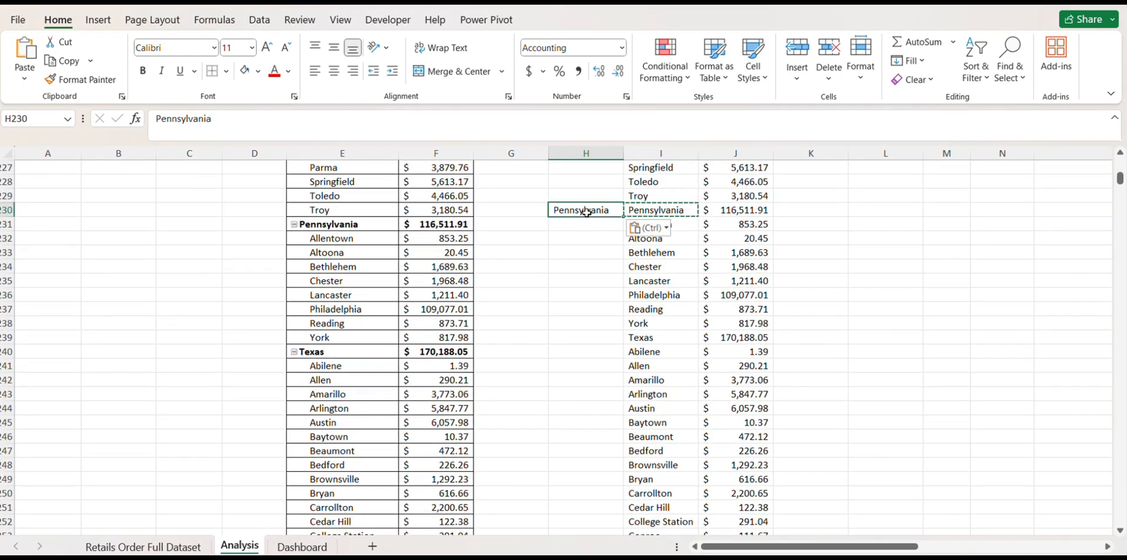
Copy Texas from the City column into the State column at H239
scroll(587, 211, "down", 3)
left_click(643, 194)
left_click(591, 194)
key("ctrl+v")
Copy Virginia from the City column into the State column at H294
scroll(593, 194, "down", 3)
scroll(593, 195, "down", 14)
left_click(631, 236)
key("ctrl+c")
left_click(581, 238)
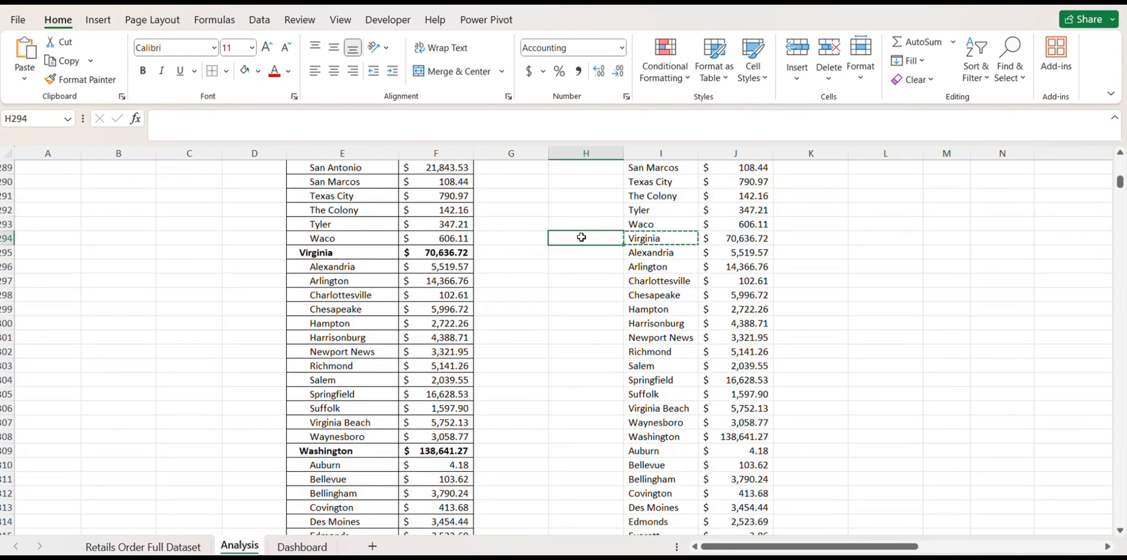
key("ctrl+v")
scroll(610, 237, "down", 5)
double_click(718, 253)
key("Escape")
left_click(670, 243)
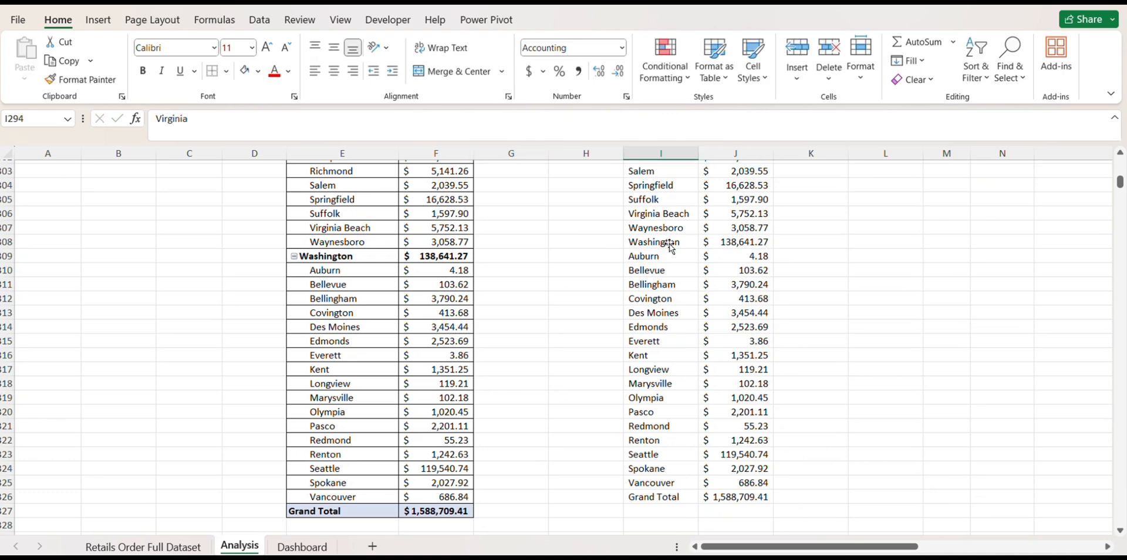
double_click(663, 239)
key("Return")
double_click(579, 240)
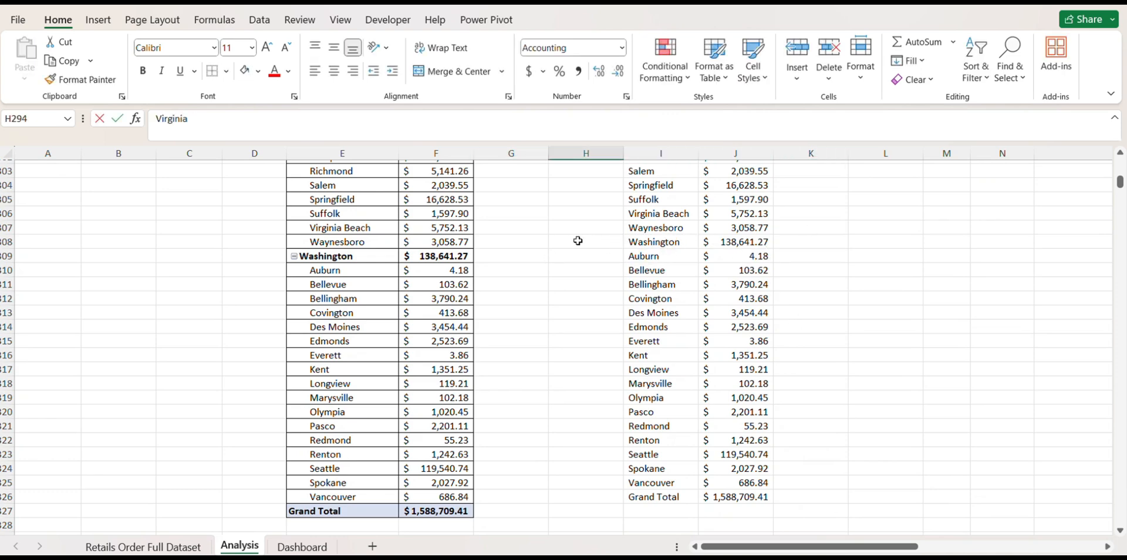
key("Return")
Copy Washington from the City column into the State column at H308
left_click(326, 286)
left_click(593, 243)
left_click(557, 436)
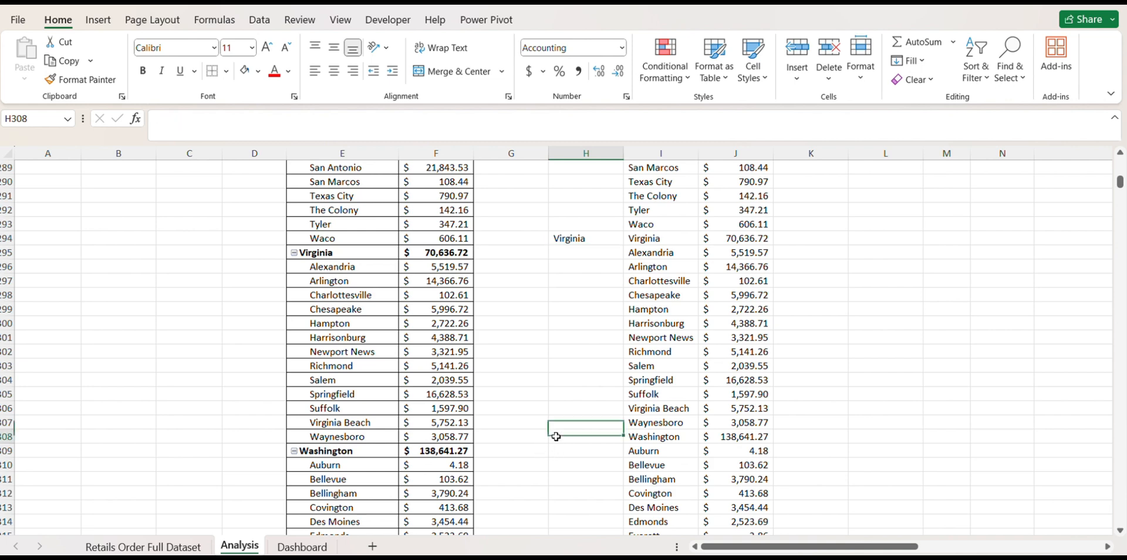
left_click(653, 438)
left_click(562, 434)
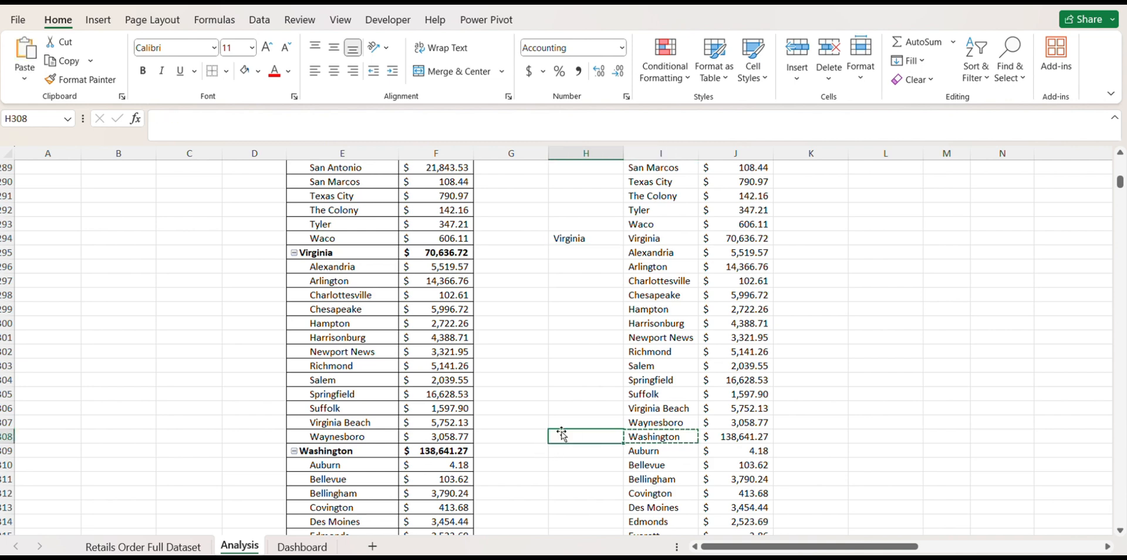
Clear the Grand Total label and amount in I326:J326 beneath the City list
scroll(562, 434, "down", 9)
scroll(571, 418, "up", 1)
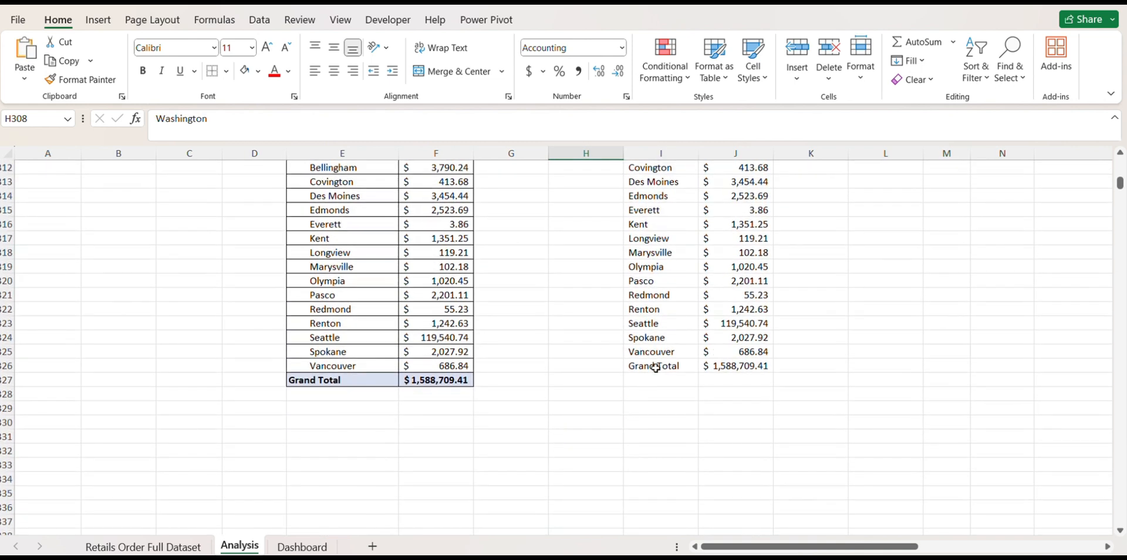
left_click_drag(633, 365, 737, 366)
Delete the Washington state total cells I308:J308, shifting the cells below up
scroll(646, 376, "up", 6)
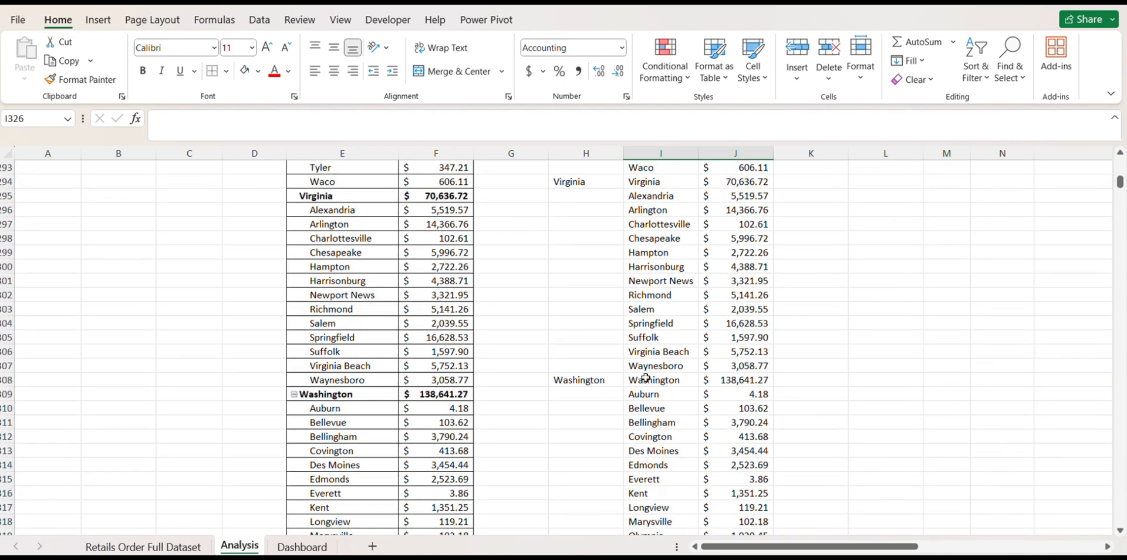
left_click_drag(643, 381, 755, 381)
right_click(754, 381)
left_click(780, 311)
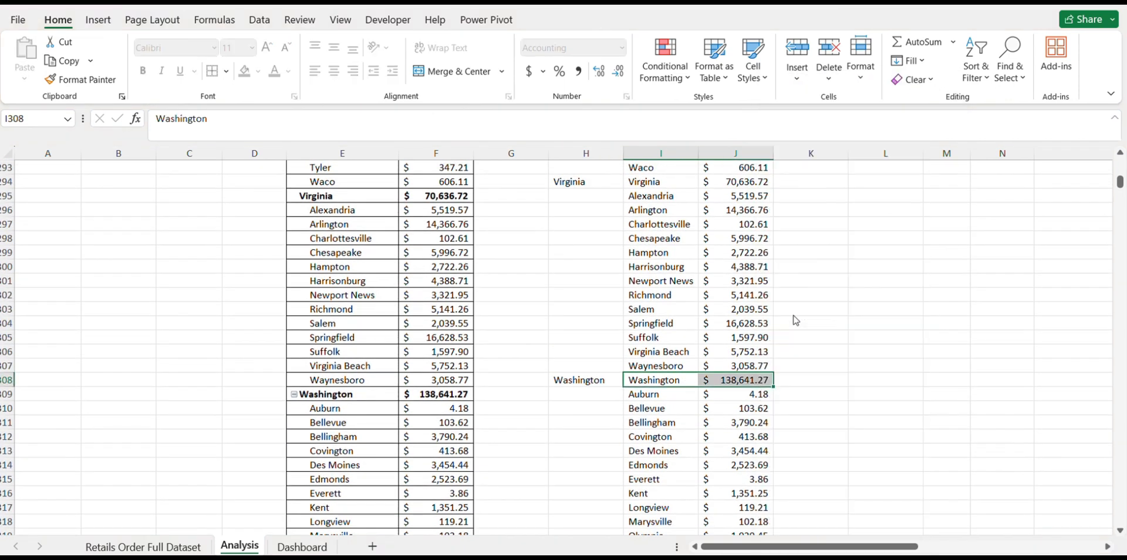
left_click(767, 381)
Delete the Virginia state total cells I294:J294, shifting the cells below up
scroll(705, 353, "up", 3)
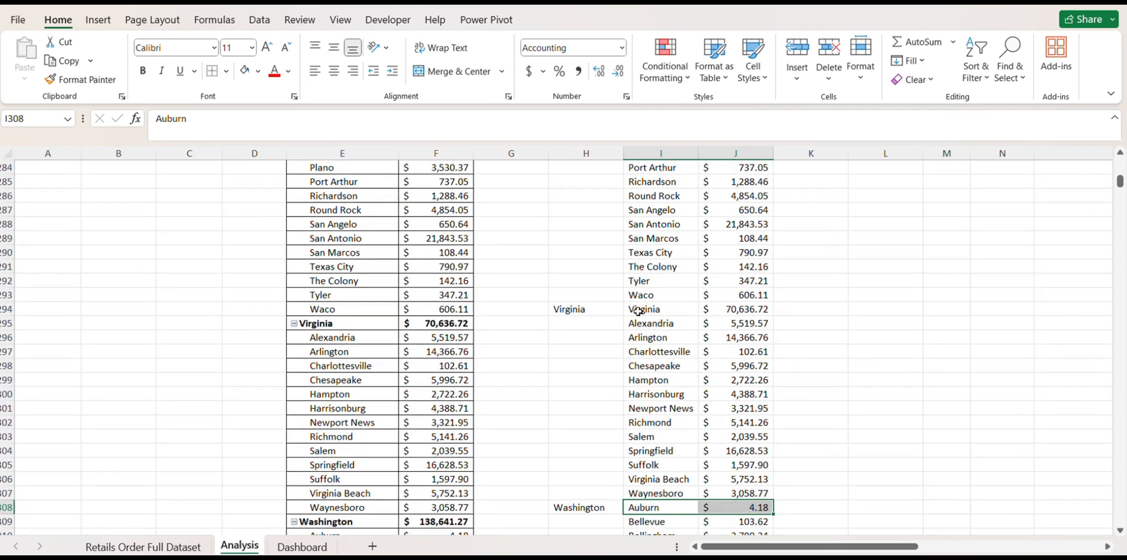
left_click(658, 310)
left_click(796, 357)
left_click_drag(657, 310, 726, 309)
right_click(726, 309)
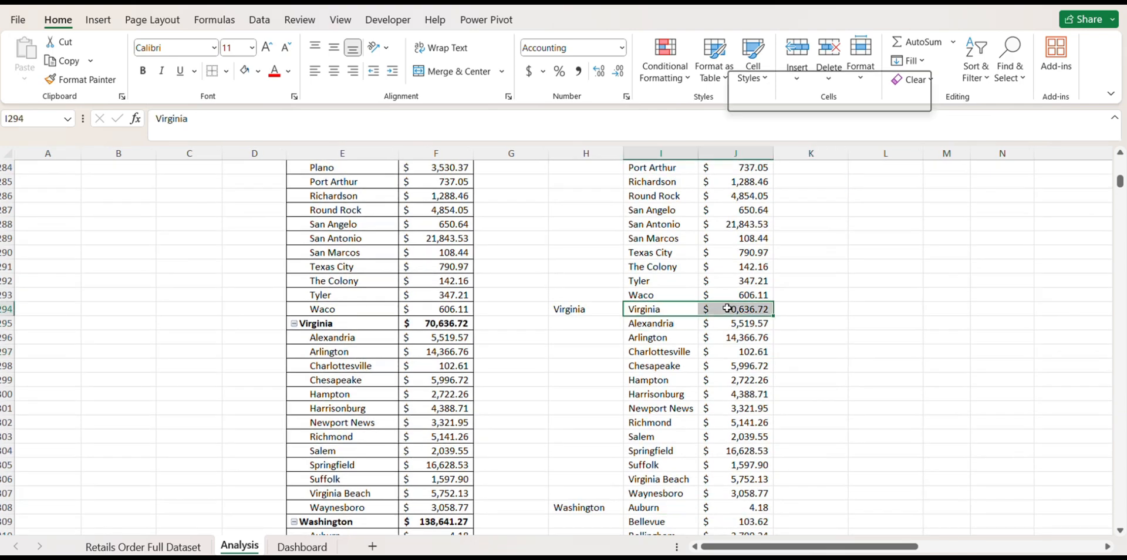
left_click(751, 311)
left_click(749, 339)
left_click(743, 389)
Delete the Texas state total cells I239:J239, shifting the cells below up
scroll(747, 383, "up", 19)
left_click(649, 347)
left_click_drag(646, 339, 733, 339)
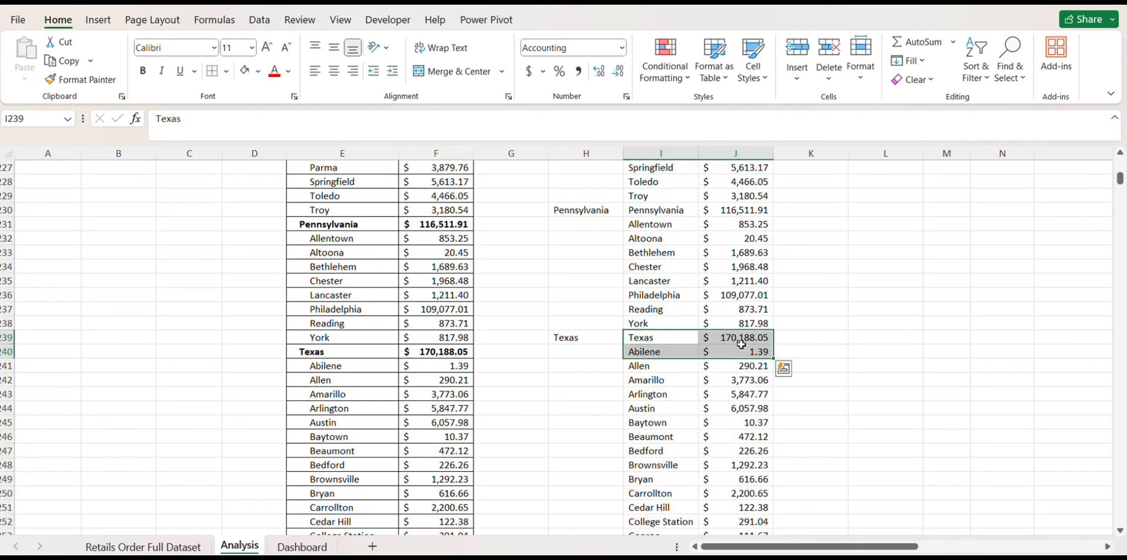
right_click(733, 339)
left_click(757, 348)
left_click(751, 386)
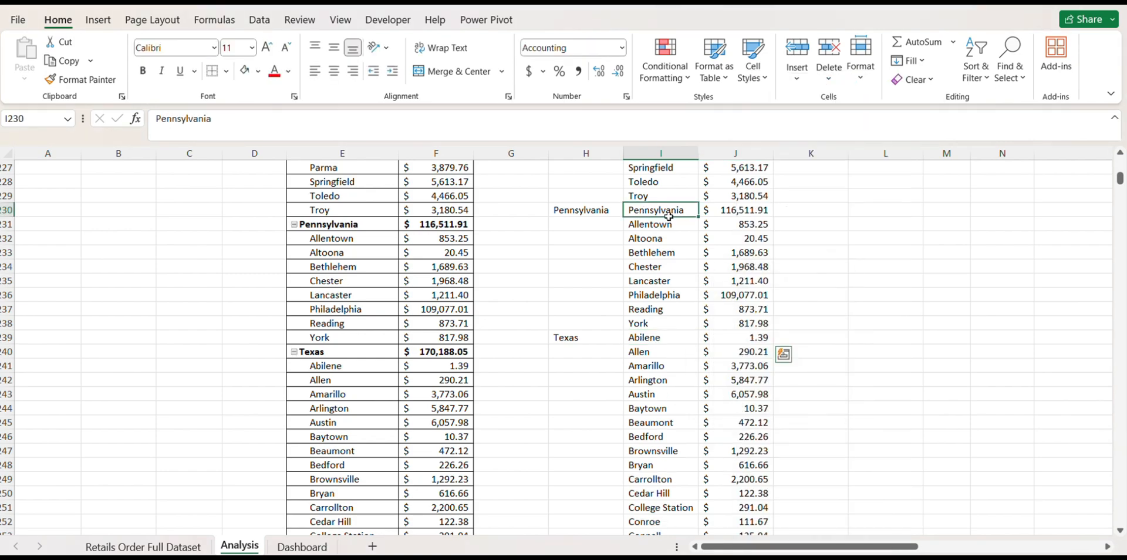
Delete the Pennsylvania state total cells I230:J230, shifting the cells below up
left_click_drag(670, 211, 734, 211)
right_click(734, 211)
left_click(773, 313)
left_click(724, 325)
left_click(744, 377)
Delete the Ohio state total cells I205:J205, shifting the cells below up
scroll(648, 311, "up", 11)
left_click_drag(648, 309, 734, 325)
right_click(734, 324)
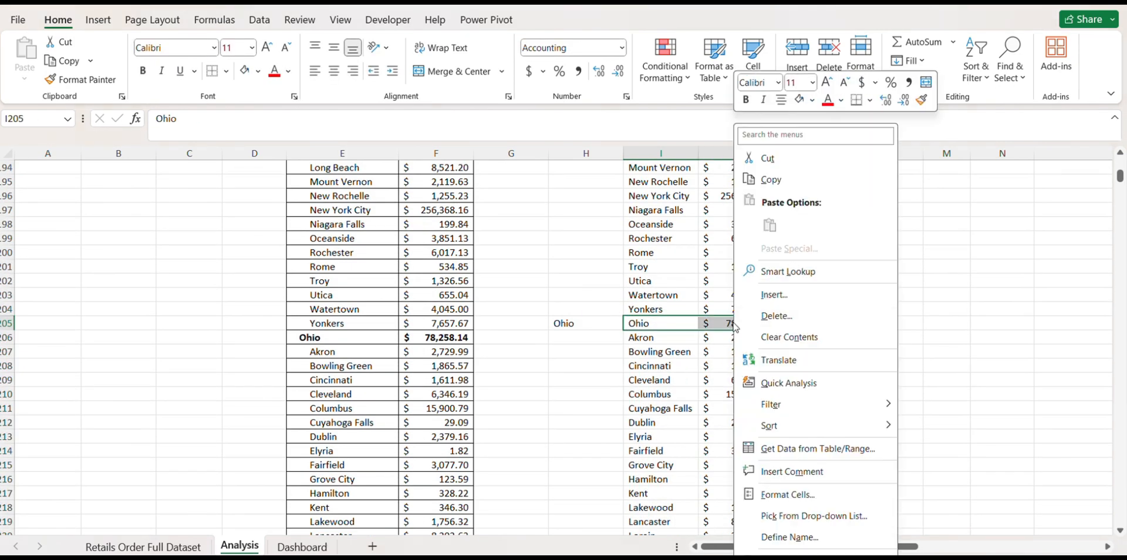
left_click(774, 314)
left_click(741, 387)
Delete the New York state total cells I186:J186, shifting the cells below up
scroll(736, 378, "up", 6)
left_click_drag(665, 310, 743, 310)
right_click(743, 310)
left_click(779, 314)
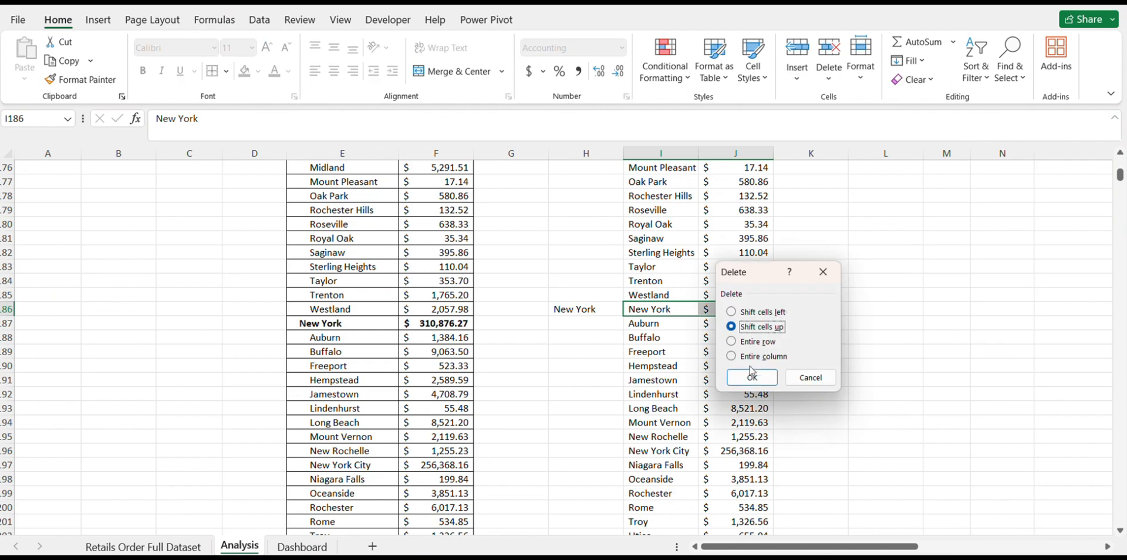
left_click(758, 379)
Delete the Michigan state total cells I164:J164, shifting the cells below up
scroll(733, 378, "up", 9)
left_click_drag(645, 394, 734, 394)
right_click(734, 394)
left_click(776, 315)
left_click(758, 379)
Delete the Illinois state total cells I130:J130, shifting the cells below up
scroll(752, 370, "up", 9)
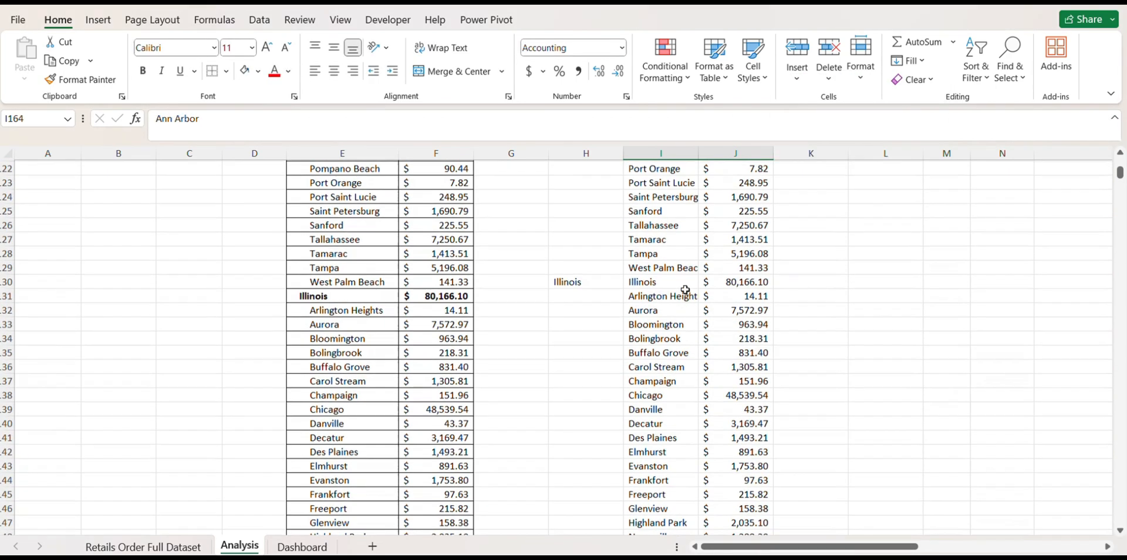
left_click_drag(666, 282, 744, 283)
right_click(746, 285)
left_click(780, 314)
left_click(754, 329)
left_click(759, 378)
Delete the Florida state total cells I93:J93, shifting the cells below up
scroll(761, 376, "up", 7)
scroll(761, 376, "up", 8)
left_click_drag(663, 380, 754, 381)
left_click(789, 398)
right_click(755, 381)
left_click(792, 339)
left_click(776, 418)
Fill California and Florida down the blank cells beneath each name in the State column
scroll(693, 325, "up", 20)
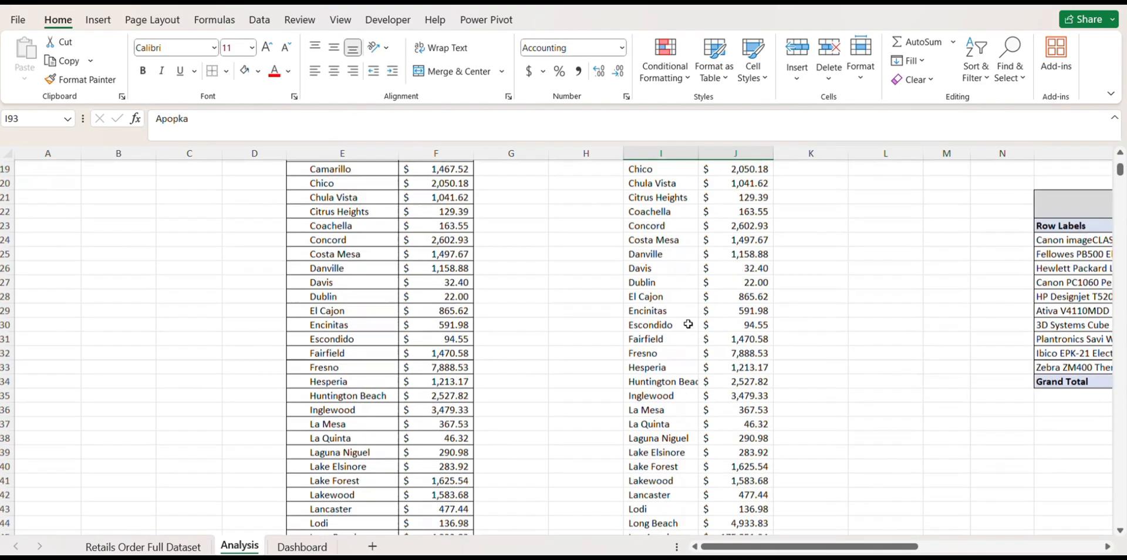
left_click(593, 326)
double_click(623, 331)
scroll(624, 334, "down", 20)
left_click_drag(607, 254, 624, 265)
left_click(609, 253)
double_click(623, 260)
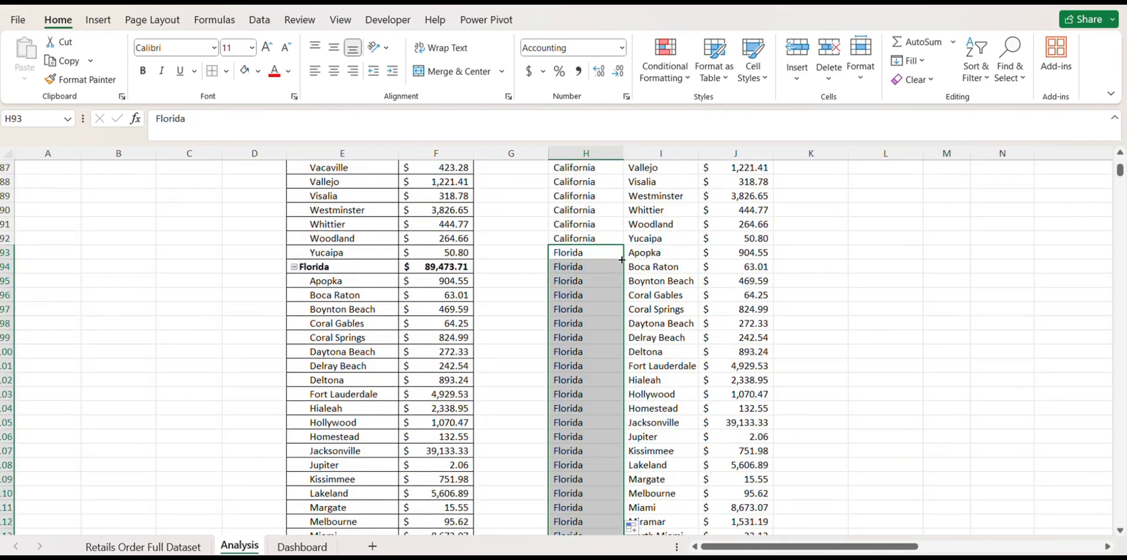
Fill Illinois, Michigan and New York down the blank cells beneath each name in the State column
scroll(623, 261, "down", 12)
left_click(608, 252)
double_click(623, 259)
scroll(623, 257, "down", 12)
scroll(622, 218, "up", 1)
left_click(605, 238)
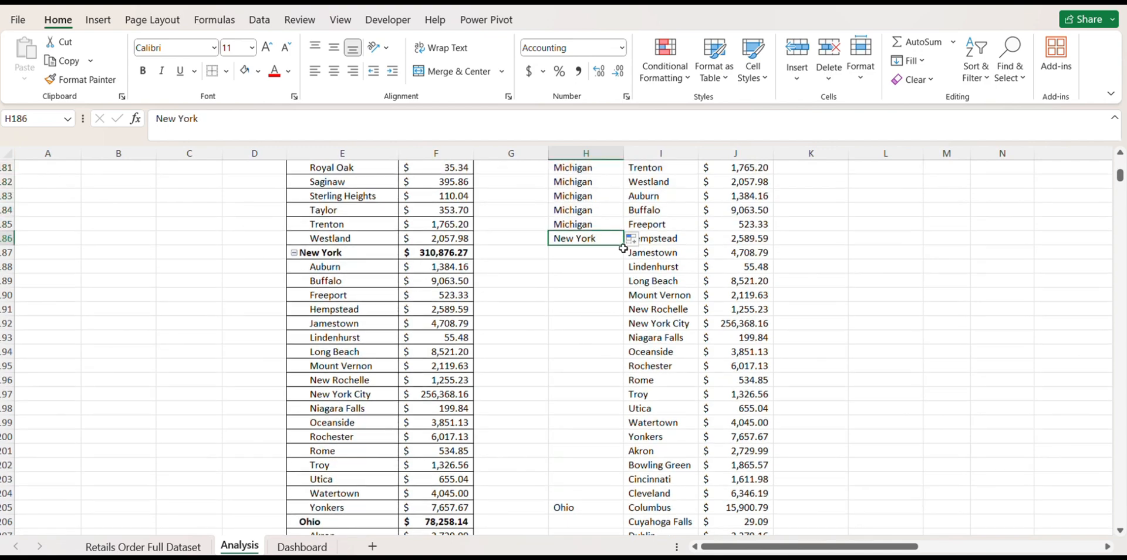
double_click(624, 246)
Fill Ohio and Pennsylvania down the blank cells beneath each name in the State column
scroll(605, 293, "down", 4)
left_click(580, 350)
double_click(623, 358)
scroll(599, 335, "down", 9)
left_click(592, 315)
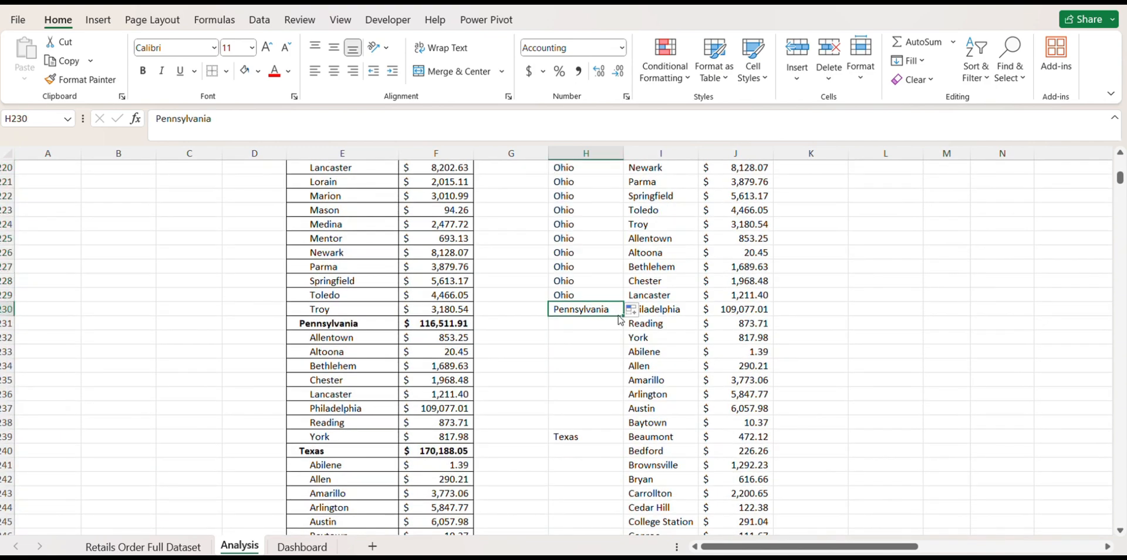
double_click(621, 315)
Fill Texas, Virginia and Washington down the remaining blank cells in the State column
scroll(605, 264, "down", 4)
left_click(605, 264)
double_click(623, 271)
scroll(604, 264, "down", 18)
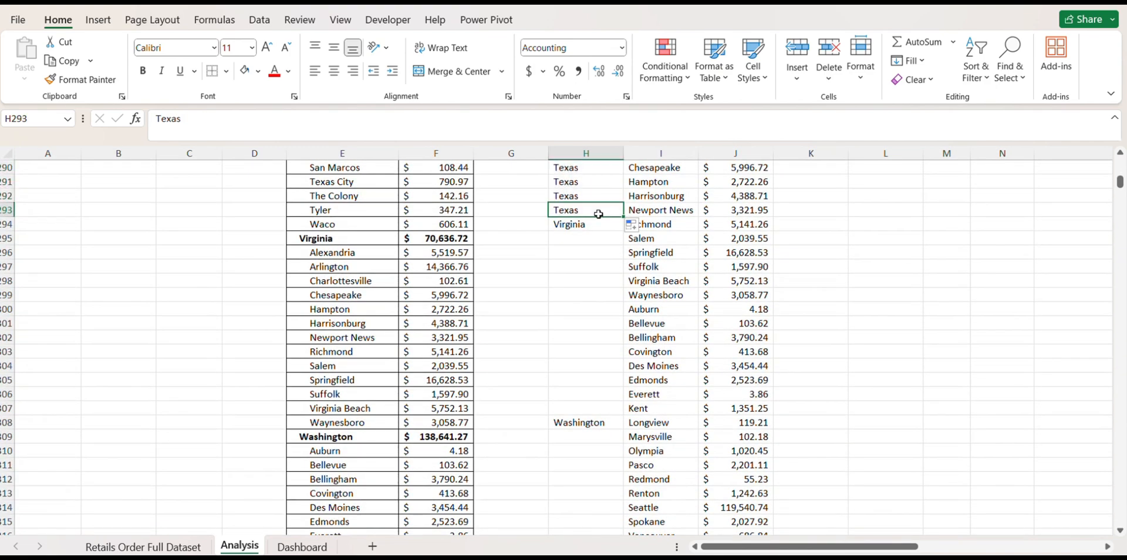
left_click(604, 224)
double_click(623, 232)
Insert a Sunburst chart from the State, City and sales table starting at H11 and move it upward on the sheet
left_click(474, 45)
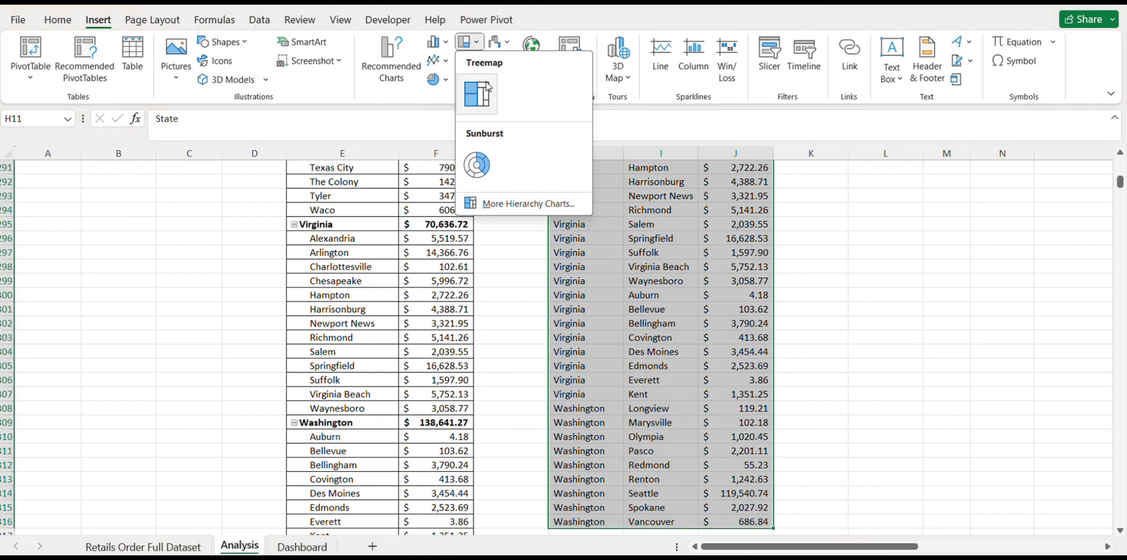
left_click(478, 163)
scroll(605, 351, "up", 5)
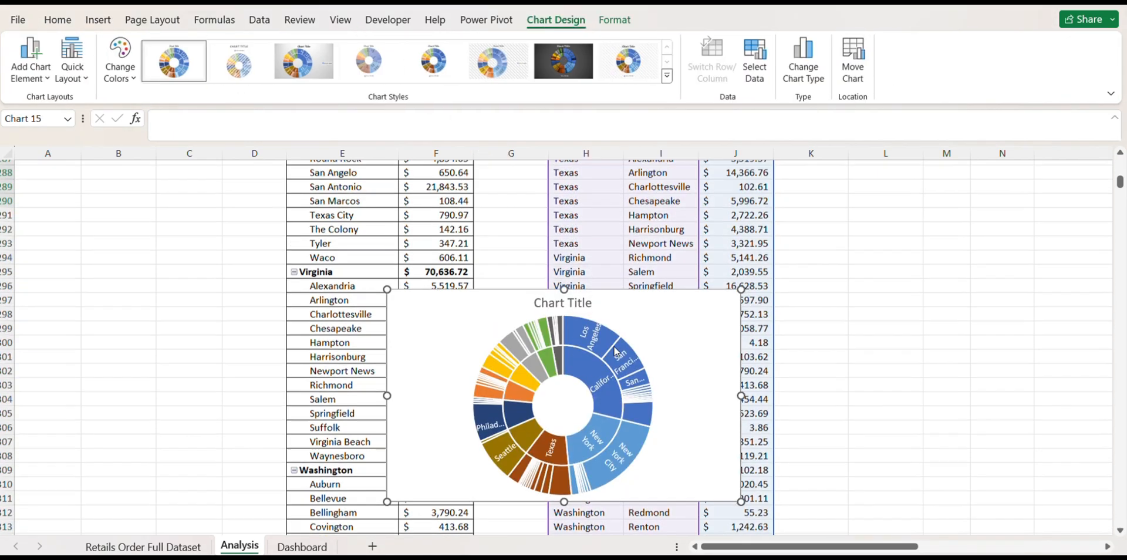
left_click_drag(485, 480, 464, 237)
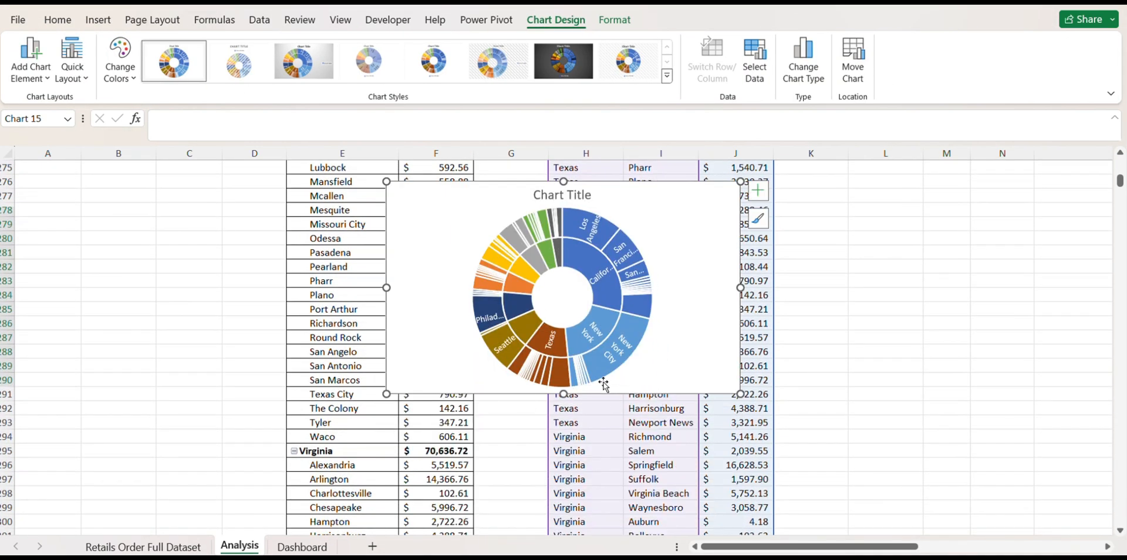
Add a new worksheet before the Dashboard sheet and name it Sunburst Chart
left_click(374, 547)
double_click(283, 546)
type("S")
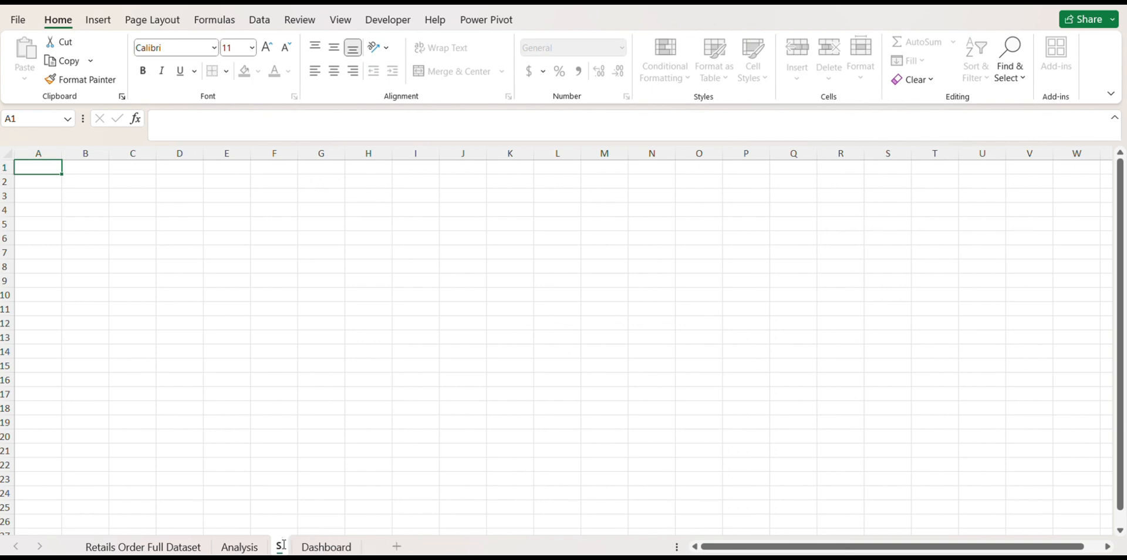
type("unburst Chart")
key("Return")
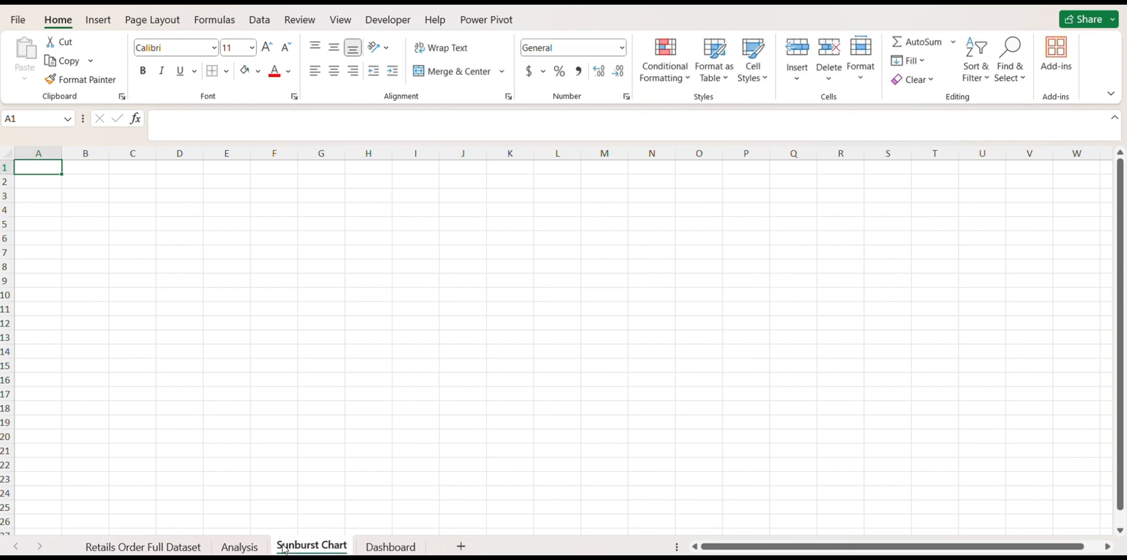
Copy the Sunburst chart from the Analysis sheet onto the Sunburst Chart sheet and enlarge it so its labels are readable
left_click(240, 547)
key("ctrl+c")
left_click(312, 546)
key("ctrl+v")
left_click_drag(370, 374, 1008, 554)
scroll(708, 391, "down", 4)
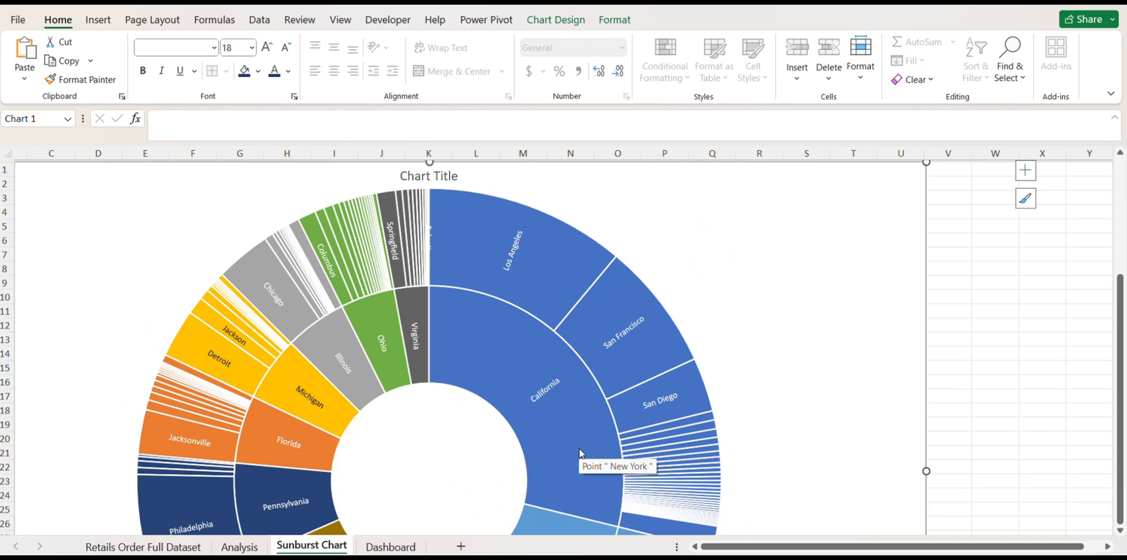
On the Analysis sheet, insert a bar PivotChart from the table of best retail sales people by profit
scroll(579, 448, "down", 2)
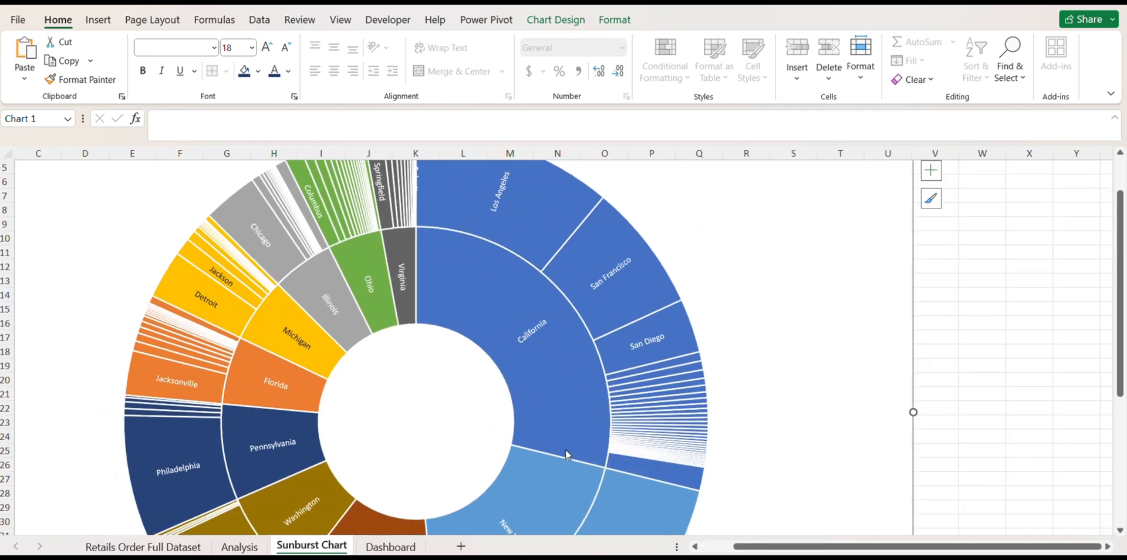
left_click(240, 547)
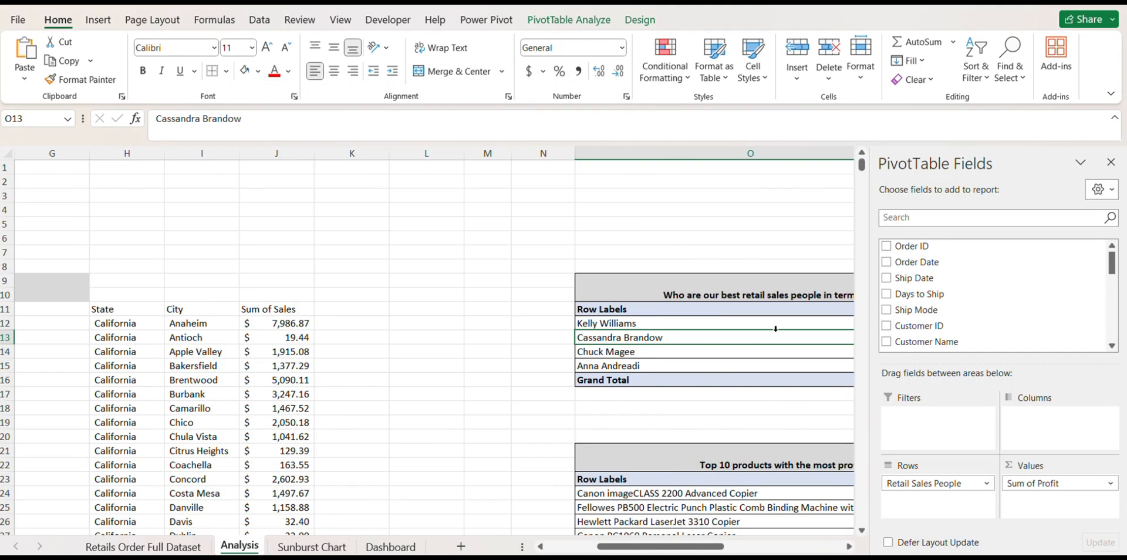
left_click(88, 18)
left_click(559, 71)
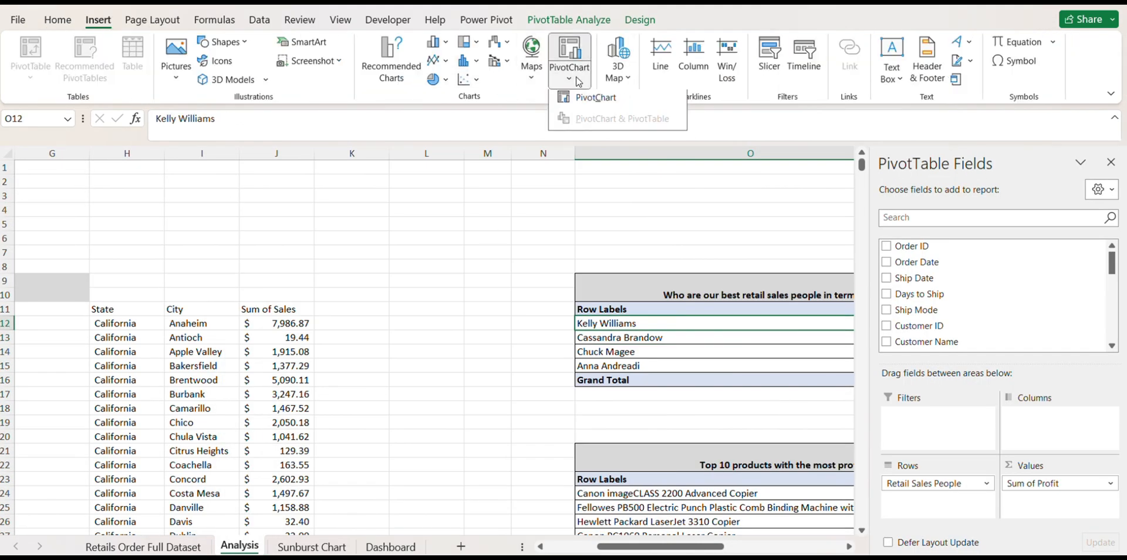
left_click(588, 101)
left_click(376, 198)
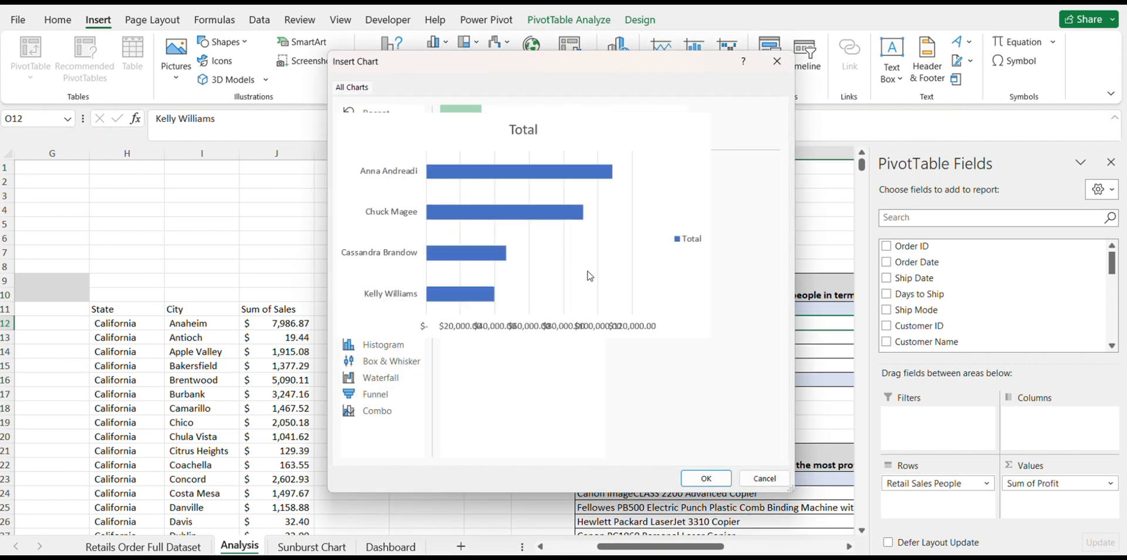
left_click(704, 480)
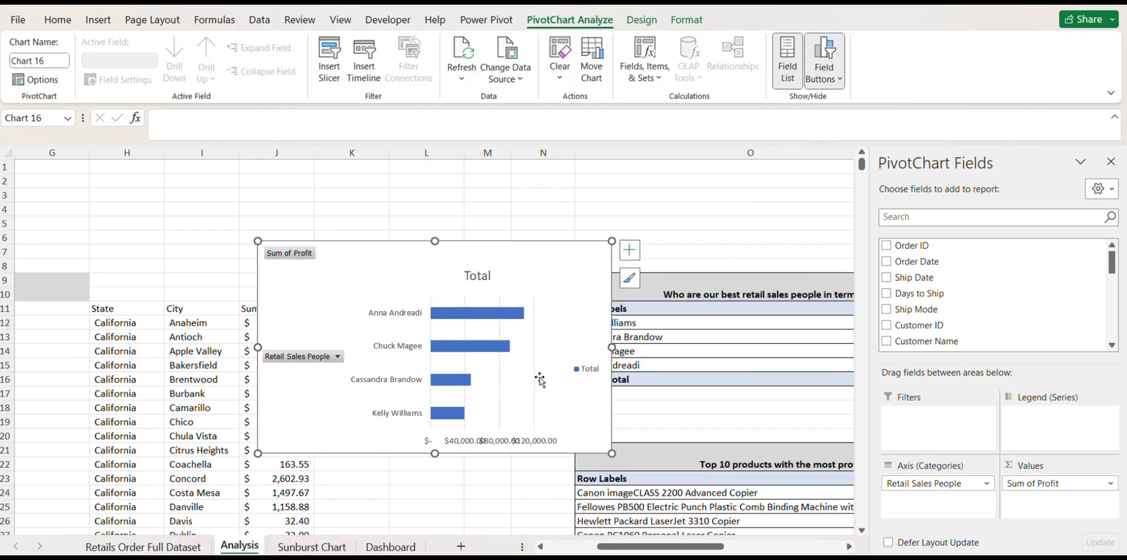
Remove the gridlines, legend and value axis from the sales people chart
left_click(500, 386)
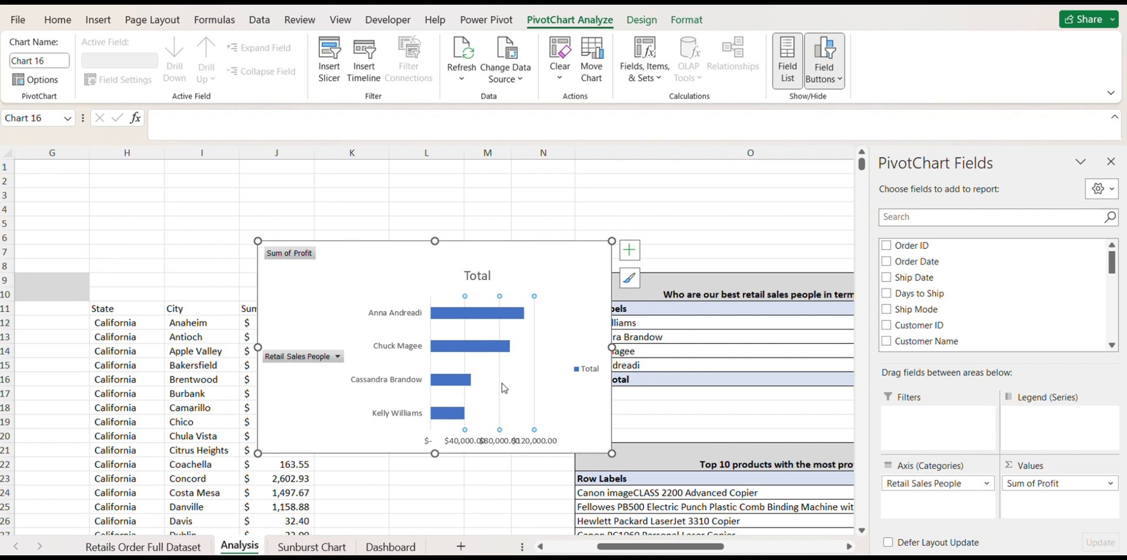
left_click(575, 371)
key("Delete")
key("Delete")
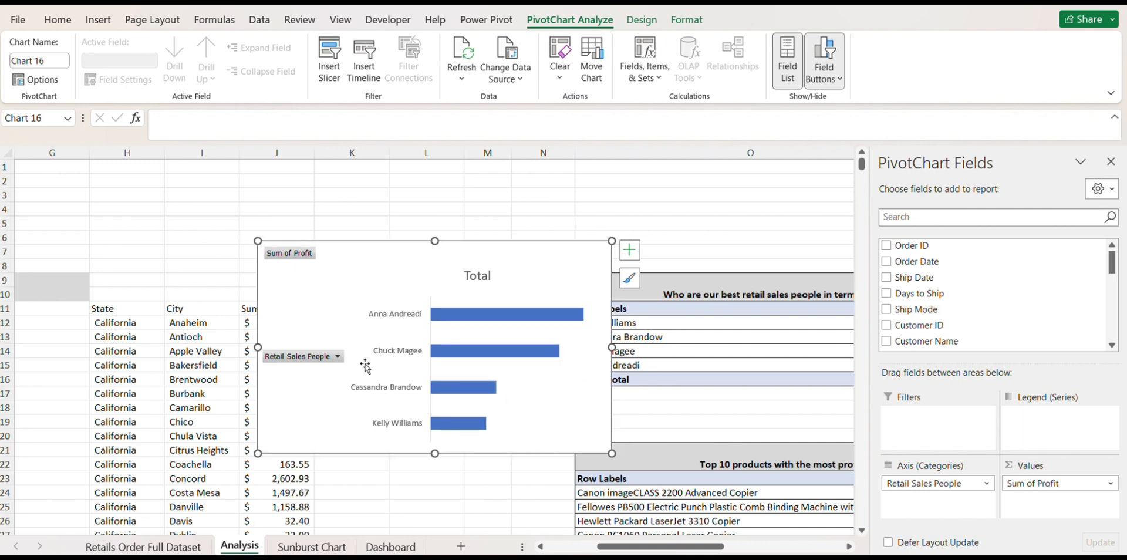
Add data labels at the inside end of the sales people chart's bars and fill the bars dark blue
left_click(629, 250)
left_click(743, 312)
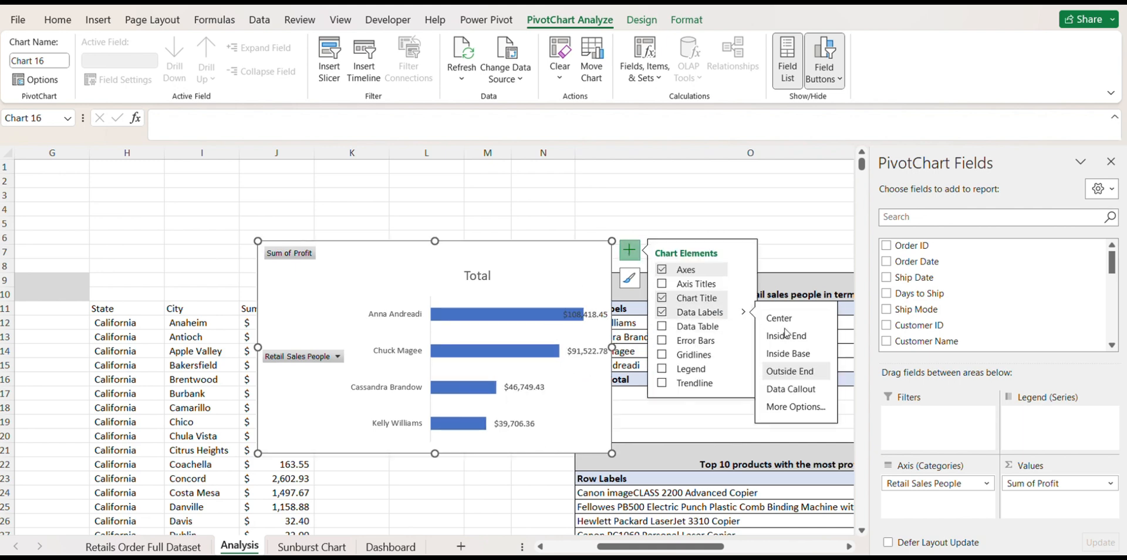
left_click(460, 319)
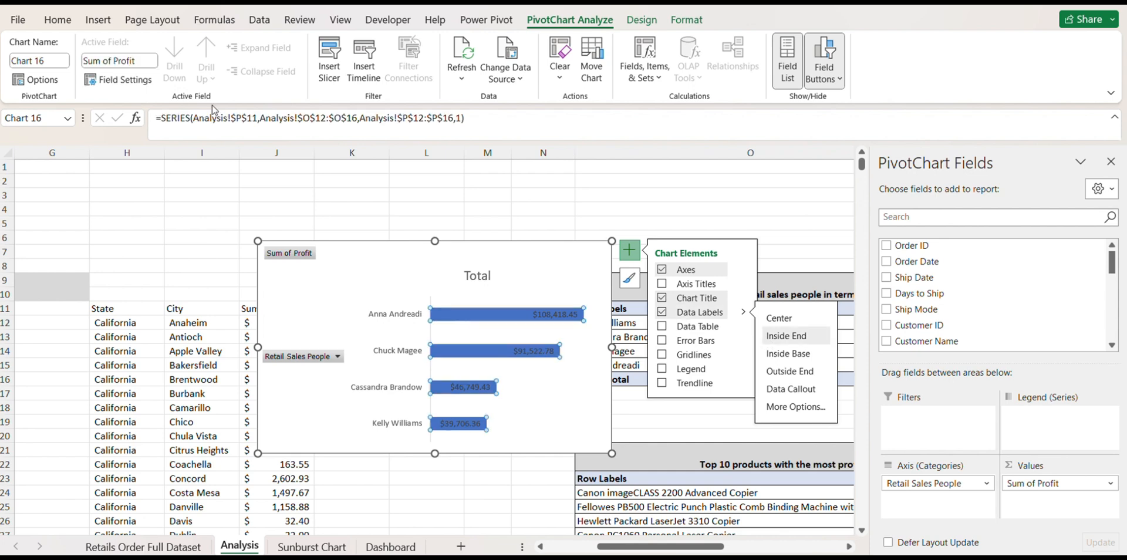
left_click(58, 21)
Set the font color of the sales people chart's data labels to white
left_click(562, 316)
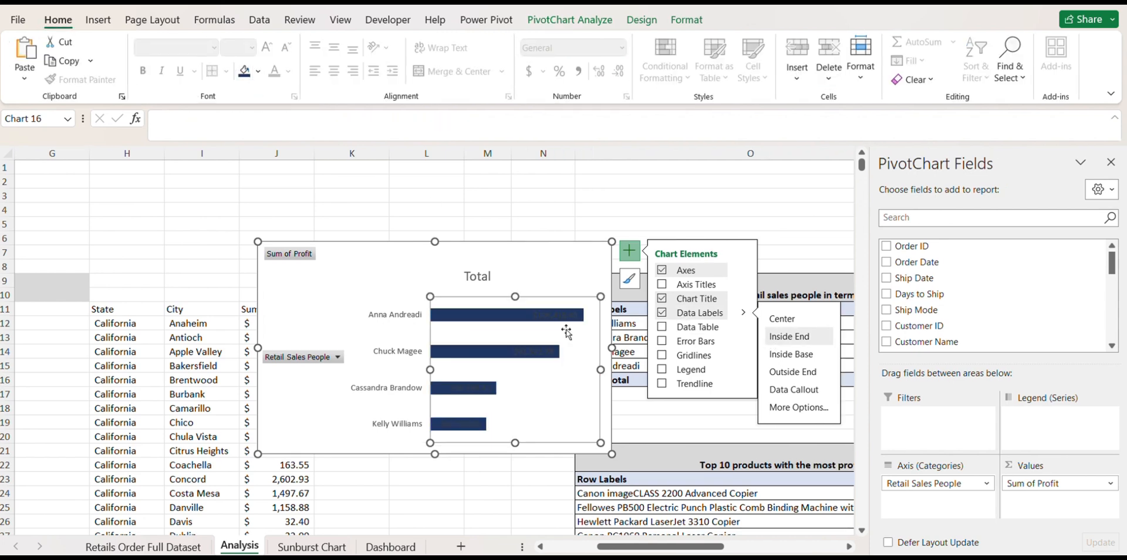
left_click(287, 71)
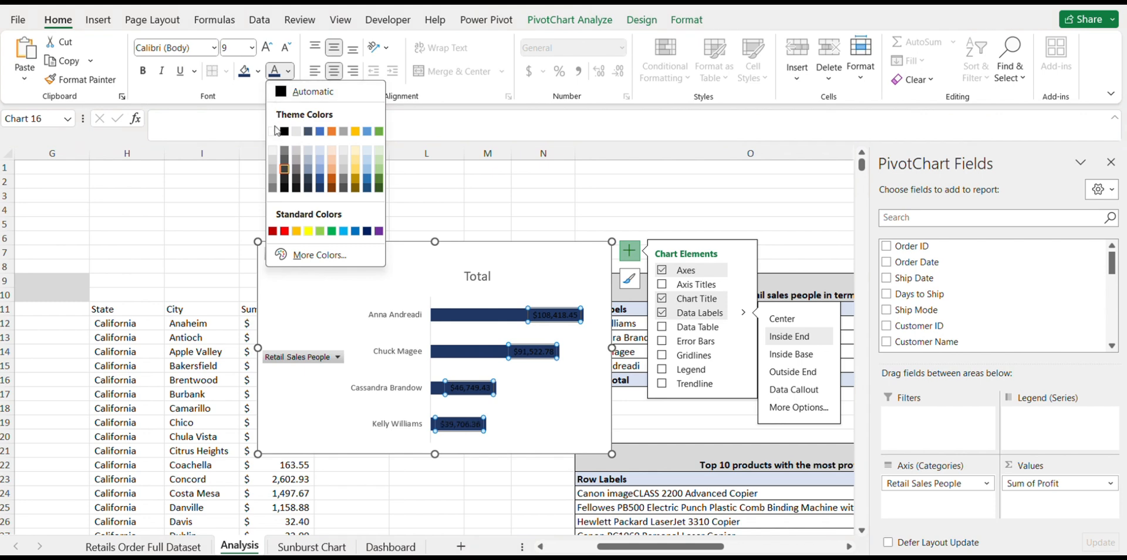
left_click(276, 130)
left_click(288, 72)
left_click(297, 132)
Insert a bar PivotChart from the table of the top 10 products with the most profit
scroll(485, 293, "down", 4)
scroll(484, 294, "right", 4)
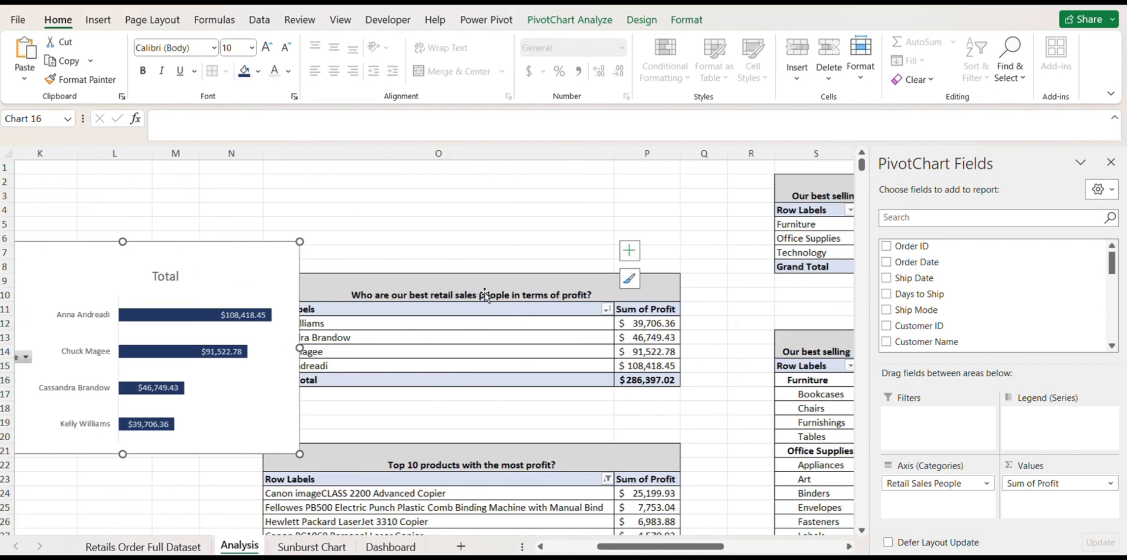
scroll(485, 293, "down", 1)
left_click(416, 333)
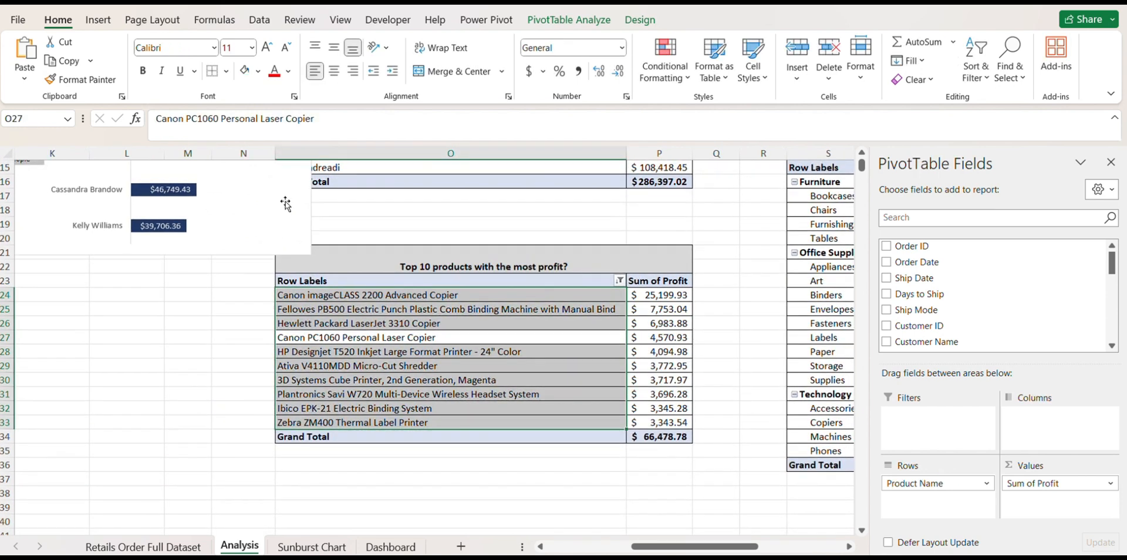
left_click(597, 24)
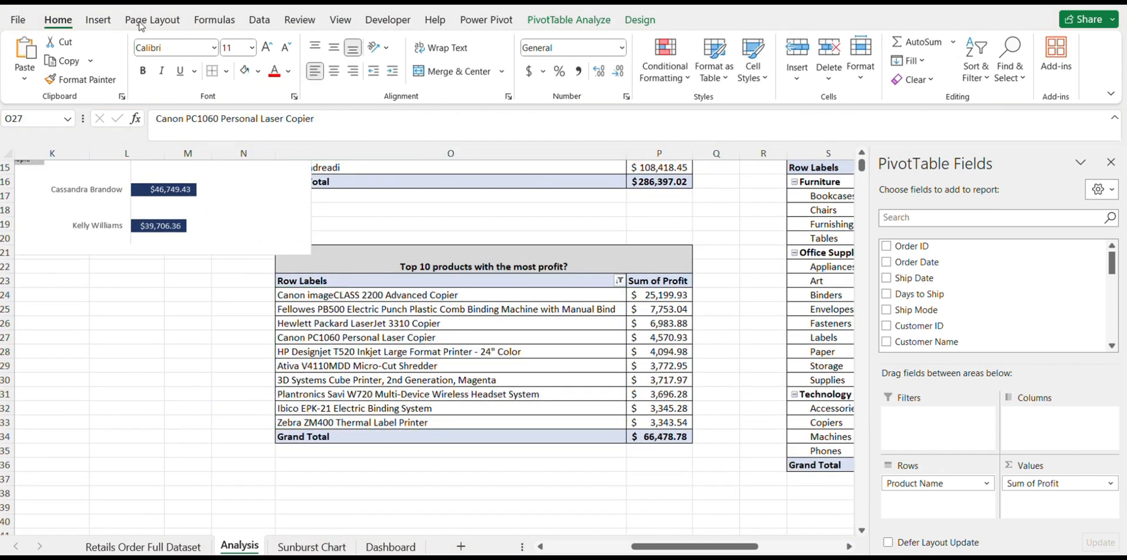
left_click(98, 19)
left_click(402, 65)
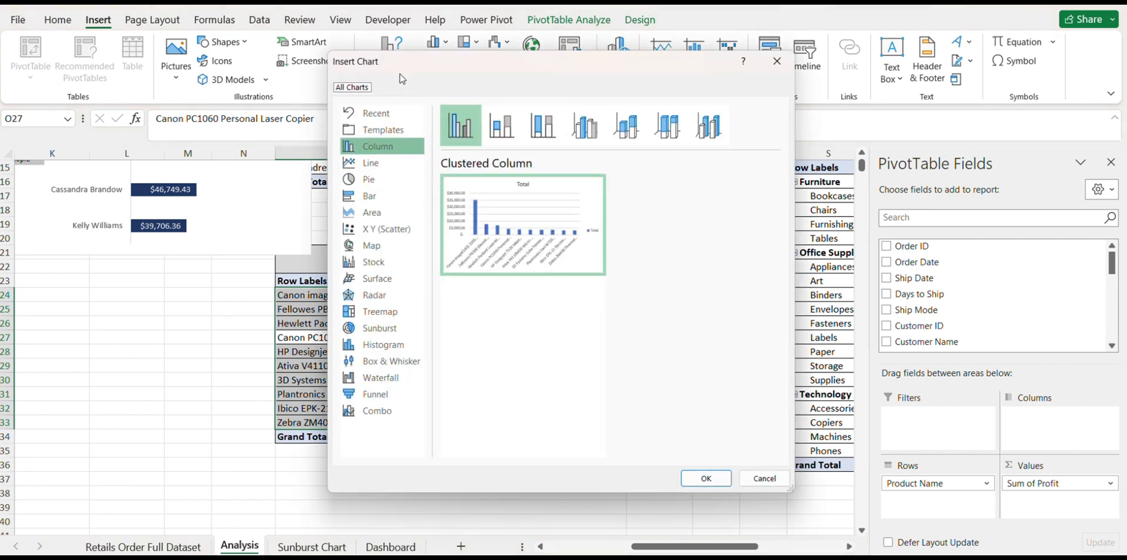
left_click(382, 196)
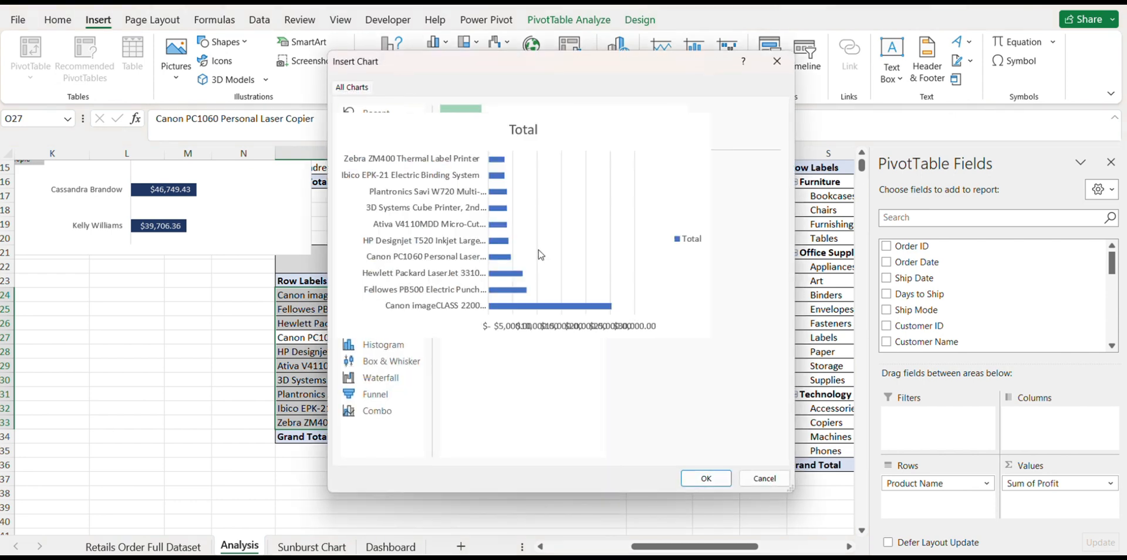
left_click(706, 479)
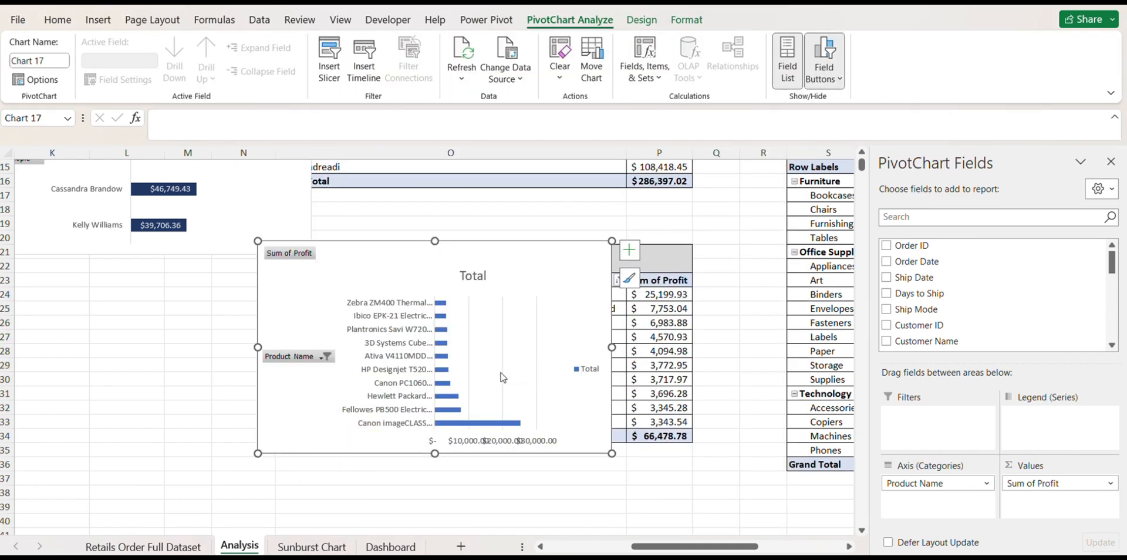
Remove the legend, value axis and gridlines from the top 10 products chart
double_click(589, 361)
key("Delete")
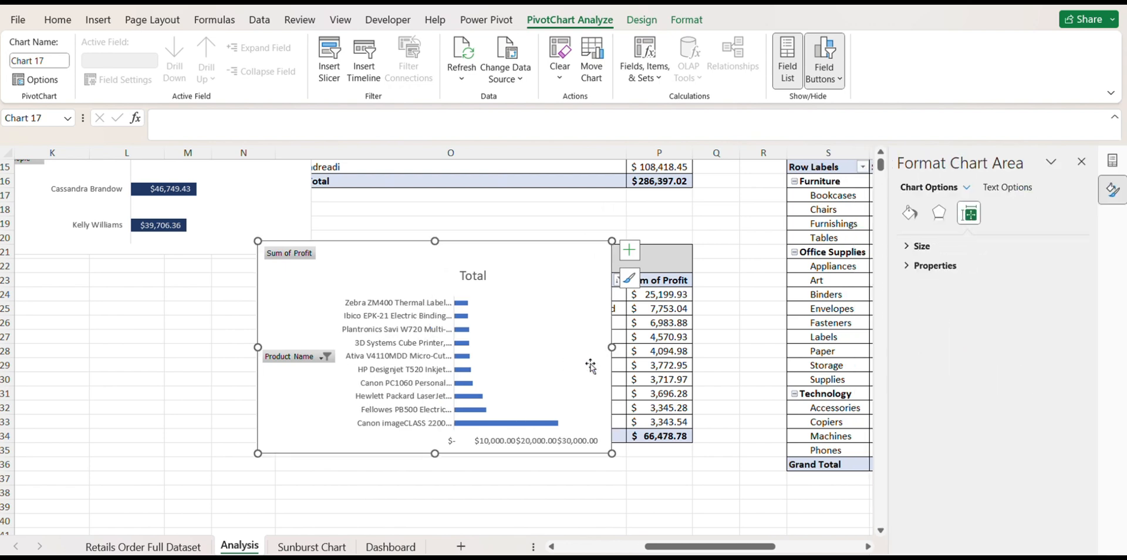
left_click(573, 444)
key("Delete")
Add data labels to the top 10 products chart and hide all of its field buttons
left_click(482, 355)
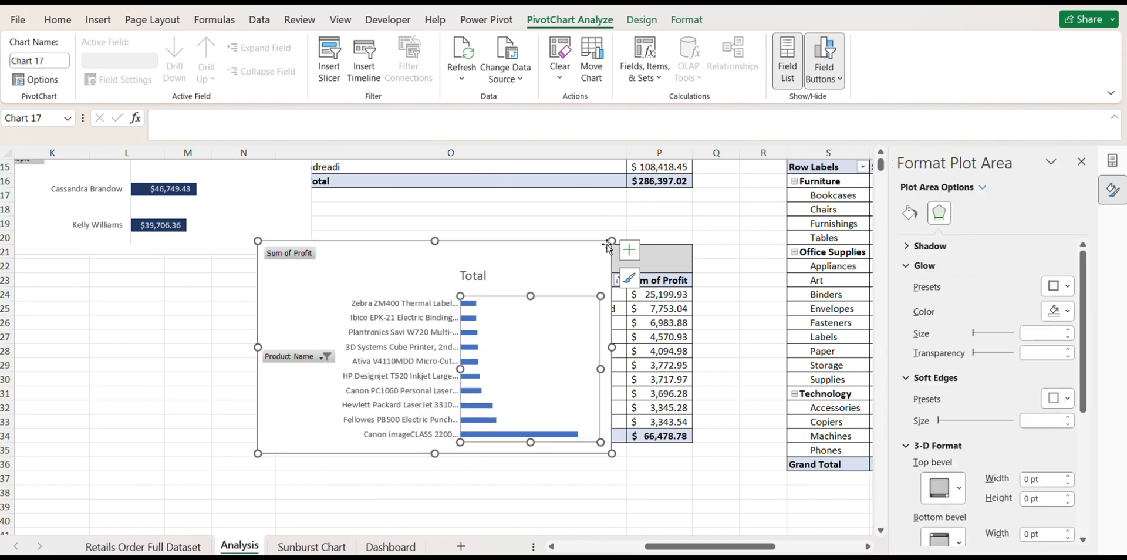
left_click(628, 249)
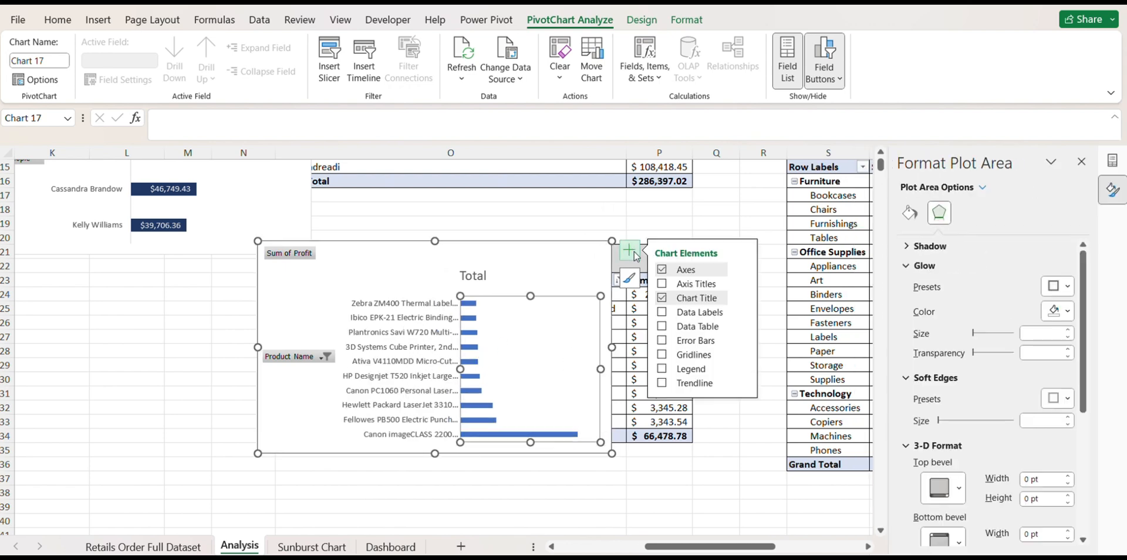
left_click(663, 313)
scroll(499, 376, "right", 5)
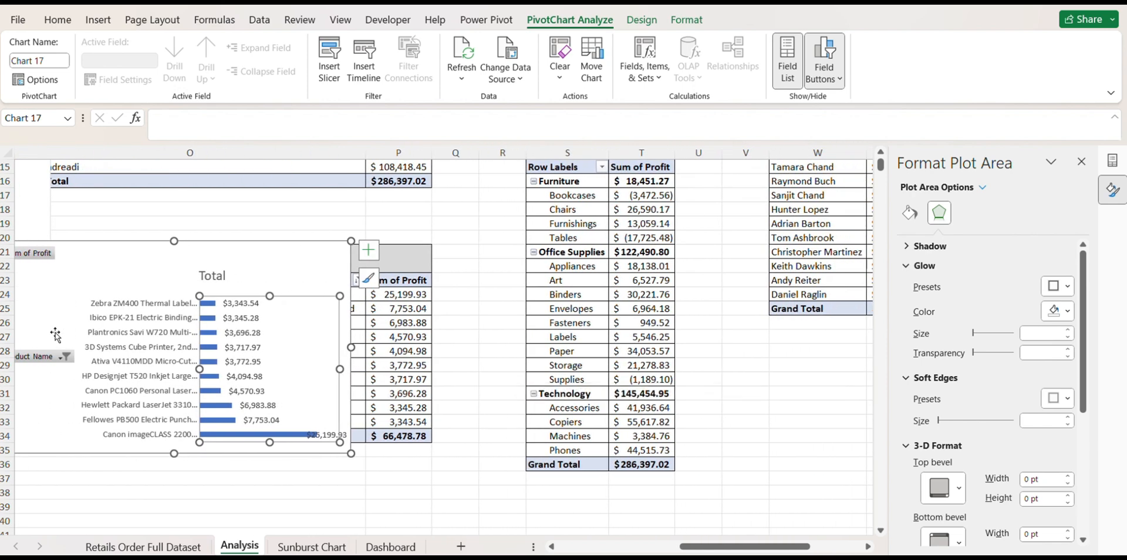
right_click(47, 361)
left_click(96, 525)
Insert three columns at column U, between the best selling subcategory table and the top 10 customers table
scroll(293, 411, "right", 7)
scroll(396, 200, "up", 4)
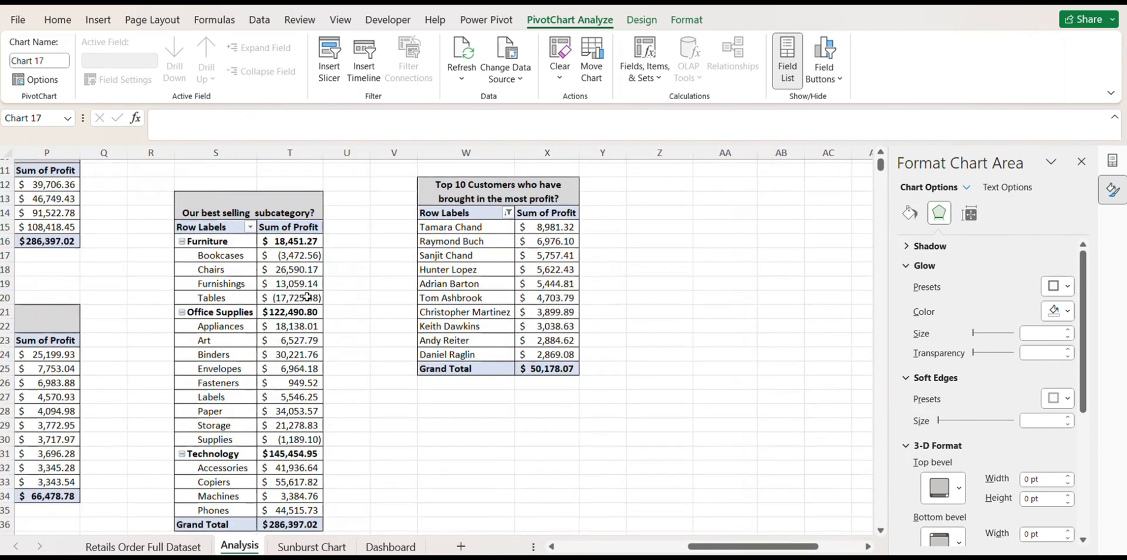
scroll(397, 200, "up", 1)
left_click(217, 402)
scroll(234, 402, "down", 4)
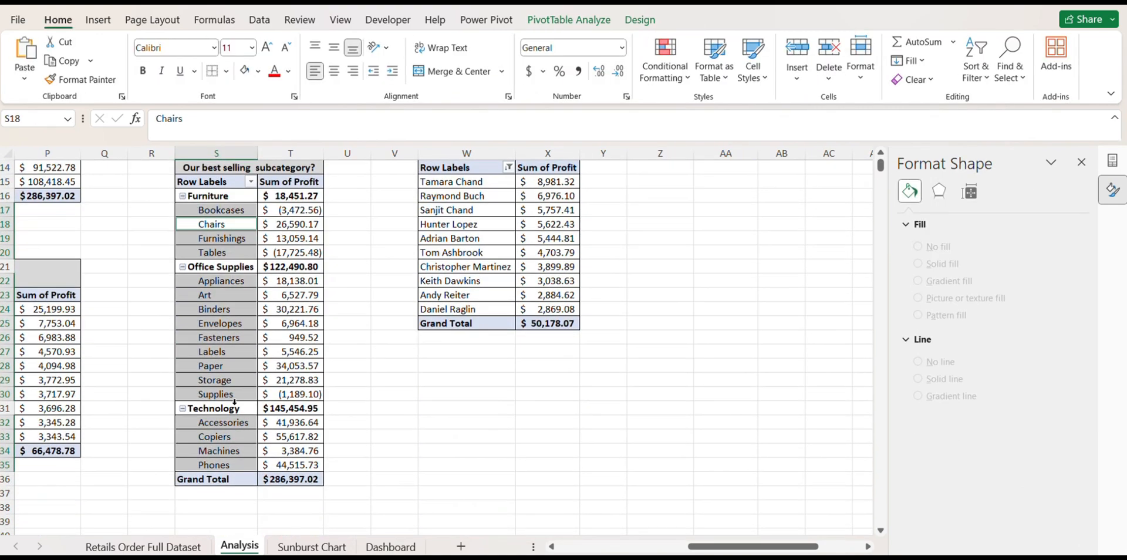
left_click_drag(348, 153, 487, 153)
right_click(352, 154)
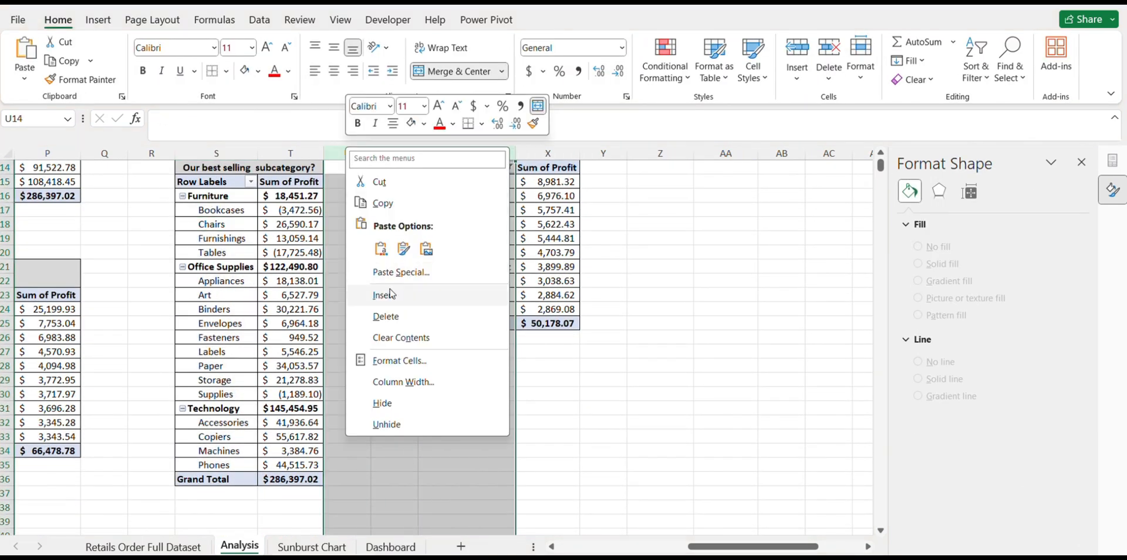
left_click(383, 294)
Copy the best selling subcategory rows S16:T35, without the grand total, and paste them starting at V16
left_click(423, 238)
scroll(382, 211, "up", 1)
left_click(378, 182)
left_click_drag(217, 210, 273, 476)
key("ctrl+c")
left_click(407, 209)
key("ctrl+v")
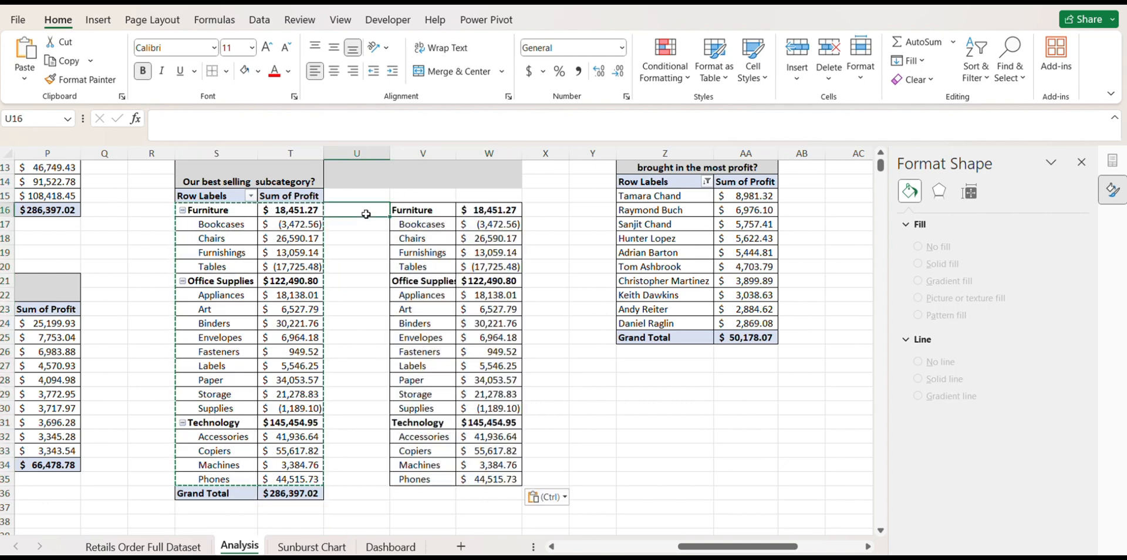
Enter the header Category in U15, then insert one column before column U
left_click(345, 210)
scroll(344, 224, "up", 3)
left_click(360, 241)
type("Category")
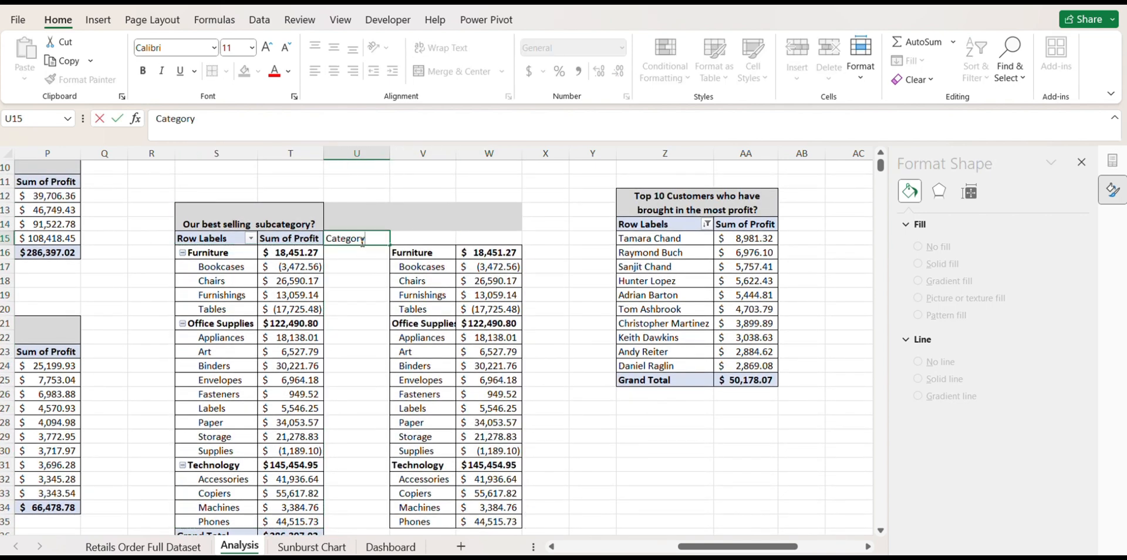
right_click(371, 155)
left_click(409, 307)
Enter the headers Subcategory in W15 and Total Profit in X15 above the copied data
left_click(480, 238)
type("Subcategory")
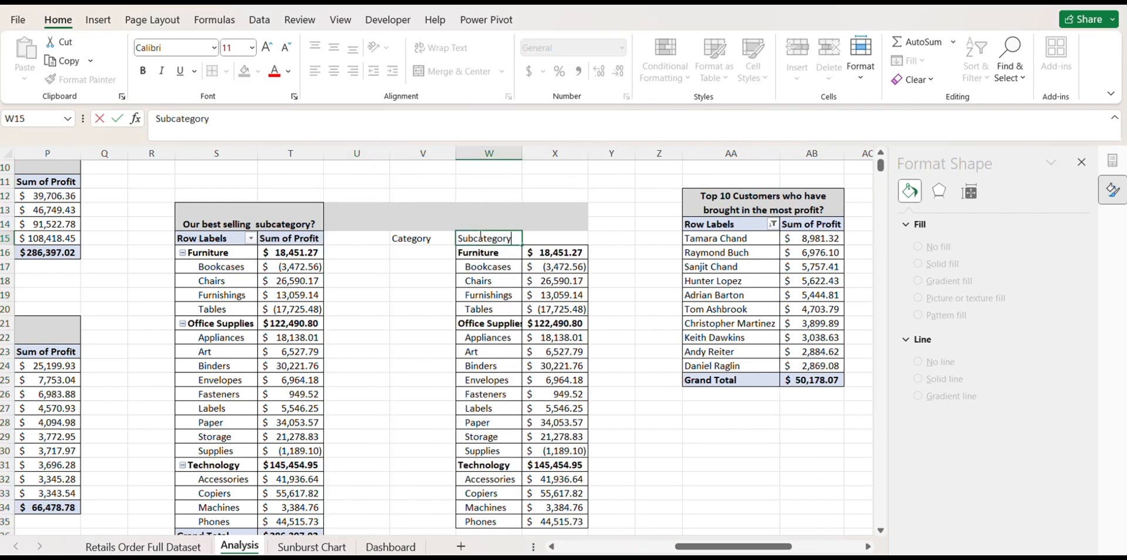
key("Tab")
type("Total Profit")
Copy the Furniture label from W16 into V16 under the Category header
left_click(423, 238)
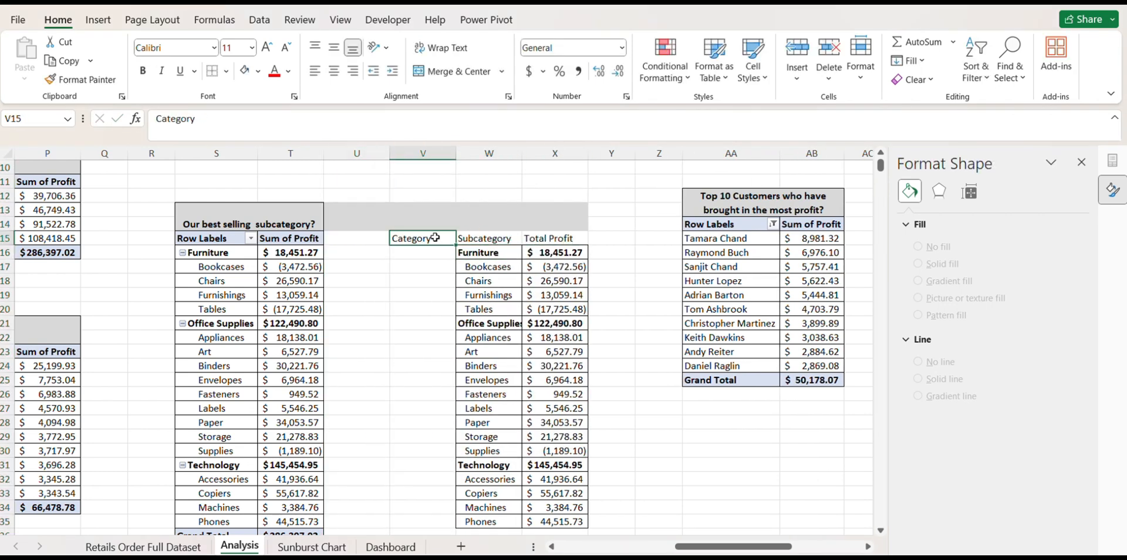
left_click(422, 253)
left_click(489, 252)
key("ctrl+c")
left_click(423, 252)
key("ctrl+v")
Copy the Office Supplies and Technology labels from column W into V21 and V31 of the Category column
left_click(489, 323)
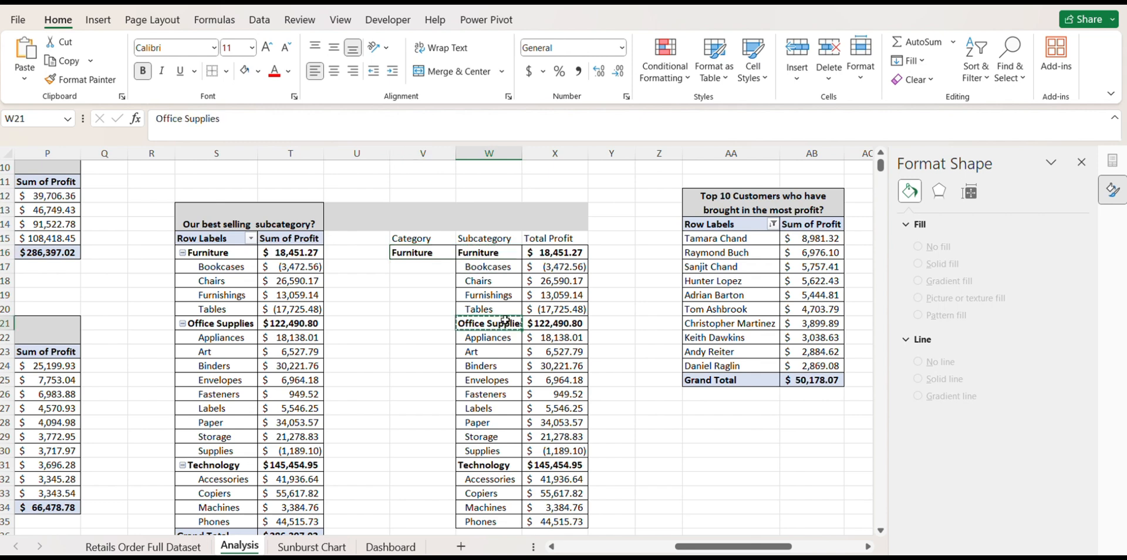
key("ctrl+c")
left_click(423, 323)
key("ctrl+v")
left_click(489, 465)
key("ctrl+c")
left_click(416, 464)
key("ctrl+v")
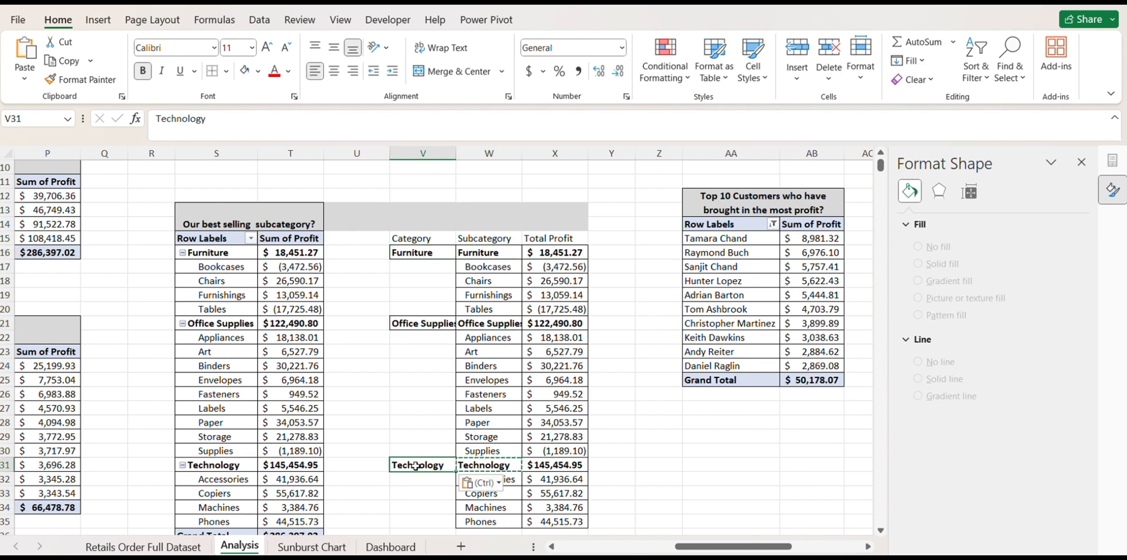
Fill Furniture, Office Supplies and Technology down the Category column beside their subcategories, through row 35
left_click(419, 252)
left_click_drag(456, 258, 456, 456)
left_click(423, 323)
left_click(422, 465)
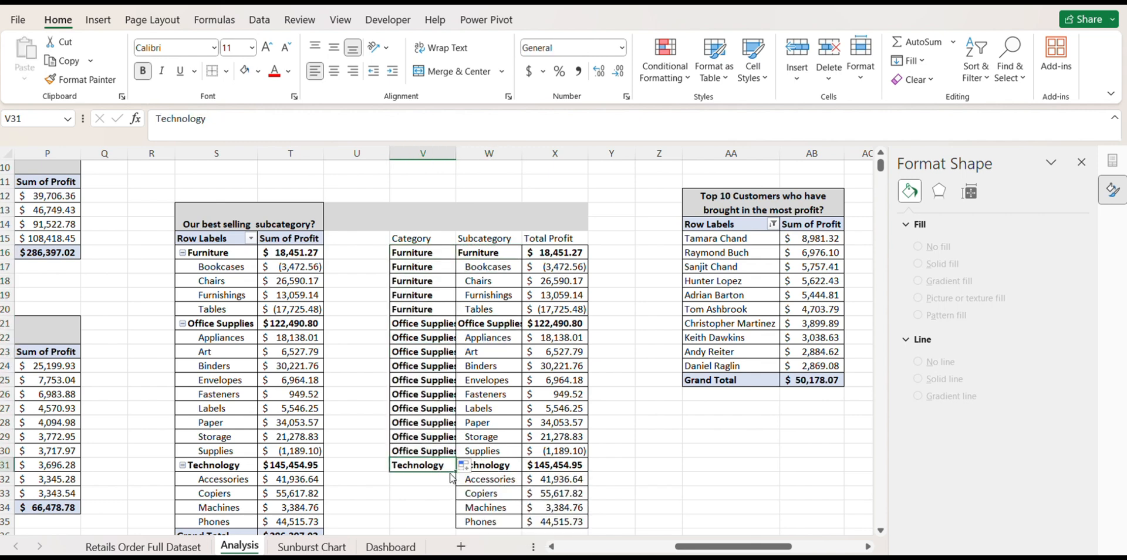
double_click(455, 472)
Delete the Furniture, Office Supplies and Technology subtotal rows from columns V to X, shifting the cells up
left_click_drag(422, 256, 555, 257)
right_click(555, 257)
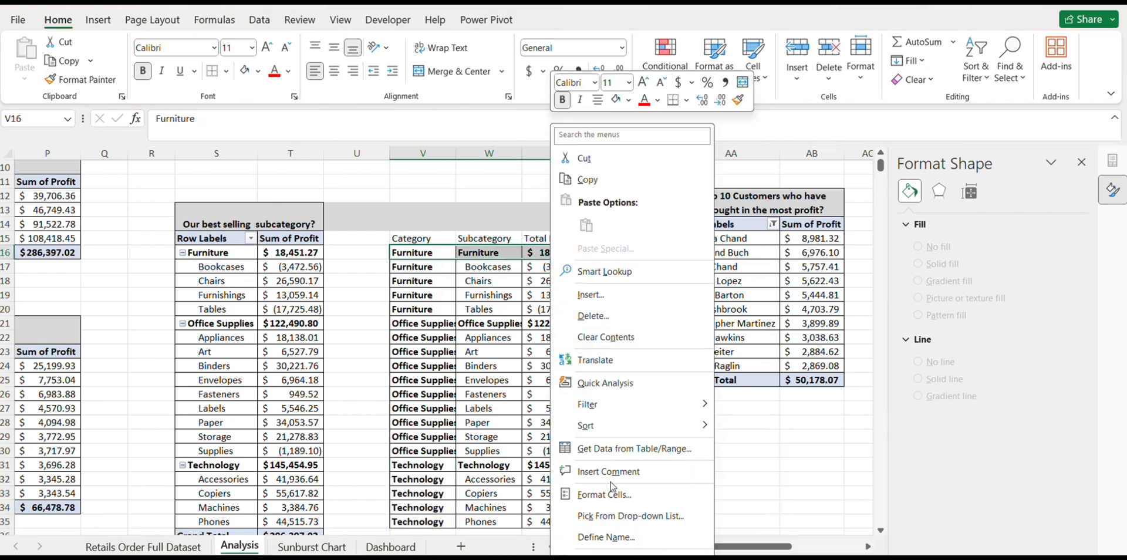
left_click(584, 316)
left_click(583, 377)
left_click_drag(423, 308, 555, 309)
right_click(555, 309)
left_click(584, 368)
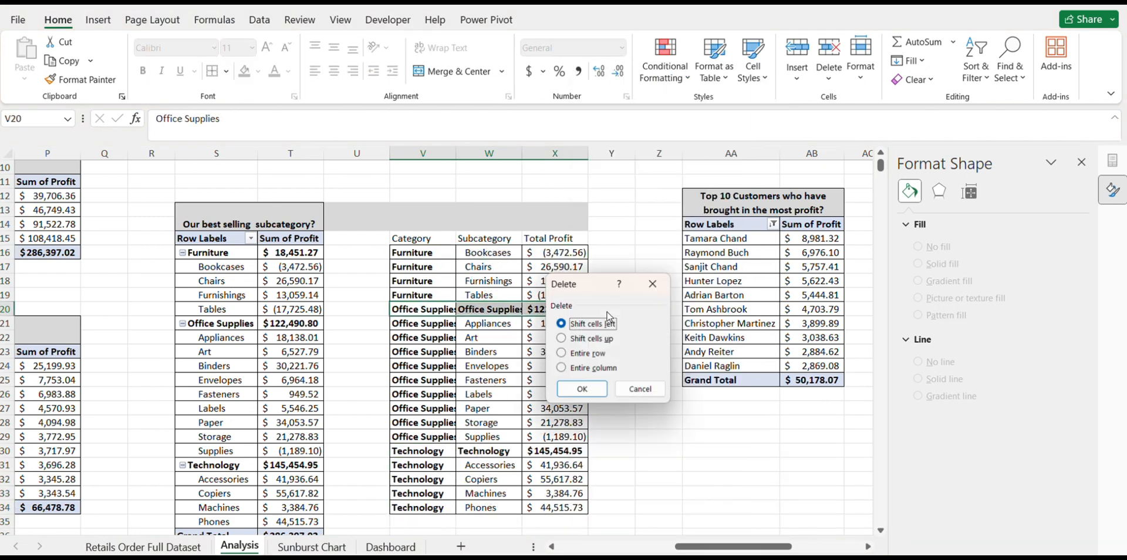
left_click(587, 384)
left_click_drag(418, 440, 572, 437)
right_click(575, 437)
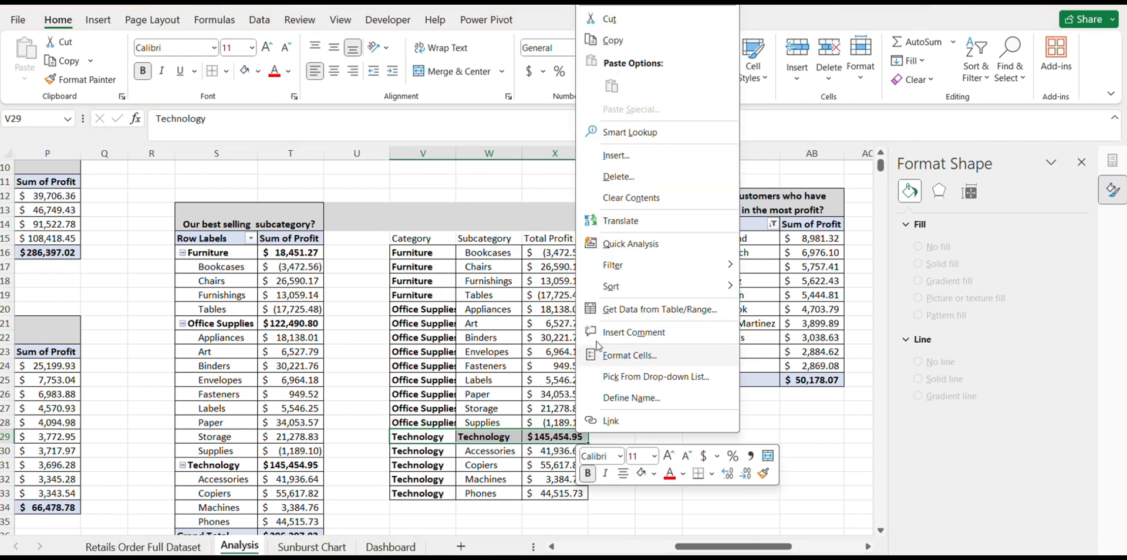
left_click(587, 177)
left_click(621, 237)
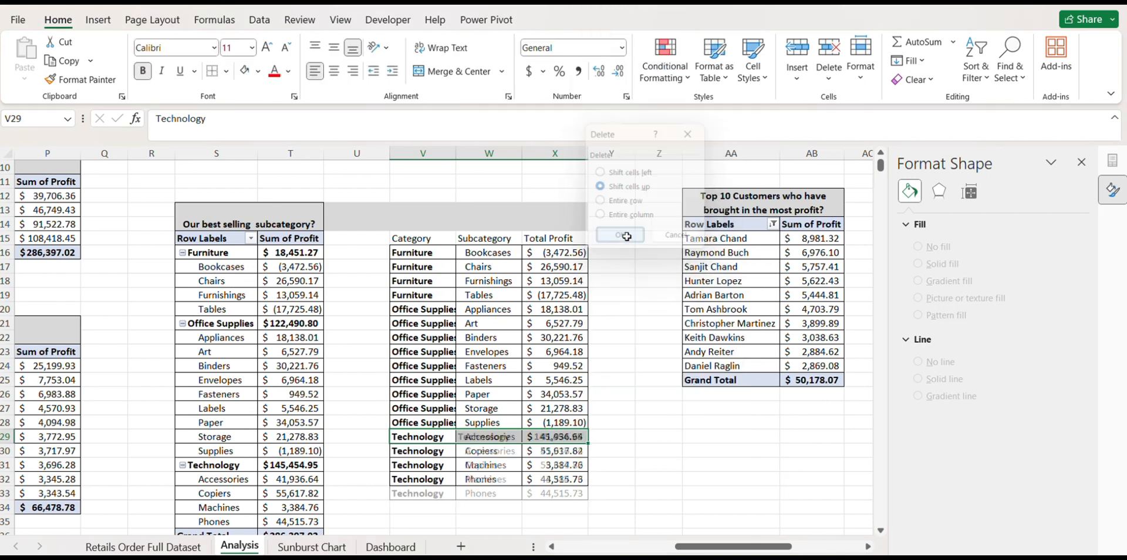
Add borders to all cells of the category and subcategory table V15:X32 and autofit column V's width
left_click_drag(426, 240, 555, 479)
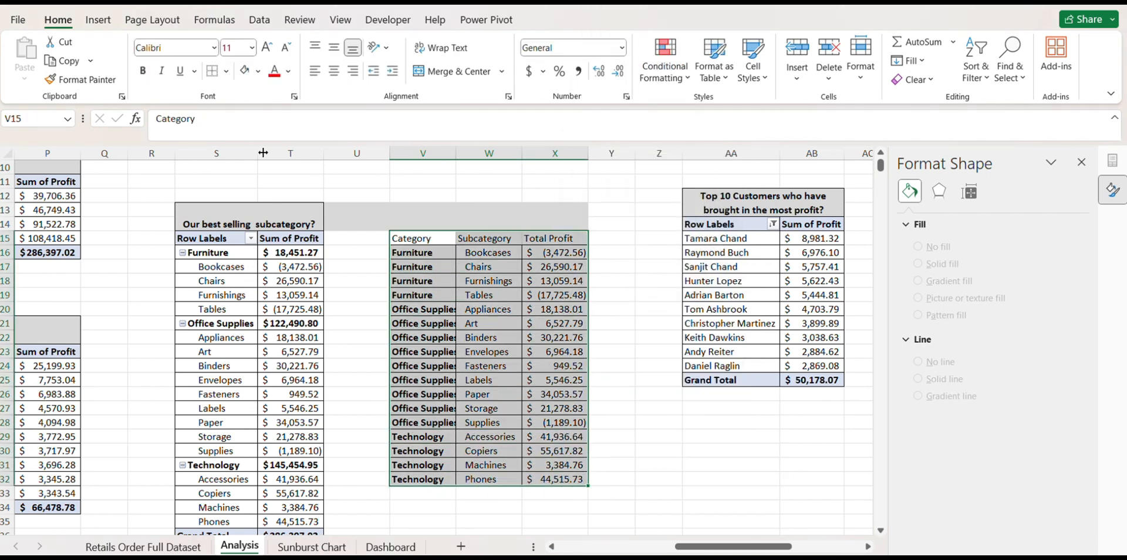
left_click(226, 71)
left_click(244, 221)
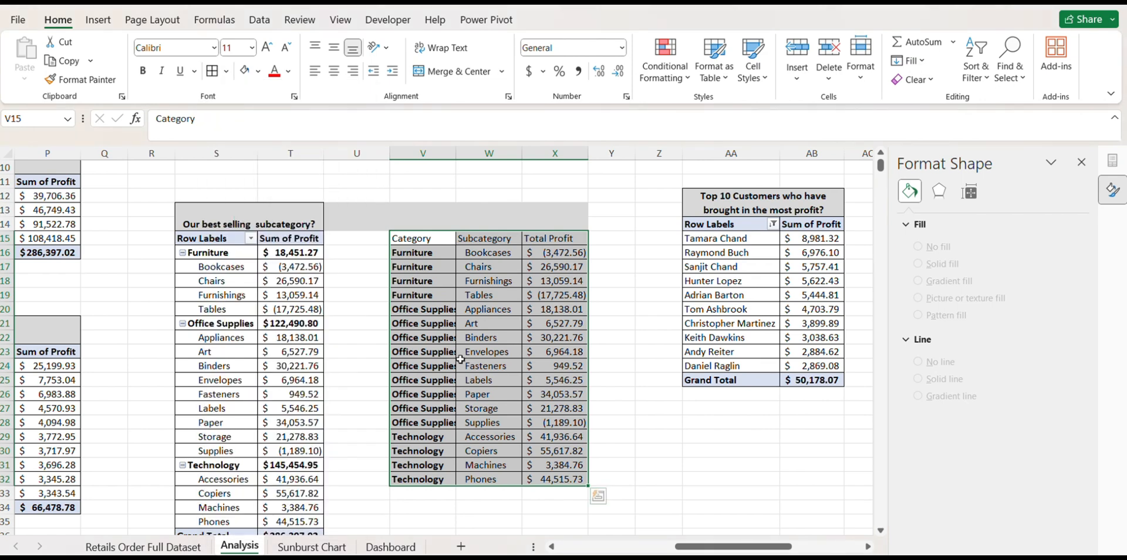
double_click(455, 153)
left_click(504, 323)
Copy the "Our best selling subcategory?" heading above the restructured table, merged across V13:X14 and centred both horizontally and vertically
left_click(293, 219)
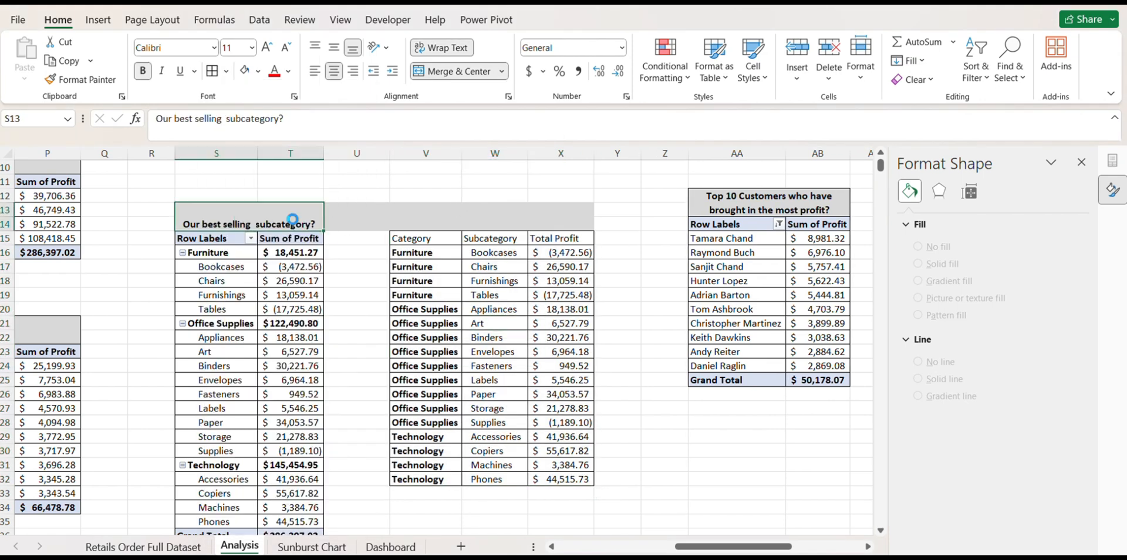
left_click(451, 213)
key("ctrl+v")
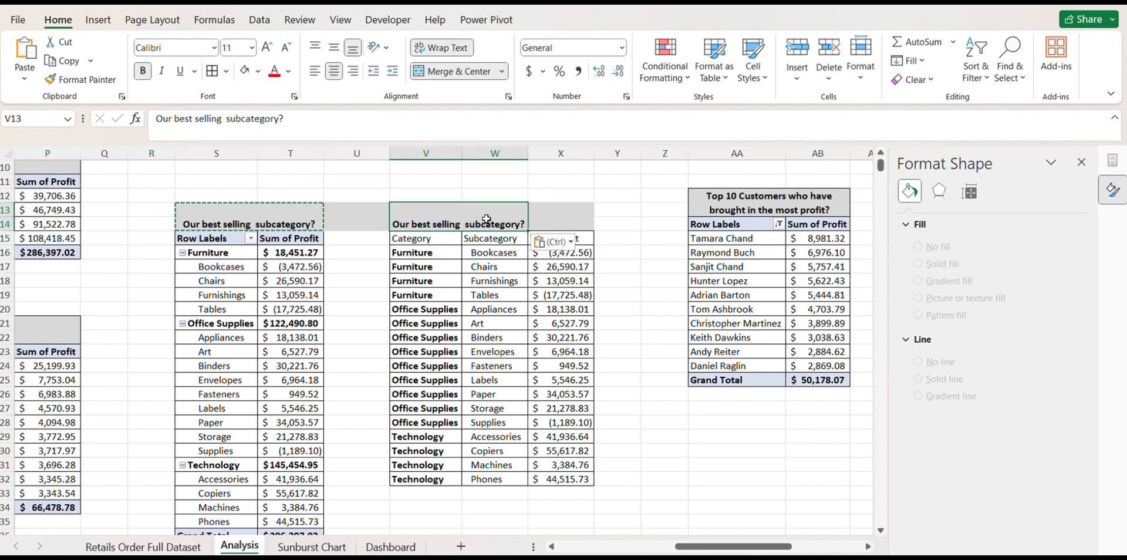
left_click_drag(487, 219, 563, 222)
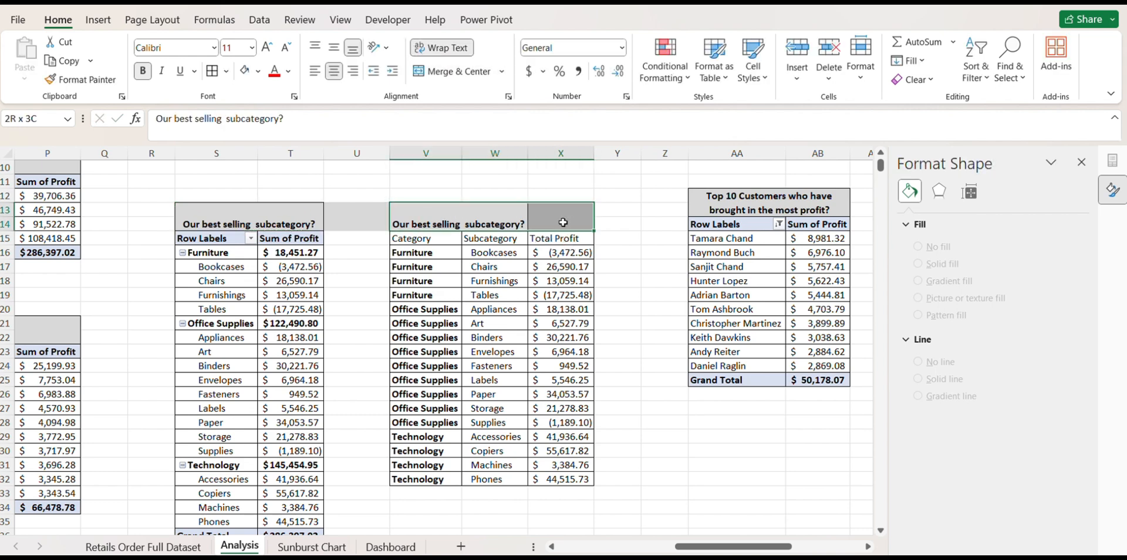
left_click(454, 71)
left_click(337, 47)
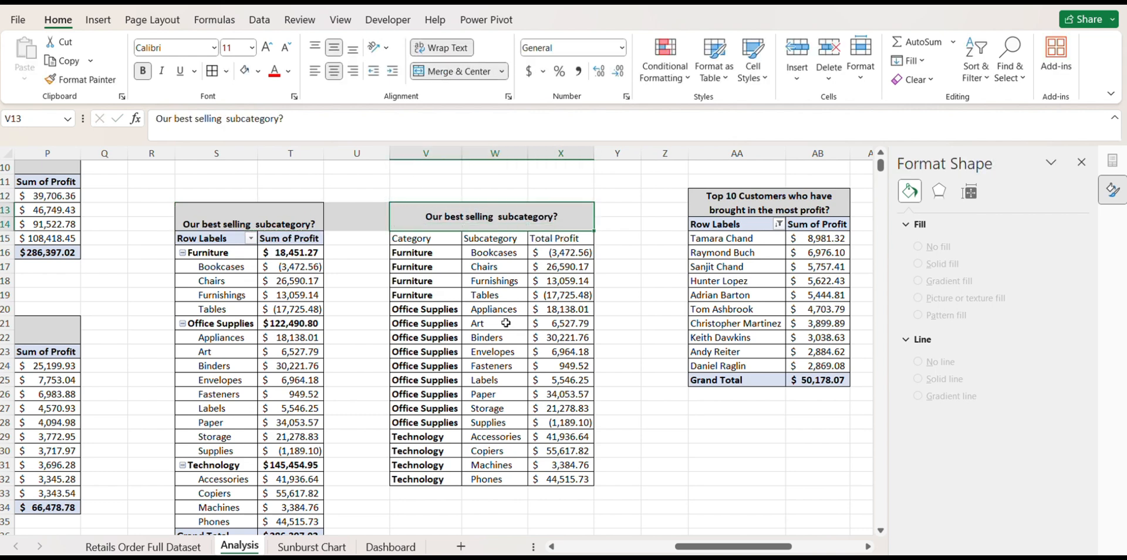
left_click(622, 448)
Insert a treemap chart from the Category, Subcategory and Total Profit table in V15:X32
left_click_drag(552, 309, 506, 337)
left_click_drag(442, 240, 566, 477)
left_click(98, 20)
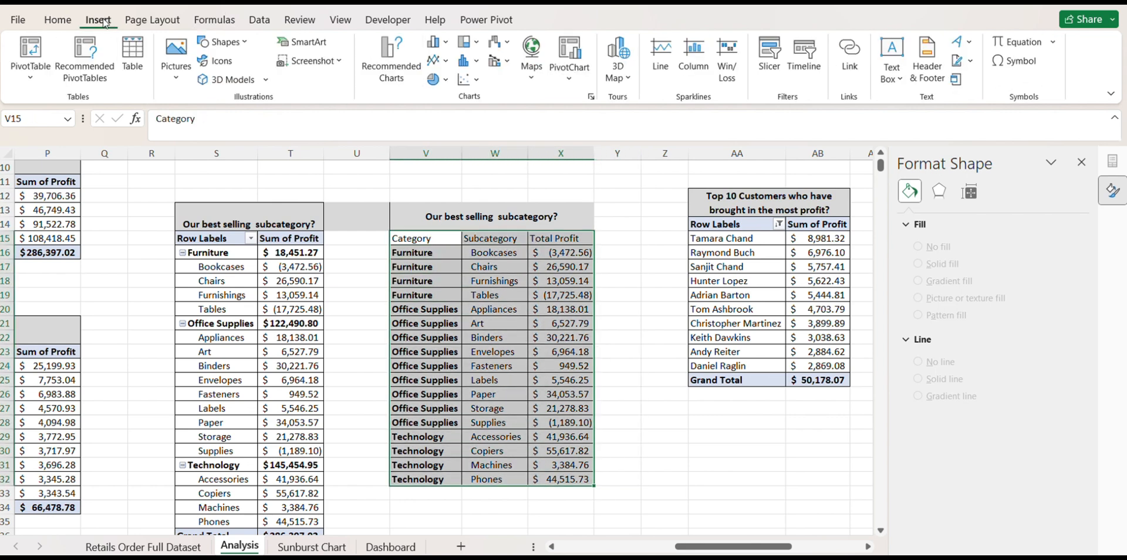
left_click(470, 43)
left_click(492, 134)
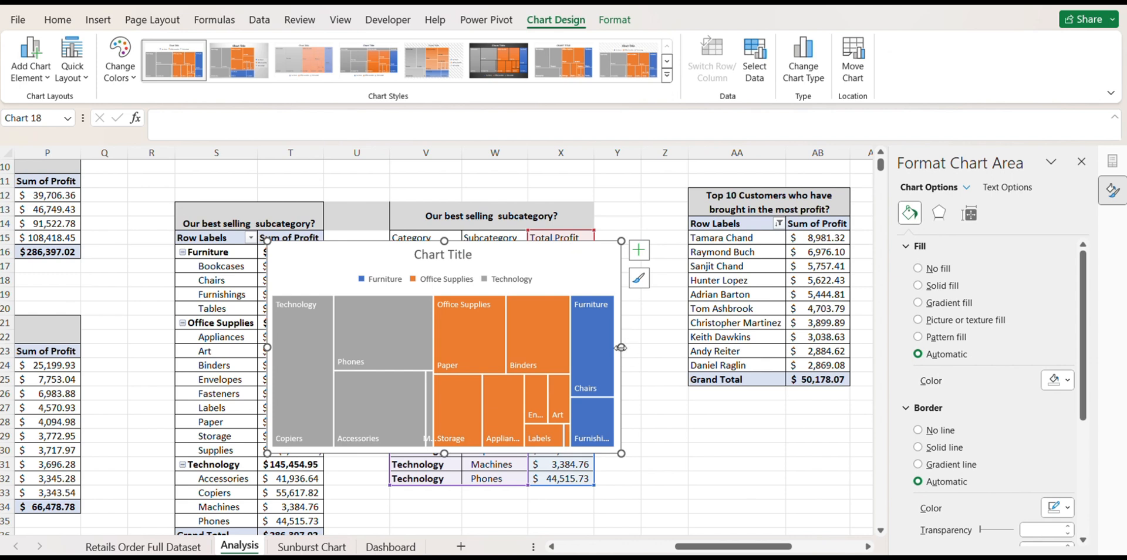
Resize the treemap chart to span about columns T to Y and rows 16 to 32
left_click_drag(621, 348, 761, 347)
left_click_drag(512, 452, 515, 558)
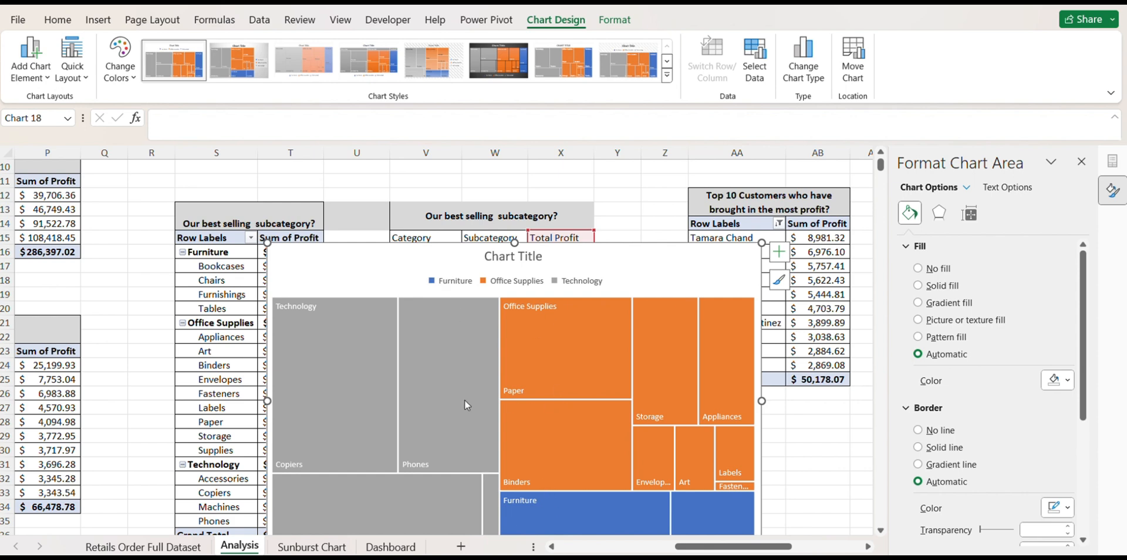
scroll(464, 399, "down", 2)
scroll(411, 369, "up", 1)
scroll(363, 339, "right", 4)
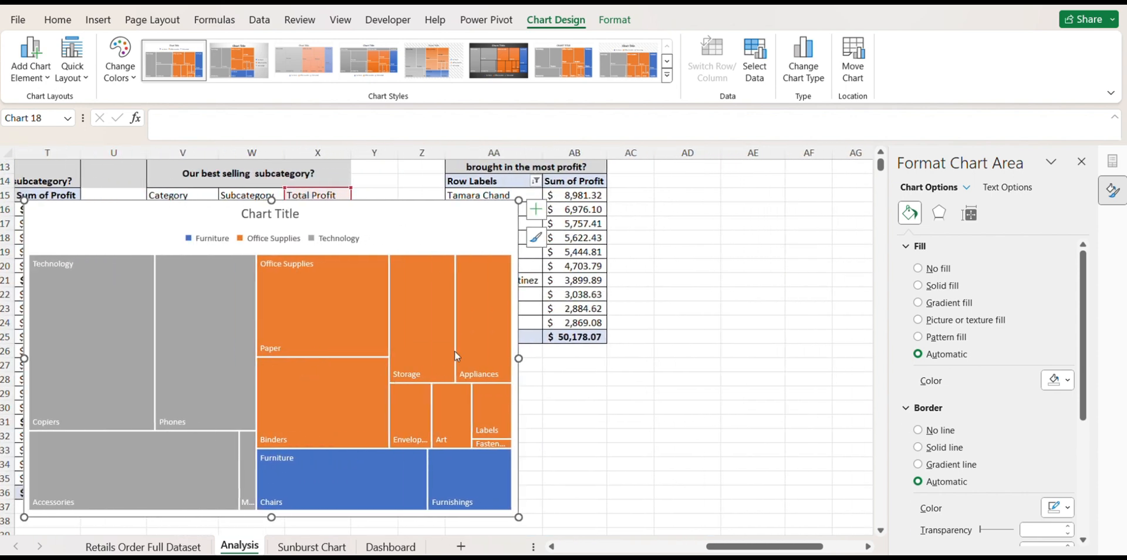
left_click_drag(518, 516, 421, 440)
scroll(523, 279, "up", 2)
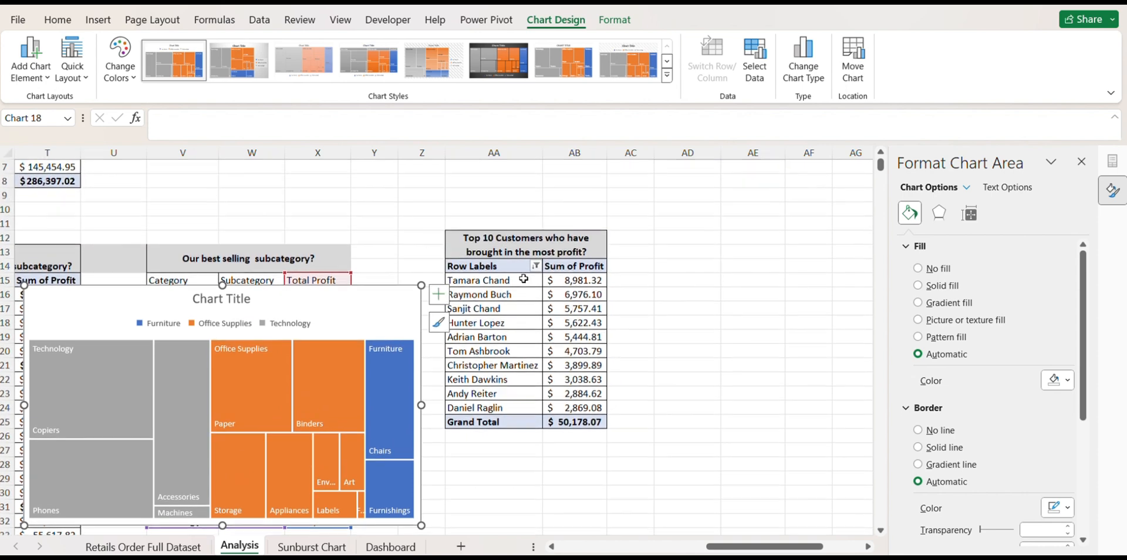
Check the chart types planned in the notes and insert a clustered bar PivotChart from the Top 10 Customers table
key("alt+Tab")
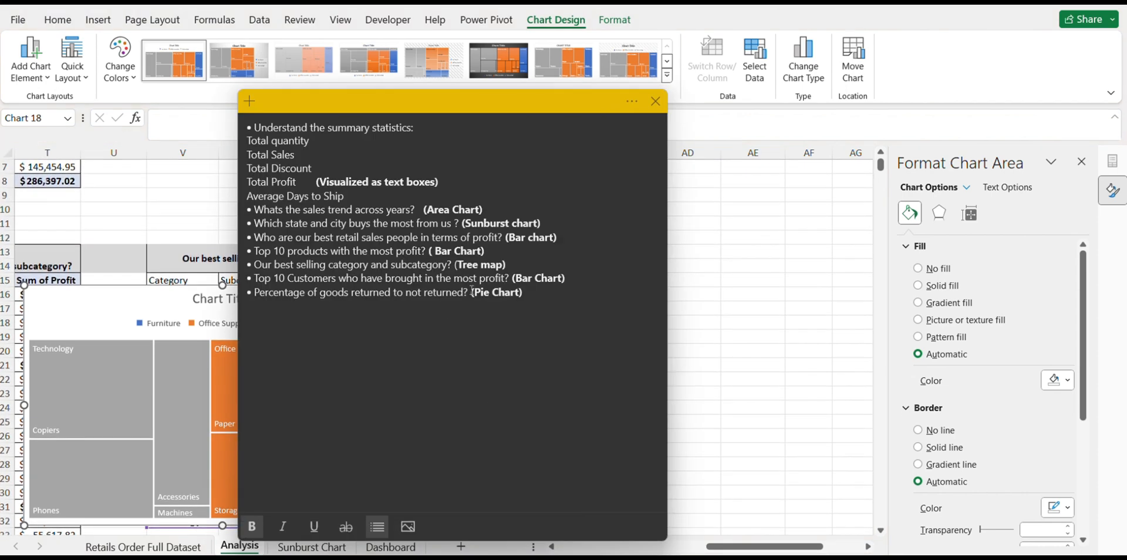
key("alt+Tab")
left_click(487, 271)
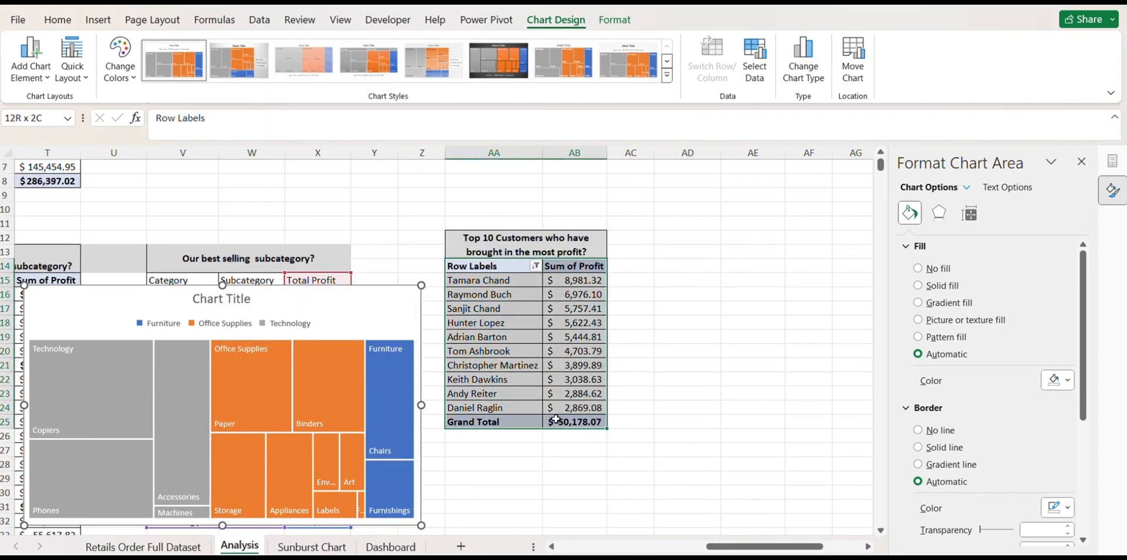
left_click(97, 22)
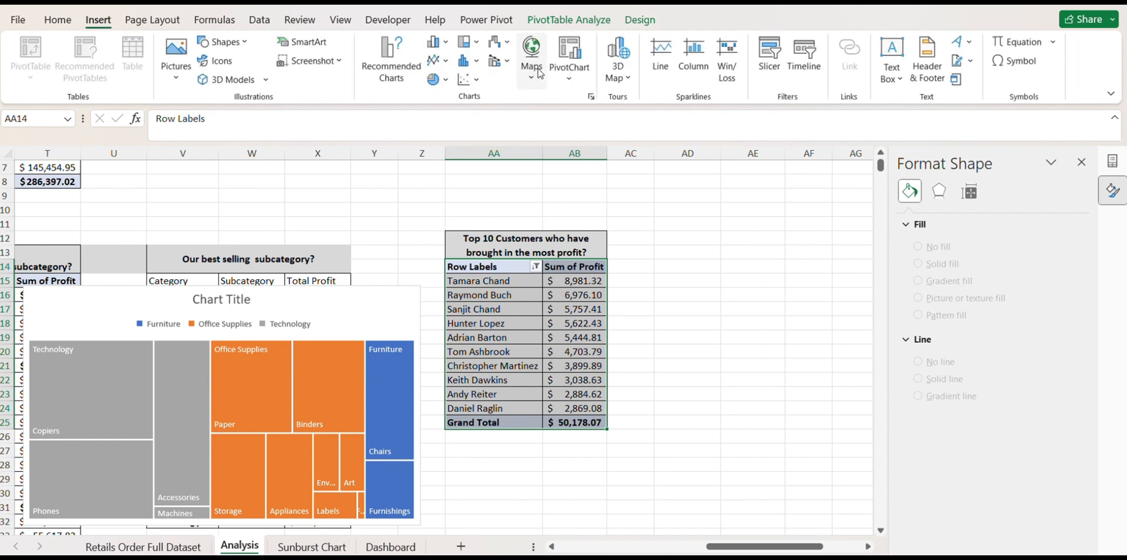
left_click(445, 42)
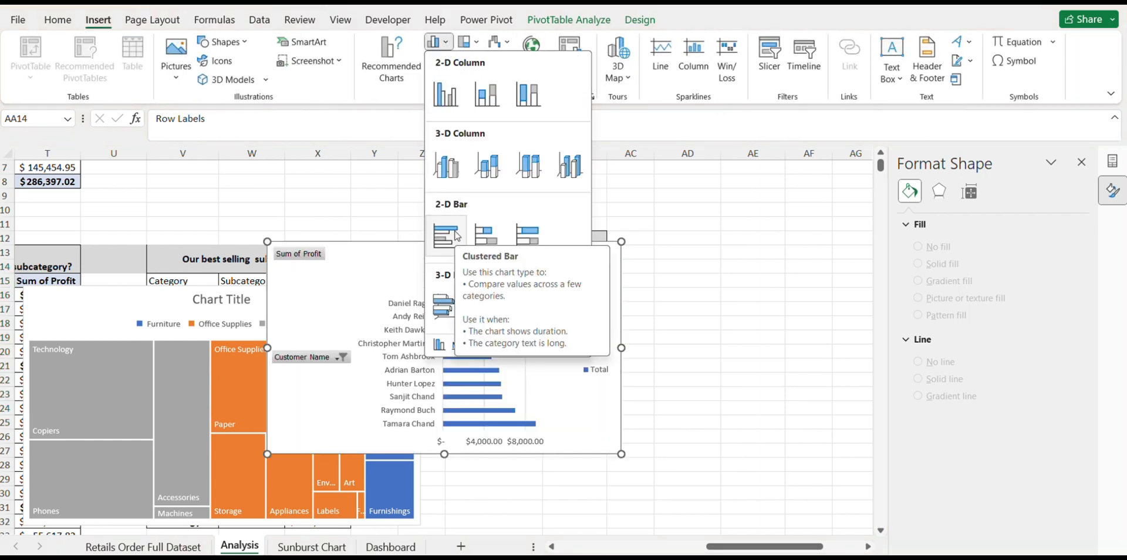
left_click(464, 345)
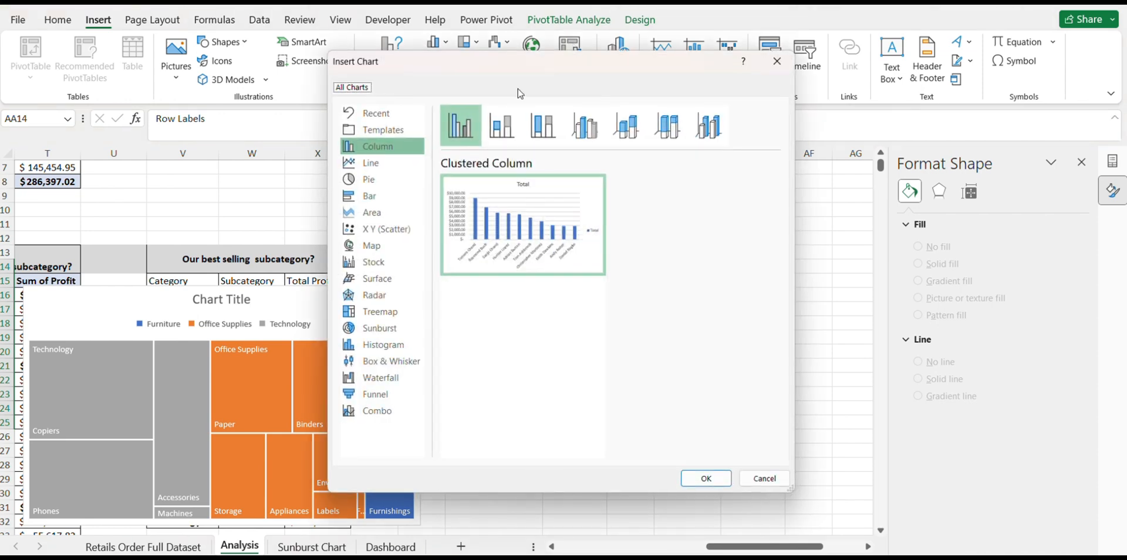
left_click(382, 195)
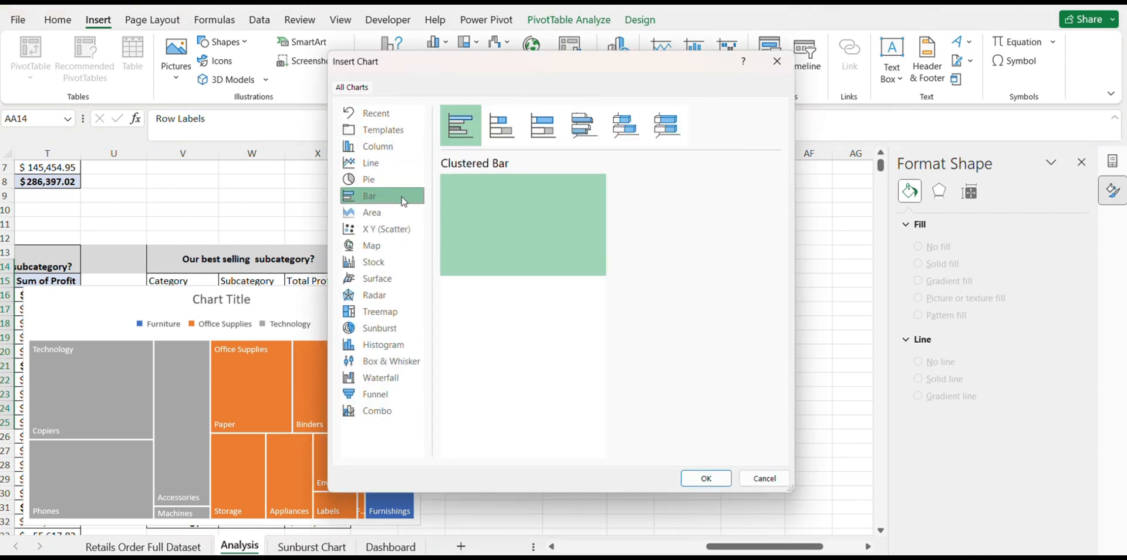
left_click(723, 486)
Remove the legend, gridlines and value axis from the top 10 customers bar chart
left_click(593, 369)
key("Delete")
left_click(557, 343)
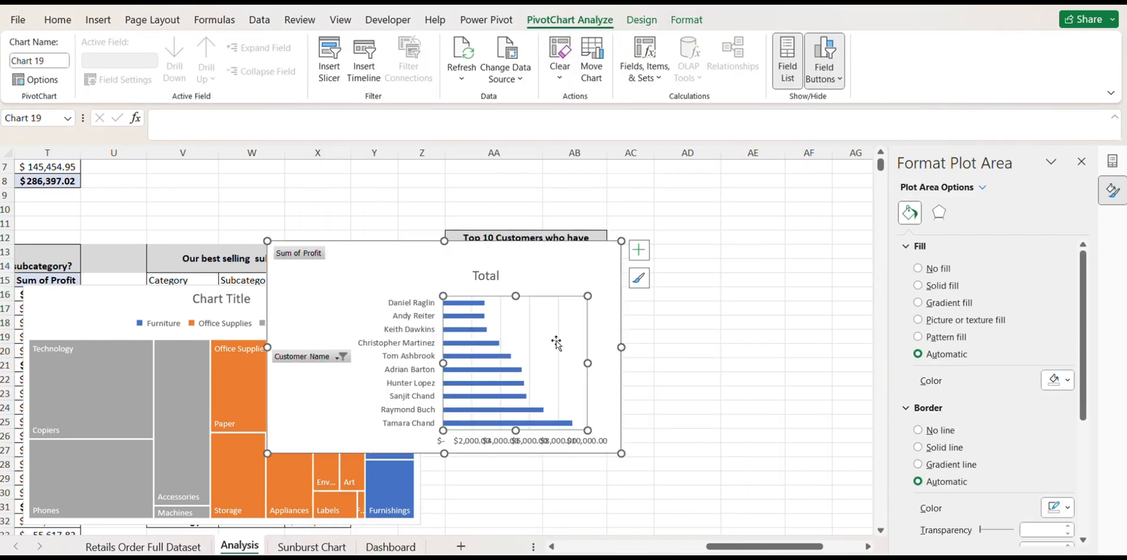
left_click(557, 343)
key("Delete")
left_click(580, 440)
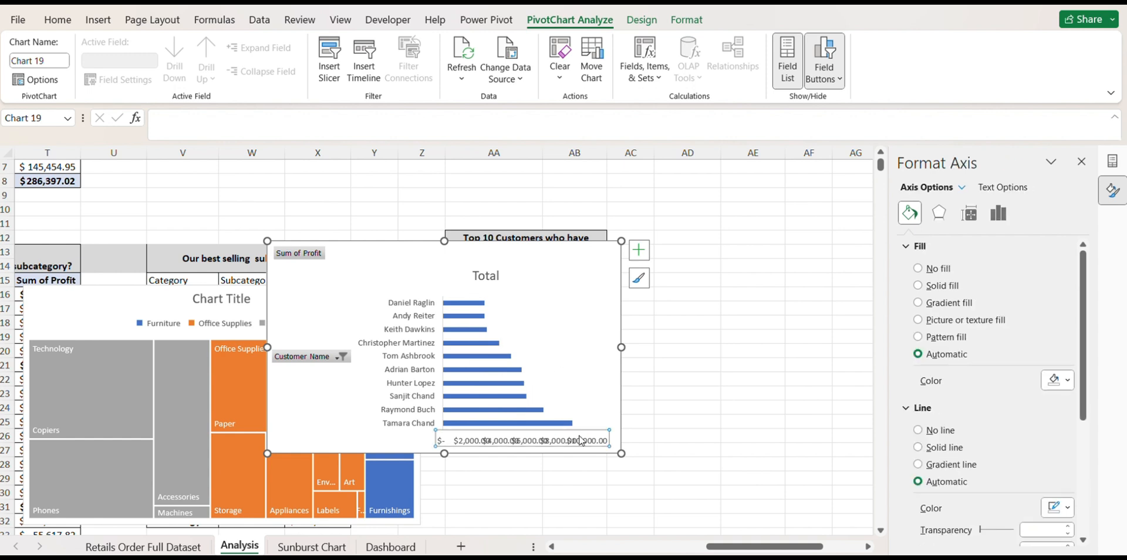
key("Delete")
Hide all field buttons on the top 10 customers bar chart
left_click(304, 359)
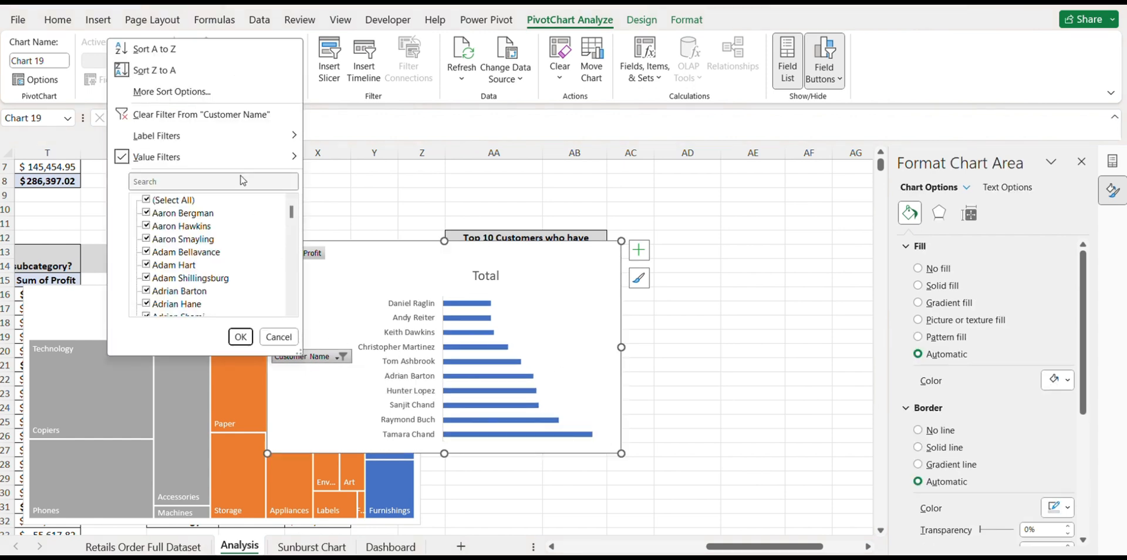
right_click(338, 356)
left_click(410, 517)
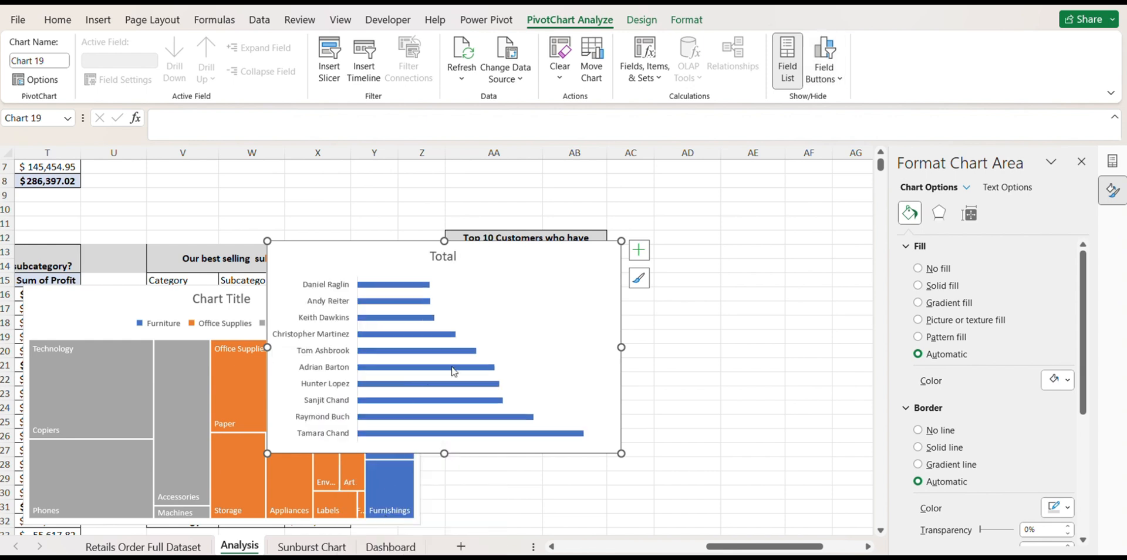
Add data labels to the top 10 customers bar chart, positioned at Inside End
left_click(463, 310)
left_click(638, 254)
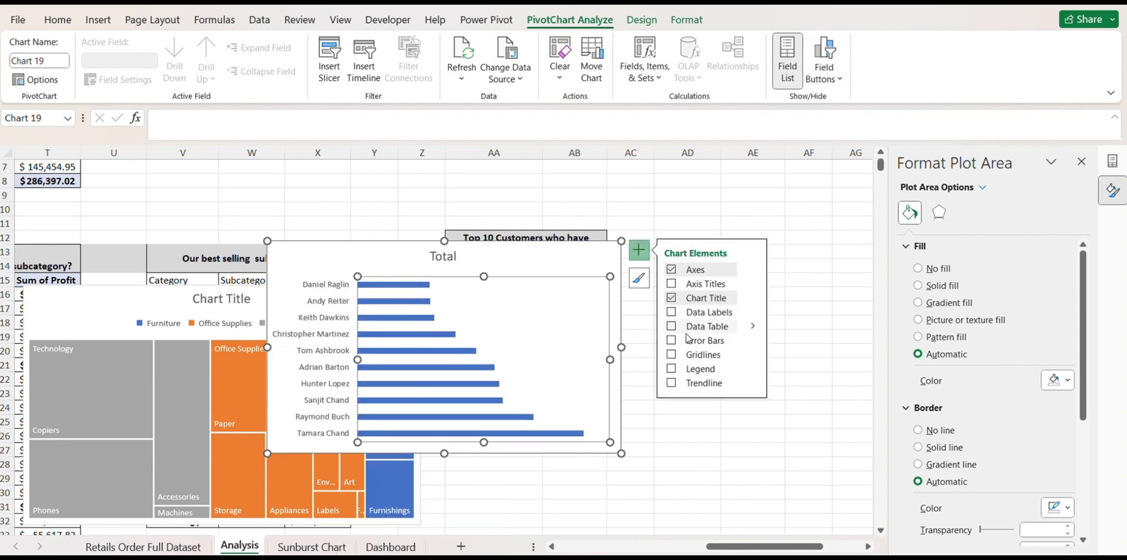
left_click(672, 313)
left_click(753, 311)
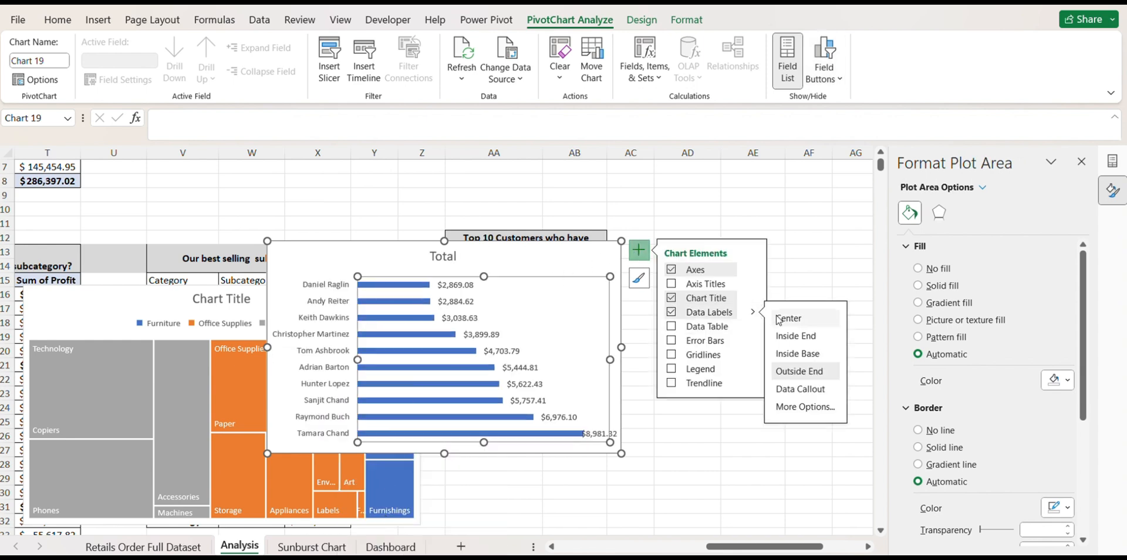
left_click(787, 344)
Set the customer chart's data labels to a white font with no fill
left_click(399, 301)
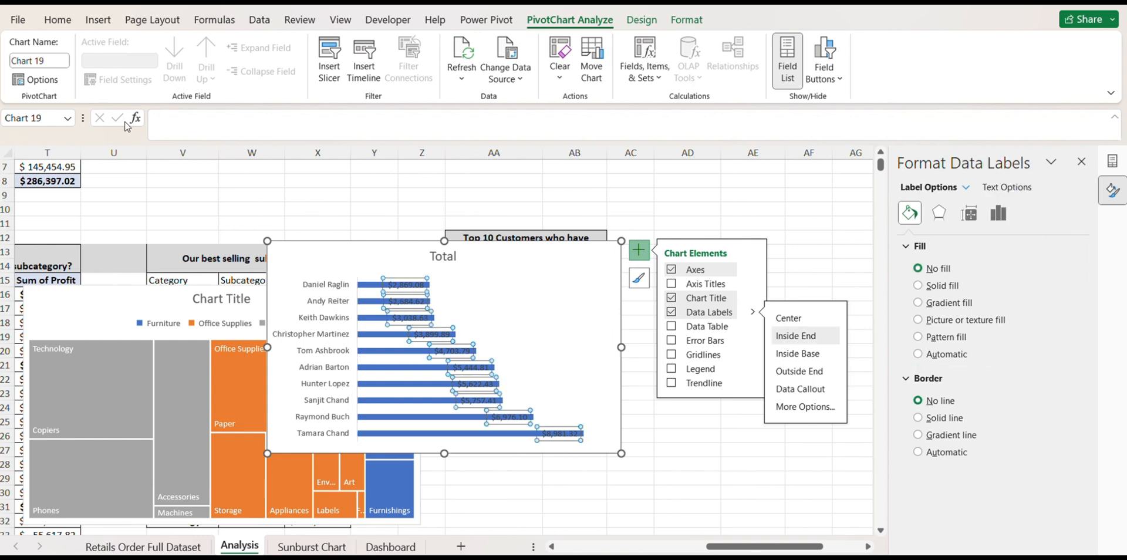
left_click(58, 20)
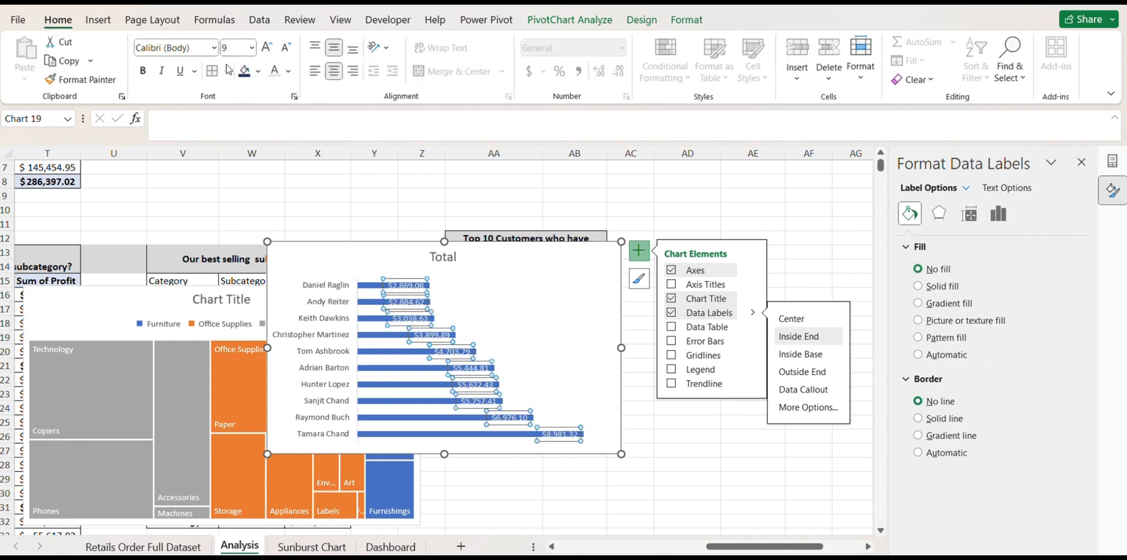
left_click(246, 74)
left_click(259, 71)
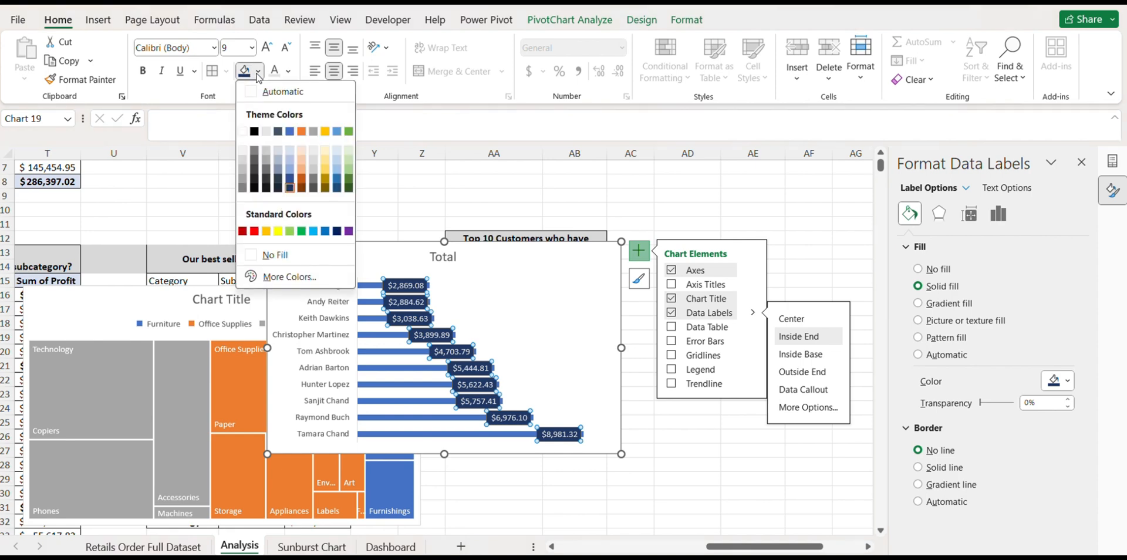
left_click(261, 255)
Fill the customer chart's bars with dark blue and reduce the series gap width
left_click(367, 289)
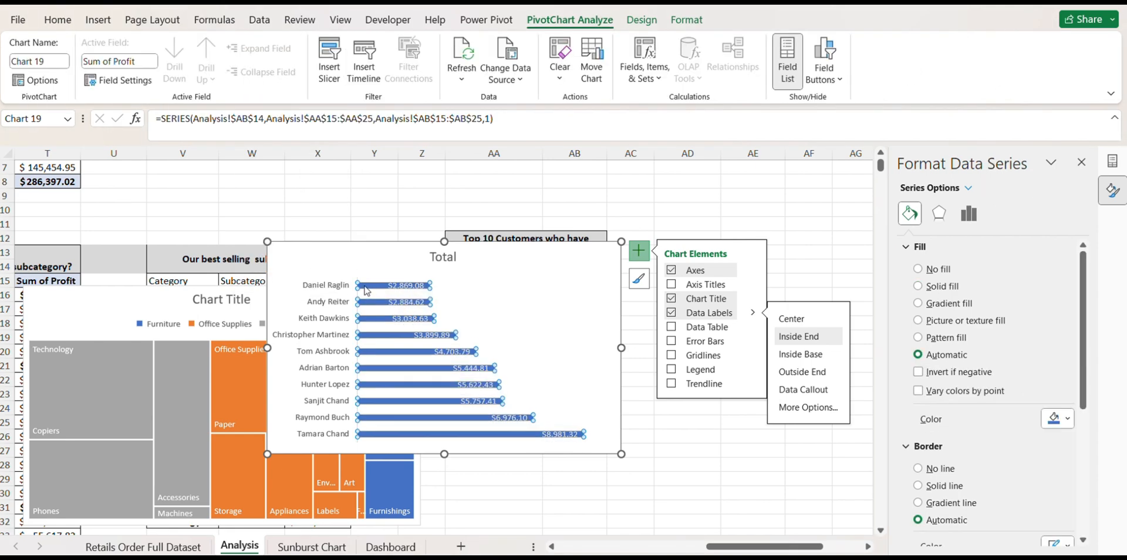
left_click(59, 20)
left_click(258, 71)
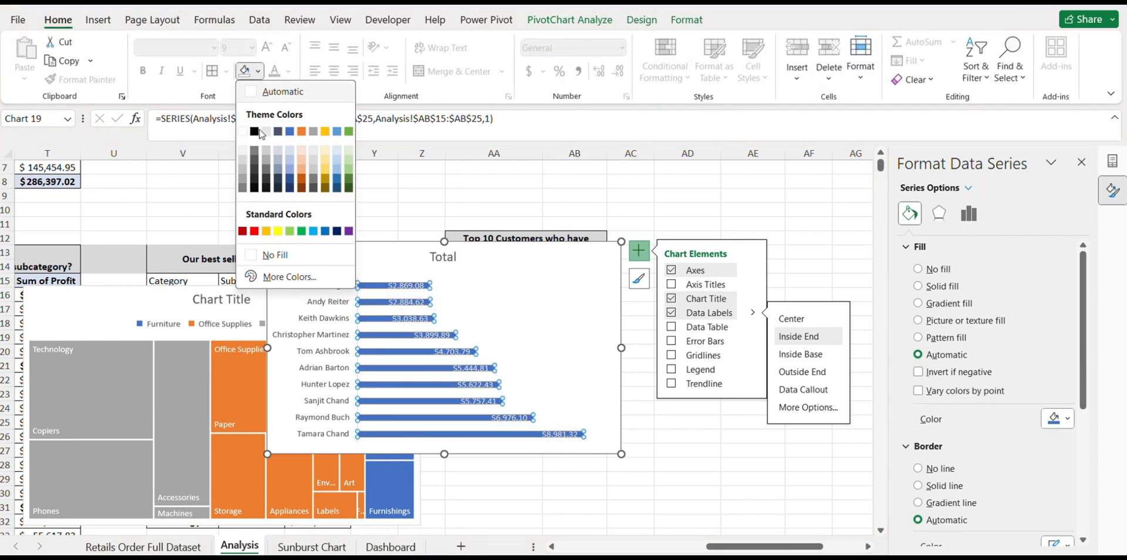
left_click(280, 175)
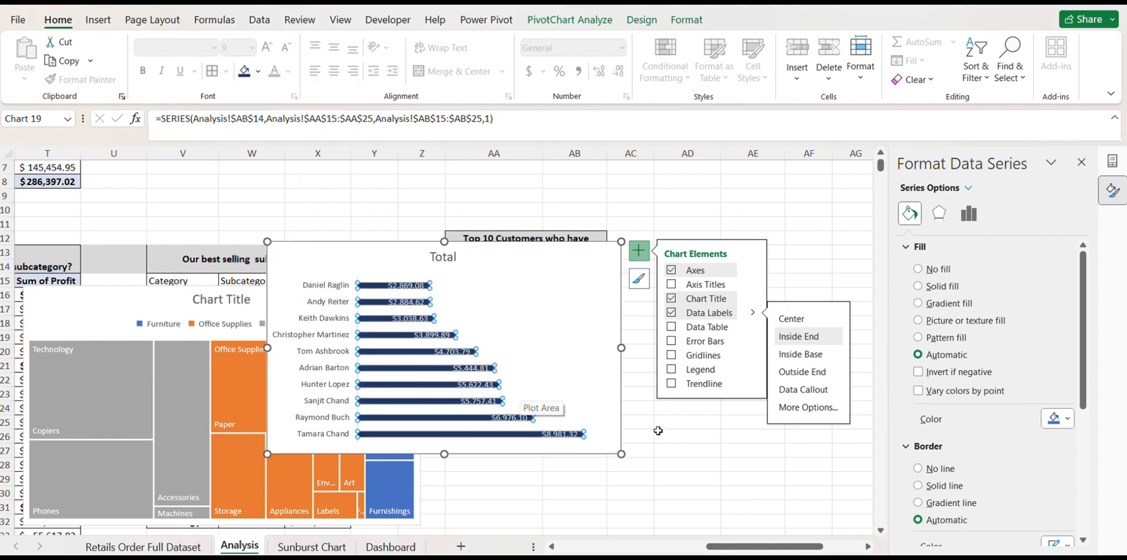
left_click(969, 213)
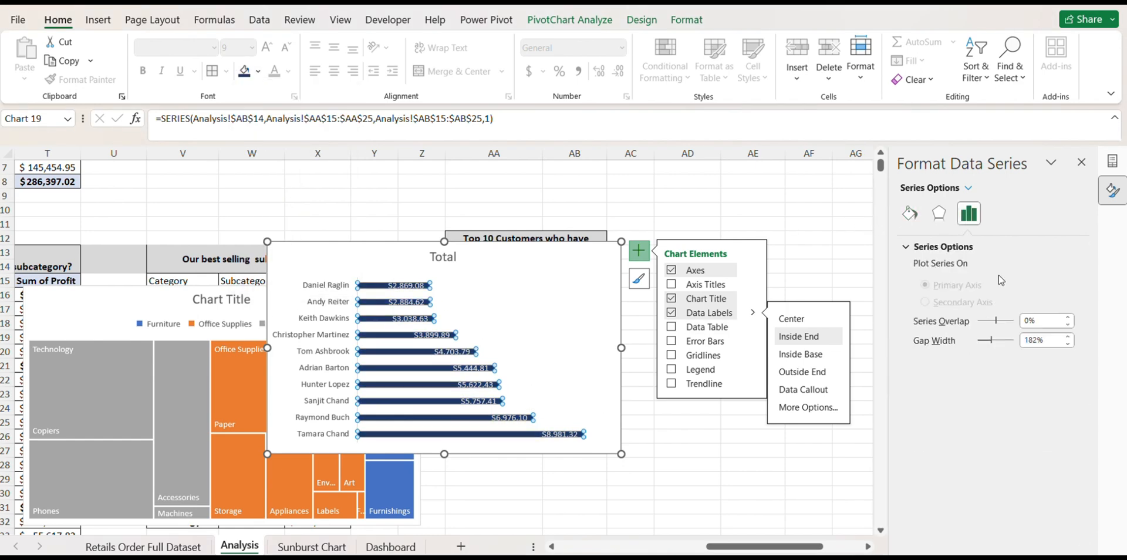
left_click_drag(992, 343, 985, 347)
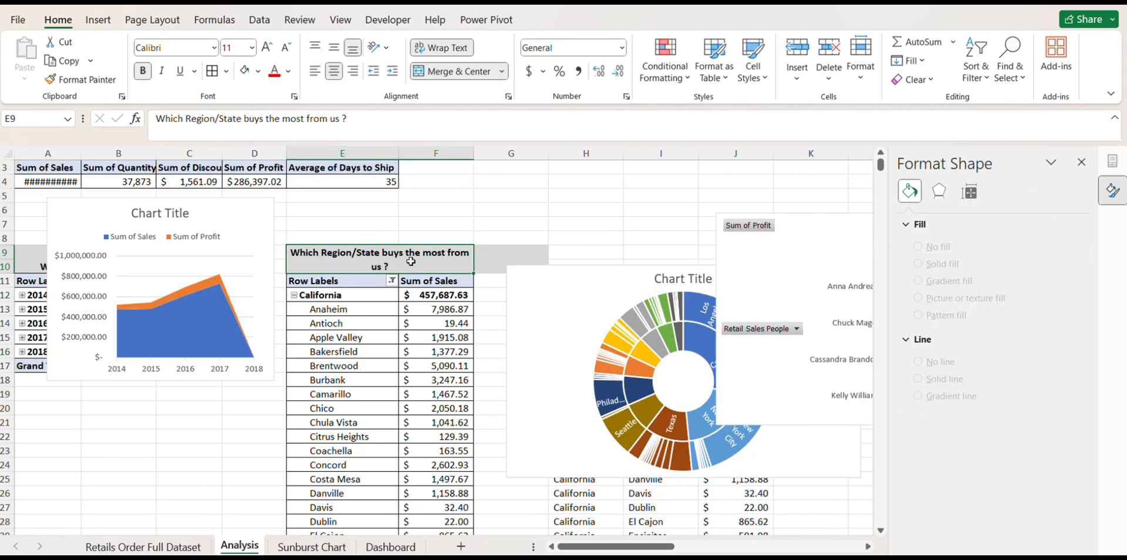
Title the sunburst chart "Which Region/State buys the most from us ?" and move it beside the area chart
left_click(681, 278)
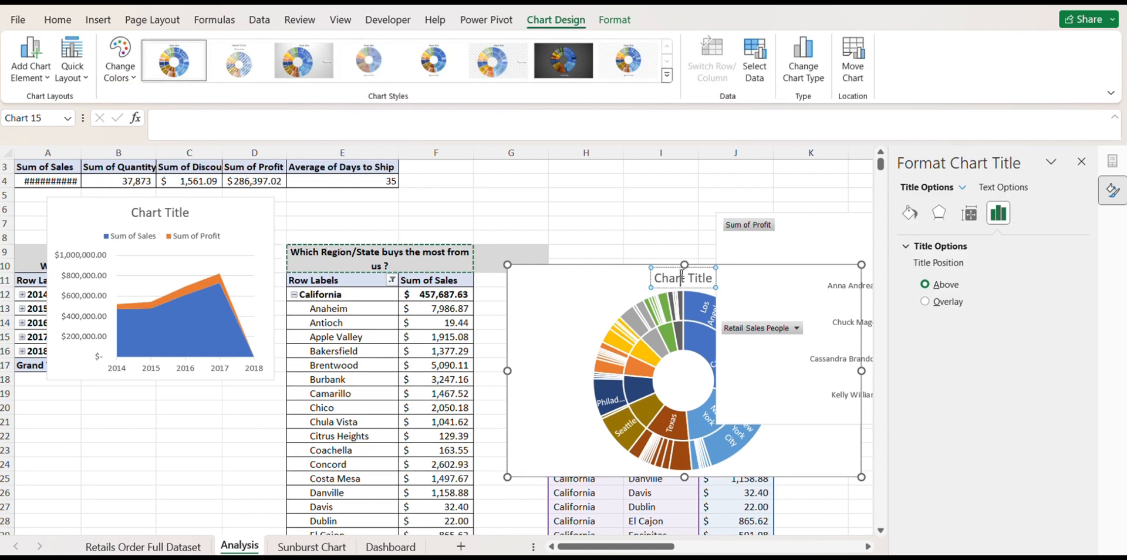
triple_click(682, 277)
type("Which Region/State buys the most from us ?")
left_click(555, 306)
left_click_drag(519, 275, 330, 274)
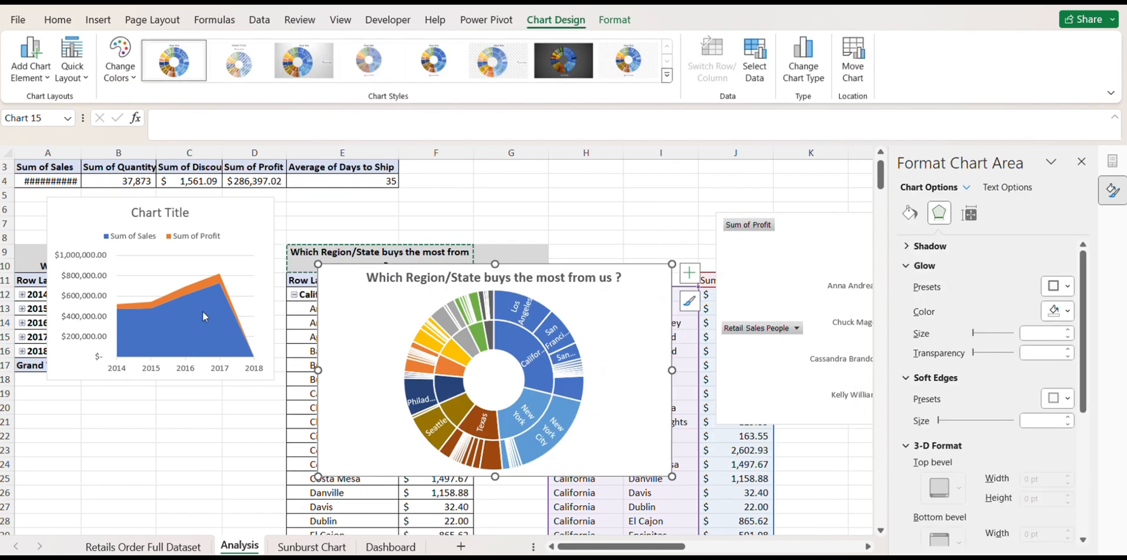
Copy the heading "Whats the sales trend across years?" into the area chart's title
scroll(204, 317, "up", 1)
left_click(40, 285)
key("ctrl+c")
triple_click(155, 242)
key("ctrl+v")
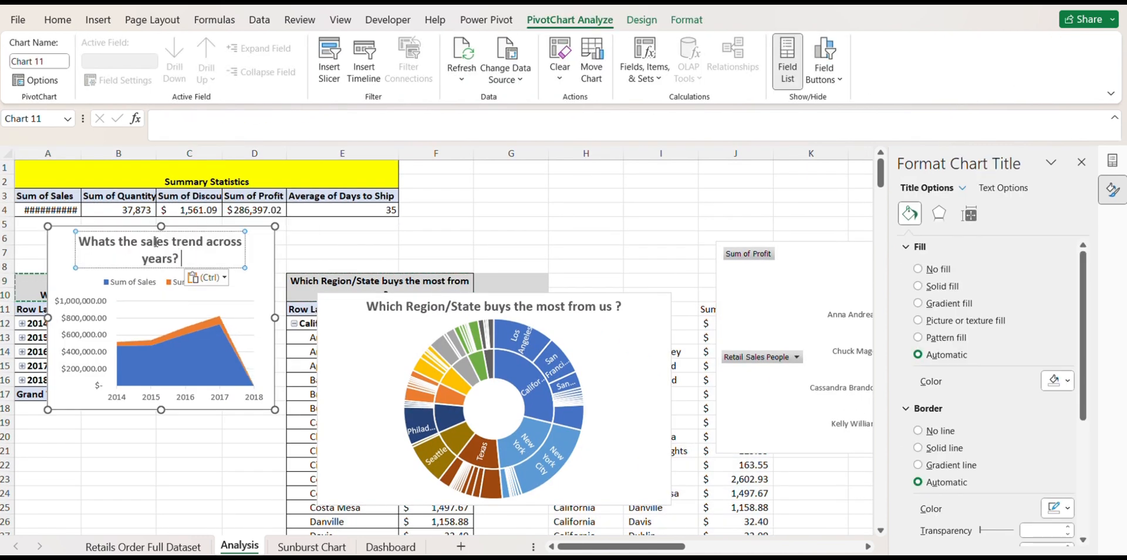
left_click(229, 322)
Copy the heading "Who are our best retail sales people in terms of profit?" into the sales people chart's title
scroll(302, 403, "right", 8)
left_click(604, 294)
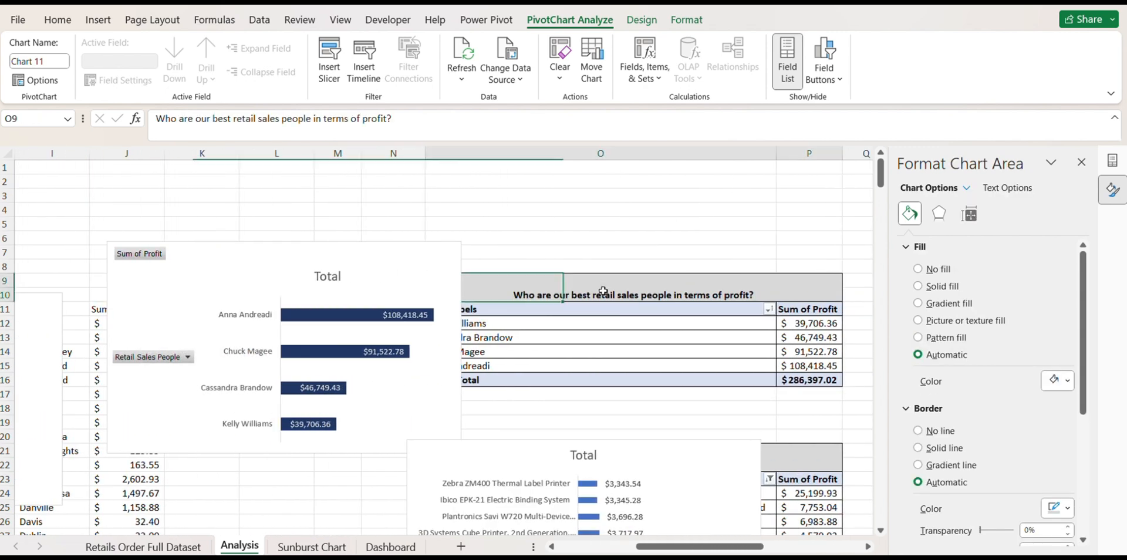
key("ctrl+c")
triple_click(331, 276)
key("ctrl+v")
left_click(364, 320)
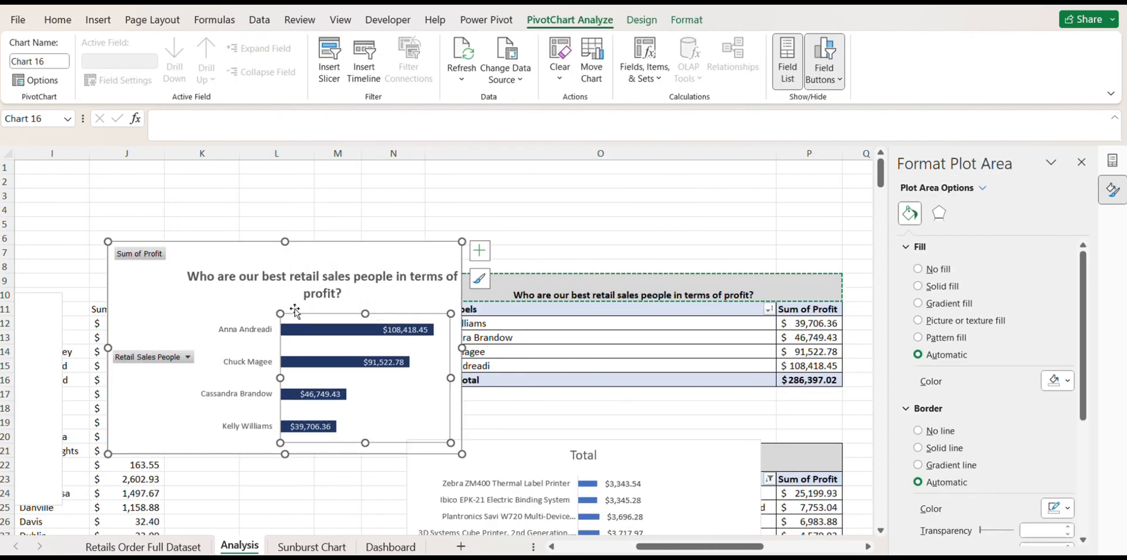
Reduce the sales people chart's title font size to 10.5 so it fits on one line
left_click(267, 301)
left_click(225, 303)
left_click_drag(182, 286, 177, 288)
left_click(245, 277)
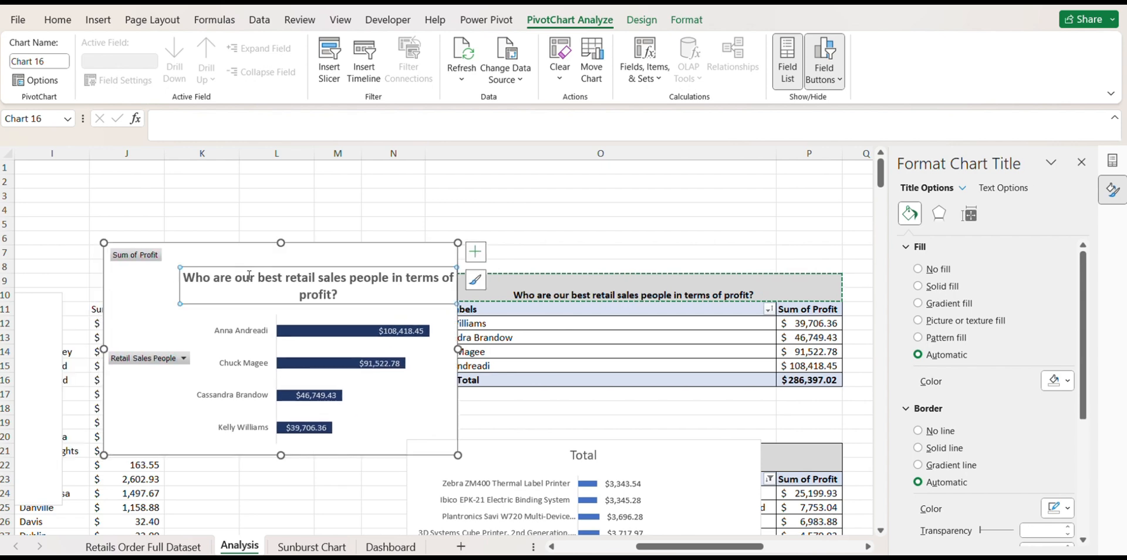
left_click(63, 24)
left_click(286, 47)
left_click(286, 47)
left_click(286, 48)
left_click(286, 48)
left_click(286, 48)
left_click(267, 47)
left_click(267, 47)
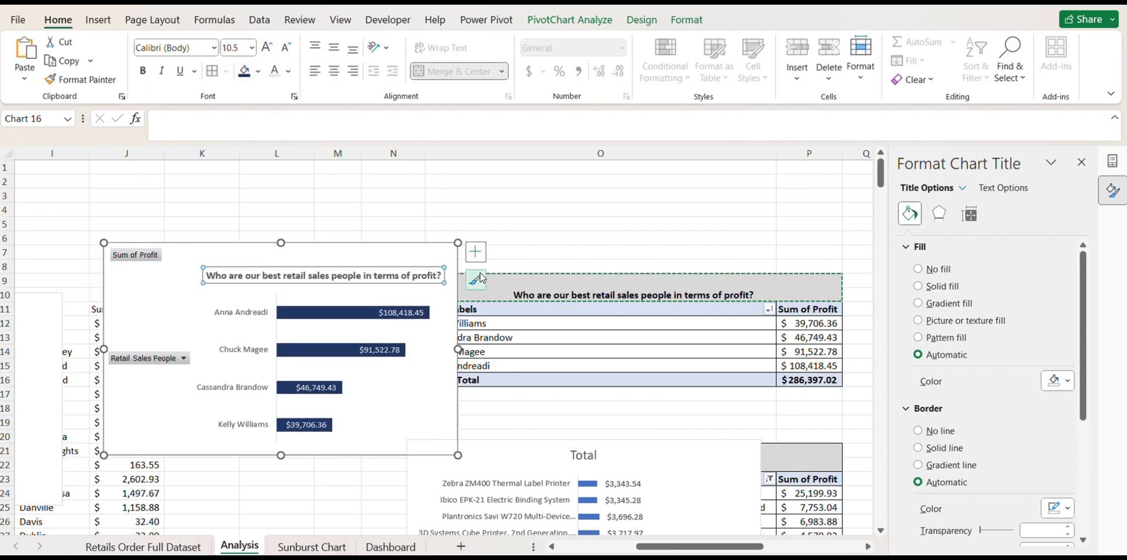
Copy the heading "Top 10 products with the most profit?" into the product chart's title
scroll(521, 478, "down", 5)
left_click_drag(552, 261, 529, 323)
left_click(599, 257)
key("ctrl+c")
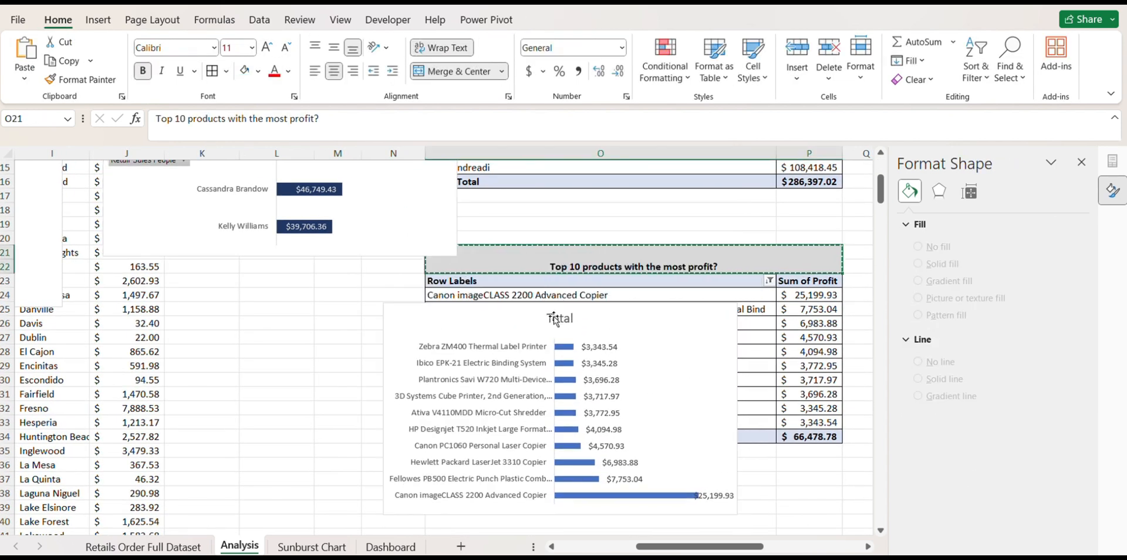
triple_click(556, 321)
key("ctrl+v")
Title the treemap "Our best selling Category and subcategory by Profit?", starting from the subcategory table's heading
scroll(717, 340, "right", 4)
scroll(716, 339, "up", 3)
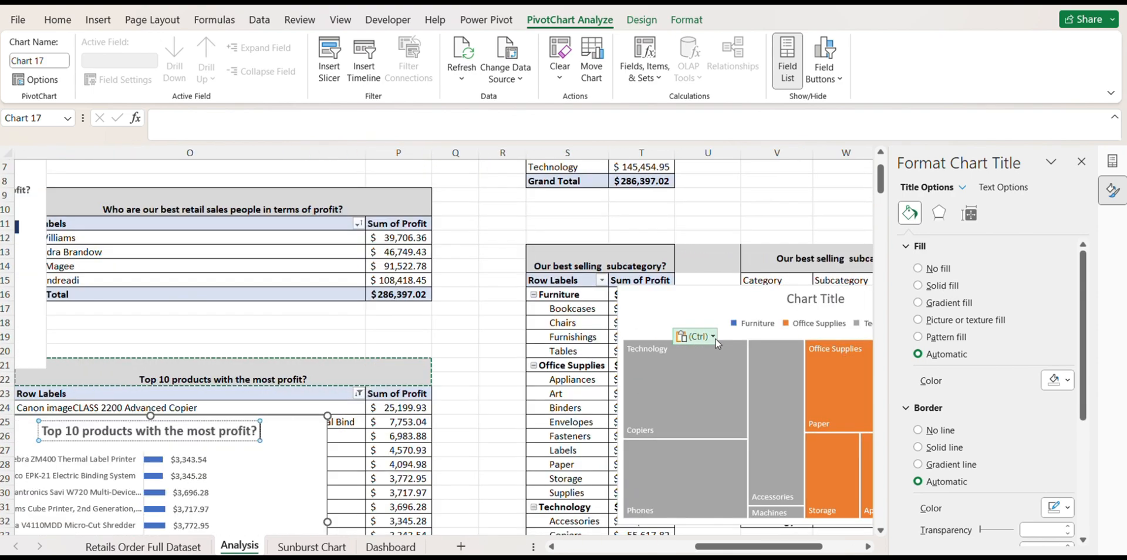
left_click(609, 263)
key("ctrl+c")
triple_click(815, 298)
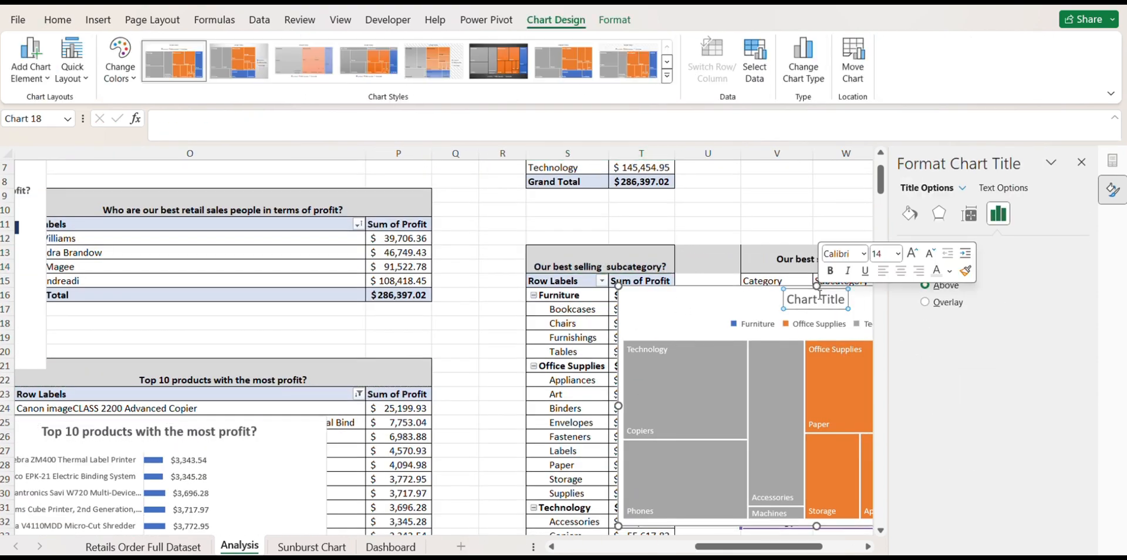
key("ctrl+v")
scroll(845, 300, "right", 2)
left_click(475, 298)
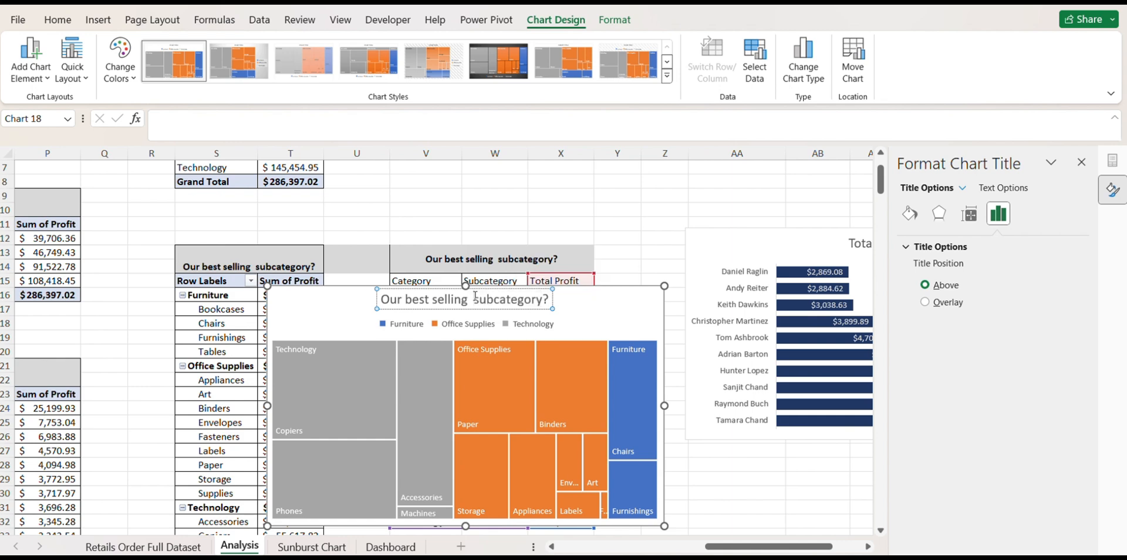
type("Category and subcategory by Profit")
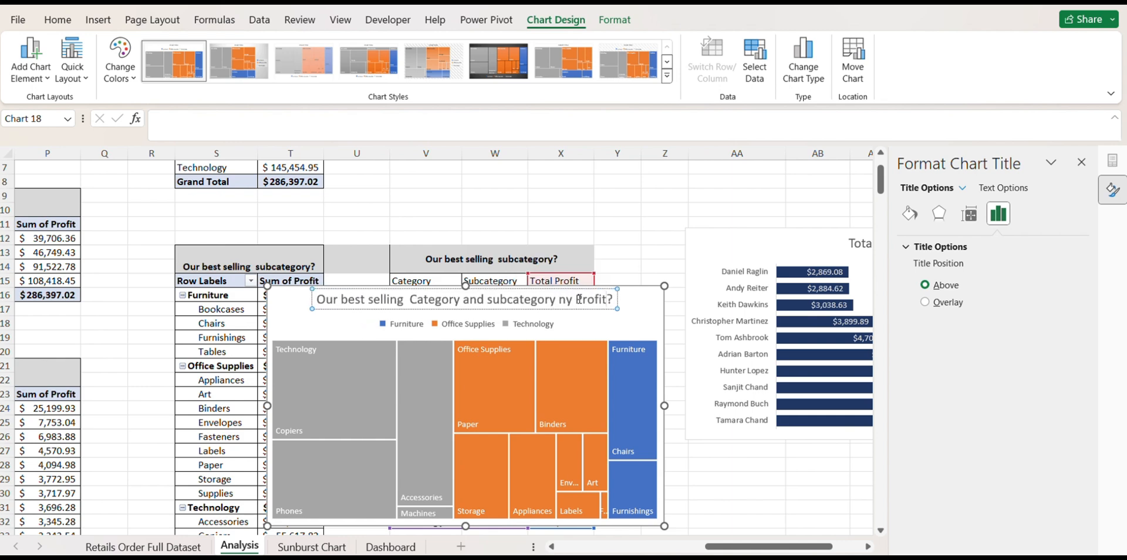
Move the customer chart beside its table and copy "Top 10 Customers who have brought in the most profit?" into its title
scroll(477, 305, "right", 3)
scroll(476, 304, "up", 1)
scroll(477, 304, "up", 1)
scroll(476, 305, "right", 1)
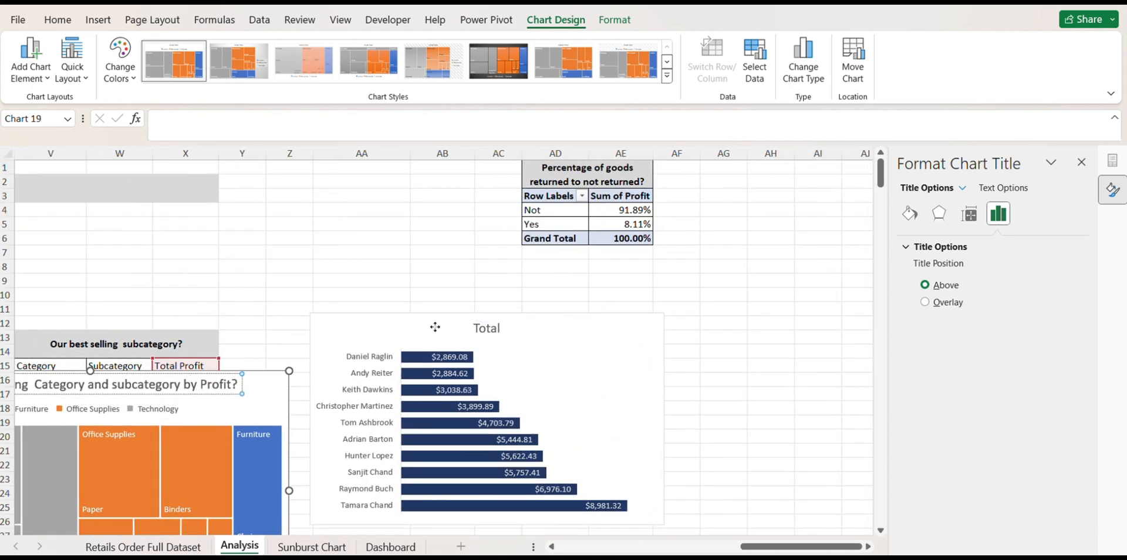
left_click_drag(435, 326, 626, 328)
left_click(391, 331)
key("ctrl+c")
double_click(680, 327)
key("ctrl+v")
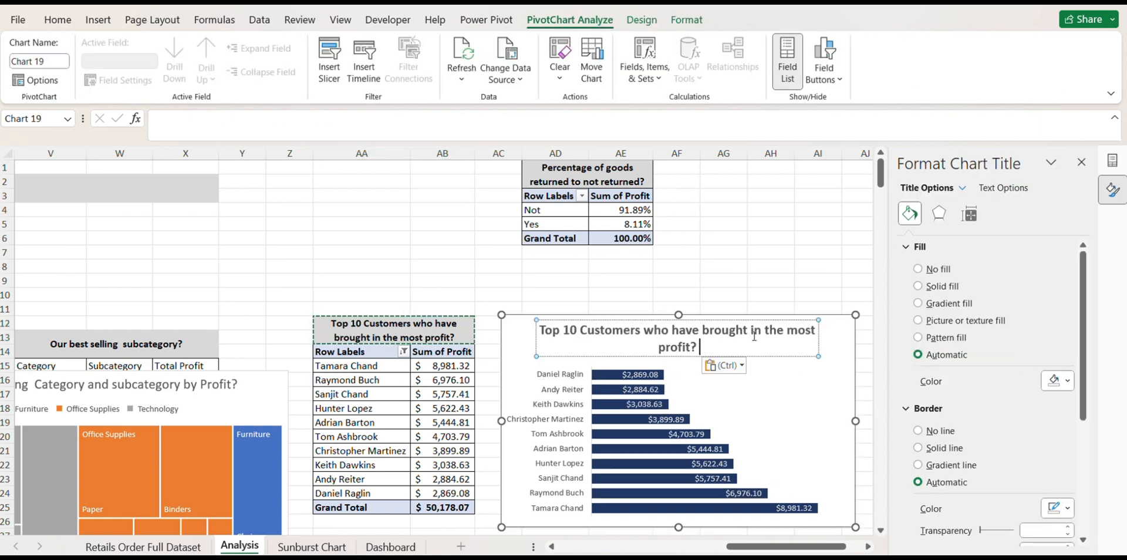
left_click(58, 19)
Insert a doughnut chart from the returned goods percentage table, shrink it and place it below the table's heading
left_click_drag(555, 209, 555, 224)
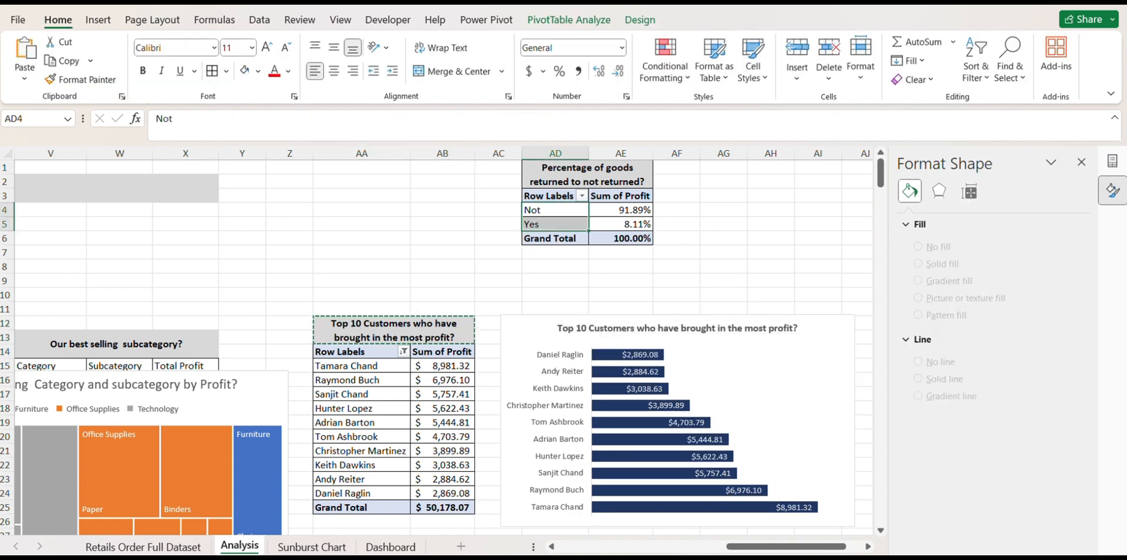
left_click(98, 19)
left_click(574, 76)
left_click(365, 180)
left_click(619, 131)
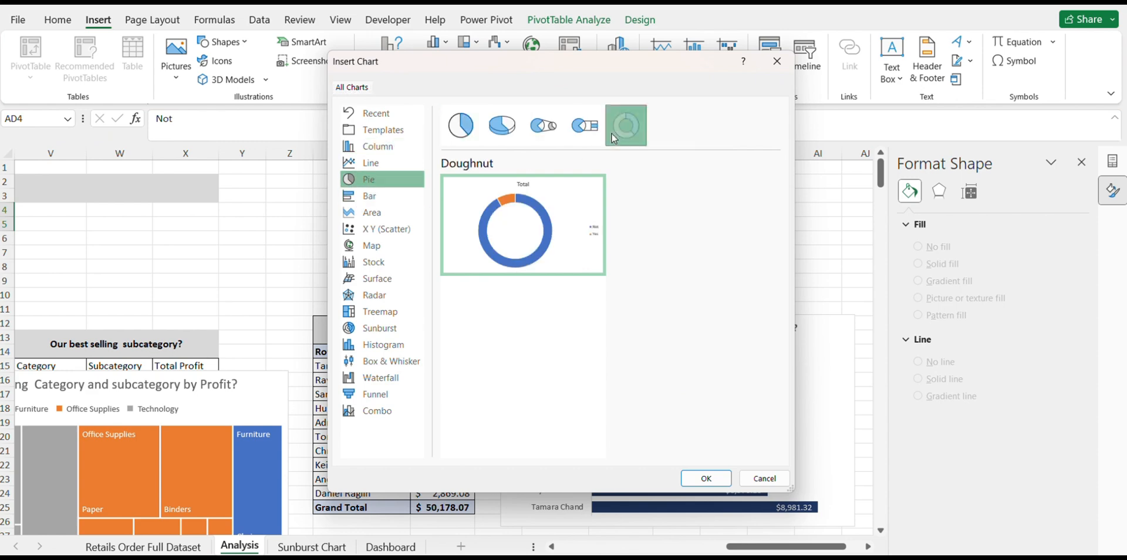
left_click(697, 474)
left_click_drag(624, 454, 493, 346)
left_click_drag(423, 328, 610, 364)
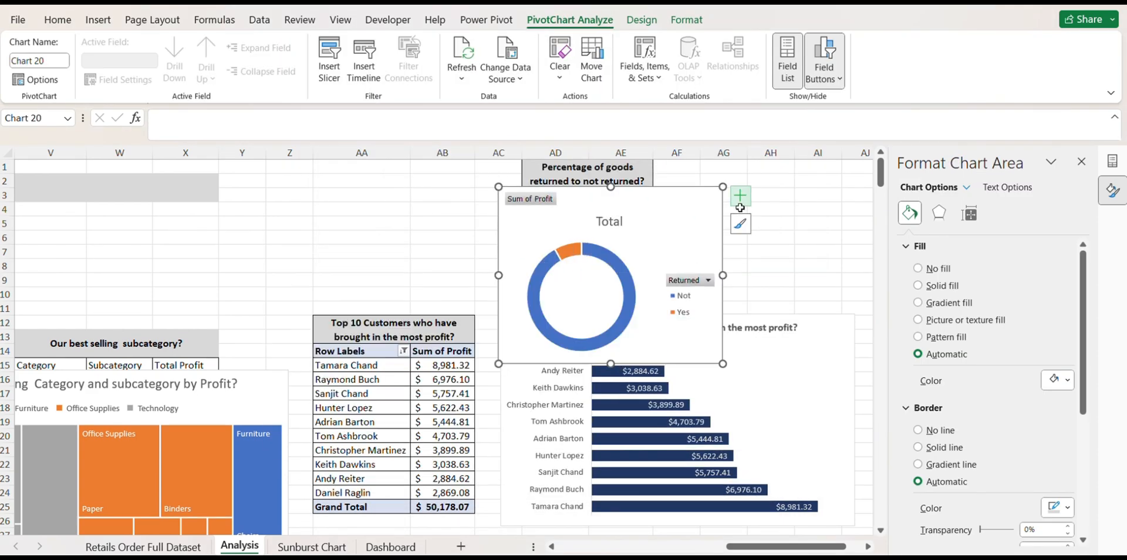
Add data labels to the doughnut chart and move both percentages outside the ring
left_click(740, 196)
left_click(773, 229)
left_click(536, 239)
left_click(603, 331)
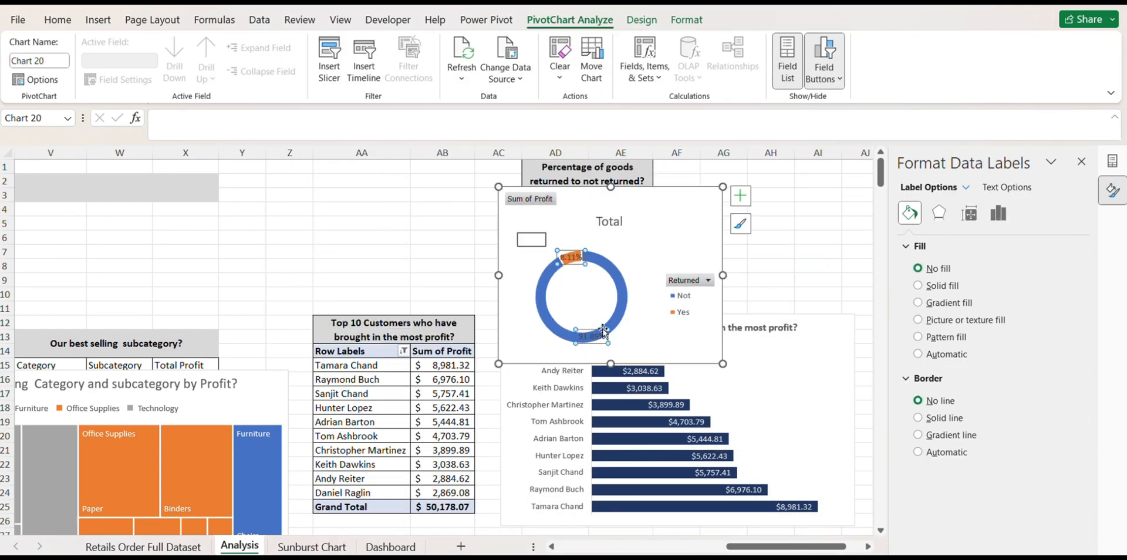
left_click(636, 332)
left_click(644, 355)
left_click(636, 334)
left_click(644, 356)
left_click(596, 348)
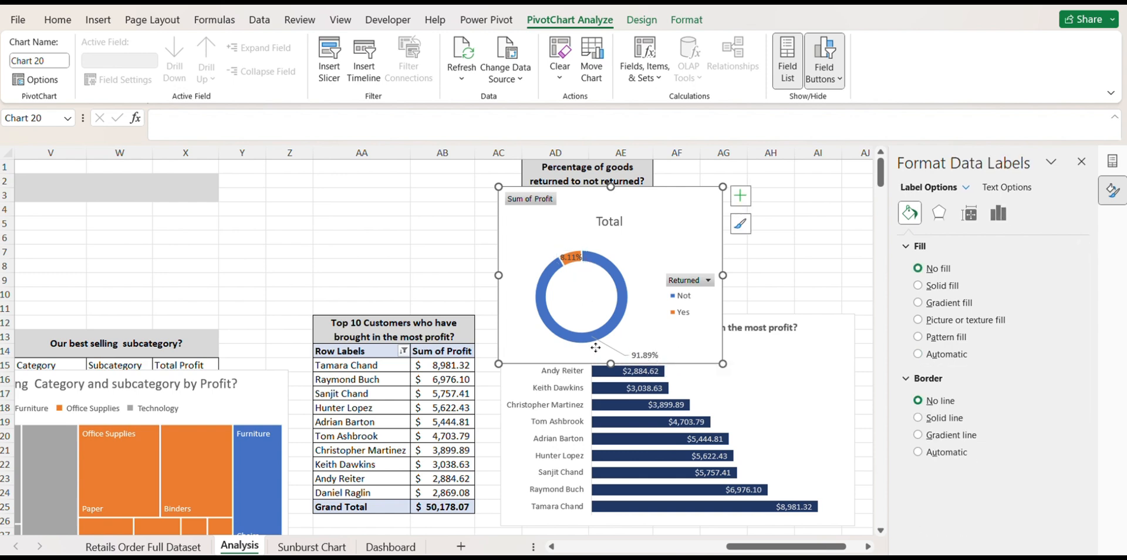
left_click(571, 254)
left_click(571, 255)
left_click_drag(646, 358, 639, 328)
Hide all field buttons on the doughnut chart and make the chart smaller
left_click(685, 354)
scroll(687, 305, "down", 1)
right_click(686, 264)
left_click(742, 429)
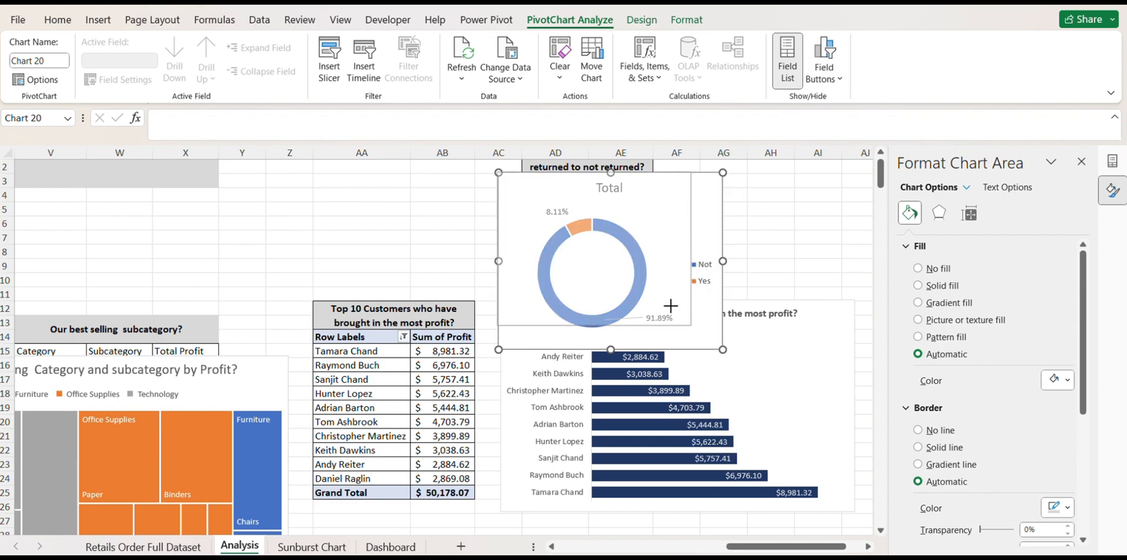
Move all the charts from the Analysis sheet to the Dashboard sheet, starting just below the header banner
scroll(367, 373, "left", 10)
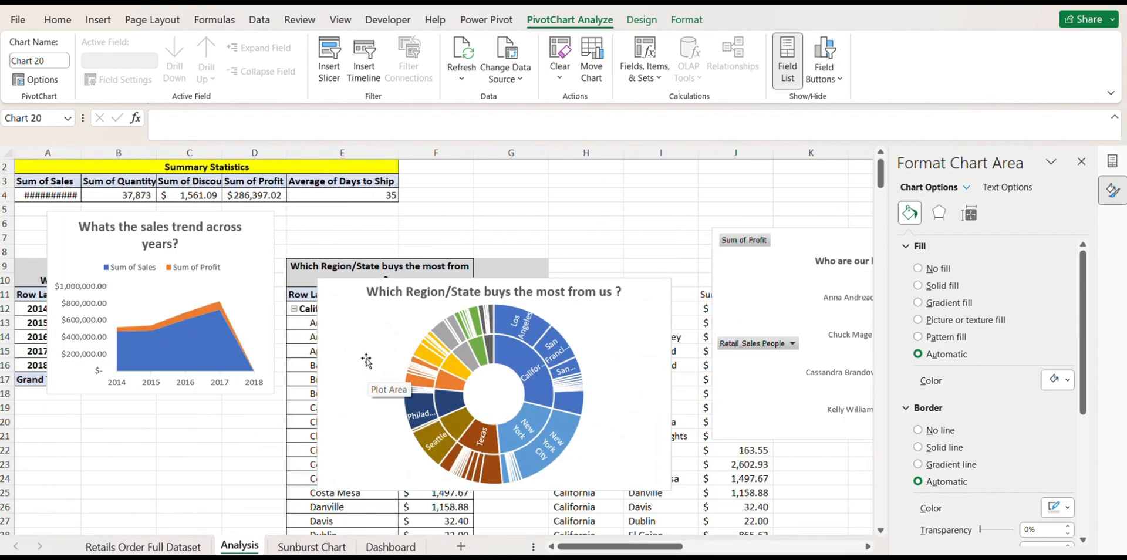
scroll(375, 372, "up", 1)
left_click(312, 547)
left_click(391, 547)
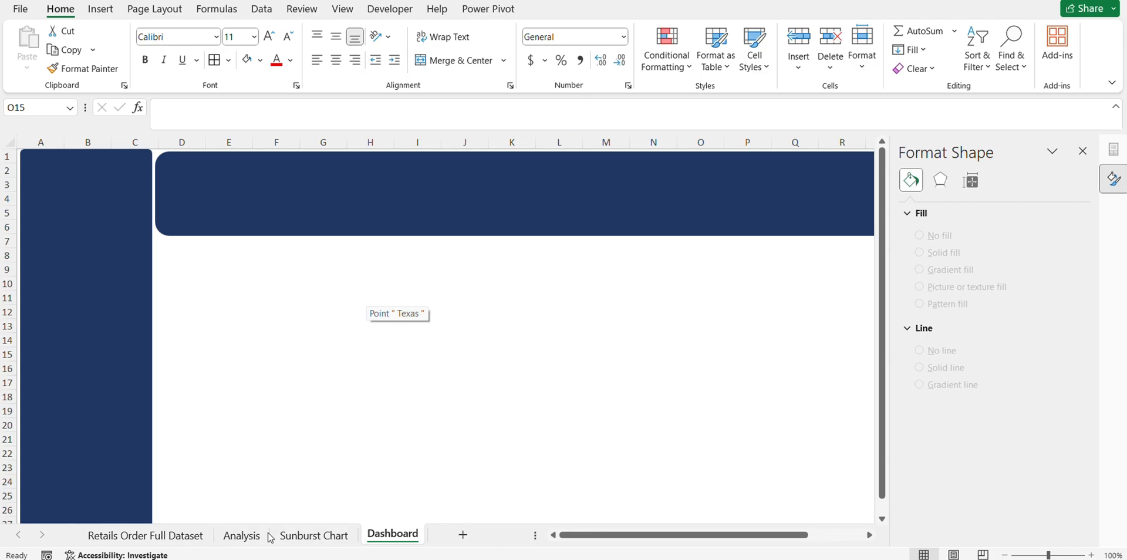
left_click(254, 537)
left_click(235, 236)
left_click(387, 305, "ctrl")
scroll(379, 323, "right", 5)
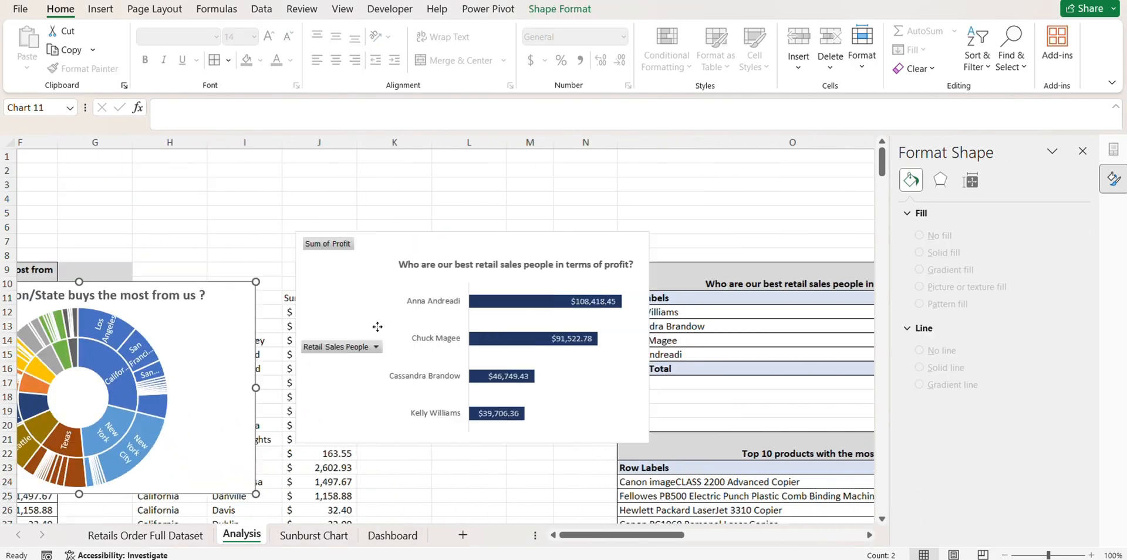
left_click(377, 325, "ctrl")
scroll(354, 293, "right", 8)
scroll(716, 405, "right", 5)
left_click(673, 255, "ctrl")
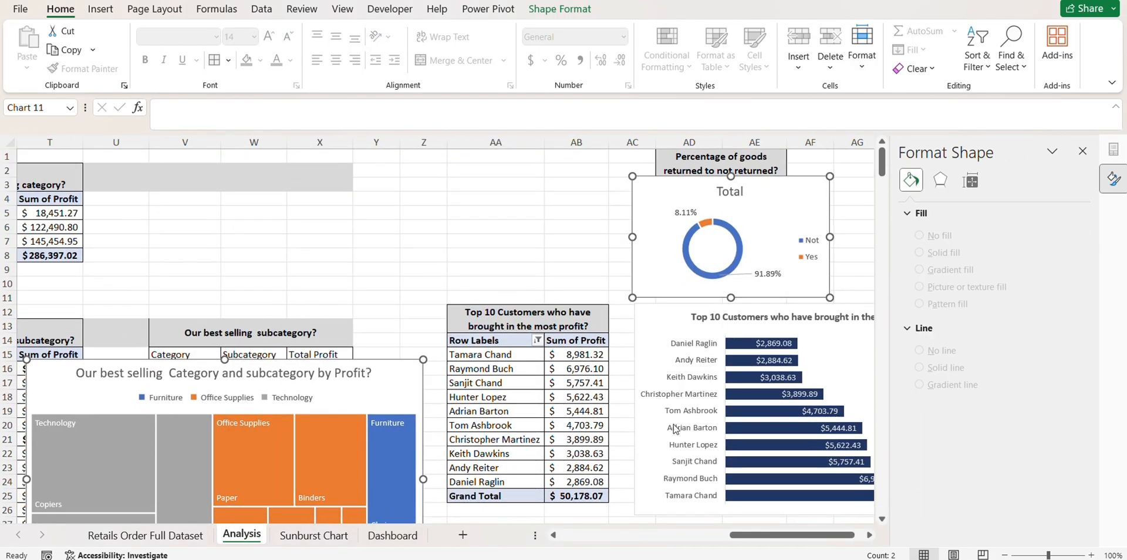
scroll(650, 432, "down", 9)
scroll(650, 432, "up", 9)
scroll(356, 321, "left", 8)
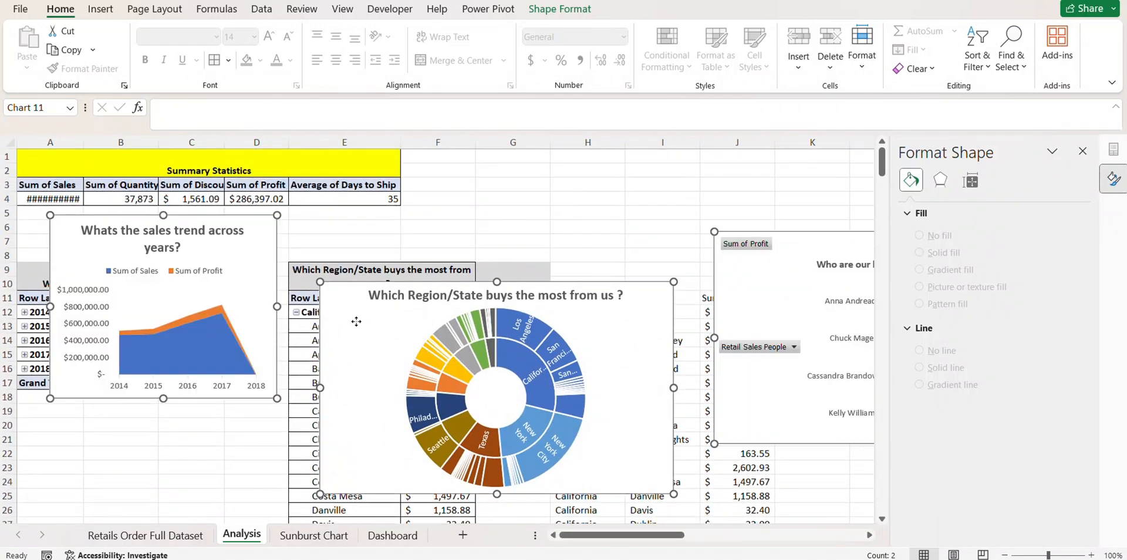
key("ctrl+x")
key("ctrl+Page_Down")
key("ctrl+Page_Down")
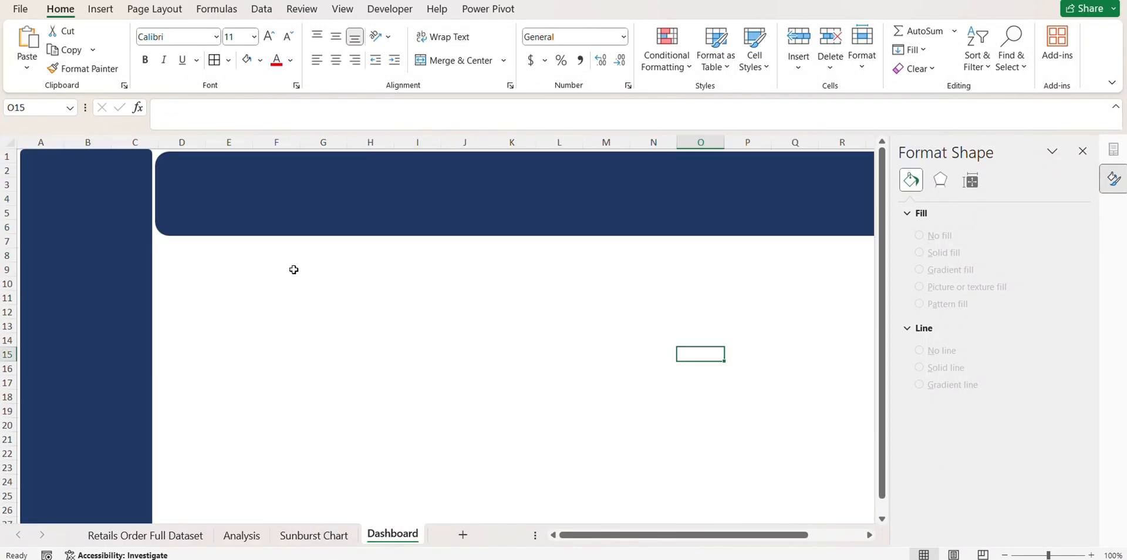
key("ctrl+v")
left_click_drag(699, 415, 177, 269)
scroll(177, 269, "down", 3)
scroll(177, 269, "right", 1)
scroll(176, 270, "up", 1)
scroll(177, 270, "left", 1)
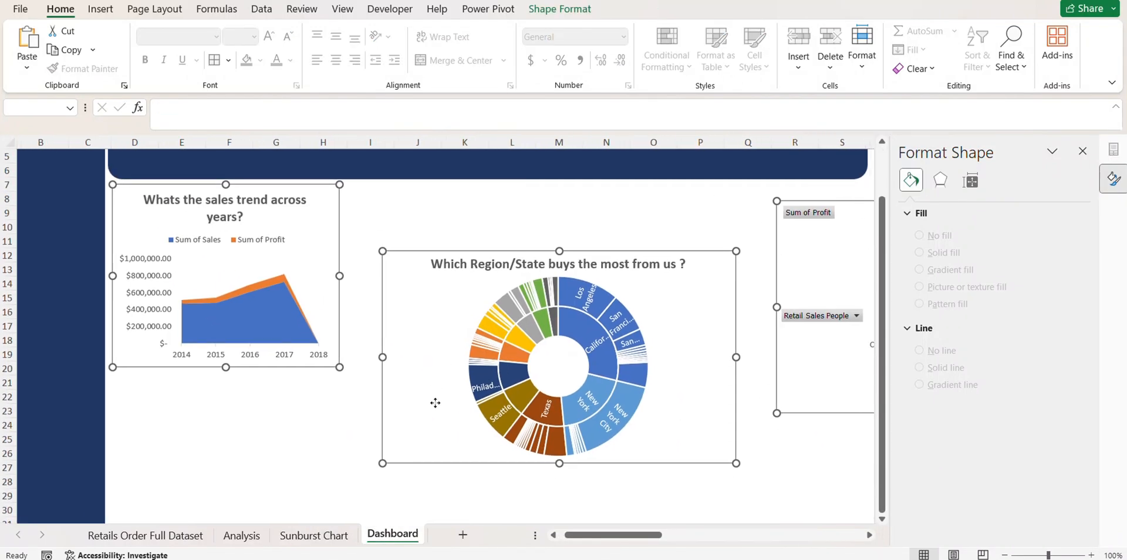
Try placing the sunburst chart beside the sales trend chart, directly under the header banner
mouse_move(435, 402)
left_mouse_down()
mouse_move(445, 407)
mouse_move(435, 406)
left_mouse_up()
left_click(278, 472)
left_click(401, 385)
left_click_drag(403, 268, 392, 198)
scroll(592, 203, "down", 1)
scroll(592, 203, "up", 1)
left_click(324, 480)
left_click(401, 376)
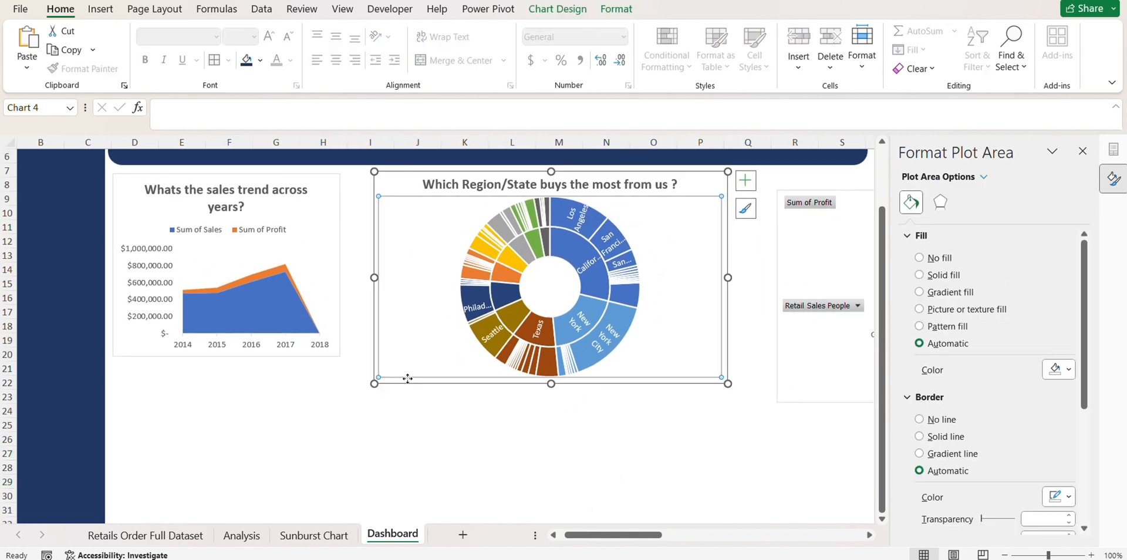
left_click_drag(407, 379, 233, 501)
key("ctrl+z")
Place the sunburst chart directly beneath the sales trend chart and enlarge its width and height
scroll(395, 427, "down", 2)
left_click(464, 368)
left_click_drag(367, 383, 328, 398)
left_click(408, 296)
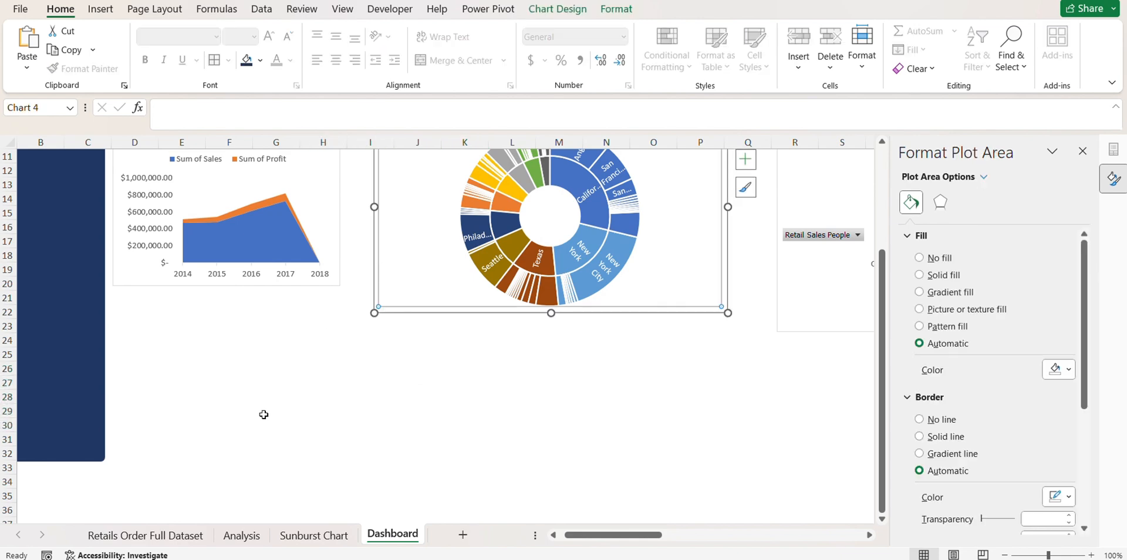
left_click(417, 480)
left_click(721, 276)
left_click_drag(718, 314, 454, 493)
left_click_drag(465, 385, 733, 385)
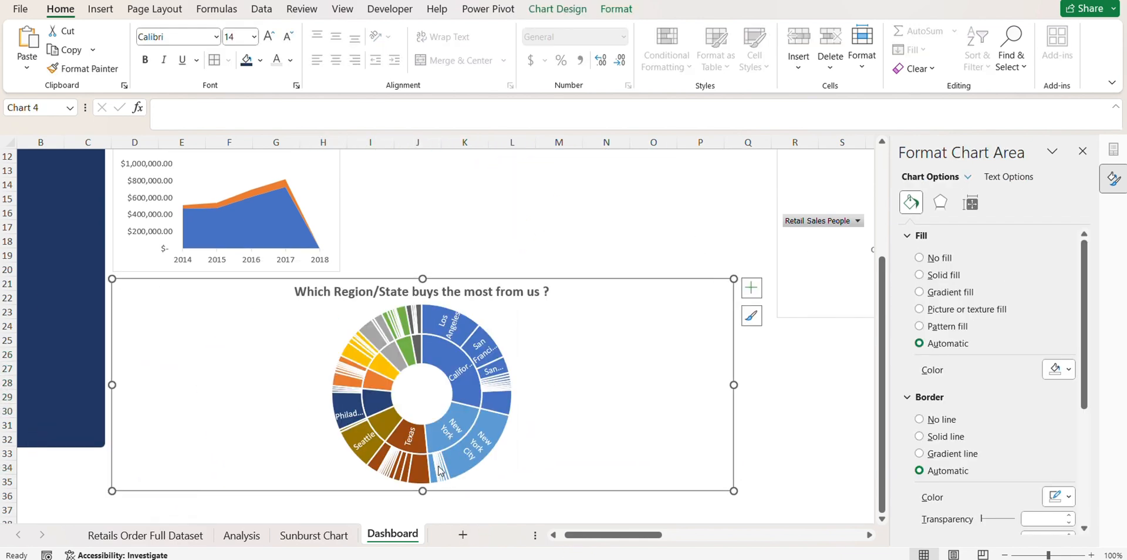
left_click_drag(421, 491, 415, 552)
Move the retail sales people chart closer to the sales trend chart, just below the header banner
scroll(422, 315, "up", 3)
scroll(423, 314, "right", 2)
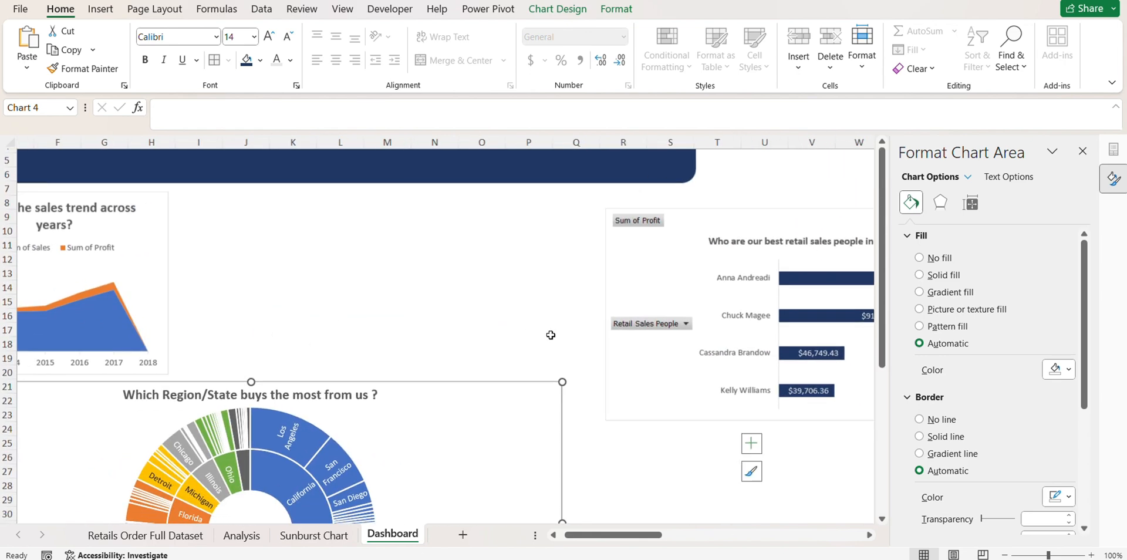
left_click(1083, 151)
scroll(836, 206, "up", 2)
left_click_drag(687, 332, 525, 292)
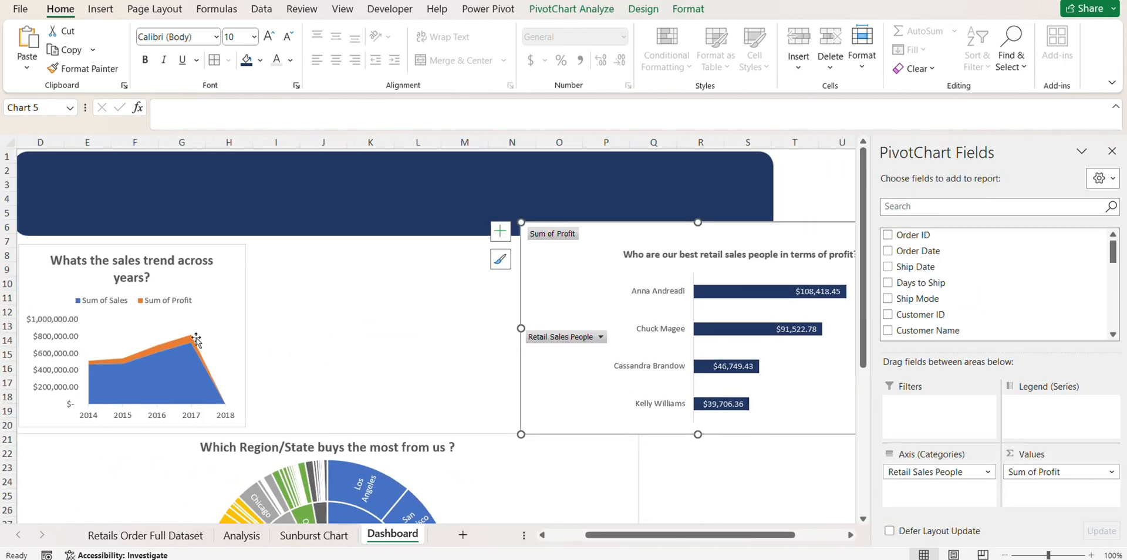
Widen the sales trend chart and shift the retail sales people chart farther away to make room
left_click(200, 341)
left_click_drag(247, 337, 407, 347)
scroll(291, 370, "left", 2)
left_click_drag(619, 380, 795, 432)
scroll(495, 437, "right", 4)
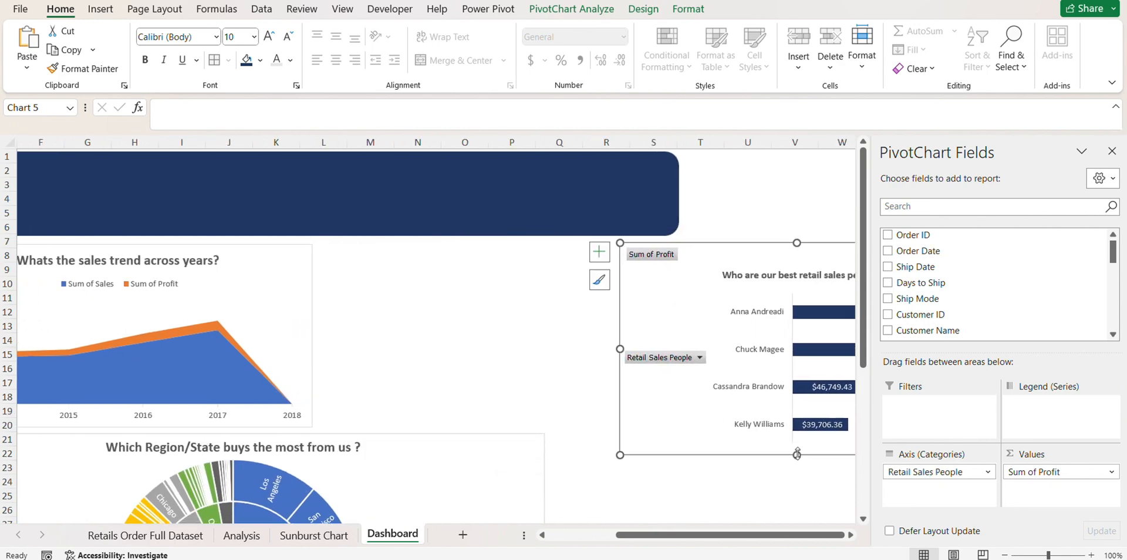
Move the category and subcategory treemap below the retail sales people chart
left_click(1112, 150)
scroll(978, 350, "down", 2)
scroll(978, 350, "right", 5)
left_click_drag(901, 337, 138, 397)
scroll(138, 397, "left", 2)
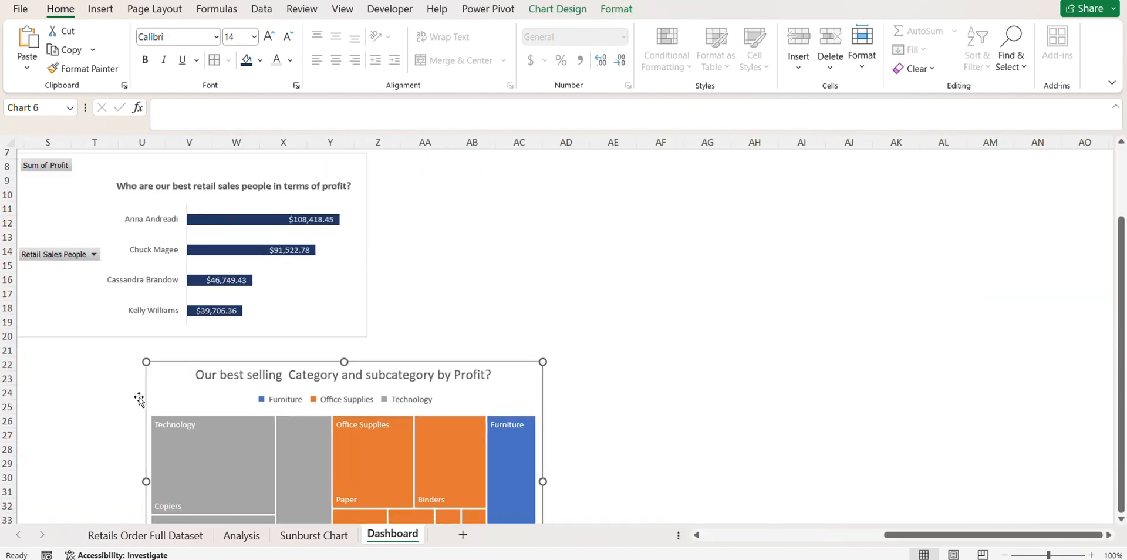
Select the returned goods doughnut chart and the top 10 customers chart together on the Dashboard sheet
scroll(176, 378, "down", 1)
scroll(378, 354, "up", 2)
scroll(529, 333, "right", 10)
scroll(703, 245, "down", 15)
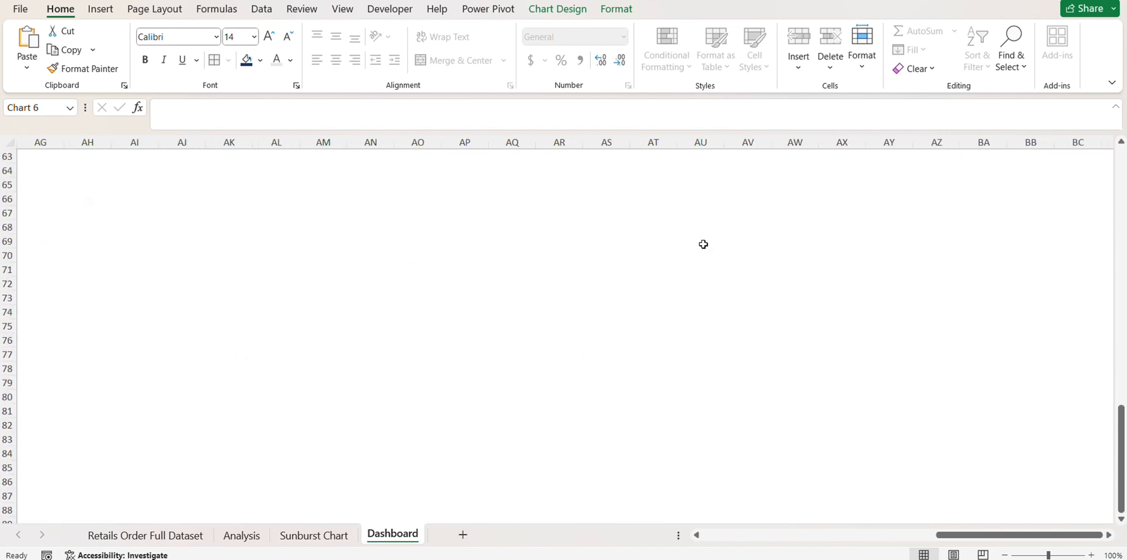
scroll(704, 244, "up", 19)
left_click(869, 361)
left_click(857, 271, "ctrl")
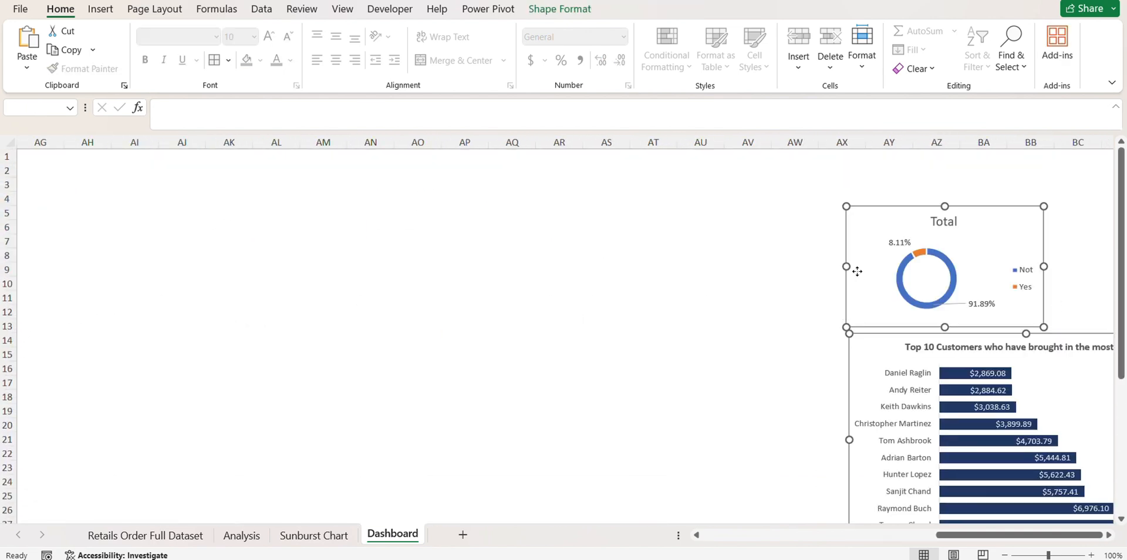
scroll(857, 271, "right", 3)
Narrow the sunburst chart and move the top 10 products chart into the space between it and the doughnut chart
left_click_drag(818, 410, 546, 411)
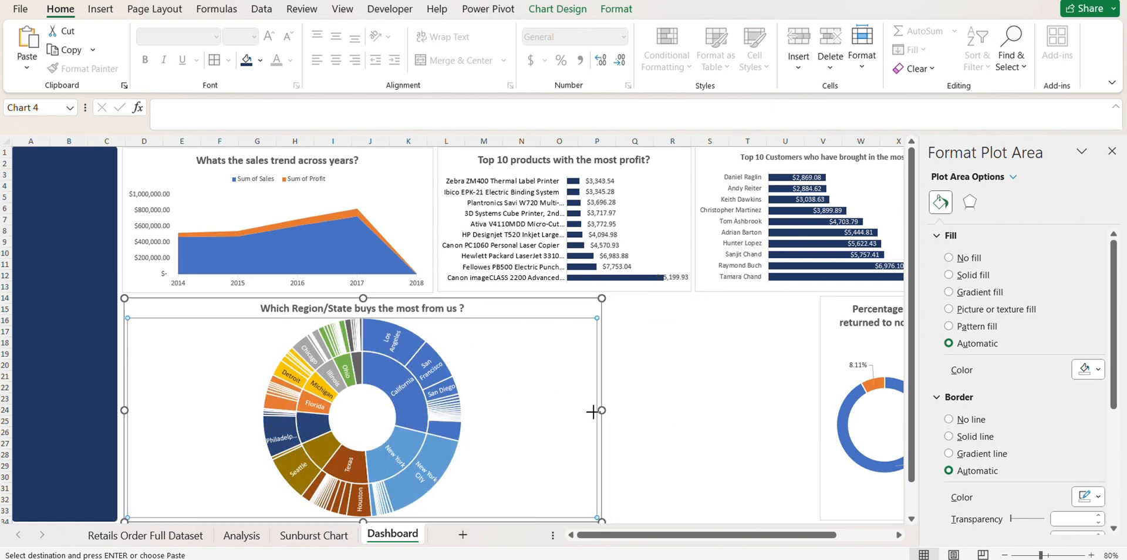
left_click_drag(506, 286, 677, 518)
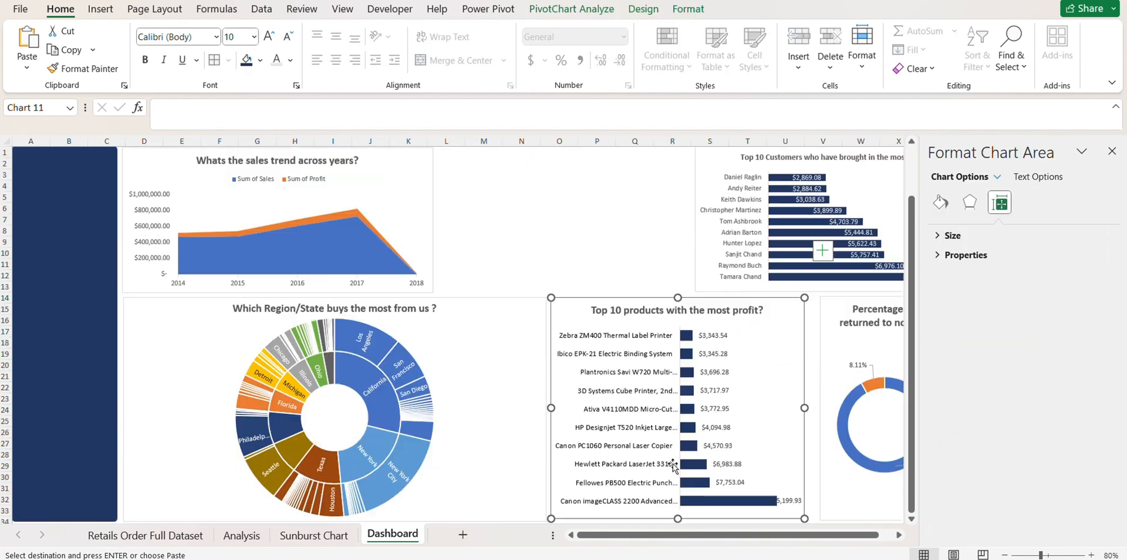
Clear the sunburst chart away and fit the top 10 products chart beneath the sales trend chart at matching width
left_click(392, 185)
left_click_drag(460, 307, 764, 188)
left_click_drag(570, 424, 143, 420)
left_click_drag(377, 406, 464, 402)
scroll(311, 364, "right", 1)
left_click(333, 415)
left_click_drag(382, 406, 394, 408)
scroll(395, 415, "right", 2)
Place the sunburst chart beside the sales trend chart and resize it to span the full height of both chart rows
left_click(393, 257)
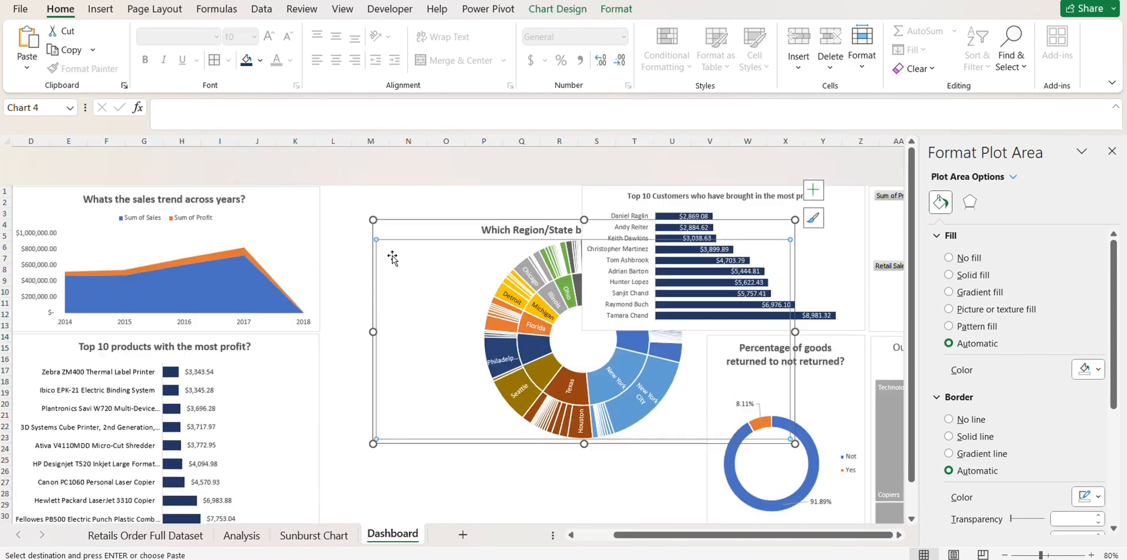
left_click(395, 190)
left_click_drag(396, 190, 345, 156)
left_click_drag(534, 371, 533, 516)
left_click_drag(746, 332, 707, 338)
scroll(707, 339, "right", 3)
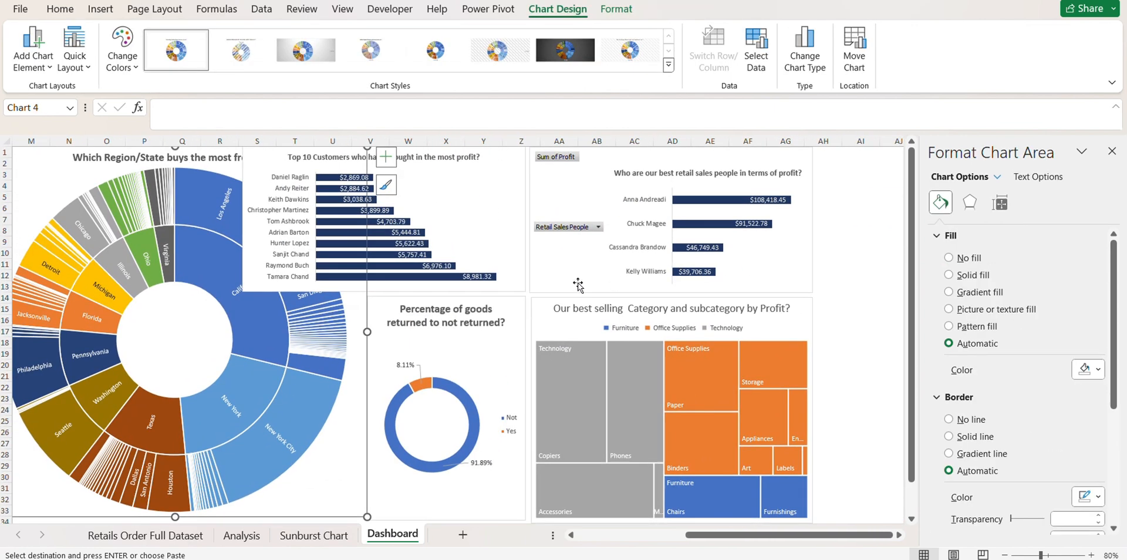
Rearrange the chart row beside the sunburst so the narrowed top 10 customers chart sits between it and the retail sales people chart
left_click_drag(576, 284, 619, 284)
left_click_drag(572, 219, 633, 218)
left_click(486, 202)
left_click_drag(505, 160, 633, 160)
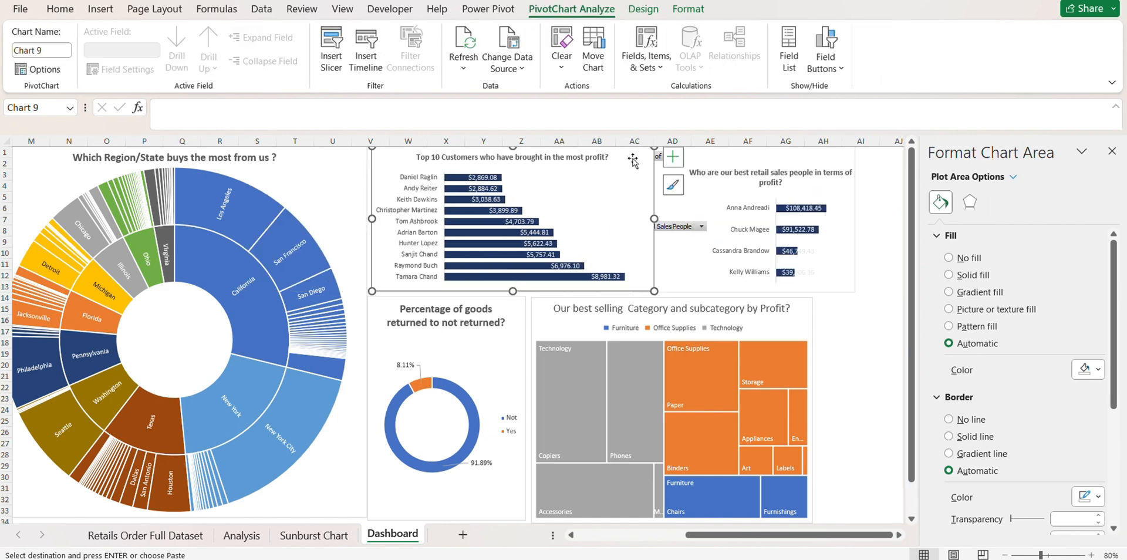
left_click_drag(652, 217, 618, 221)
left_click(636, 218)
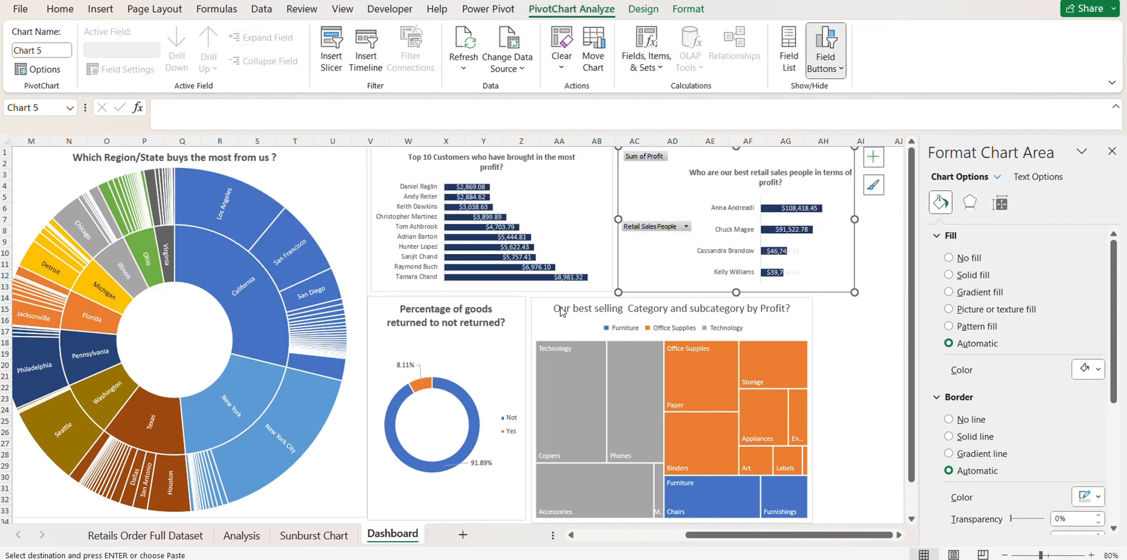
Shift the category and subcategory treemap outward and widen the returned goods doughnut chart into the freed space
left_click_drag(545, 307, 588, 305)
left_click(517, 388)
left_click_drag(525, 407, 570, 408)
scroll(569, 408, "left", 3)
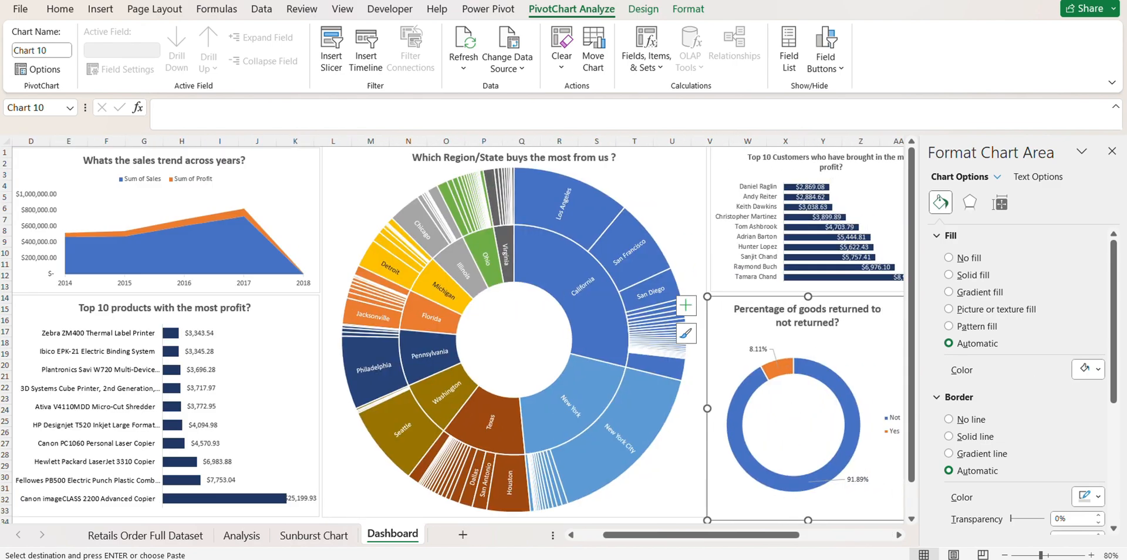
Close the chart formatting pane and zoom the Dashboard sheet to 72%
left_click(1112, 152)
left_click(1004, 556)
left_click(1004, 555)
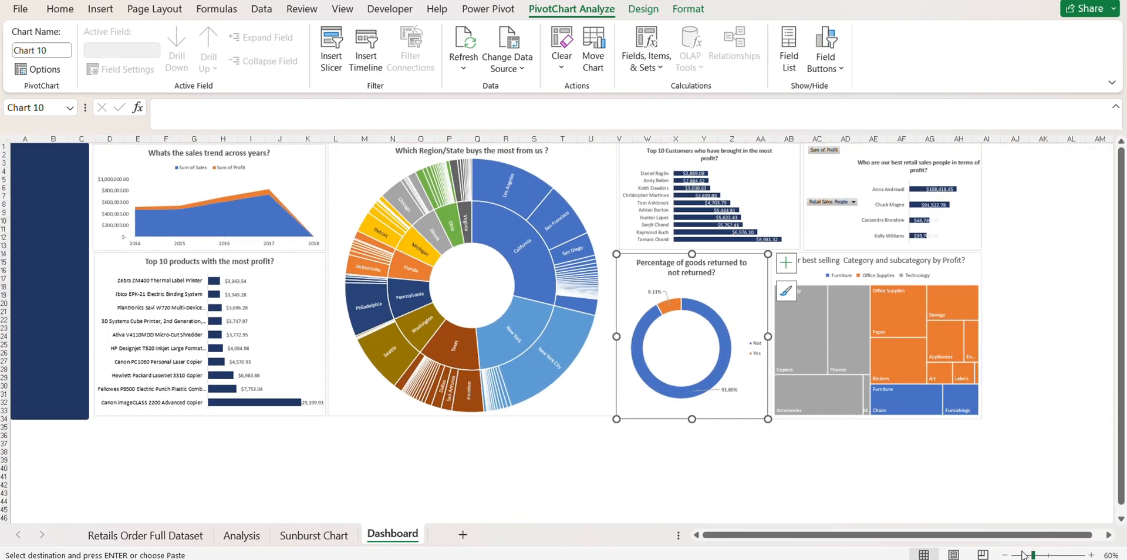
left_click(1091, 556)
left_click_drag(1037, 555, 1038, 556)
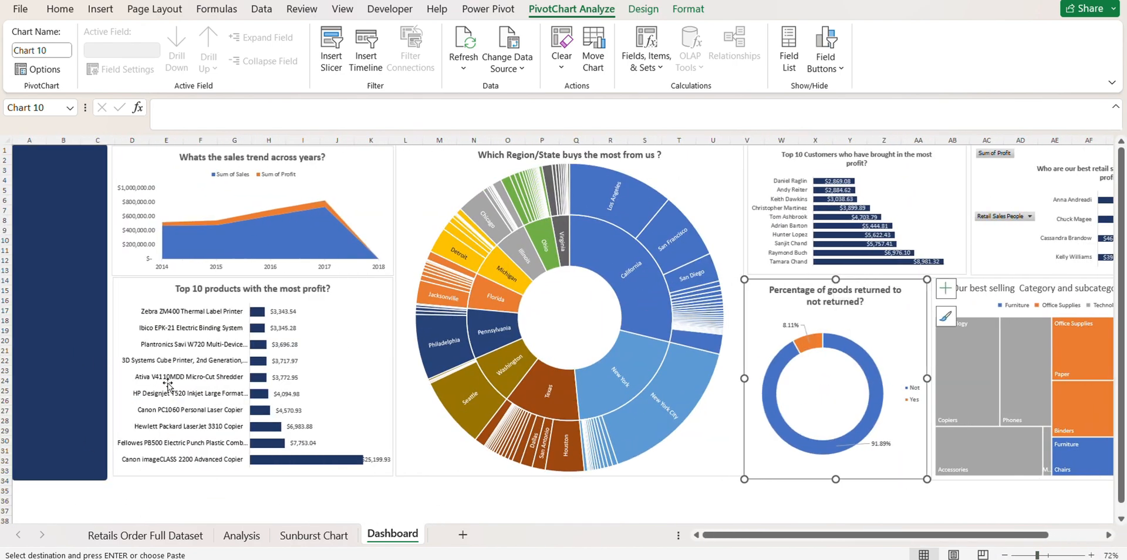
left_click(433, 480)
Draw a horizontal text box over the upper part of the dark blue sidebar rectangle
left_click(100, 461)
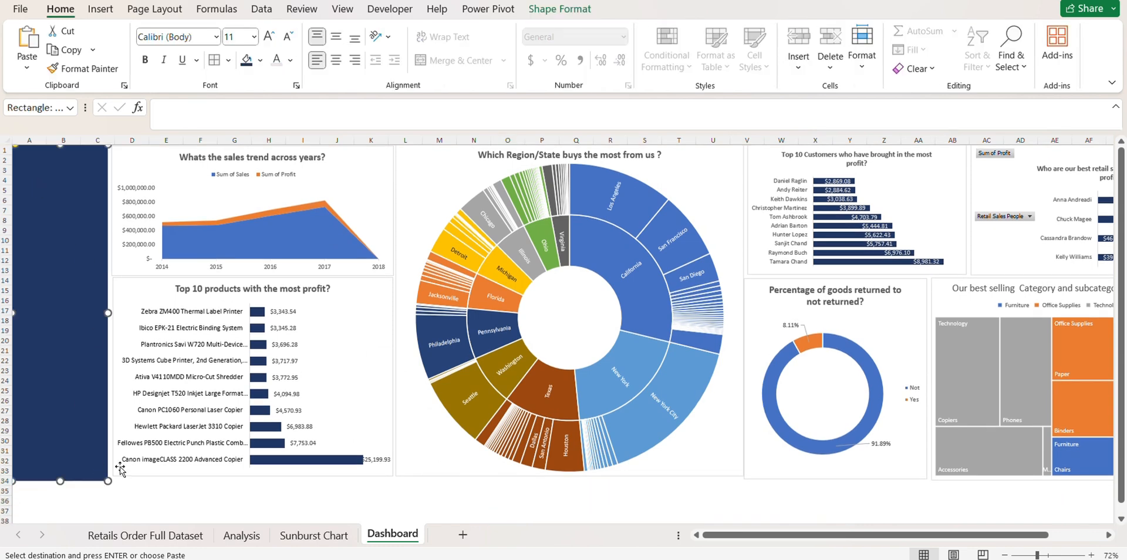
left_click(101, 9)
left_click(898, 68)
left_click(940, 88)
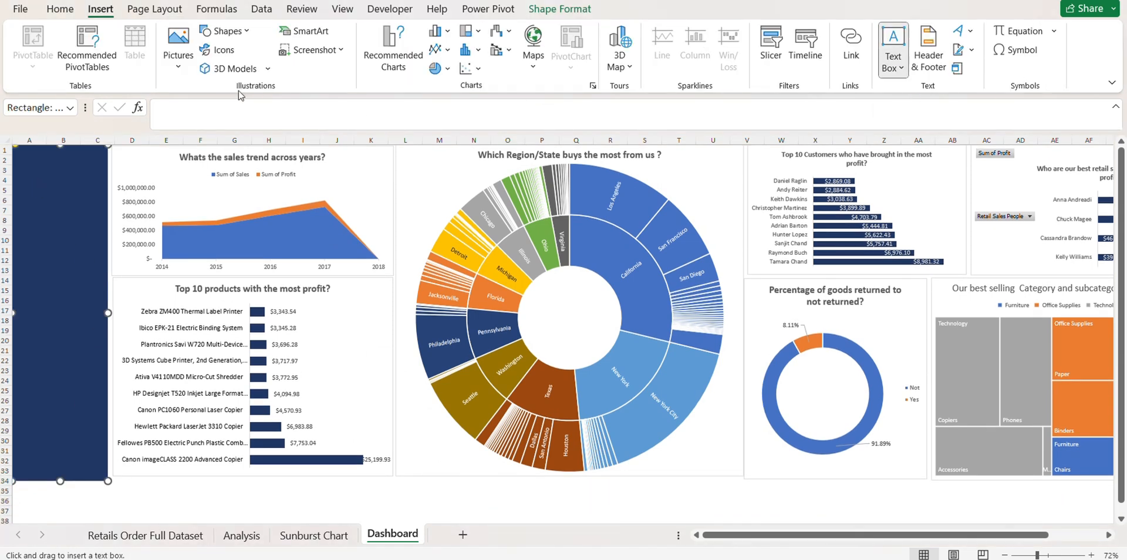
left_click_drag(115, 201, 170, 215)
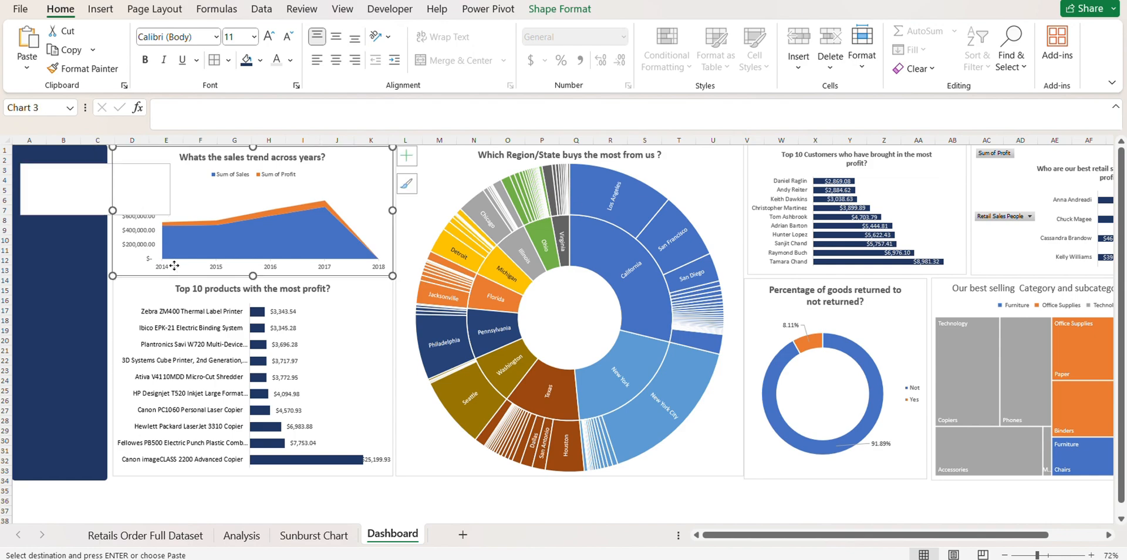
Link the new text box to the Sum of Sales value with the formula =Analysis!A4
left_click(241, 534)
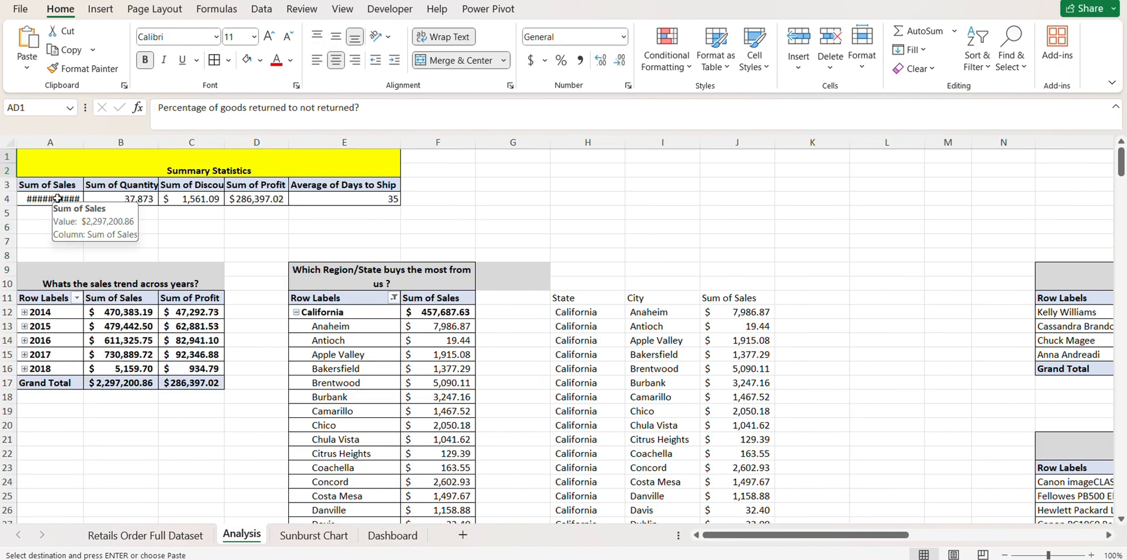
left_click(75, 199)
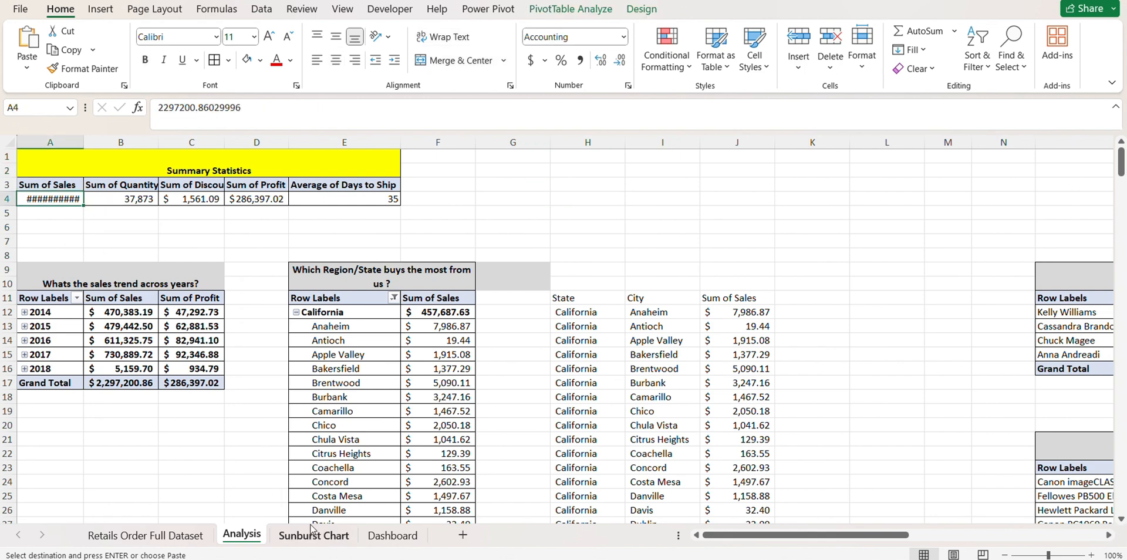
left_click(392, 535)
left_click(226, 125)
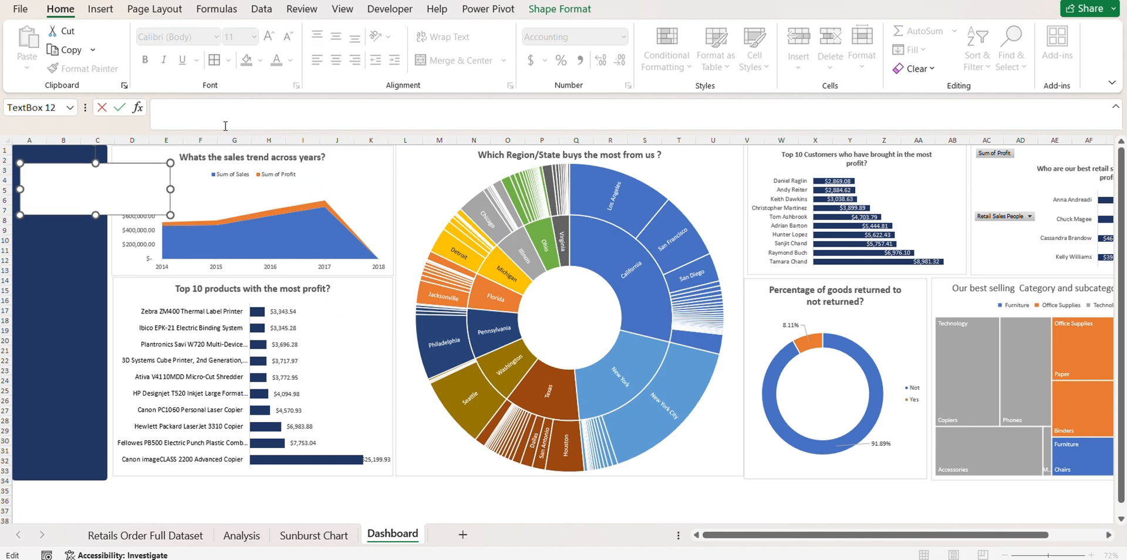
left_click(241, 535)
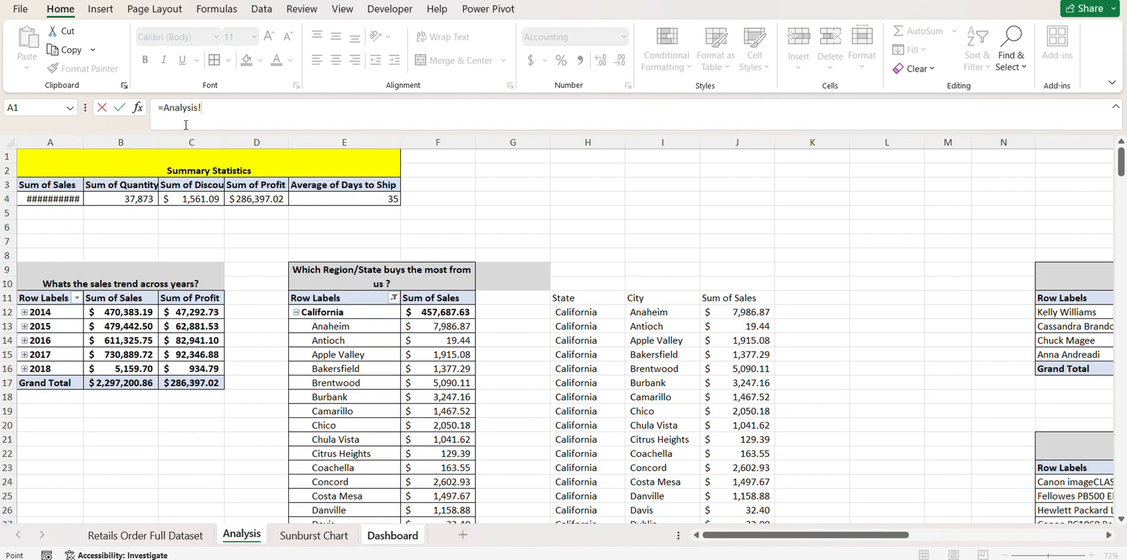
key("Return")
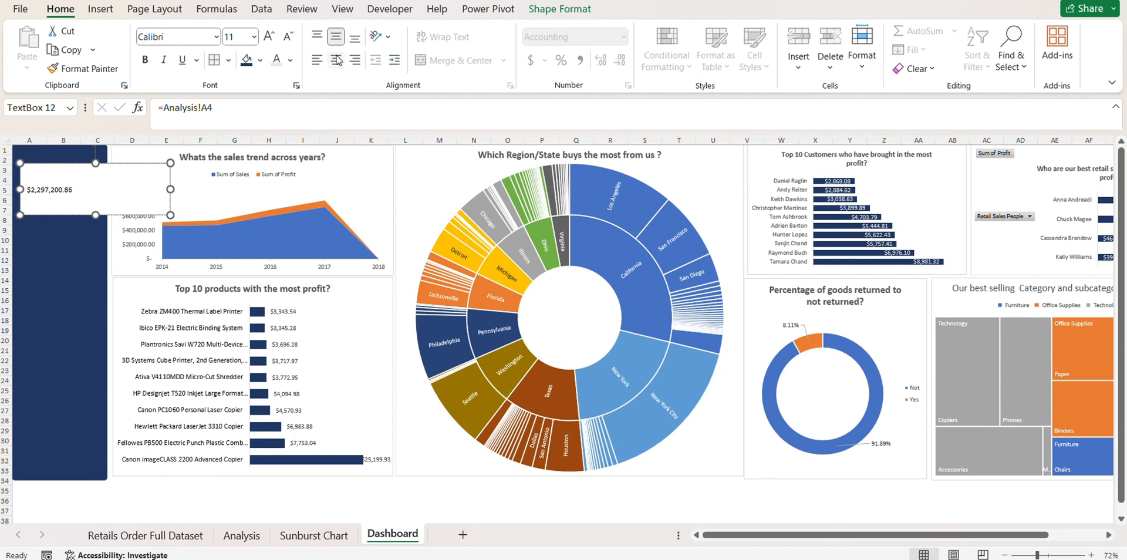
Add the label "Total Sales" above the linked value and centre the text in the box
left_click(234, 541)
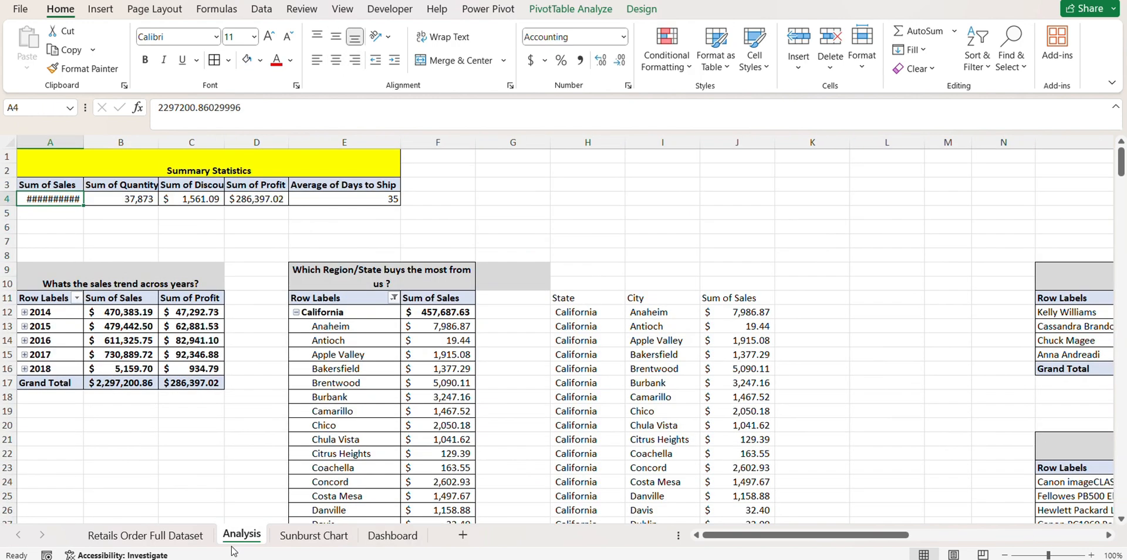
left_click(385, 540)
key("BackSpace")
left_click(88, 235)
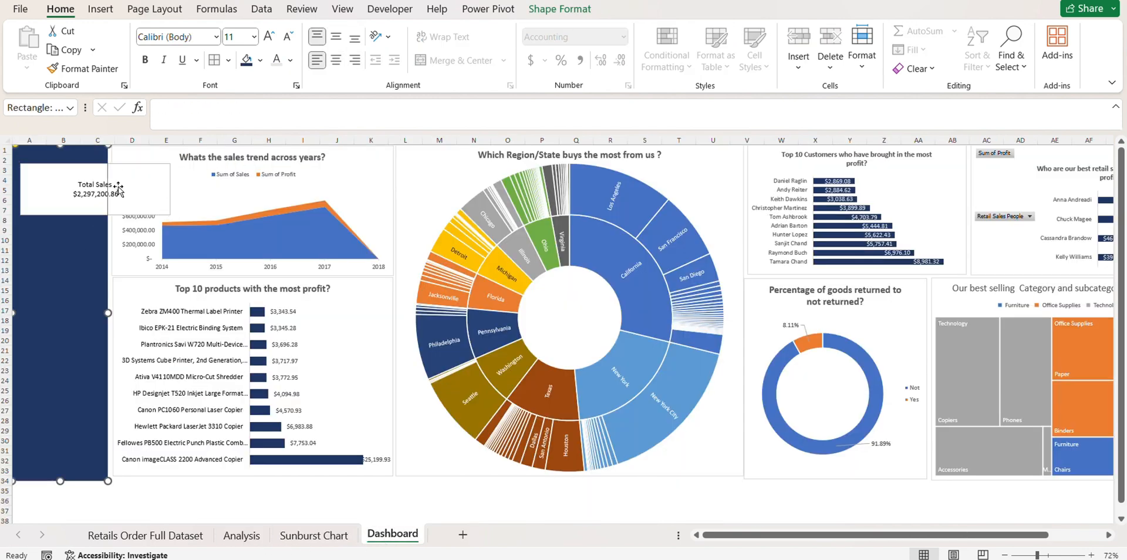
Shrink the Total Sales text box to the sidebar's width and position it near the sidebar's upper end
left_click(118, 187)
left_click_drag(170, 215, 82, 245)
left_click(88, 246)
left_click(87, 208)
Duplicate the Total Sales text box below the original and try linking the copy to =Analysis!A5
key("ctrl+c")
key("ctrl+v")
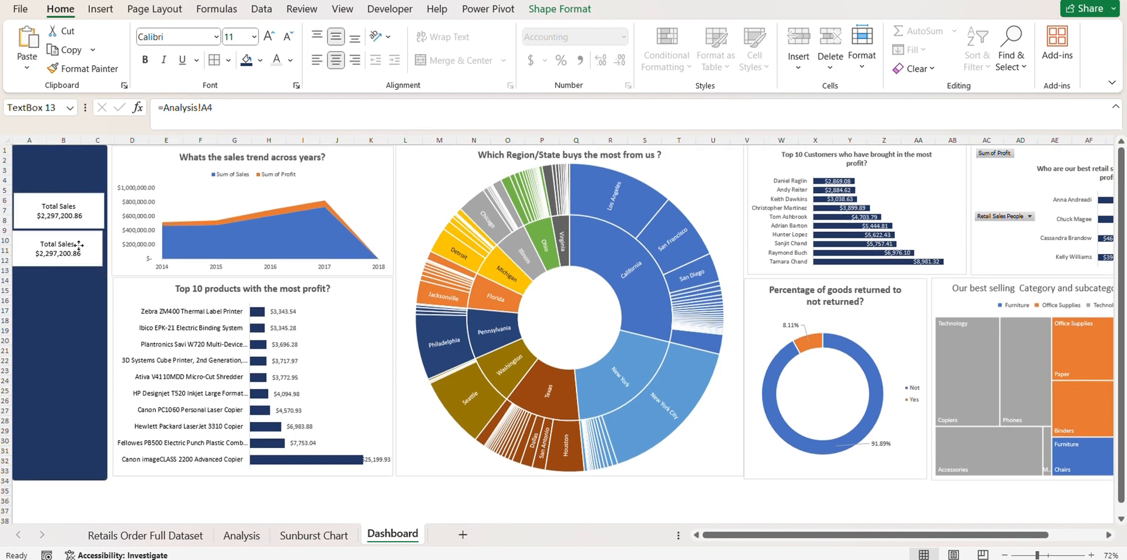
left_click(241, 536)
left_click(393, 535)
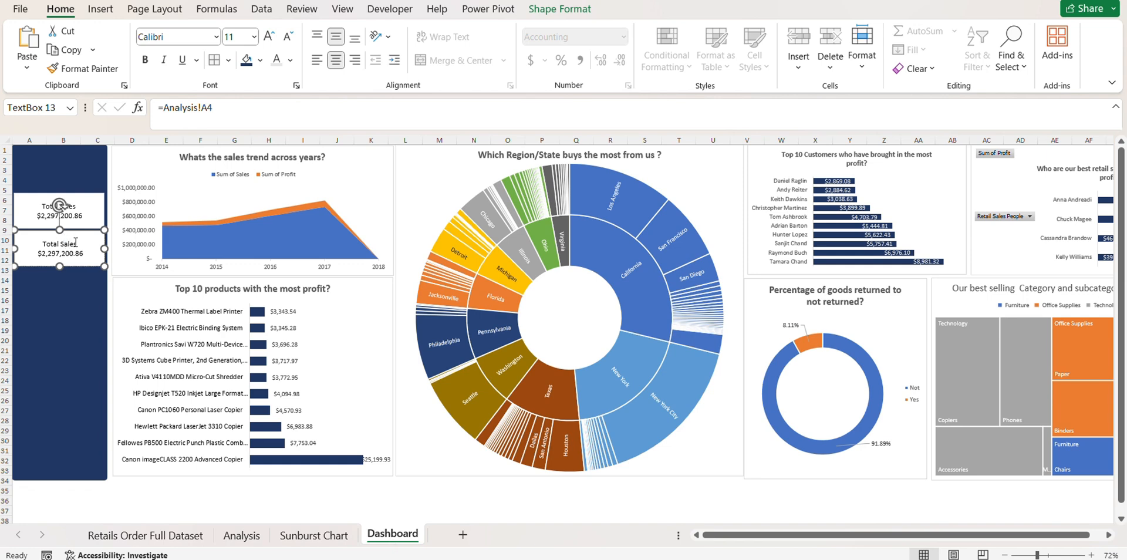
left_click(226, 110)
key("BackSpace")
type("5")
key("Return")
left_click(60, 271)
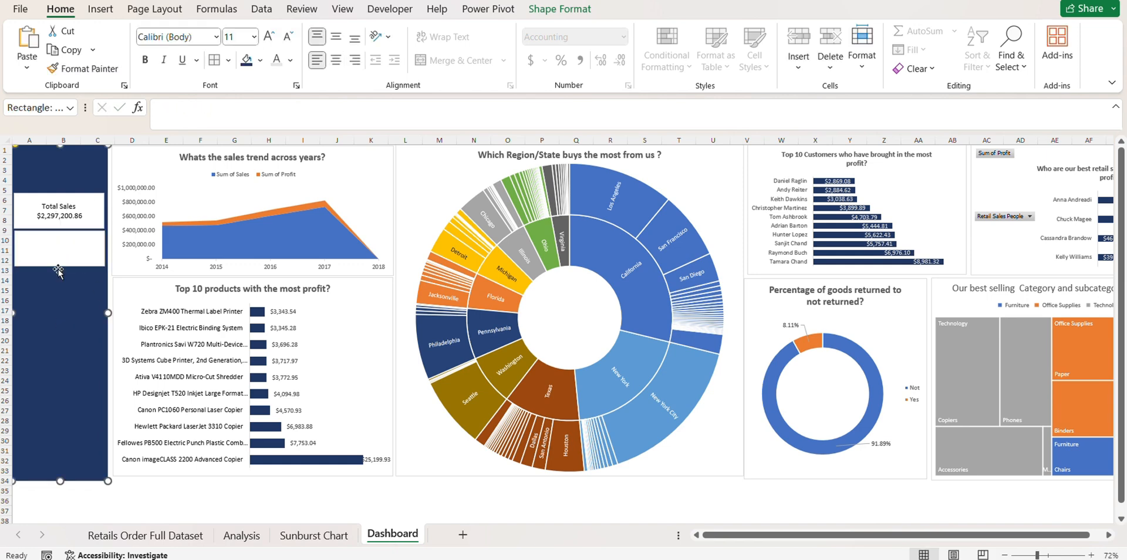
Re-enter the =Analysis!A5 link for the duplicated text box, and delete the copy
left_click(63, 256)
left_click(216, 111)
key("BackSpace")
type("5")
key("Return")
left_click(290, 60)
left_click(65, 239)
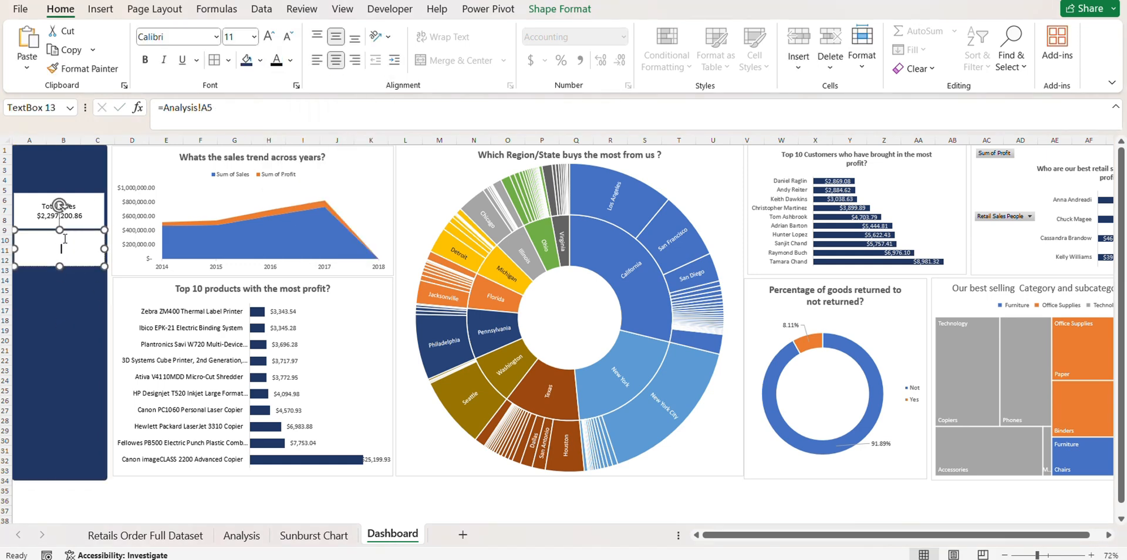
key("Delete")
Draw a new horizontal text box below the Total Sales box on the sidebar
left_click(61, 219)
left_click(100, 9)
left_click(893, 67)
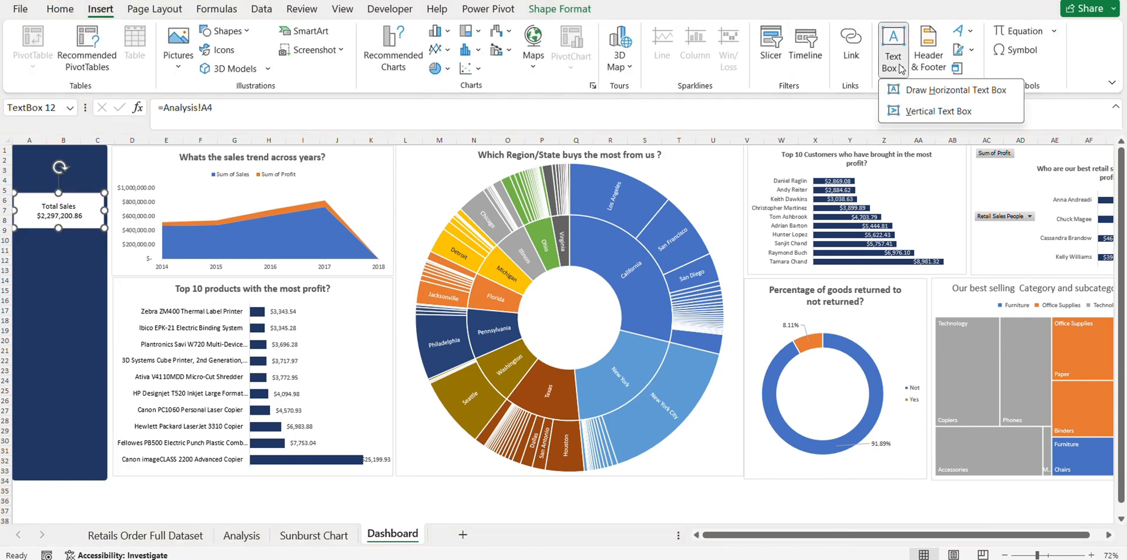
left_click(951, 91)
left_click_drag(186, 304, 189, 307)
Link the new text box to =Analysis!B4 and label it "Total Quantity"
left_click(223, 110)
type("=")
left_click(241, 536)
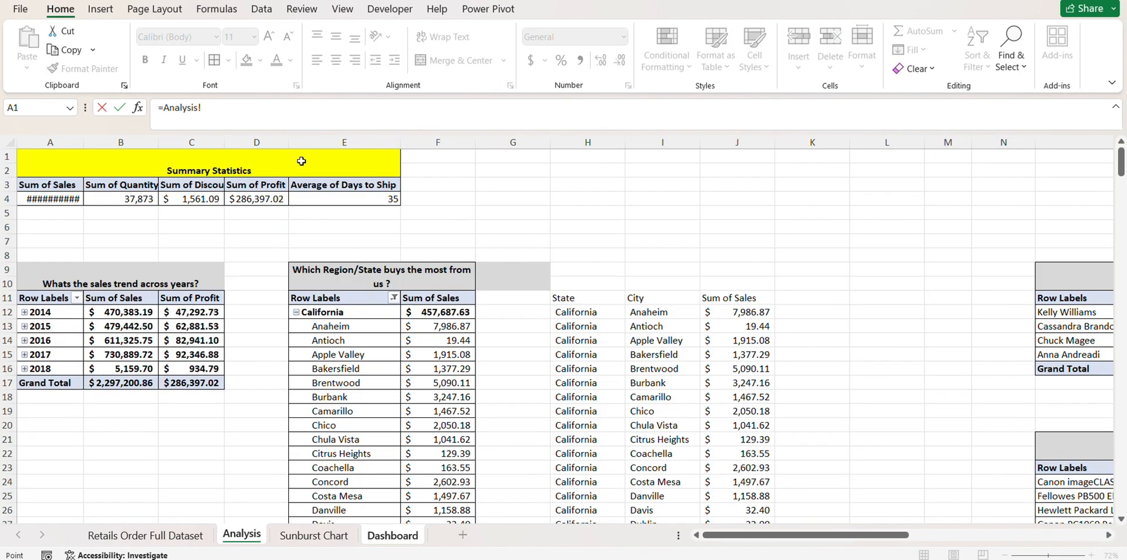
type("B4")
key("Return")
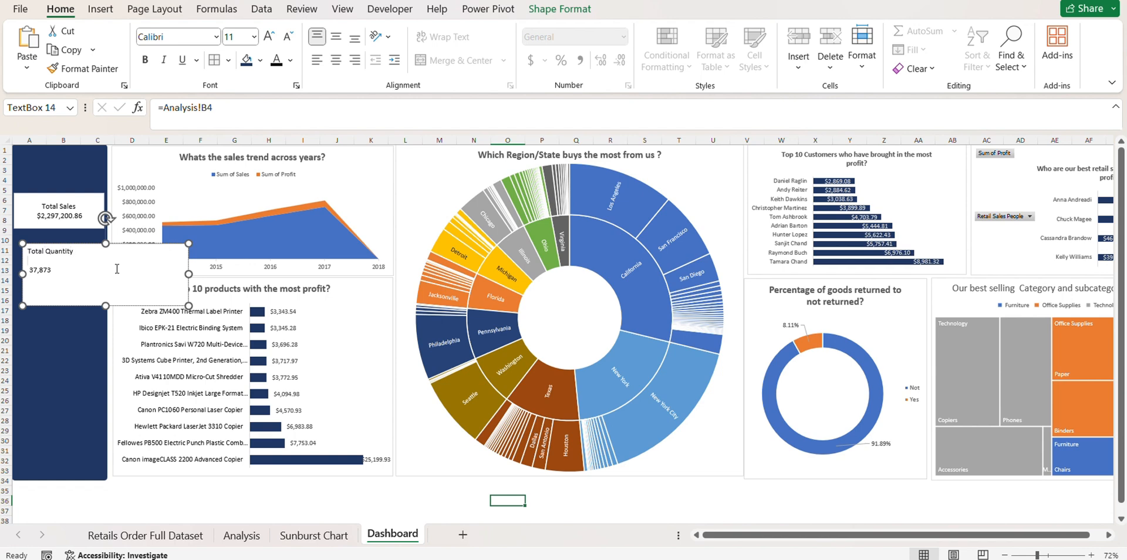
Fit the Total Quantity text box to the sidebar's width under the Total Sales box and centre its text
left_click_drag(188, 305, 105, 282)
left_click_drag(23, 263, 81, 311)
left_click(68, 286)
left_click(69, 277)
left_click(337, 65)
Duplicate the Total Quantity box below itself, link the copy to =Analysis!C4 and label it "Total Discount"
left_click(88, 284)
left_click(237, 111)
key("BackSpace")
key("BackSpace")
type("A4")
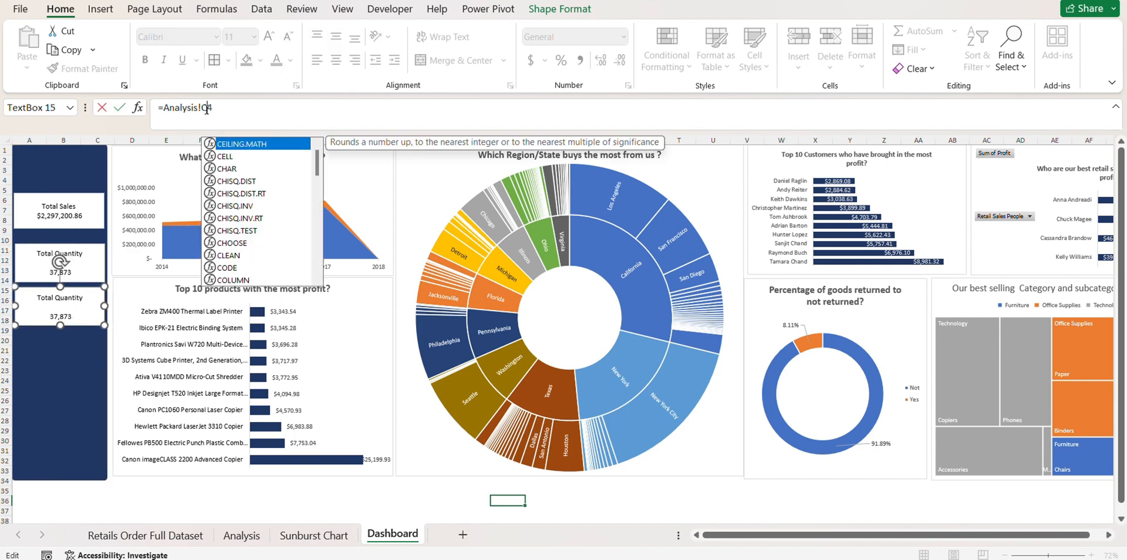
key("Return")
left_click(241, 534)
left_click(392, 535)
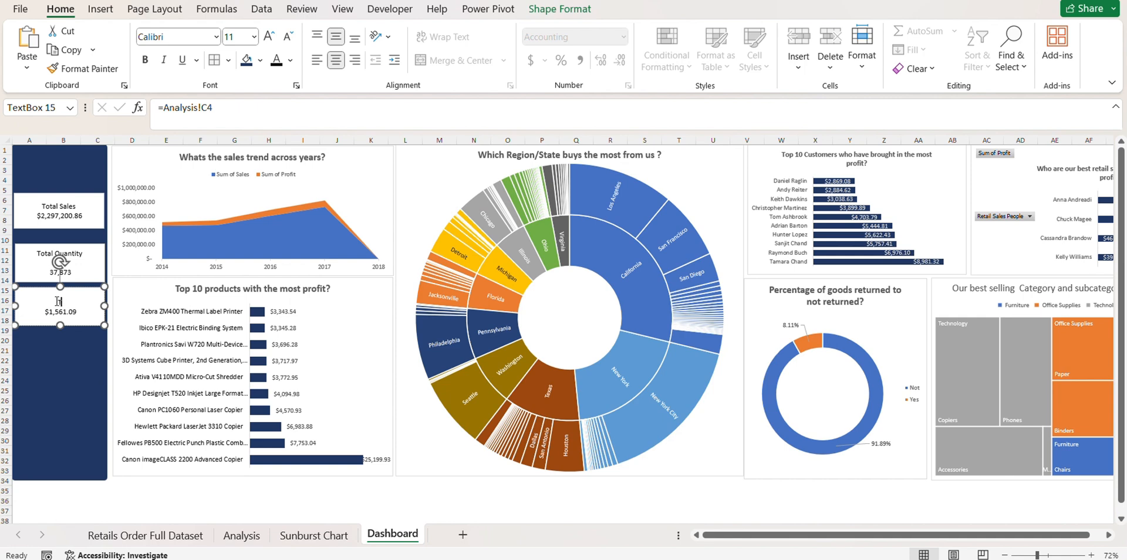
Duplicate the Total Discount box below itself, link the copy to =Analysis!D4 and label it "Total Profit"
key("ctrl+d")
scroll(78, 325, "down", 1)
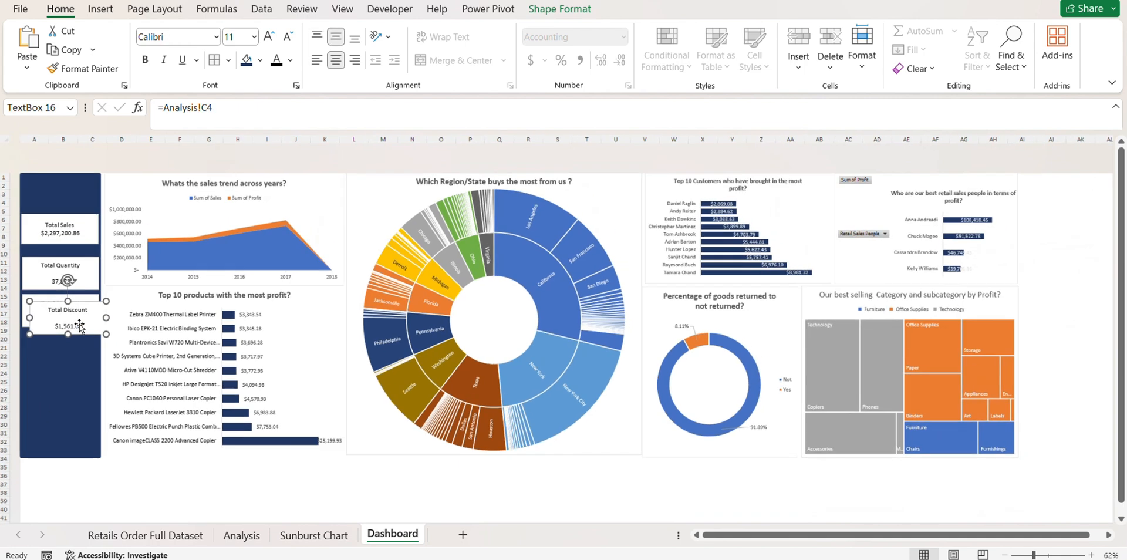
left_click_drag(76, 303, 63, 329)
left_click(235, 111)
key("BackSpace")
key("BackSpace")
type("D4")
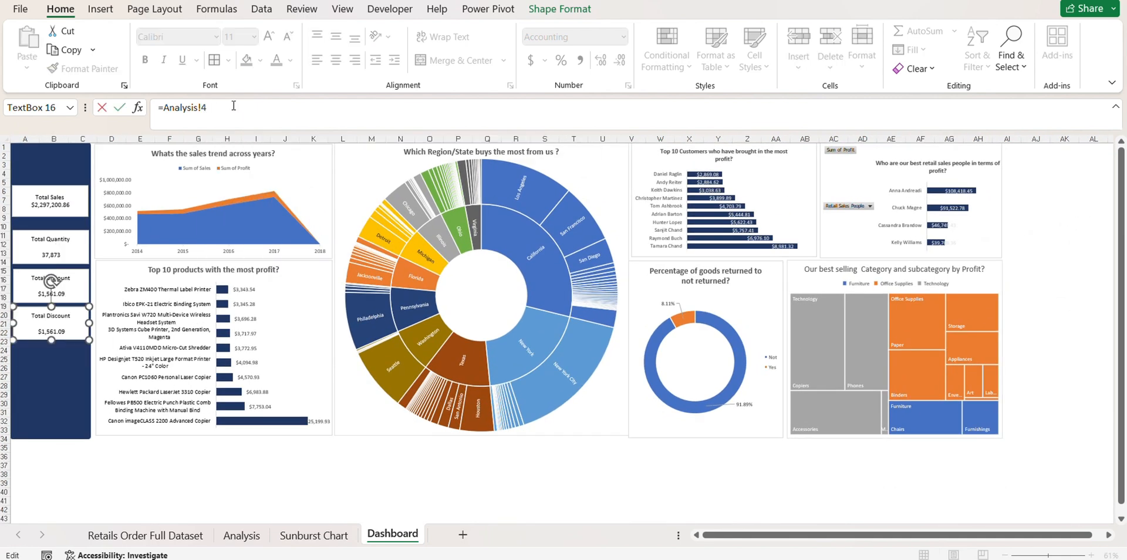
key("Return")
left_click(252, 535)
left_click(392, 535)
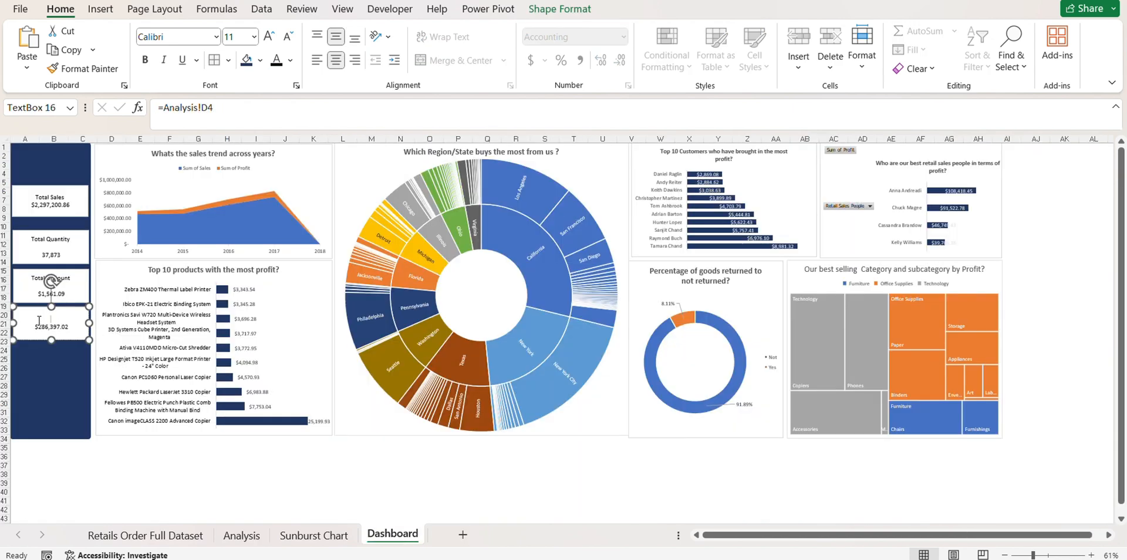
Duplicate the Total Profit box below itself, link the copy to =Analysis!E4 and label it "Average Days to Ship"
key("ctrl+d")
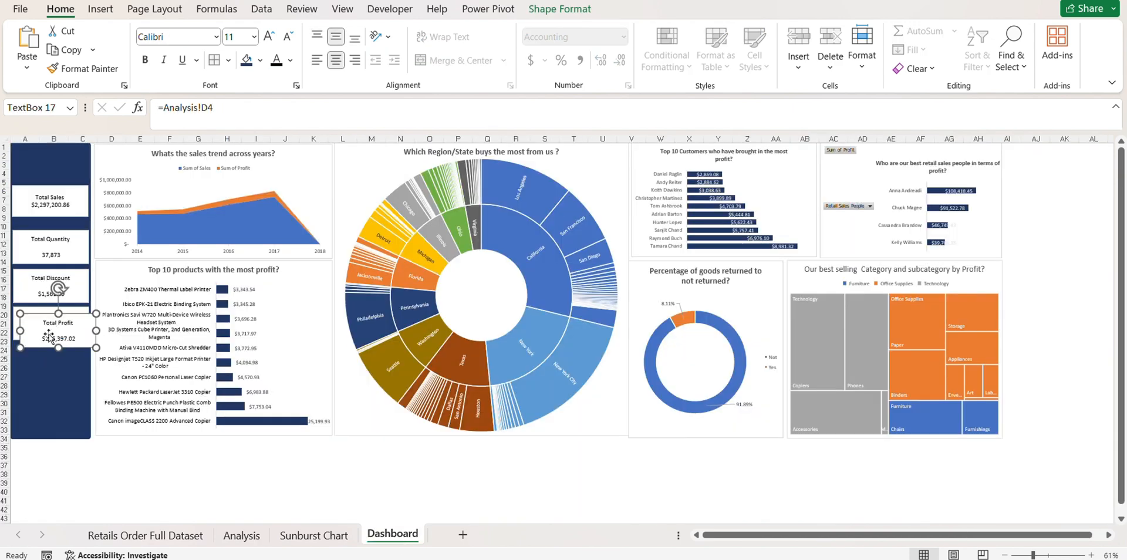
left_click_drag(49, 336, 42, 365)
left_click(208, 111)
key("BackSpace")
type("E")
key("Return")
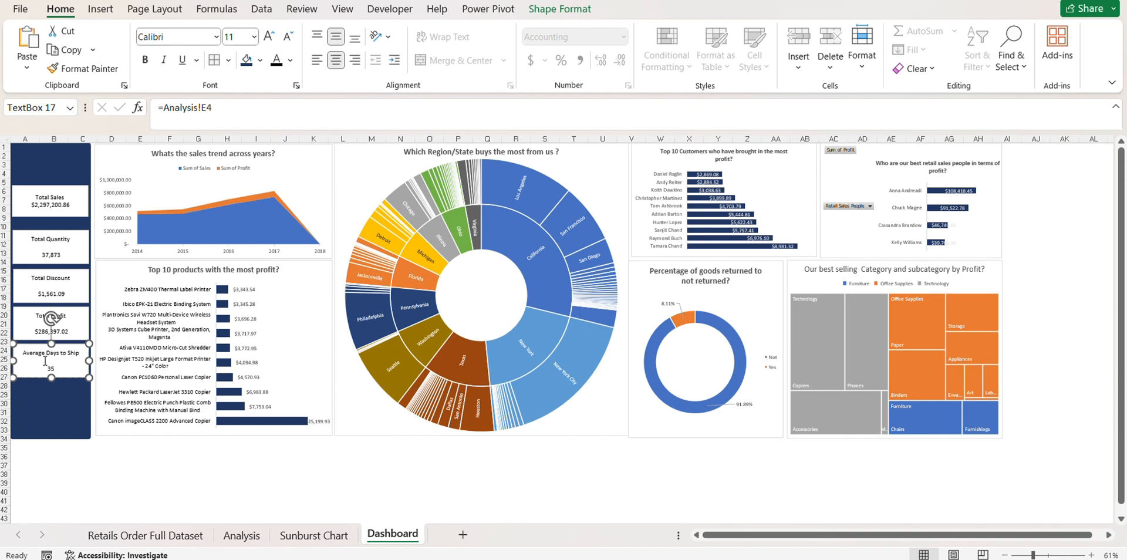
Move the Total Sales box slightly lower on the sidebar and format its text as bold Times New Roman with a 14 pt value
left_click(53, 450)
left_click_drag(54, 199, 54, 207)
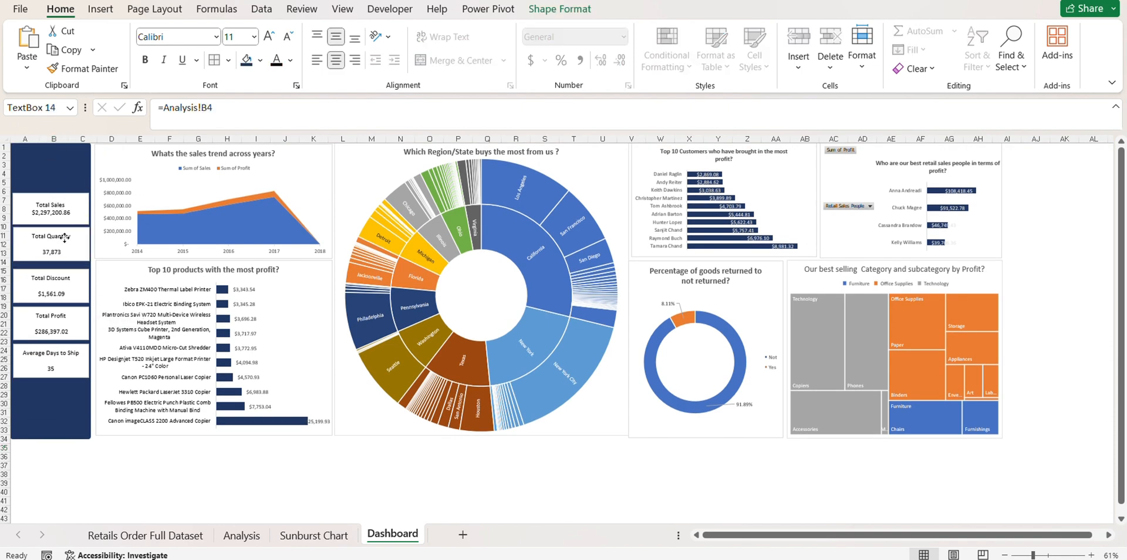
scroll(51, 203, "up", 3, "ctrl")
left_click(116, 256)
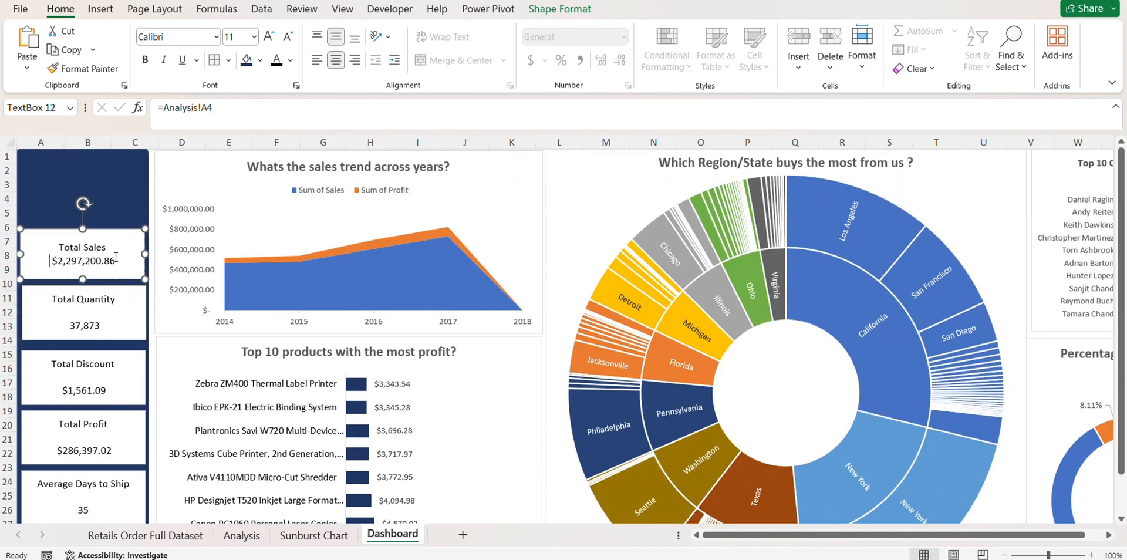
left_click(269, 37)
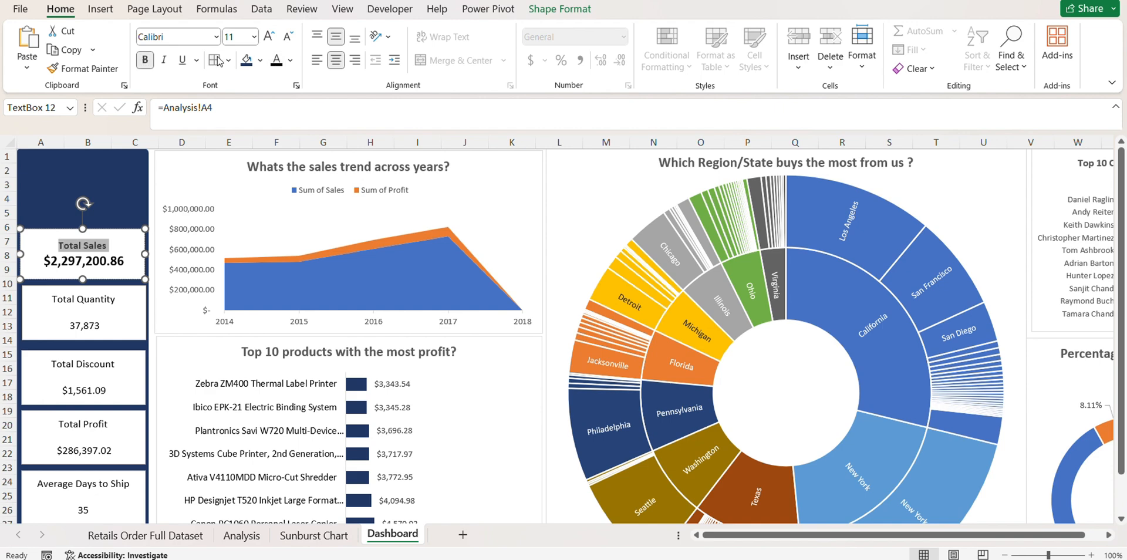
left_click(120, 258)
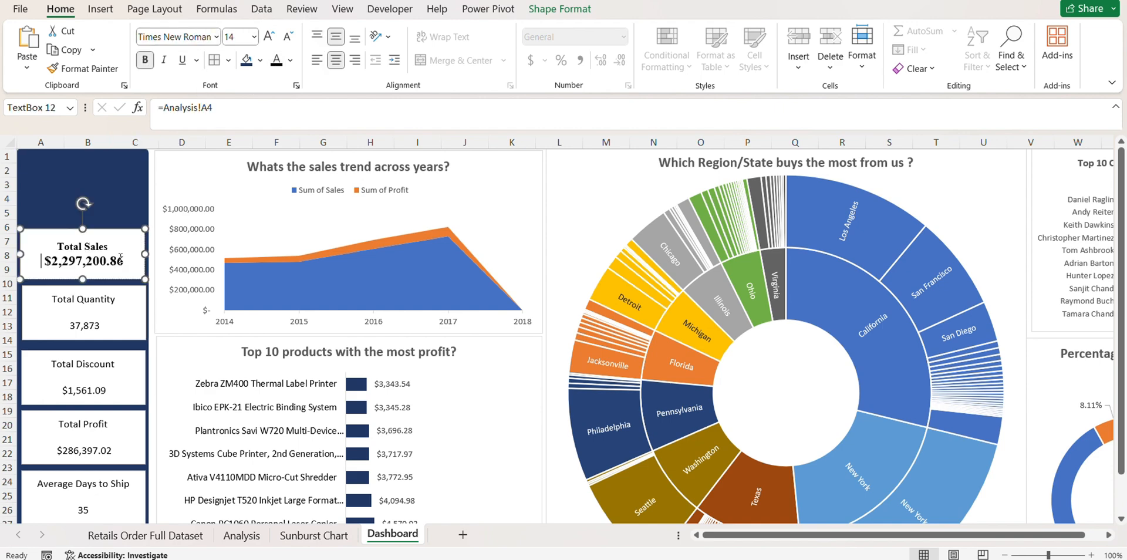
Recolour the Total Sales label text and fill its box with light grey
triple_click(105, 244)
left_click(290, 60)
left_click(289, 155)
left_click(260, 61)
left_click(270, 121)
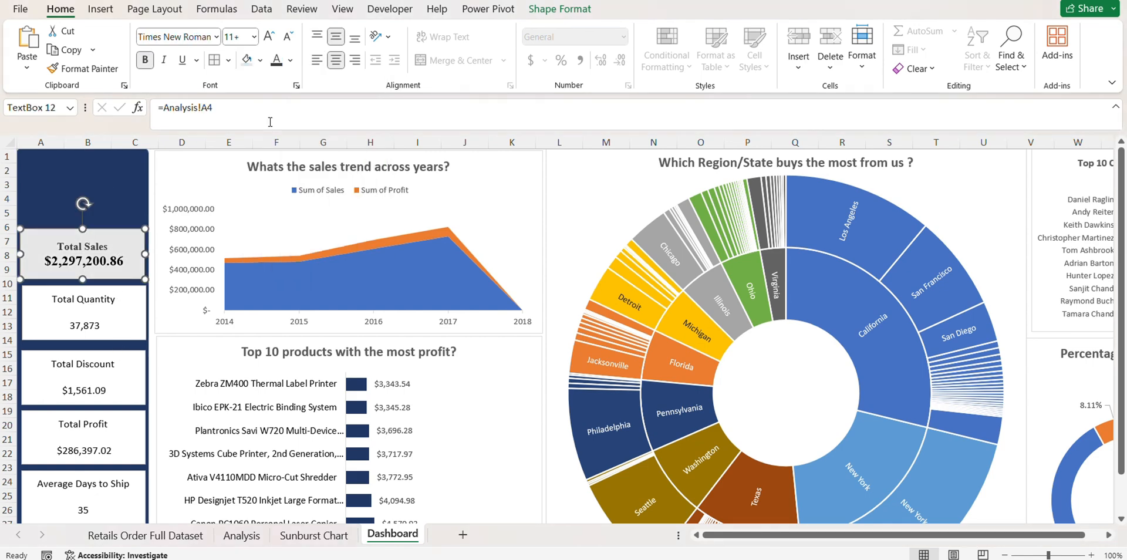
left_click(125, 309)
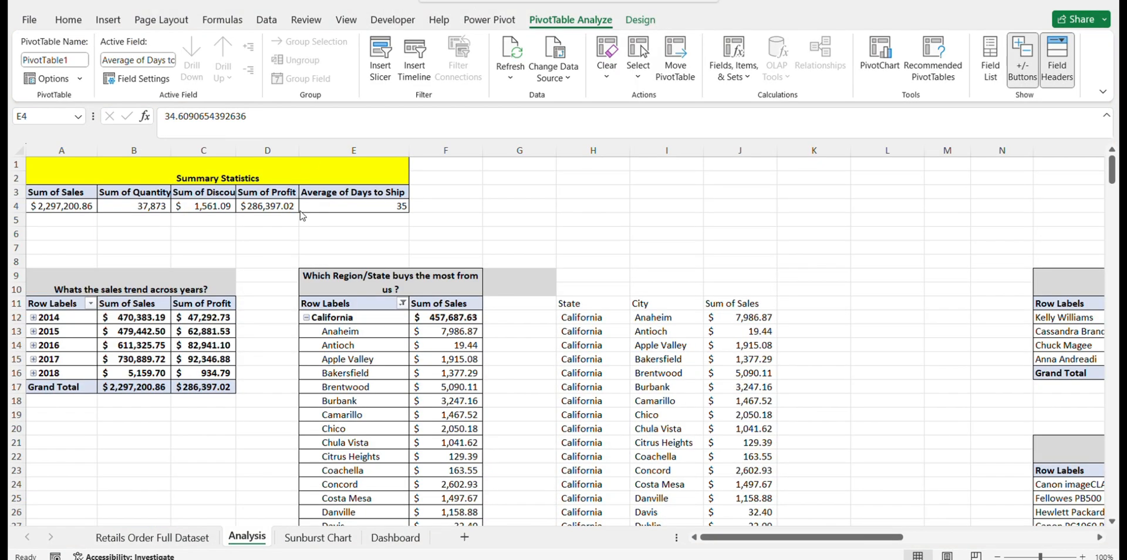
Insert slicers for City, Region and Retail Sales People from the Summary Statistics pivot table on the Analysis sheet
left_click(351, 204)
left_click(381, 58)
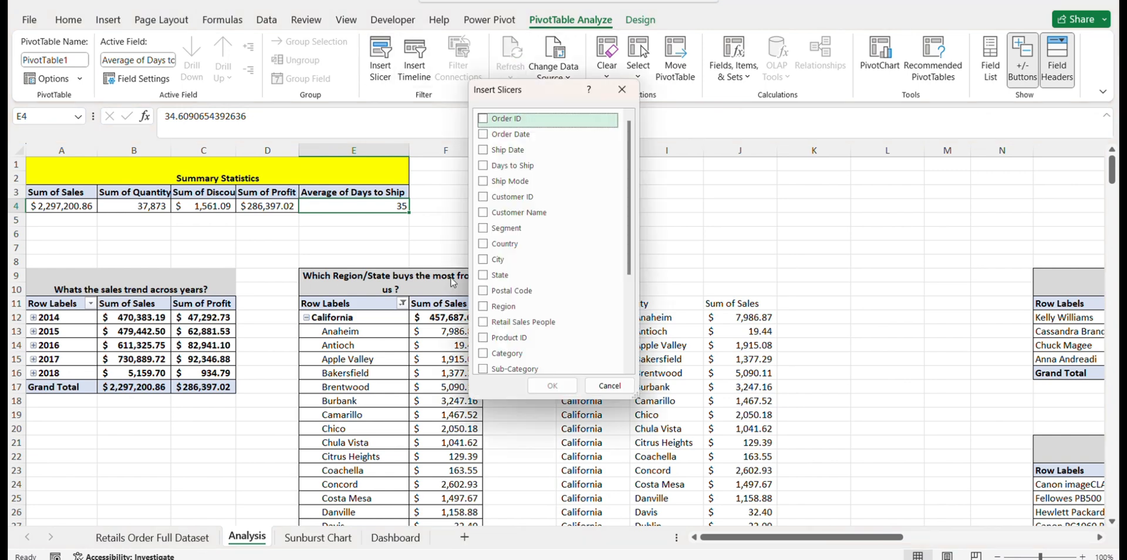
scroll(482, 267, "down", 1)
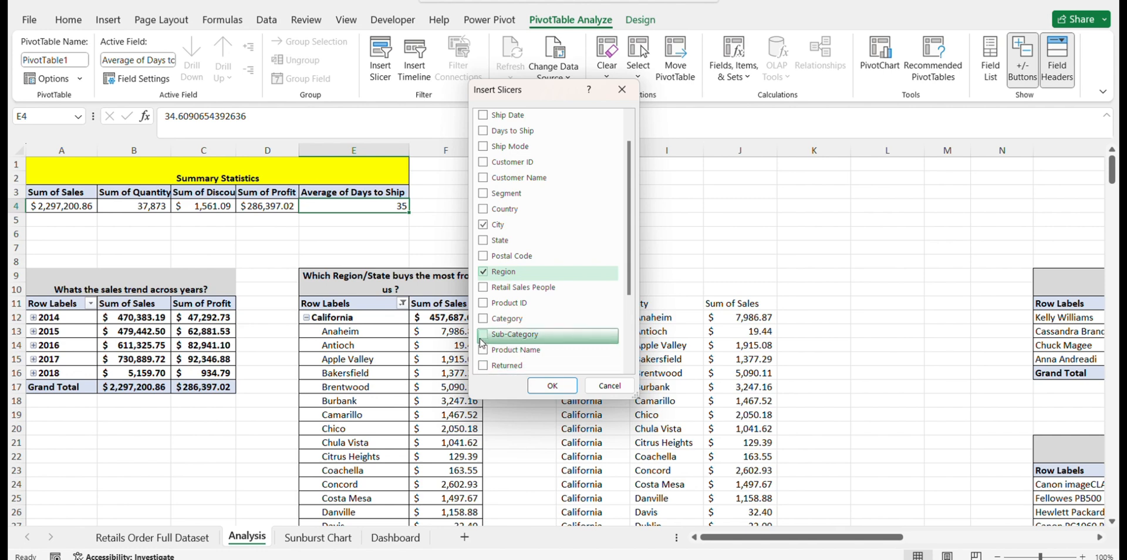
left_click(483, 289)
left_click(552, 385)
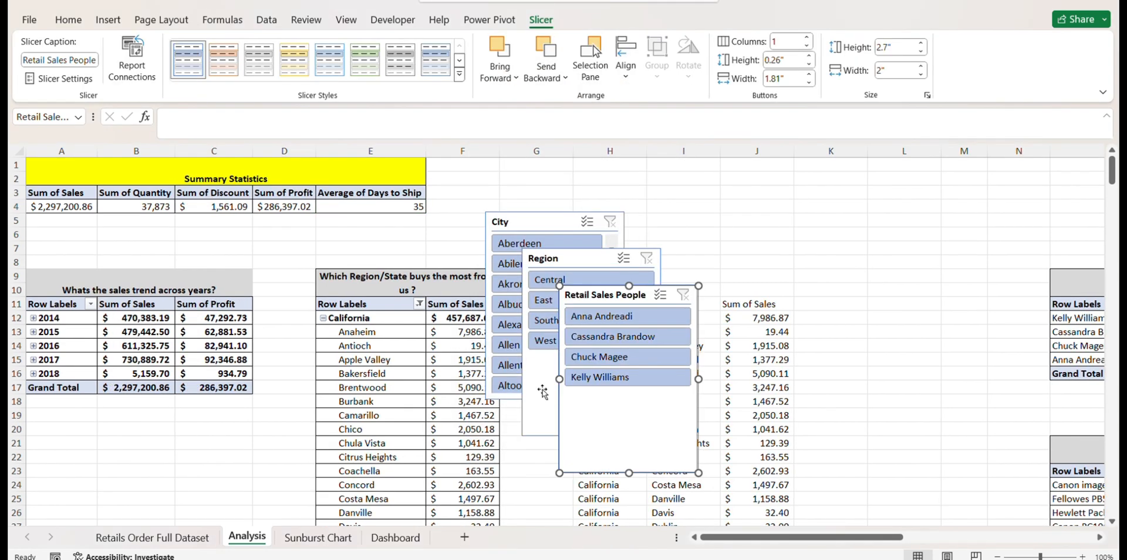
Move the City, Region and Retail Sales People slicers together from the Analysis sheet to the Dashboard sheet
left_click(543, 418, "ctrl")
left_click(525, 222, "ctrl")
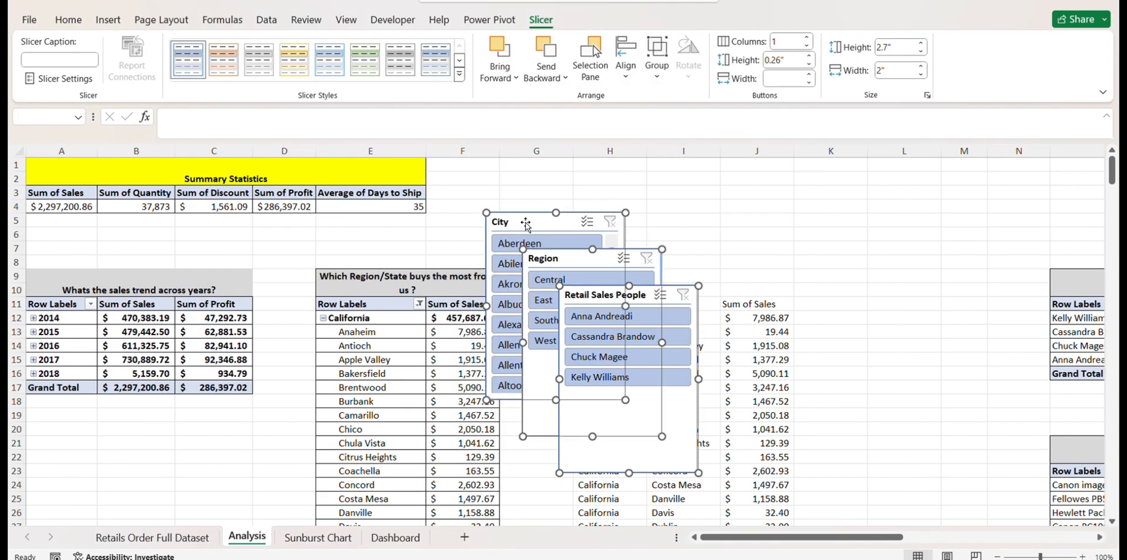
key("ctrl+x")
left_click(396, 537)
key("ctrl+v")
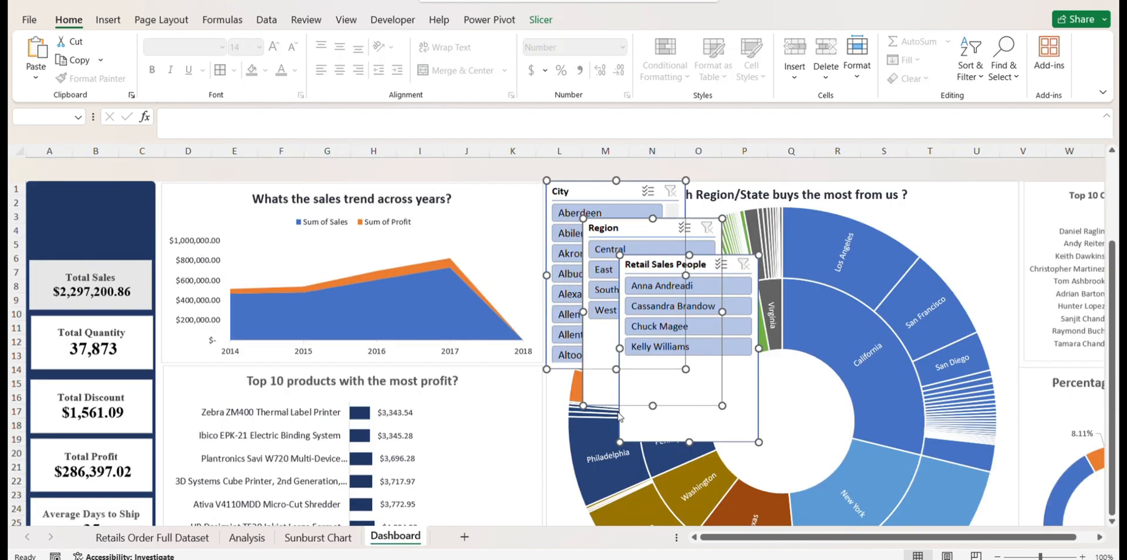
Place the City slicer on the dark blue sidebar below the Average Days to Ship box and shrink it to fit
scroll(559, 380, "down", 2)
scroll(559, 380, "right", 1)
left_click(519, 248)
scroll(508, 223, "left", 1)
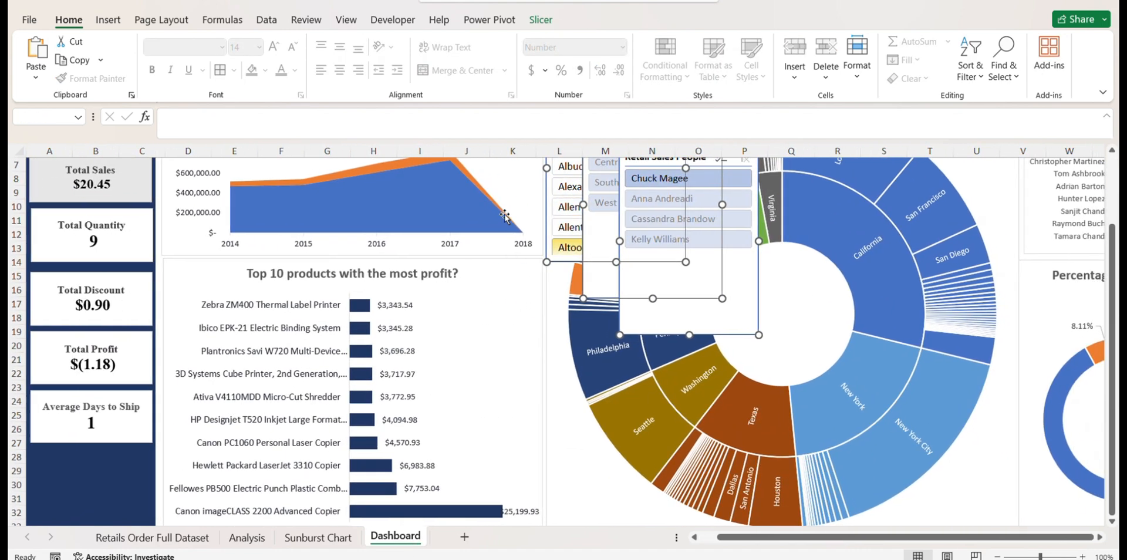
left_click_drag(541, 229, 137, 416)
scroll(137, 415, "down", 2)
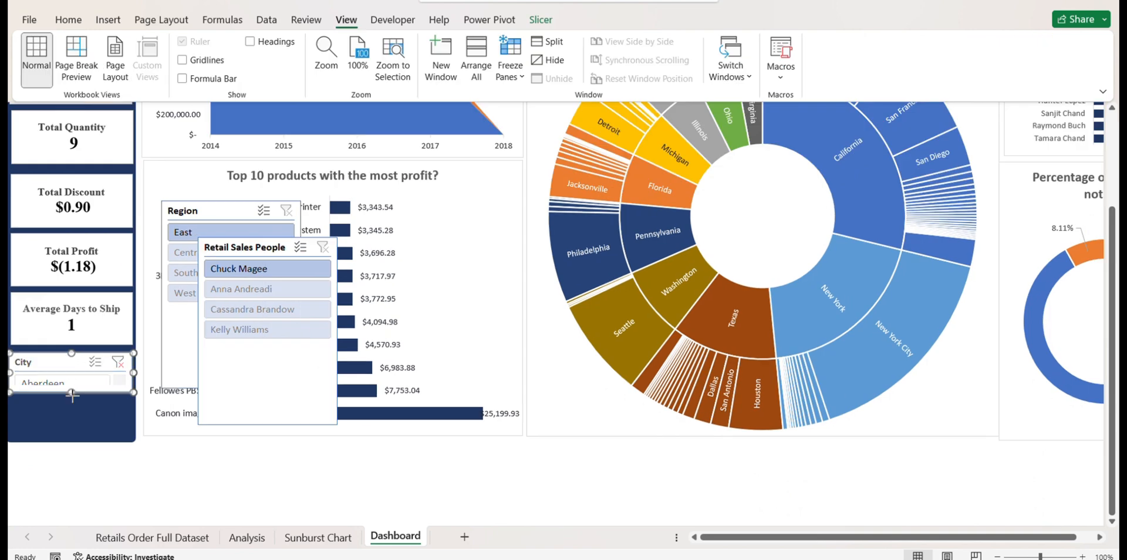
scroll(233, 128, "up", 4)
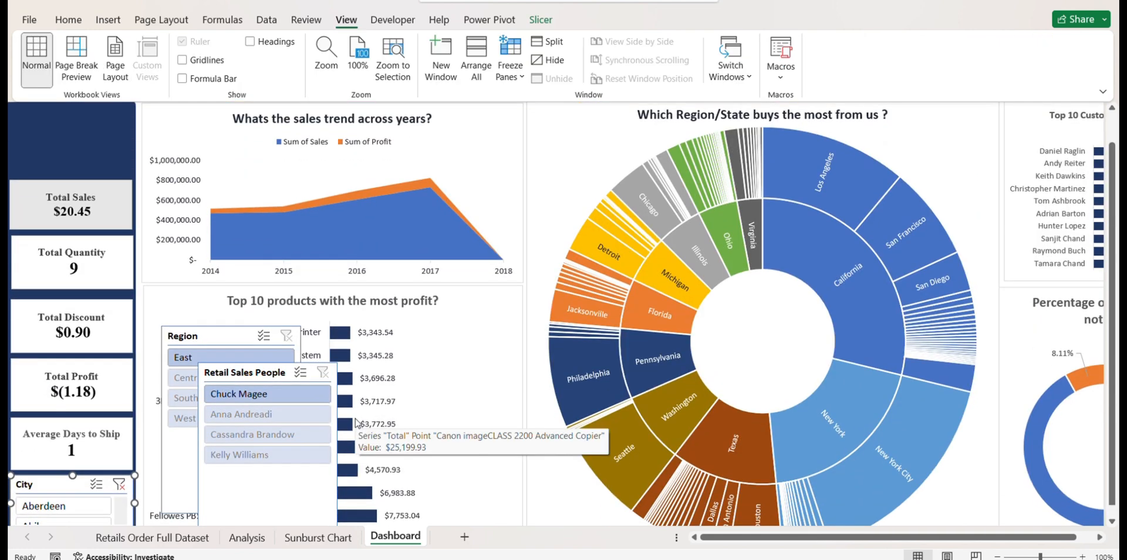
Lower the top edge of the sales trend chart and move the Region slicer into the space above it
left_click(233, 128)
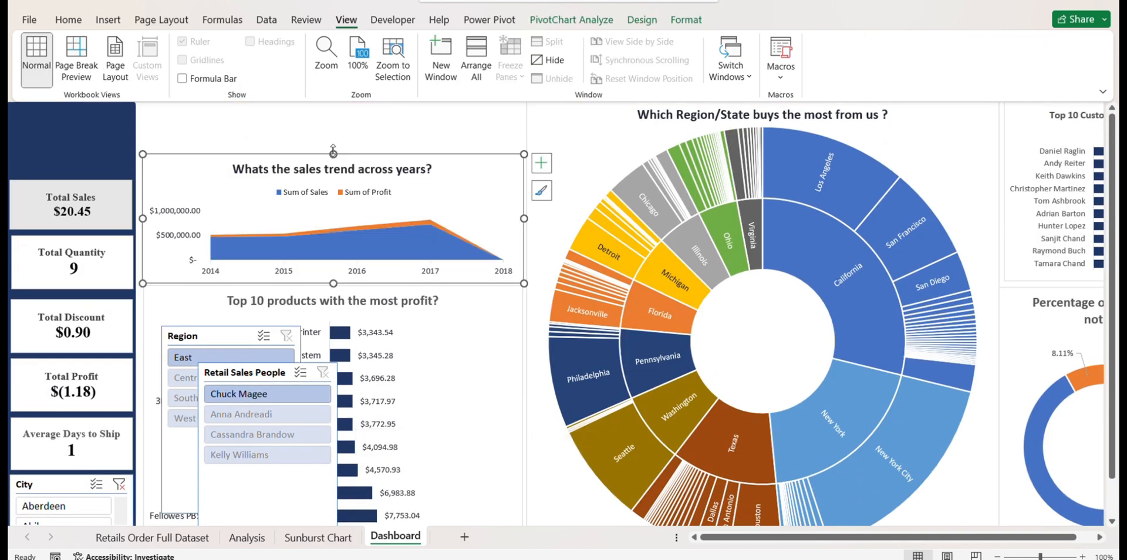
scroll(203, 231, "down", 3)
left_click_drag(202, 231, 221, 105)
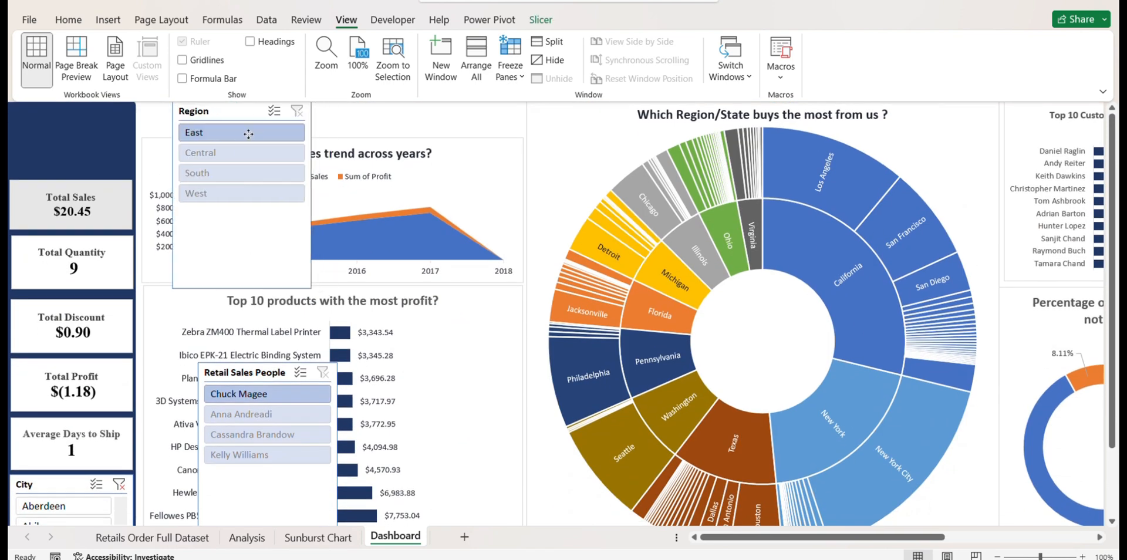
Resize the Region slicer into a flat strip as wide as the sales trend chart and lower the chart's top edge to make room
left_click_drag(247, 287, 247, 137)
left_click_drag(317, 120, 521, 120)
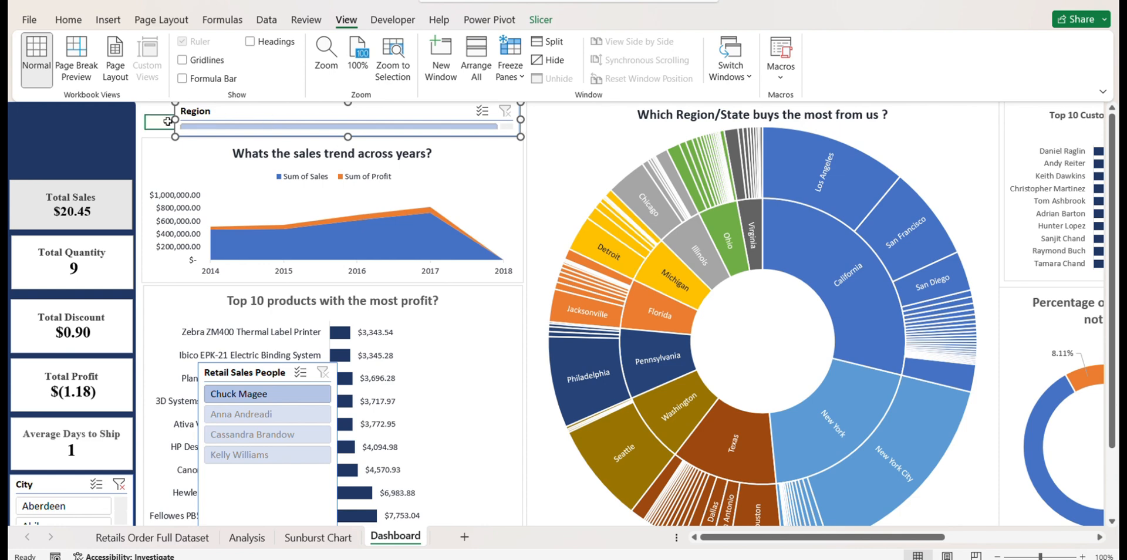
left_click_drag(174, 117, 146, 118)
left_click(333, 139)
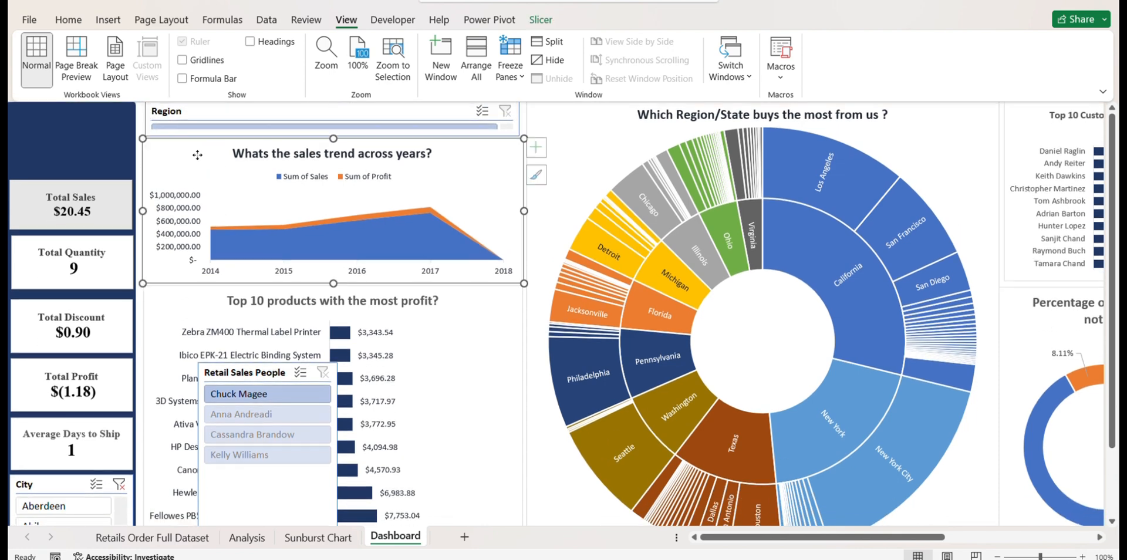
left_click_drag(334, 140, 333, 155)
left_click(334, 136)
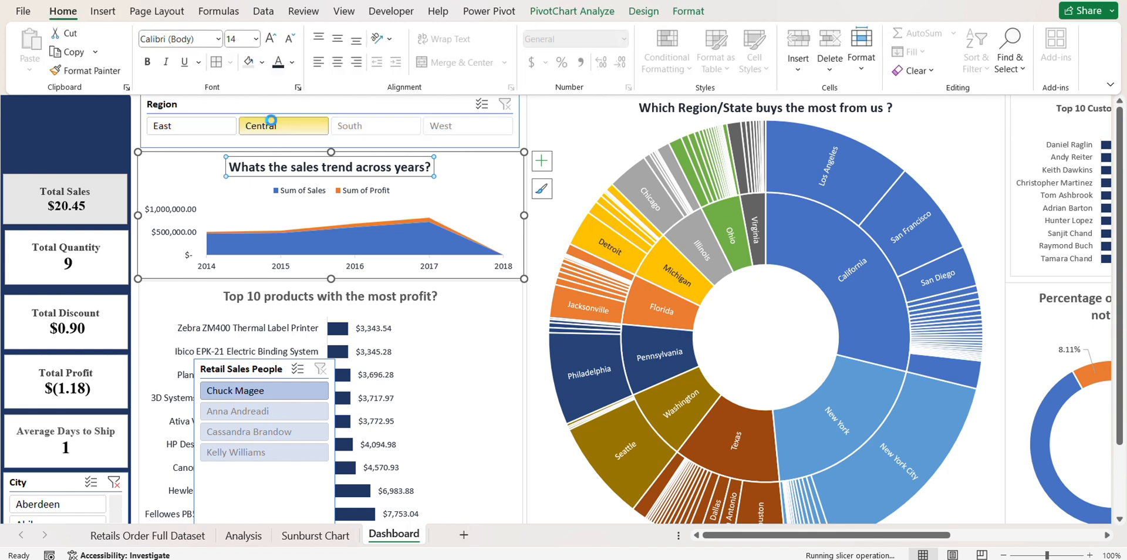
Set the City slicer to two columns and lengthen it to about 1.23" so it reaches the sidebar's lower end
left_click(359, 127)
scroll(239, 213, "down", 3)
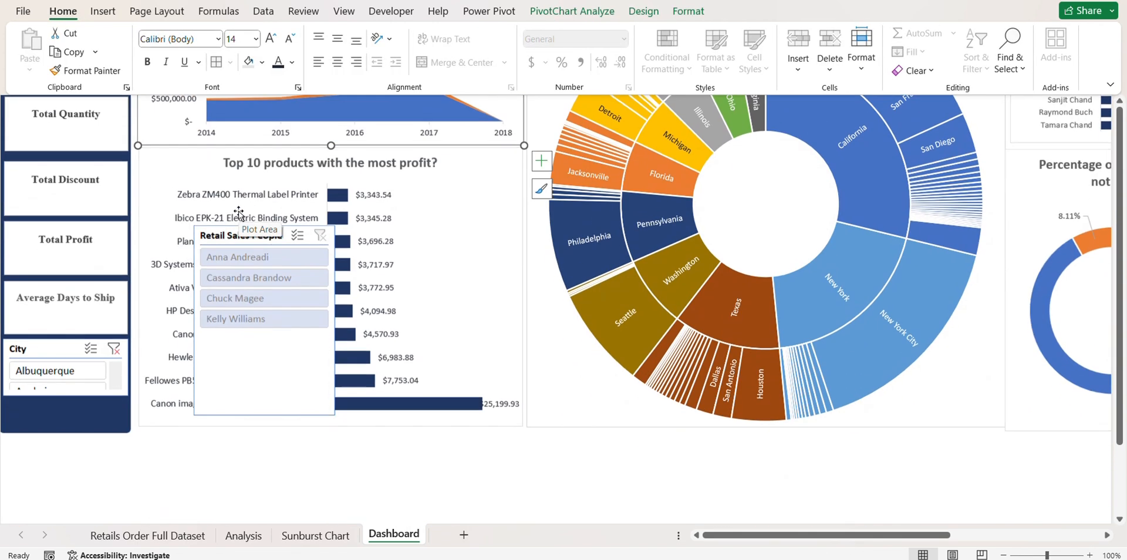
left_click(34, 357)
left_click(541, 11)
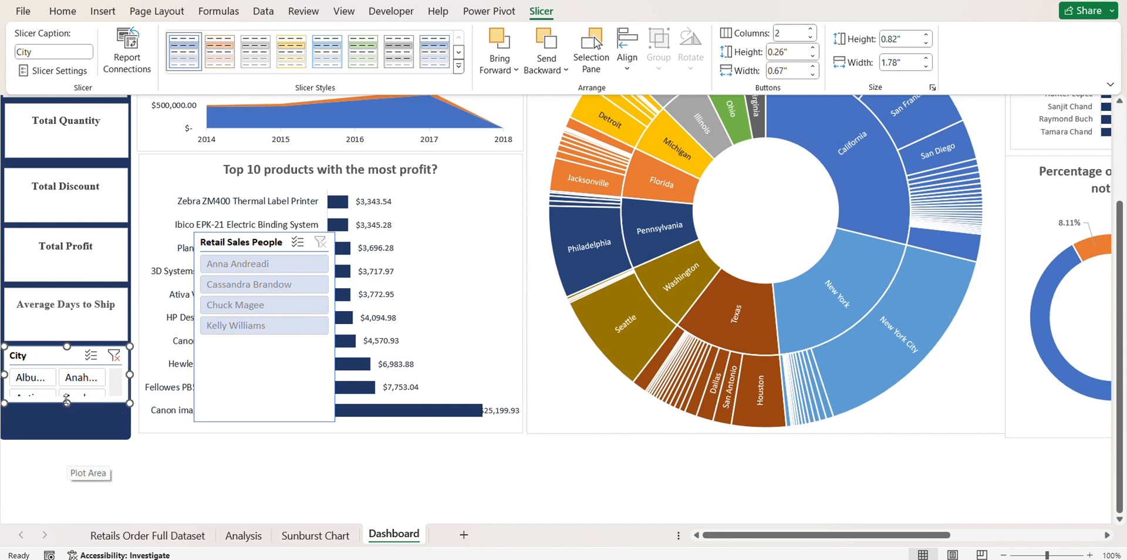
left_click_drag(67, 385, 67, 433)
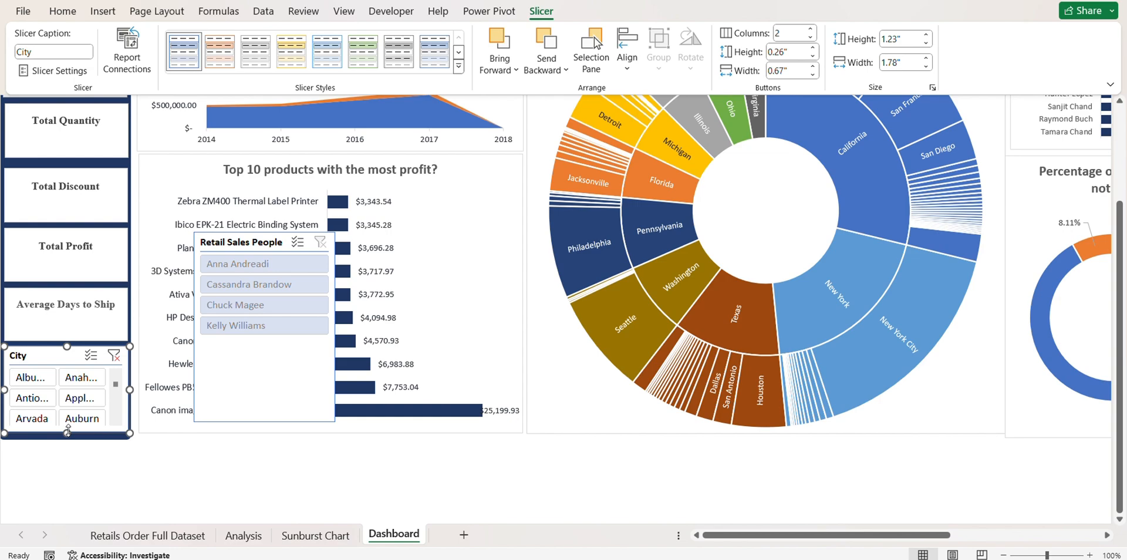
Delete the Retail Sales People slicer and clear the filters of the City and Region slicers
left_click(255, 400)
key("Delete")
scroll(254, 400, "up", 3)
scroll(254, 400, "down", 2)
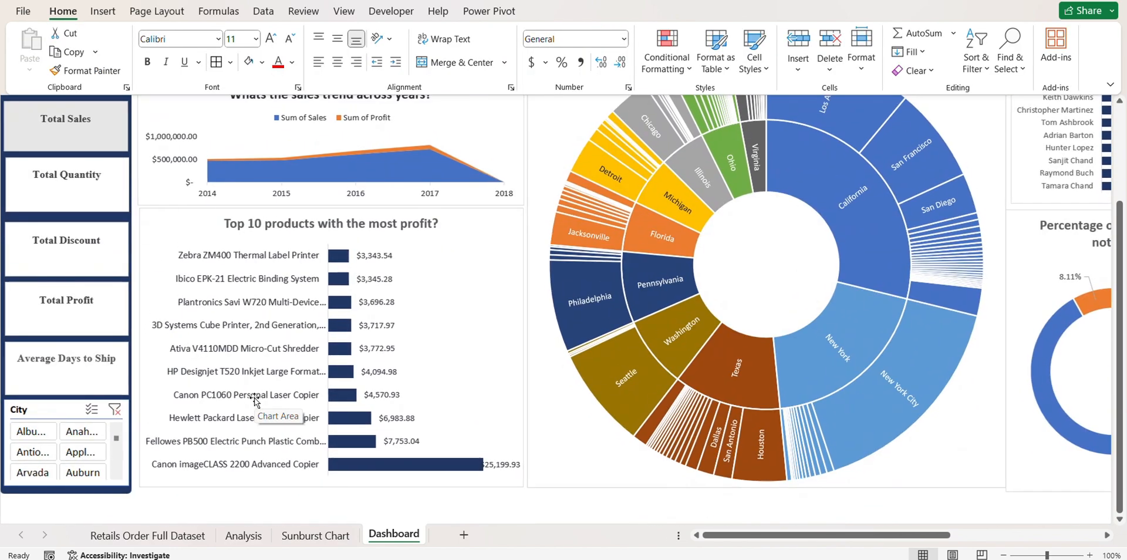
left_click(113, 412)
scroll(402, 141, "up", 2)
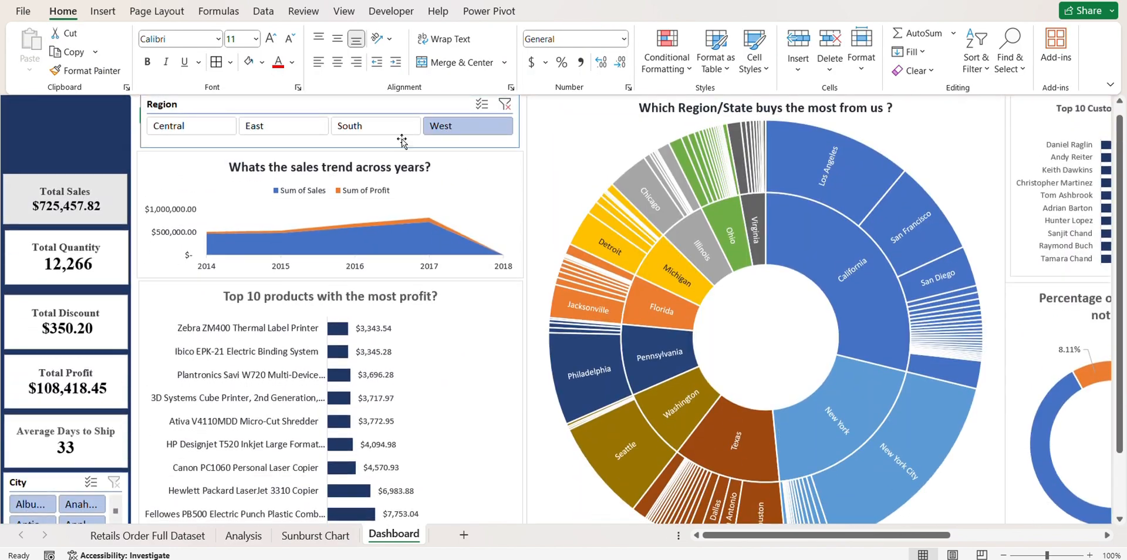
left_click(505, 104)
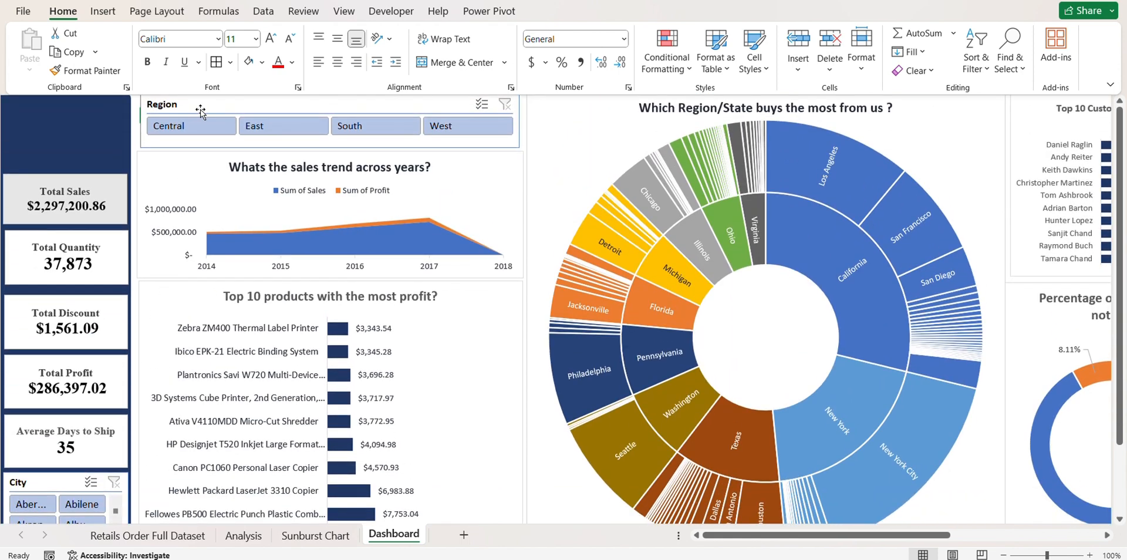
Apply the dark blue slicer style to the Region slicer and extend its left edge slightly toward the sidebar
left_click(200, 110)
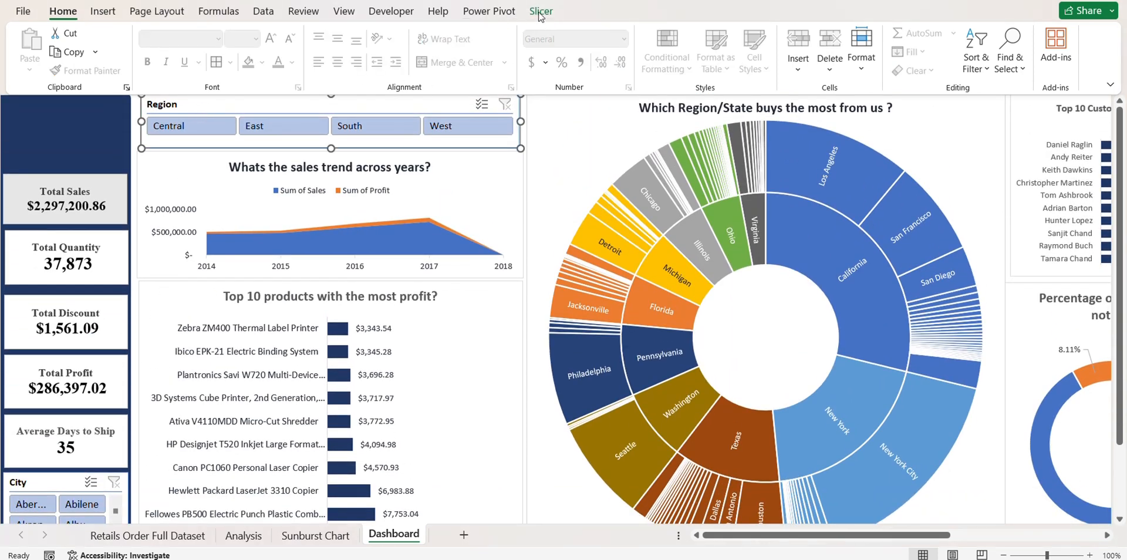
left_click(541, 12)
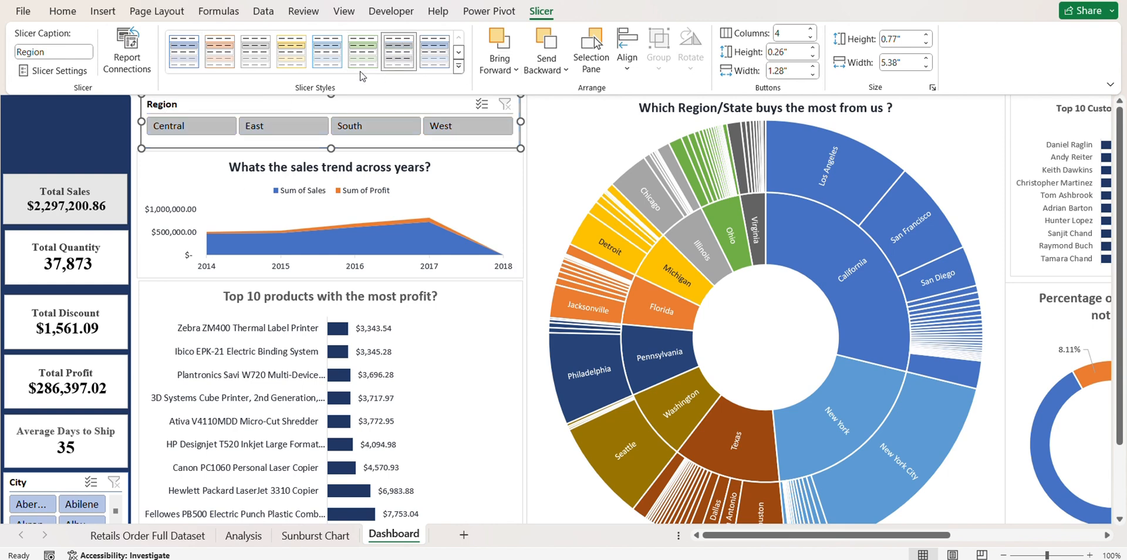
left_click(459, 68)
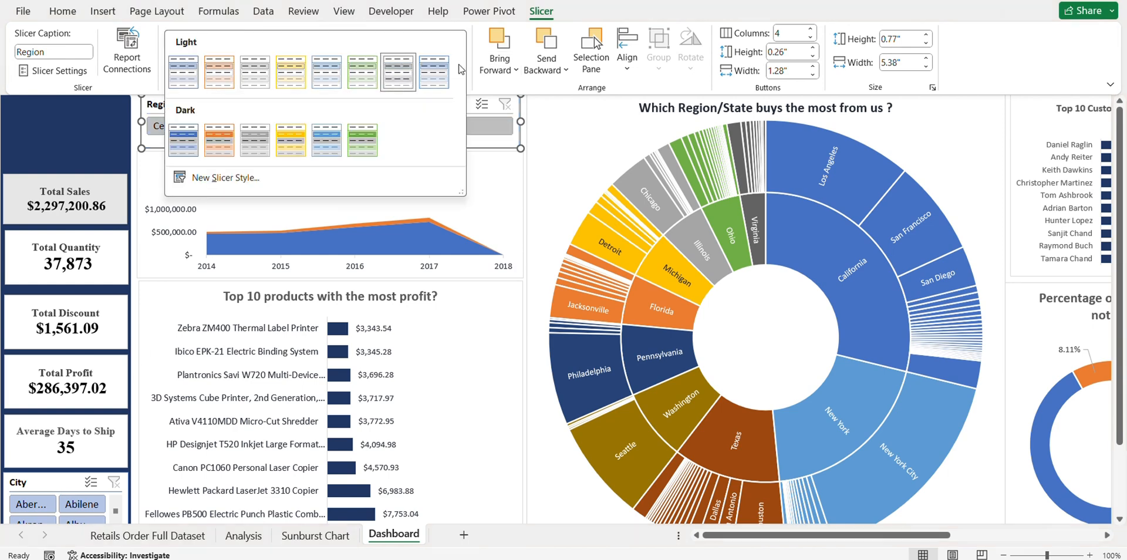
left_click(223, 141)
left_click(191, 63)
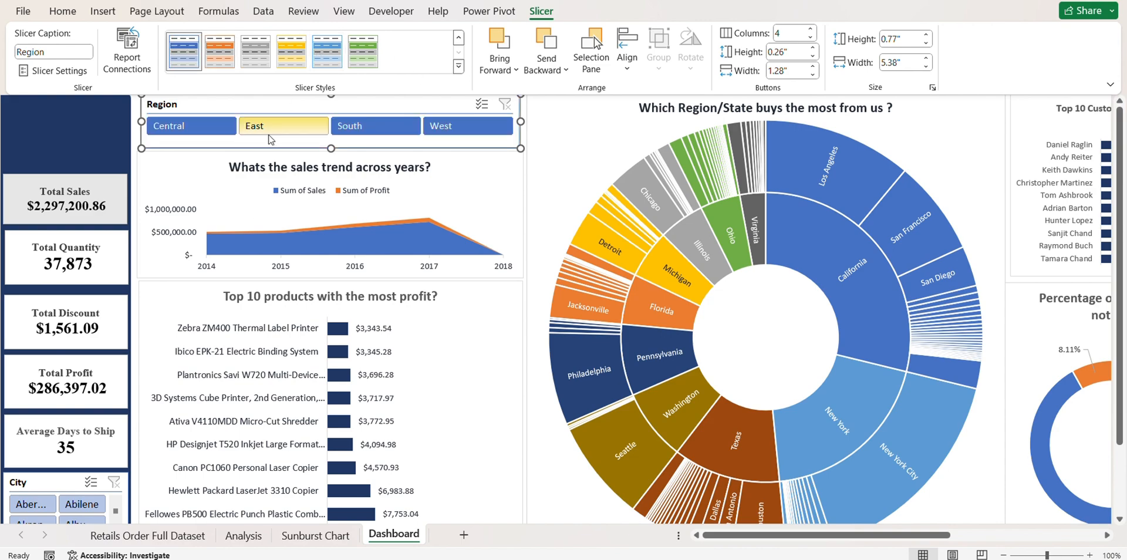
left_click_drag(138, 125, 140, 125)
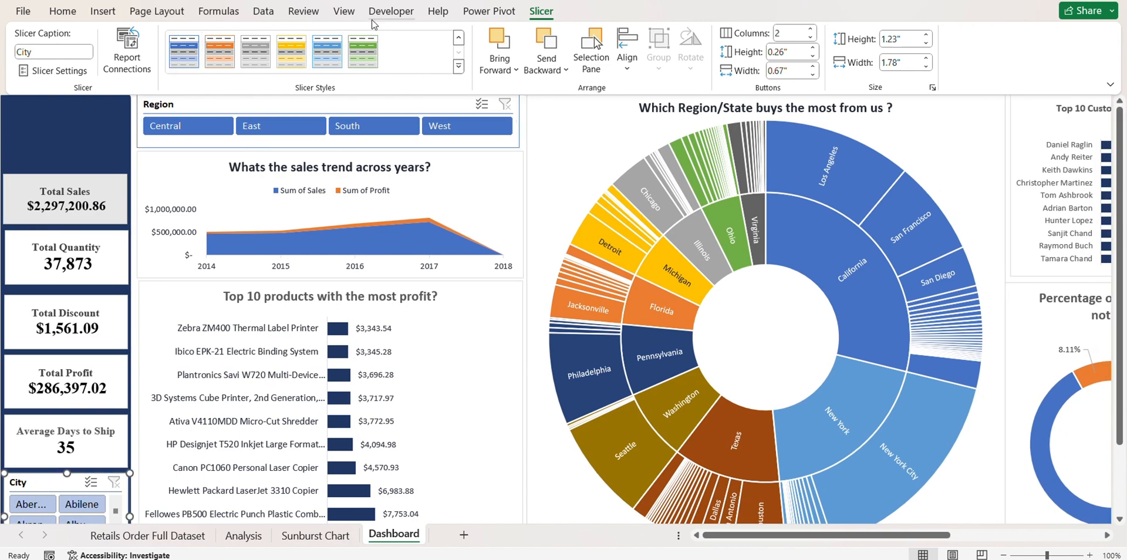
Enlarge the City slicer to about 1.28" by 1.82" and widen the dark blue sidebar slightly to match
scroll(102, 461, "down", 3)
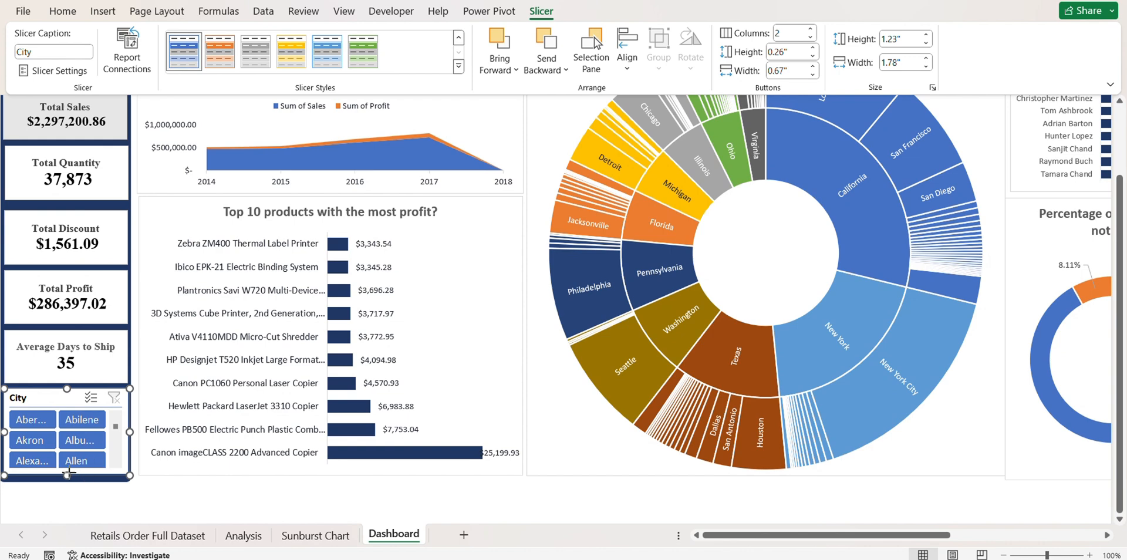
left_click_drag(67, 474, 68, 479)
left_click_drag(132, 246, 135, 246)
left_click(77, 399)
left_click_drag(130, 435, 133, 434)
left_click(149, 496)
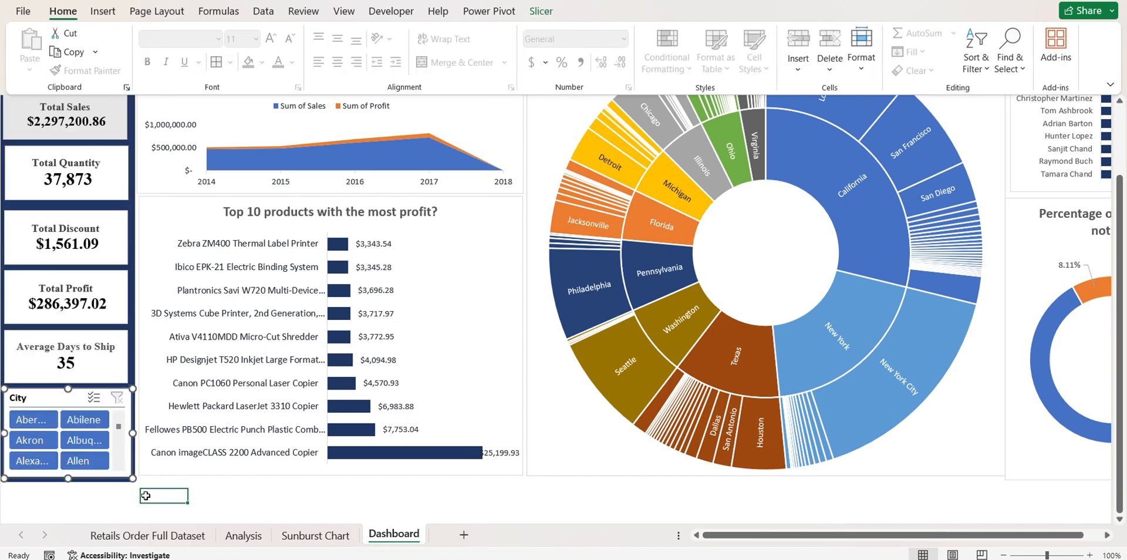
Connect the Region slicer to the other pivot tables on the Analysis sheet through its report connections
scroll(154, 469, "up", 3)
left_click(195, 102)
left_click(541, 13)
left_click(127, 52)
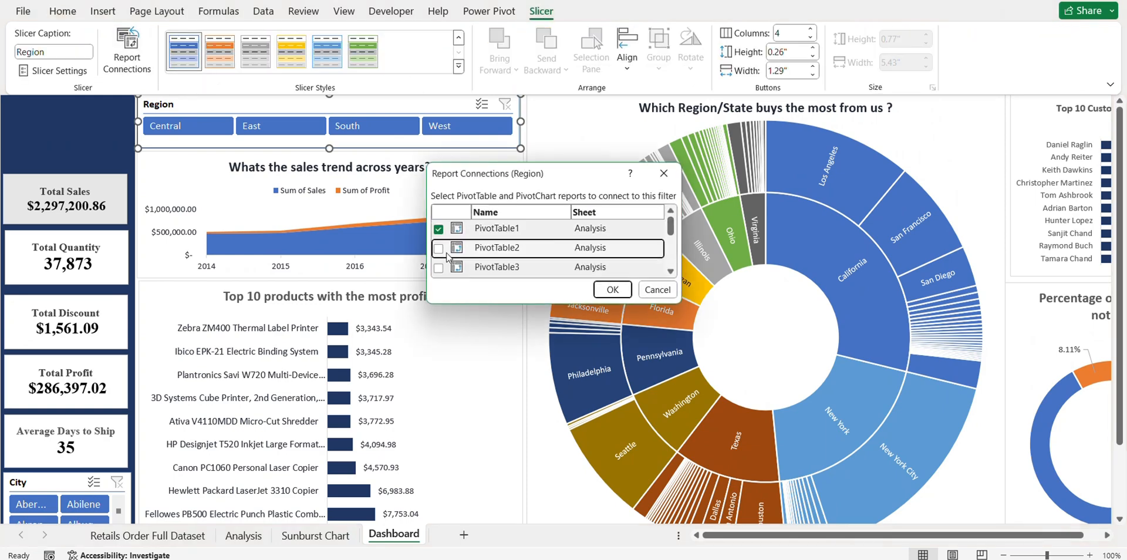
scroll(439, 223, "down", 2)
left_click(438, 220)
left_click(438, 236)
left_click(438, 255)
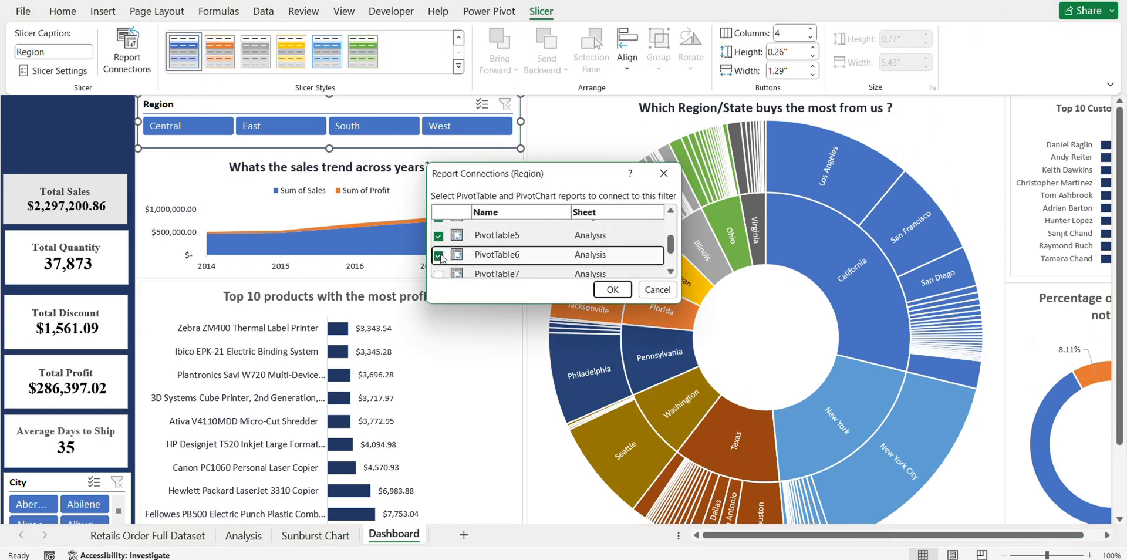
scroll(439, 254, "down", 1)
left_click(439, 240)
left_click(439, 258)
scroll(439, 262, "down", 1)
left_click(439, 267)
left_click(613, 290)
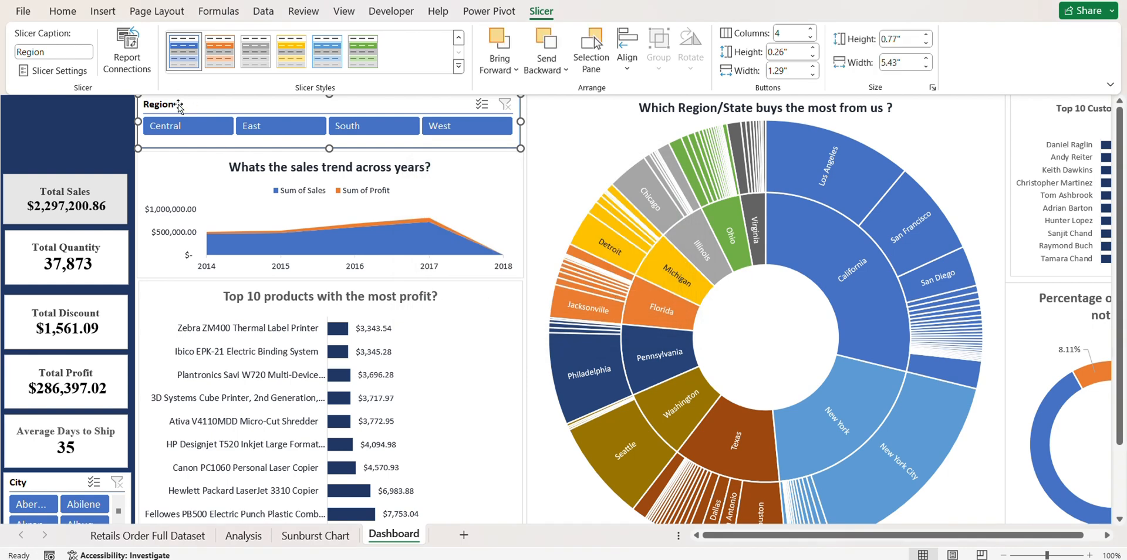
Connect the City slicer to the other pivot tables on the Analysis sheet through its report connections
left_click(52, 478)
left_click(127, 51)
scroll(540, 246, "down", 2)
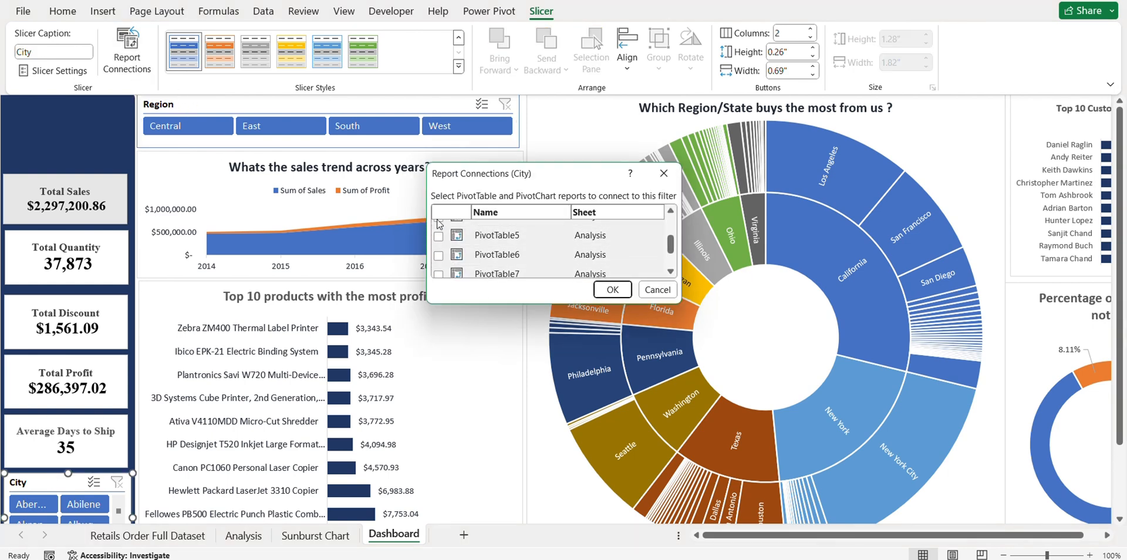
left_click(540, 236)
scroll(540, 236, "up", 1)
left_click(438, 251)
left_click(439, 270)
scroll(439, 269, "down", 2)
left_click(438, 223)
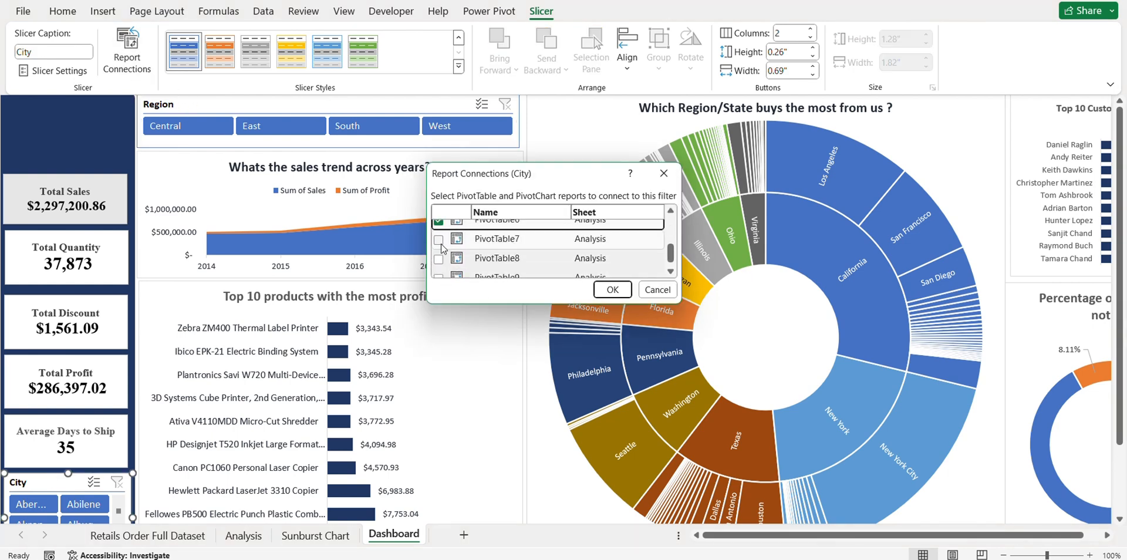
left_click(439, 240)
left_click(439, 259)
scroll(441, 260, "down", 1)
left_click(438, 267)
left_click(612, 289)
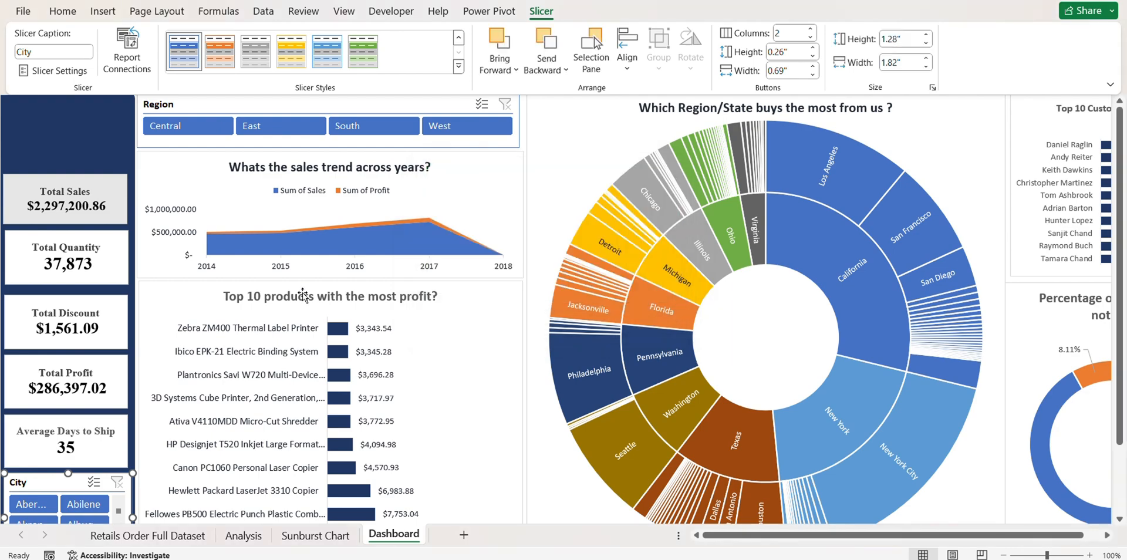
Test the City slicer by filtering the dashboard to Aberdeen and switching the filter to Albuquerque
left_click(33, 504)
scroll(76, 506, "down", 1)
left_click(83, 483)
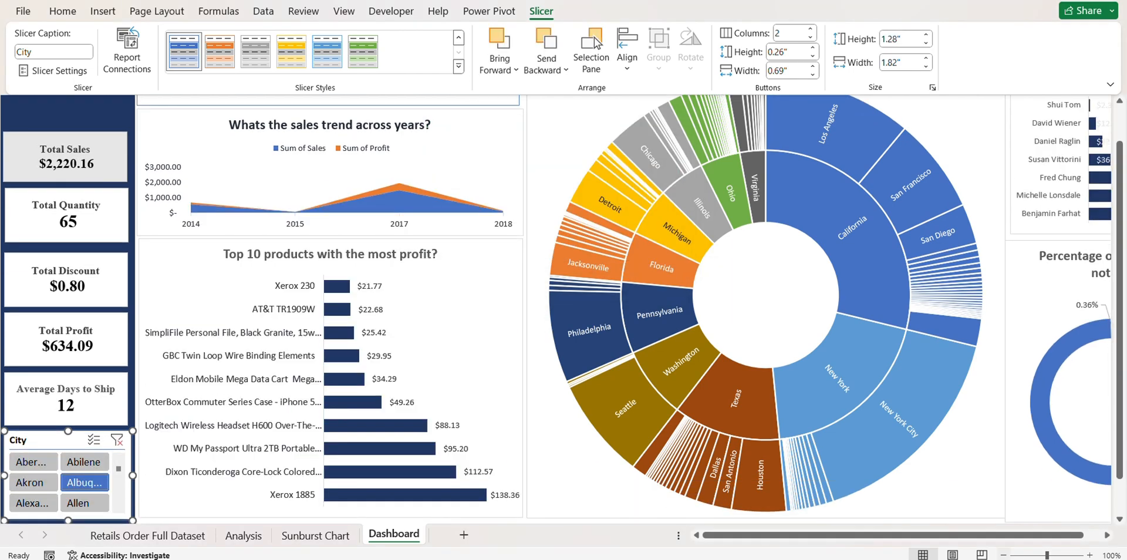
Collapse the ribbon and set the Dashboard sheet's zoom to 90%
left_click(1004, 556)
left_click(1003, 555)
left_click(1003, 555)
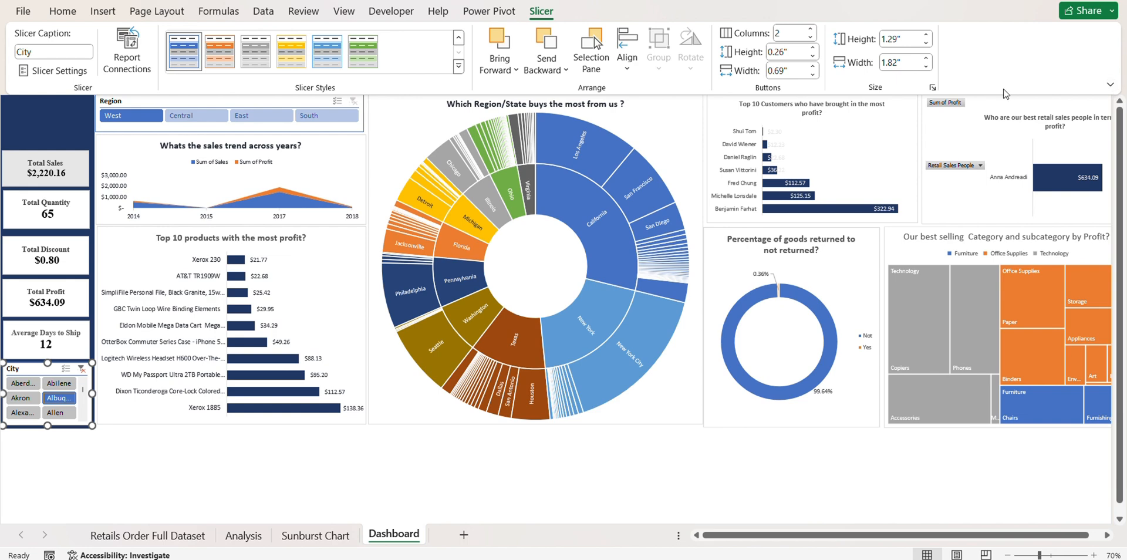
left_click(344, 12)
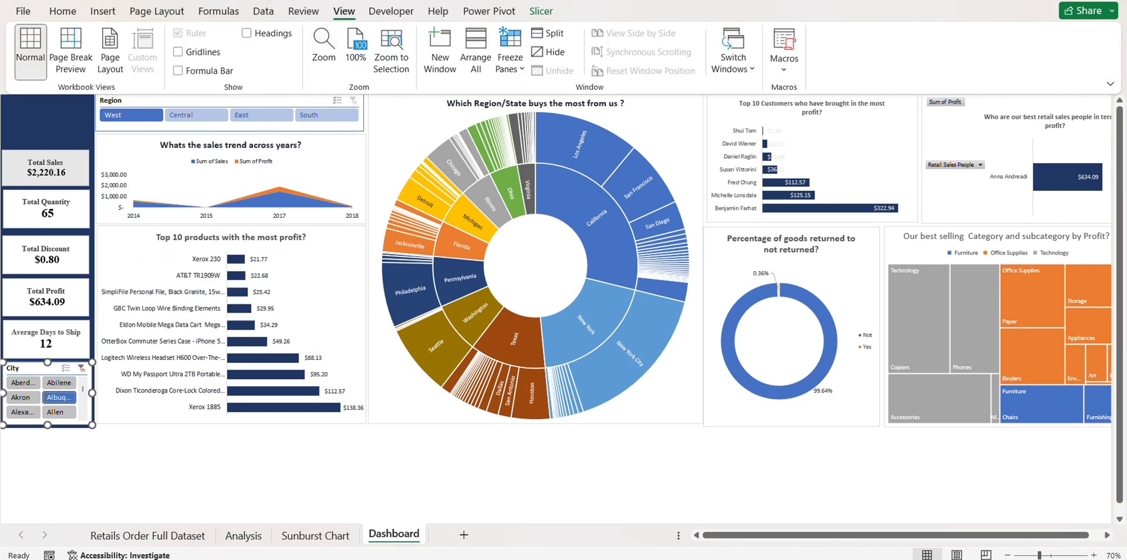
double_click(184, 13)
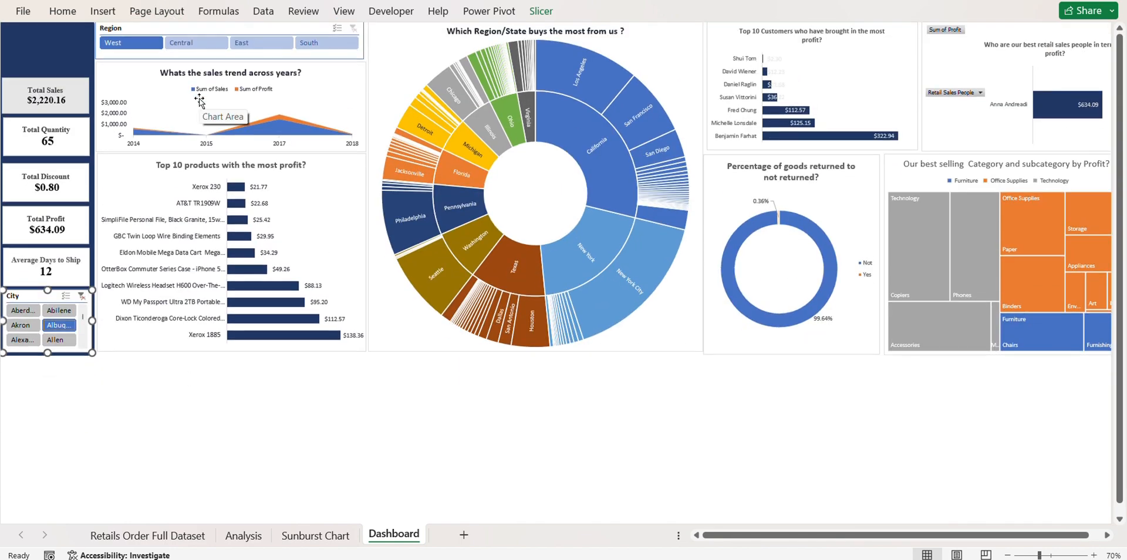
left_click(1092, 555)
left_click(1094, 554)
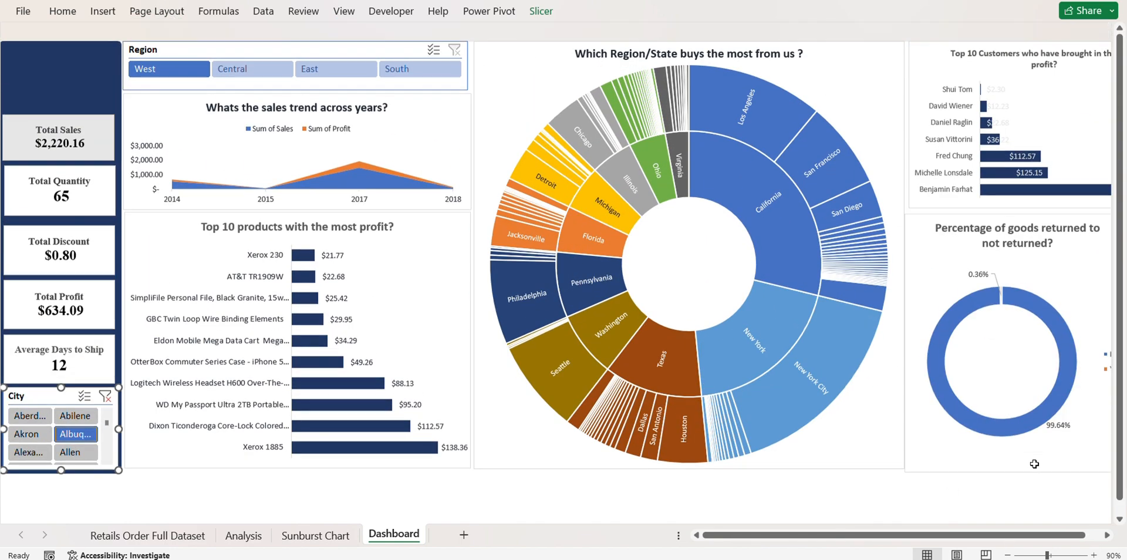
Filter the dashboard to Abilene with the City slicer and look at the sunburst chart's style and color options
left_click(76, 399)
left_click(485, 147)
left_click(919, 66)
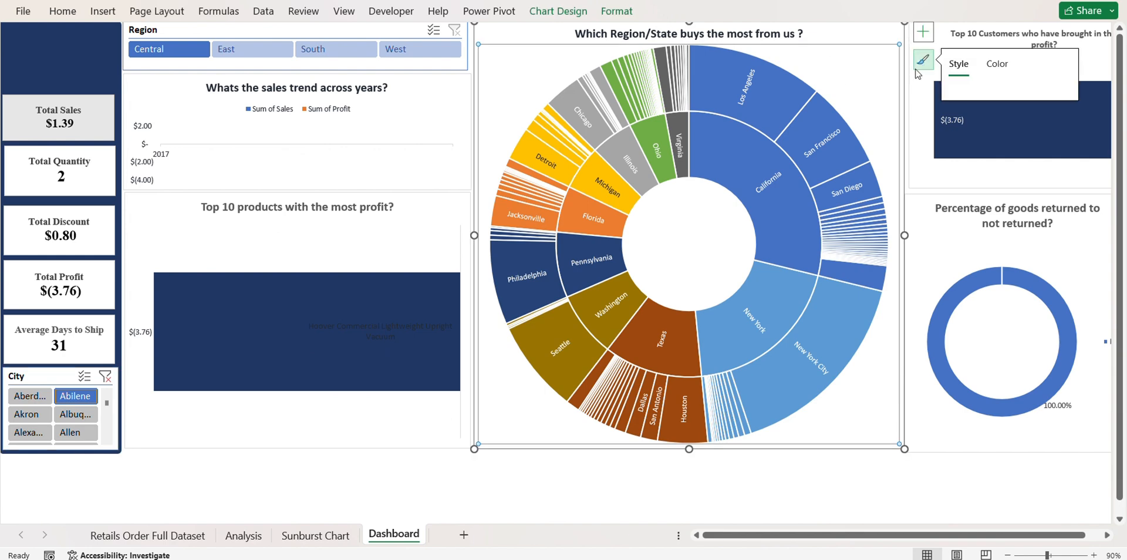
Fill the California segment of the sunburst chart with dark navy blue
left_click(766, 119)
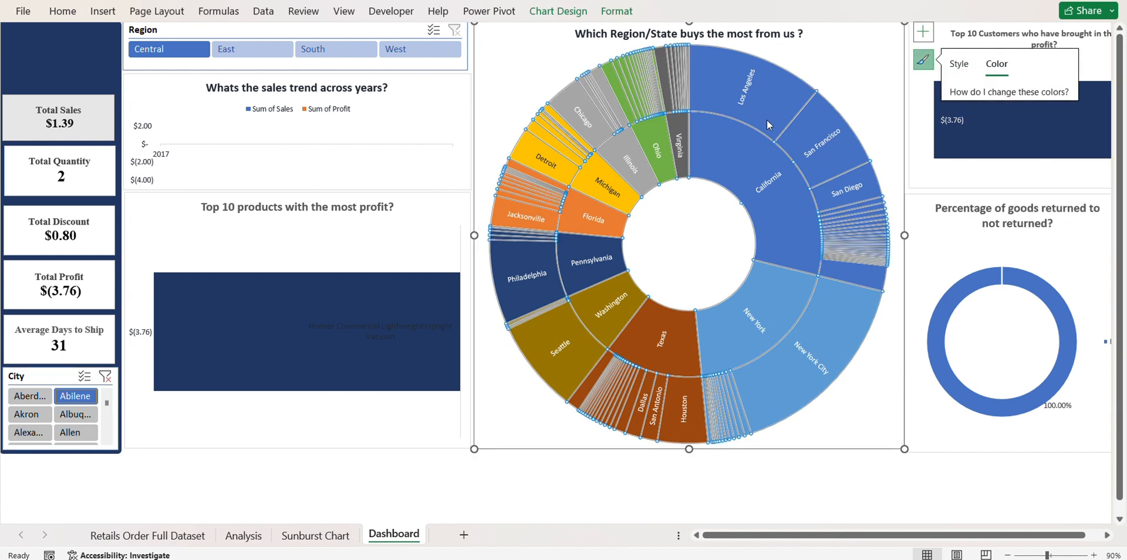
left_click(741, 86)
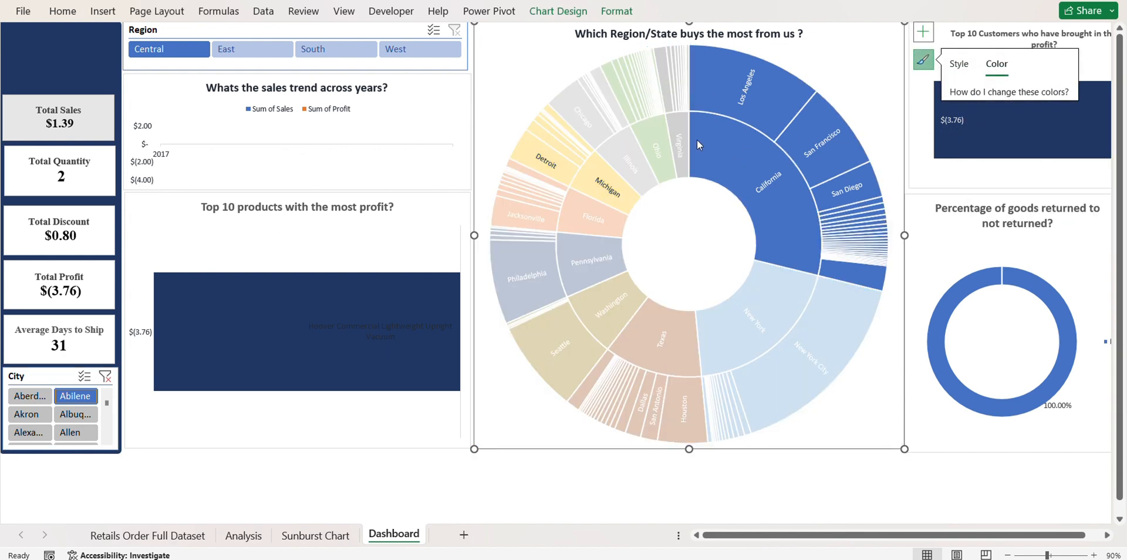
left_click(62, 11)
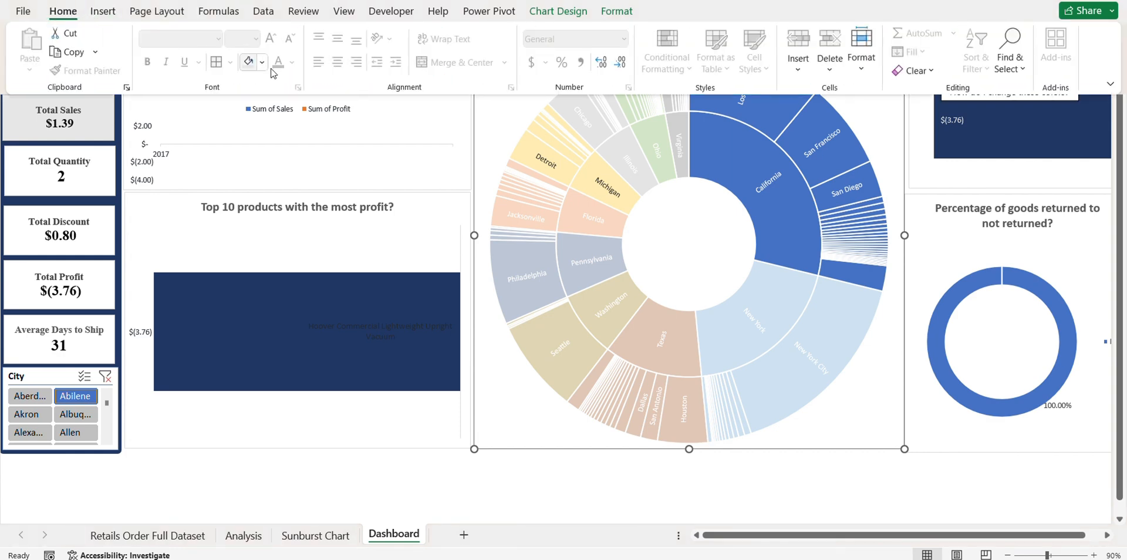
left_click(262, 62)
left_click(292, 172)
Fill the New York segment of the sunburst chart with a lighter shade of the theme blue
left_click(743, 344)
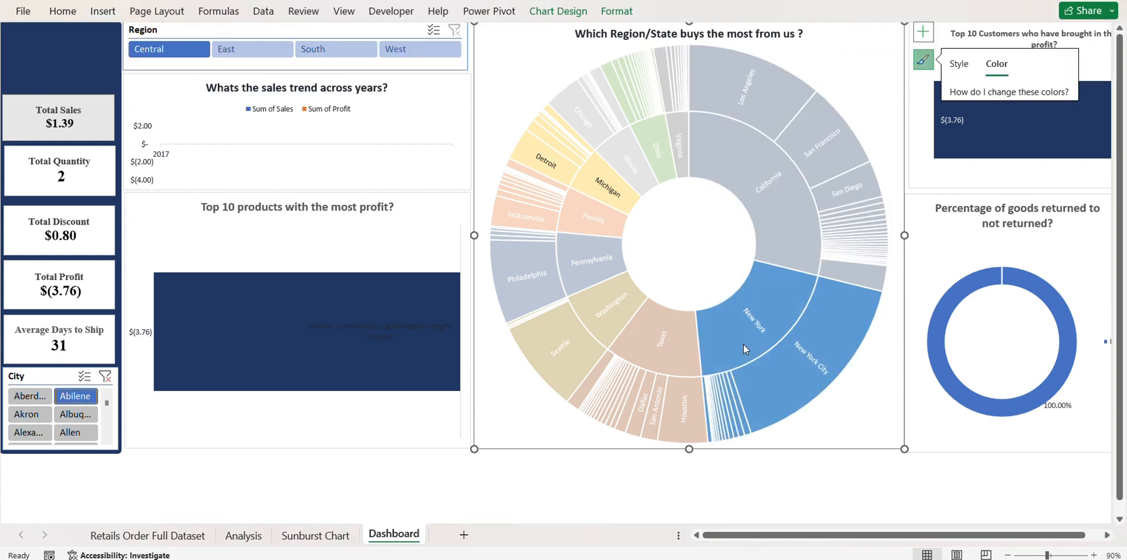
left_click(63, 11)
left_click(262, 61)
left_click(291, 160)
left_click(666, 448)
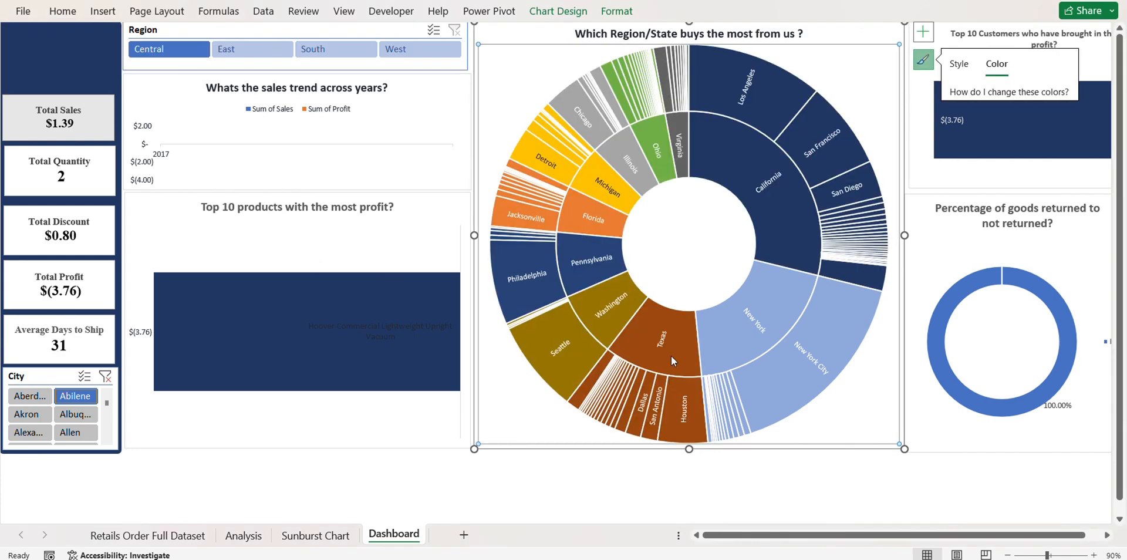
Fill the Texas segment of the sunburst chart with light blue-gray
left_click(665, 349)
left_click(659, 344)
left_click(63, 11)
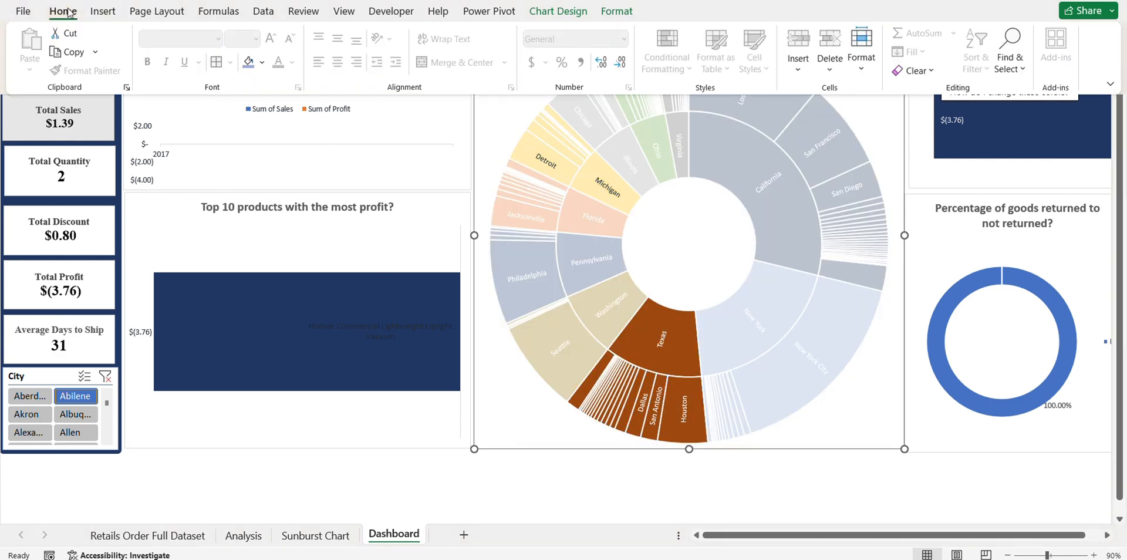
left_click(262, 62)
left_click(282, 148)
left_click(603, 446)
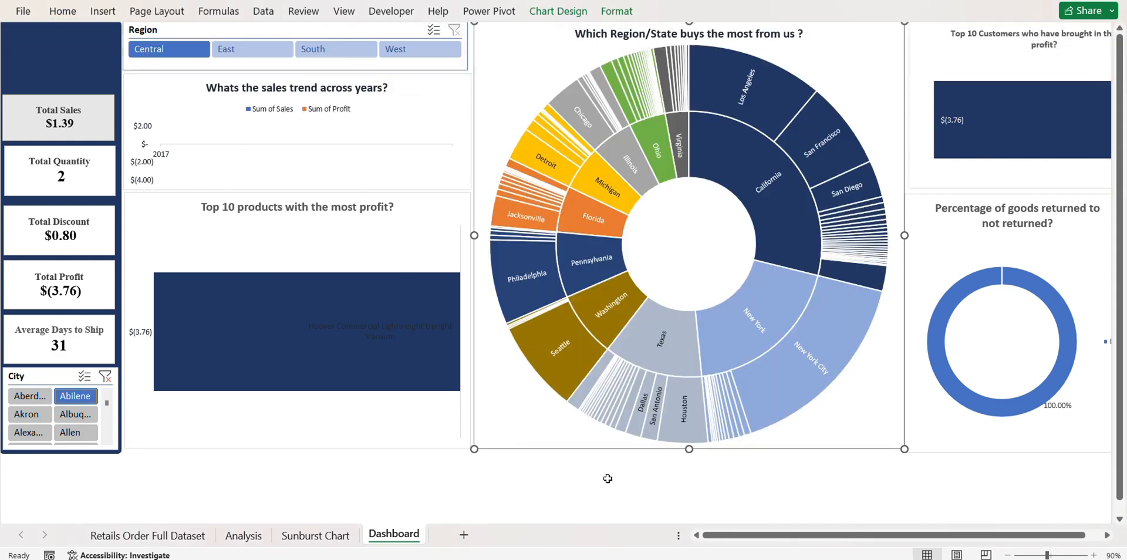
Fill the Washington segment of the sunburst chart with near-black
left_click(583, 324)
left_click(608, 304)
left_click(63, 12)
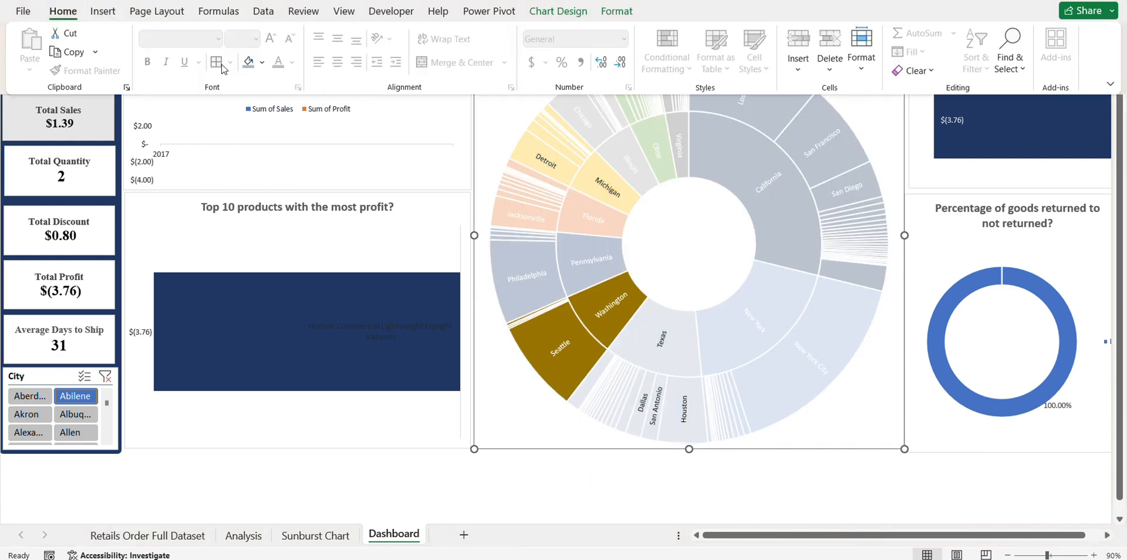
left_click(262, 61)
left_click(260, 181)
Fill the Pennsylvania segment of the sunburst chart with the lightest theme green
left_click(589, 271)
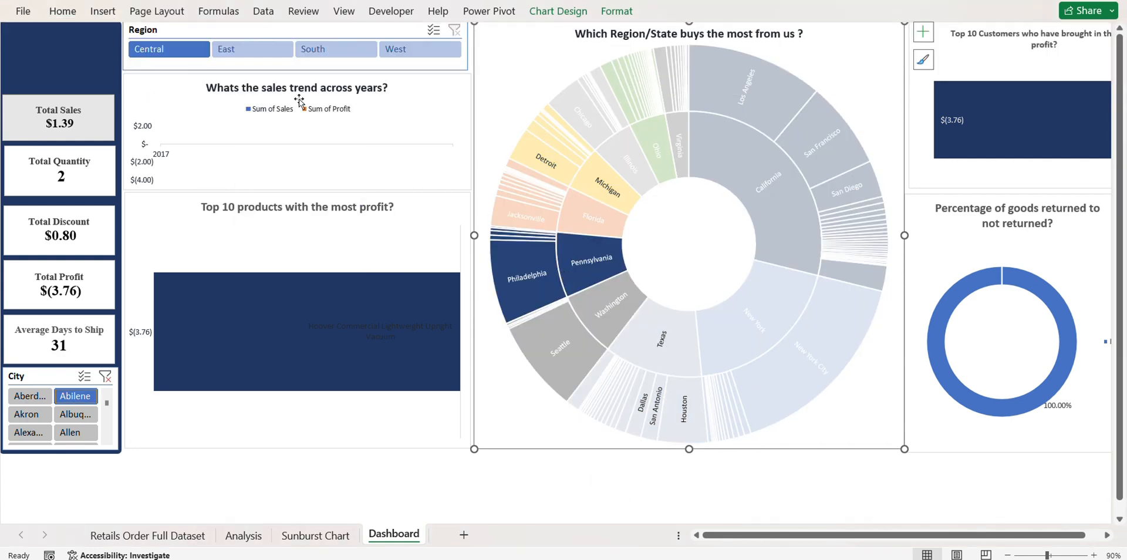
left_click(63, 11)
left_click(262, 63)
left_click(353, 140)
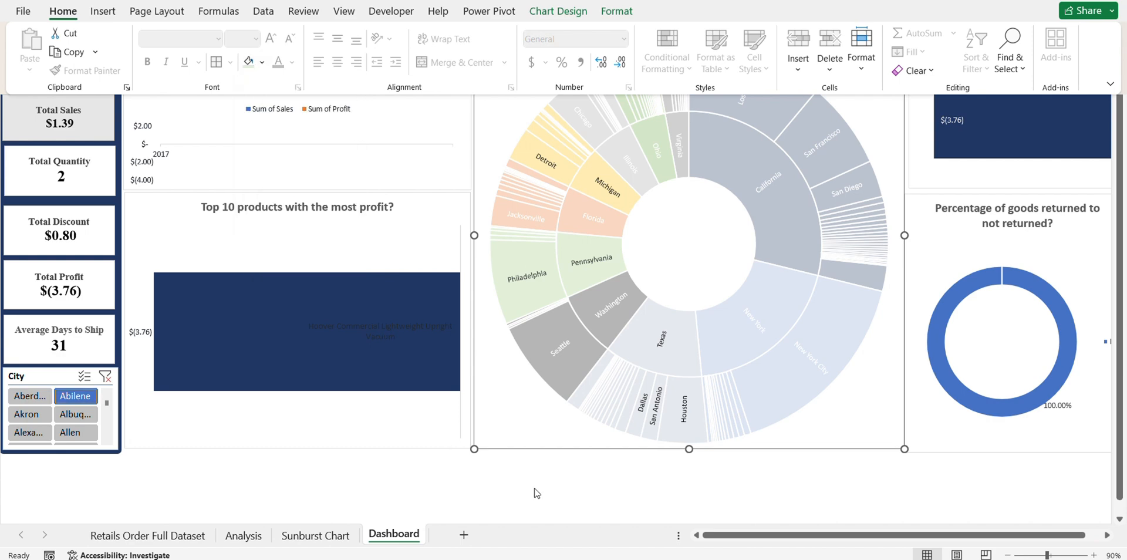
left_click(697, 481)
Fill the Florida segment of the sunburst chart with light gold
left_click(582, 185)
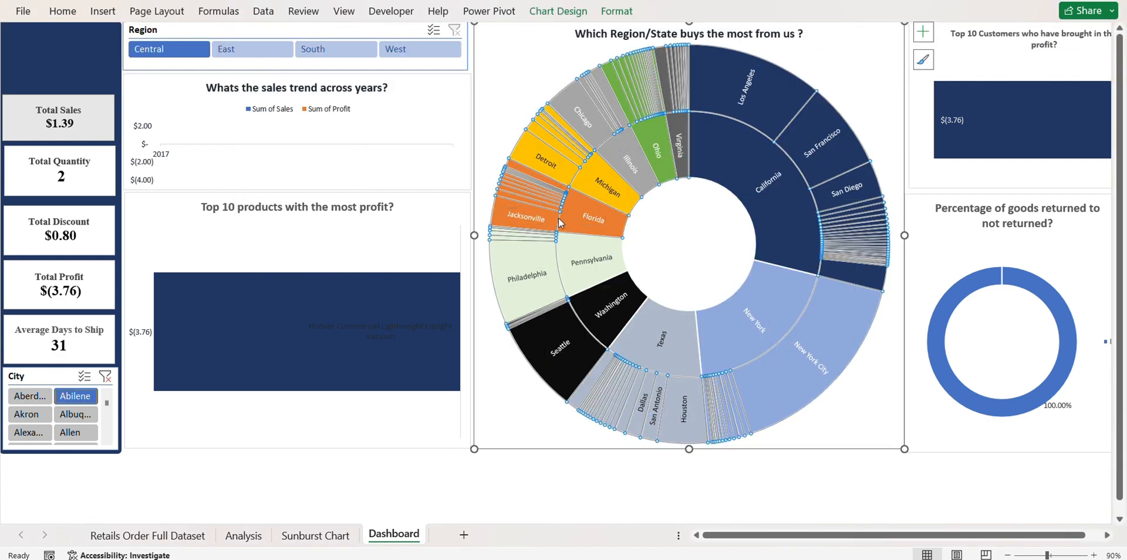
left_click(575, 226)
left_click(62, 11)
left_click(262, 62)
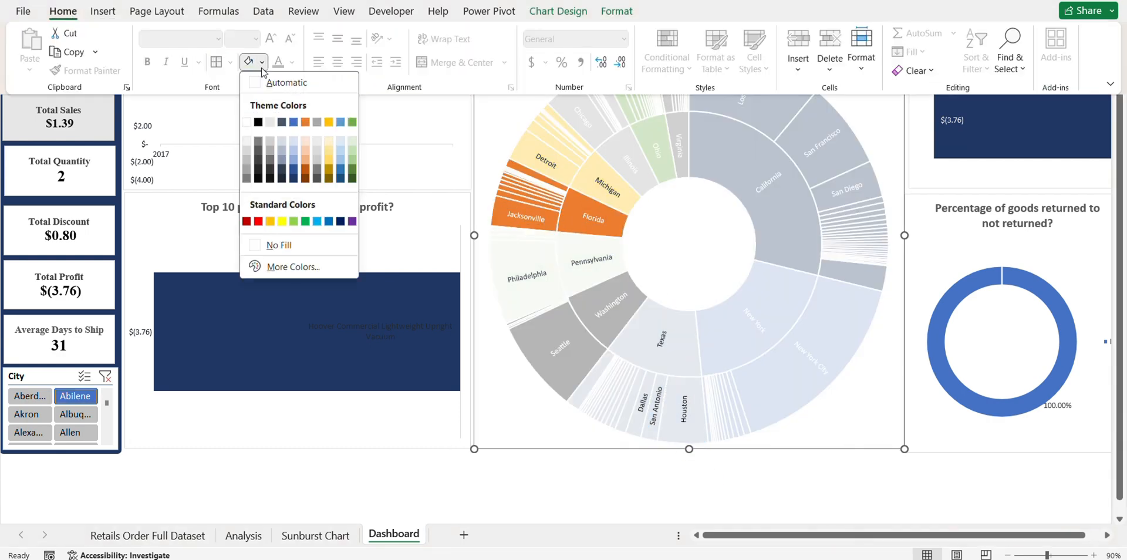
left_click(332, 165)
Fill the Illinois segment of the sunburst chart with the standard light blue
left_click(636, 174)
left_click(644, 186)
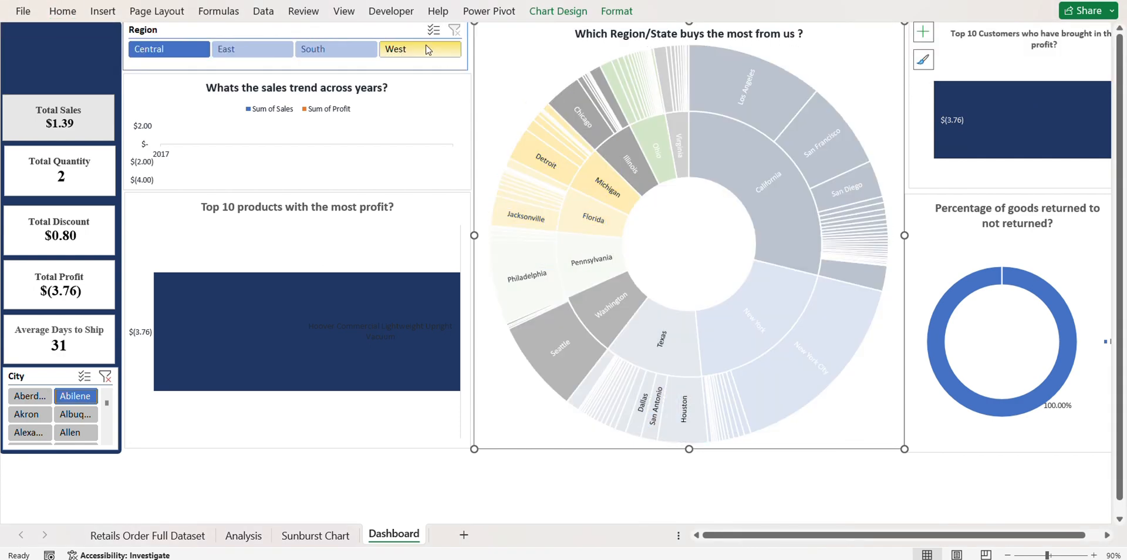
left_click(87, 10)
left_click(63, 11)
left_click(262, 61)
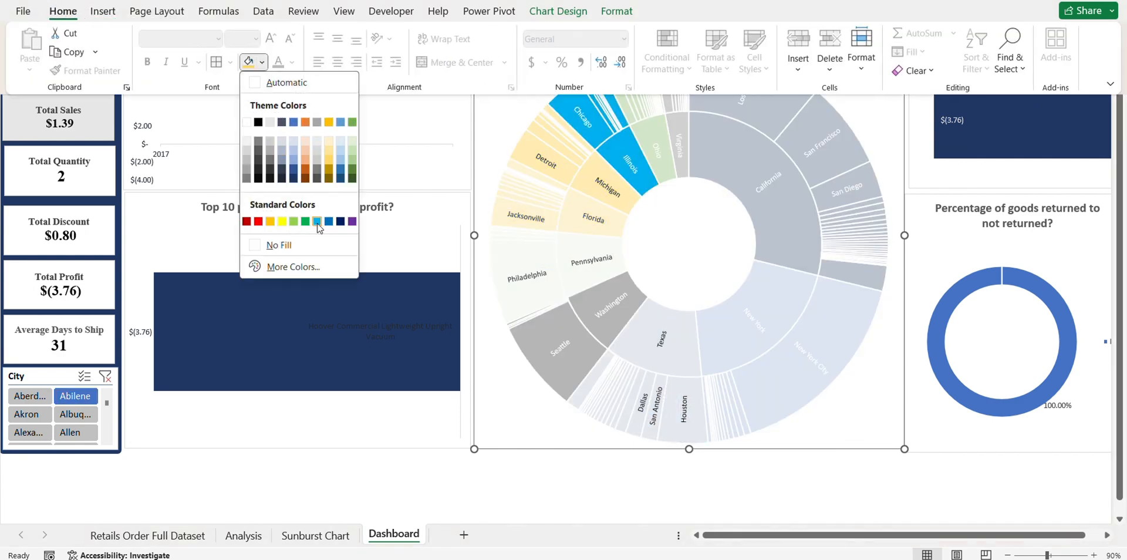
left_click(314, 223)
Fill the Ohio segment of the sunburst chart with the standard gold-orange color
left_click(659, 147)
left_click(659, 147)
left_click(63, 11)
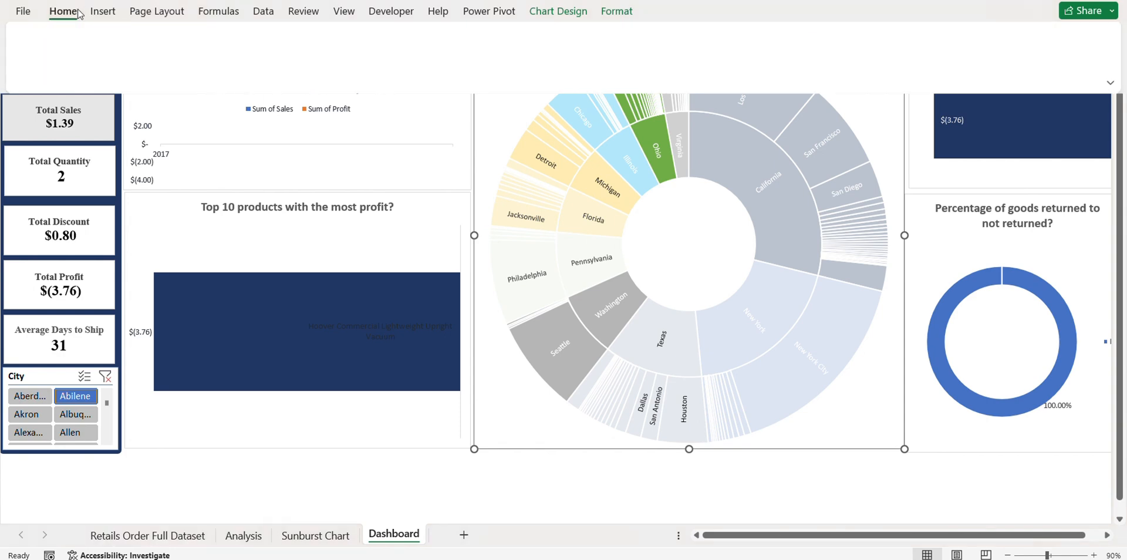
left_click(263, 62)
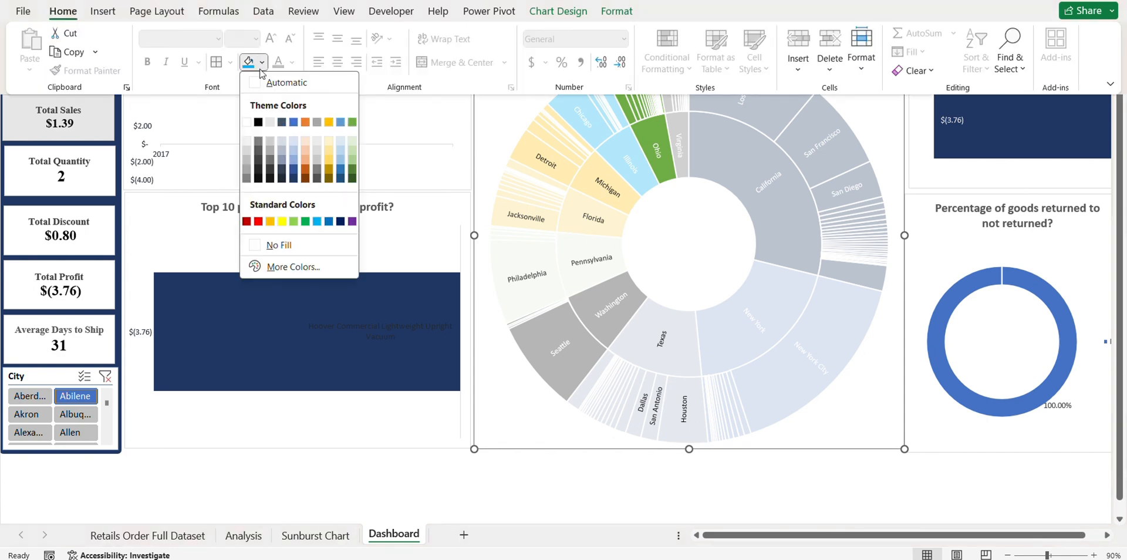
left_click(270, 221)
Fill the Ohio segment of the sunburst chart with the theme's dark blue-gray and deselect the individual segments
left_click(536, 390)
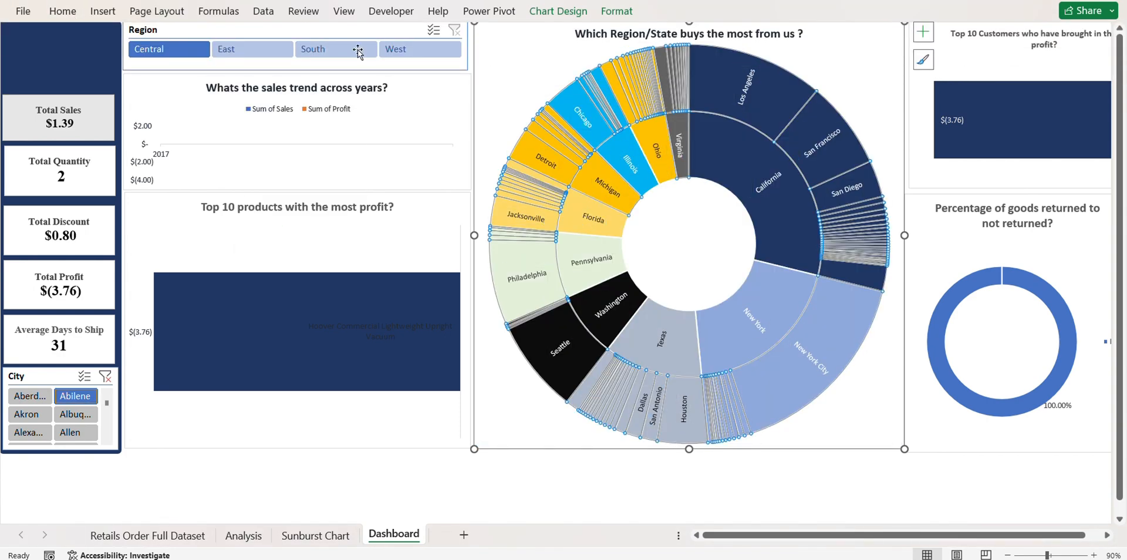
left_click(645, 141)
left_click(63, 12)
left_click(262, 61)
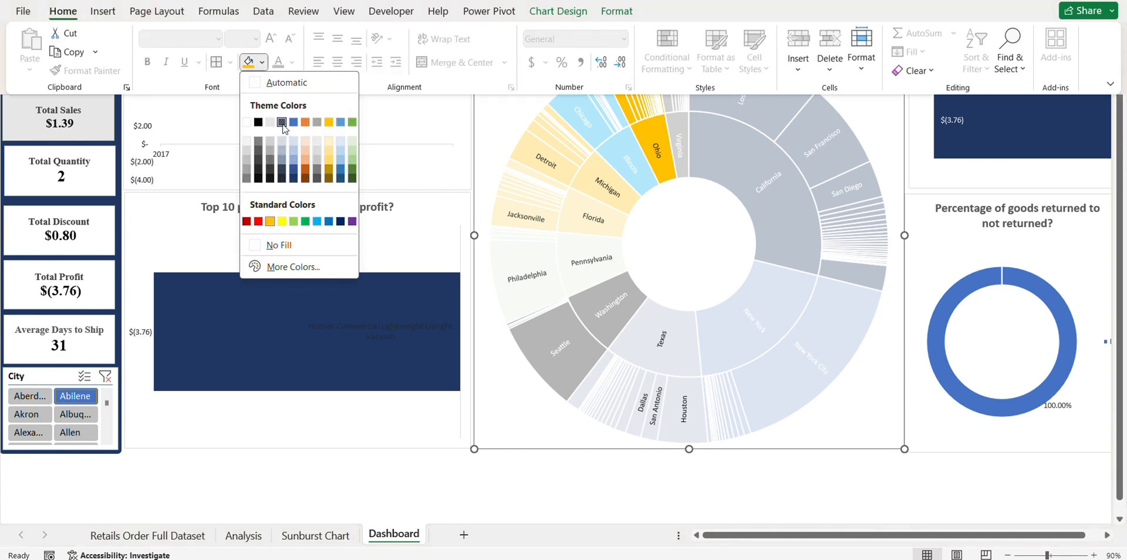
left_click(282, 122)
left_click(683, 174)
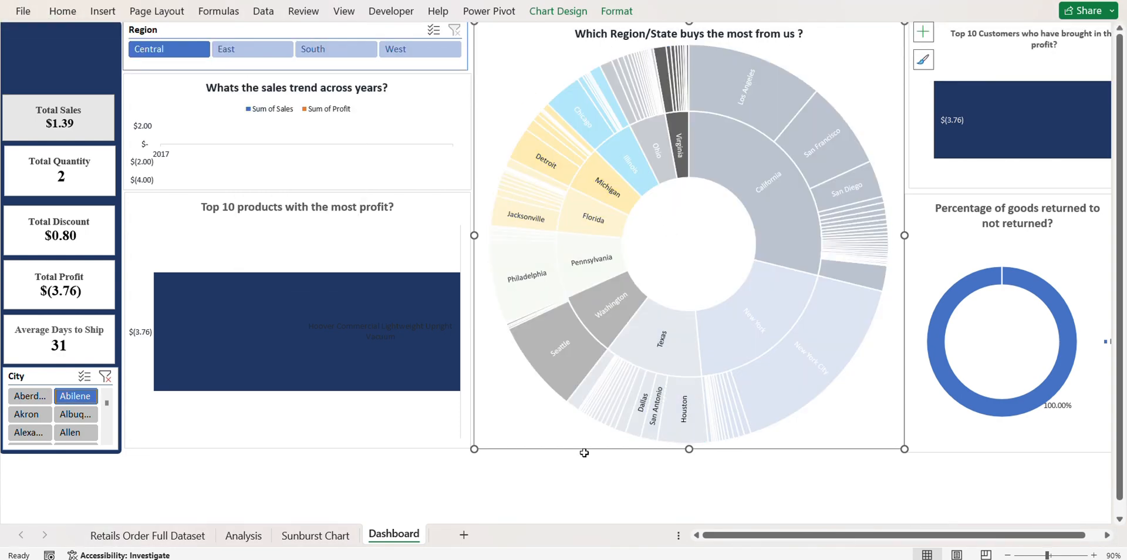
left_click(580, 463)
left_click(789, 39)
left_click(799, 54)
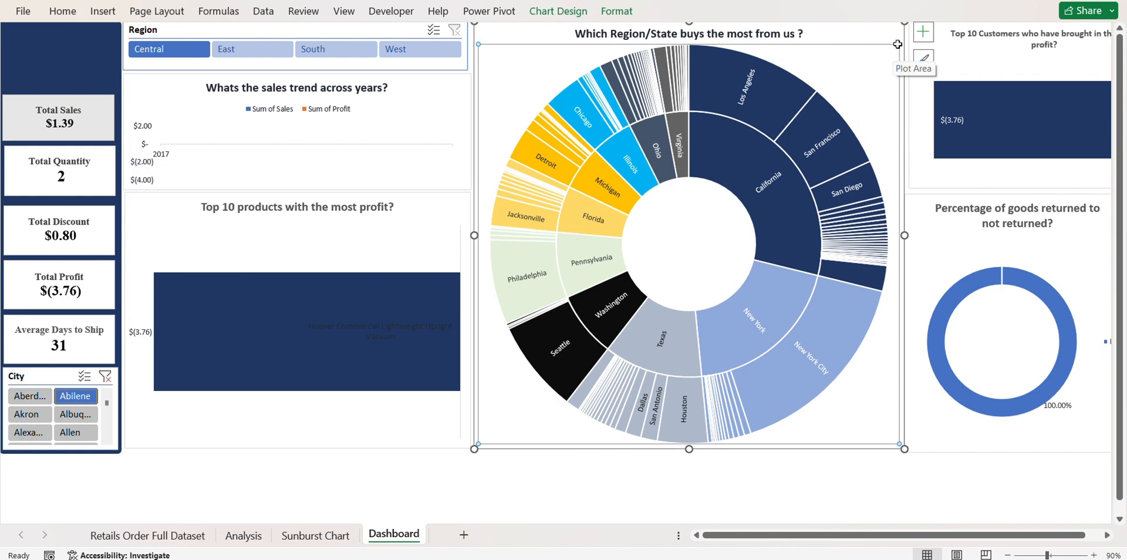
Clear the City slicer's filter and review the charts across the whole dashboard
scroll(894, 58, "up", 2)
left_click(105, 377)
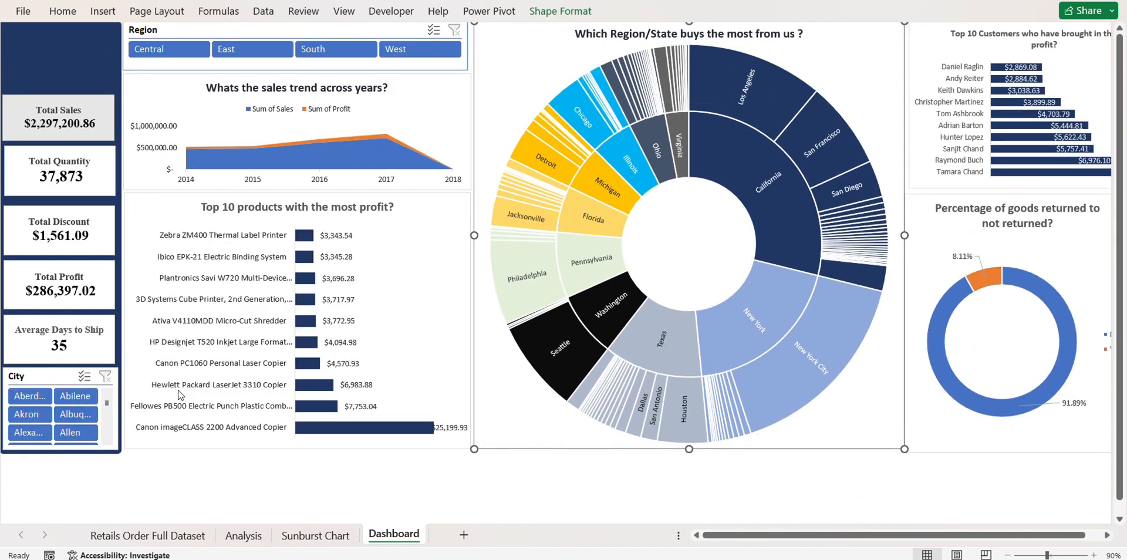
scroll(179, 395, "right", 3)
scroll(179, 395, "right", 6)
left_click(584, 136)
scroll(590, 262, "left", 9)
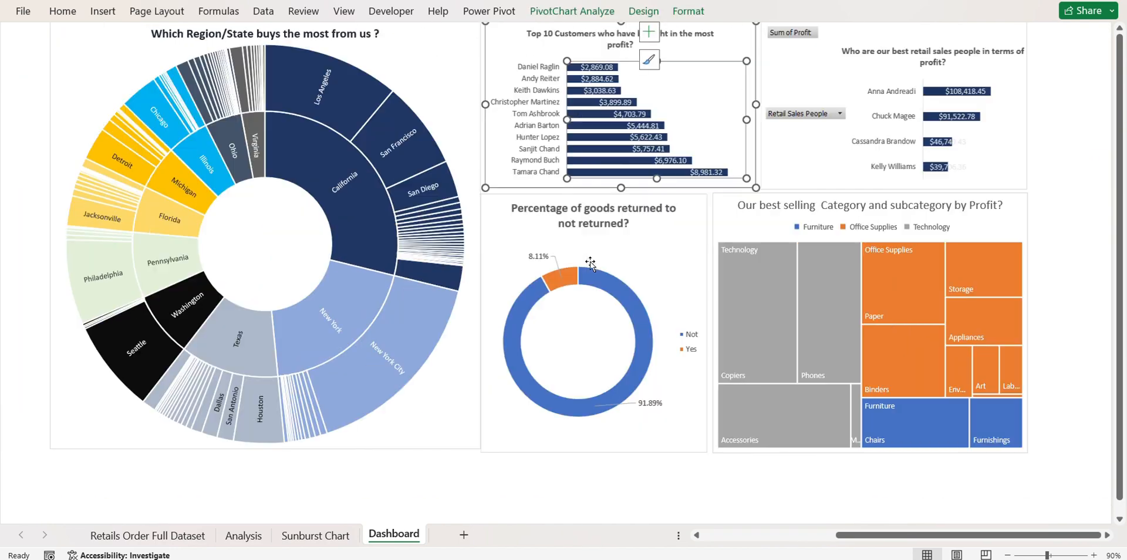
Test the Region slicer by filtering to Central, East, South and West in turn and check the charts' response
left_click(171, 51)
left_click(249, 50)
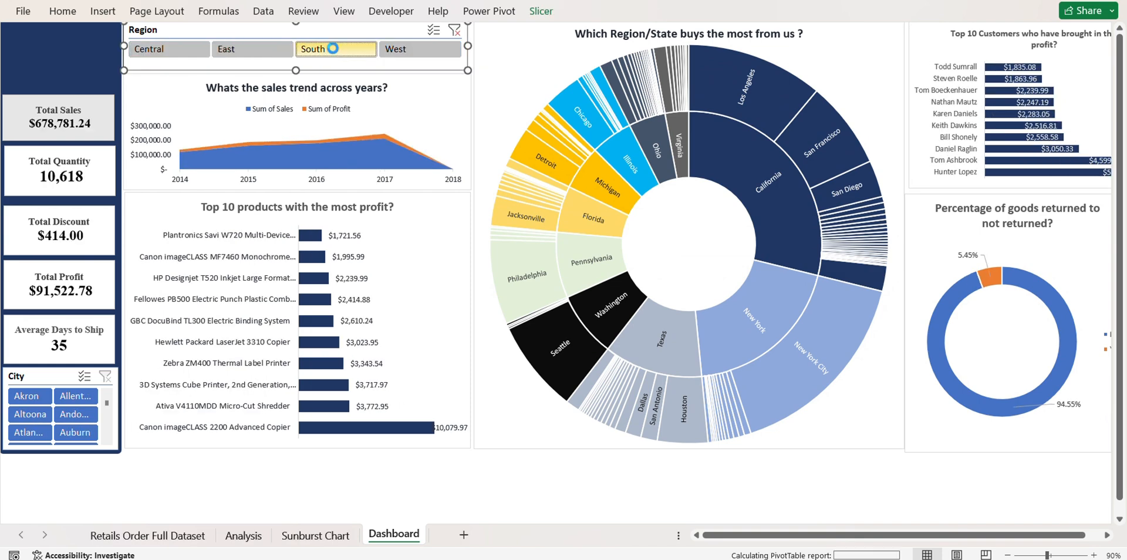
left_click(335, 50)
left_click(419, 50)
scroll(391, 161, "right", 6)
scroll(391, 160, "up", 1)
scroll(391, 161, "left", 1)
scroll(391, 161, "down", 1)
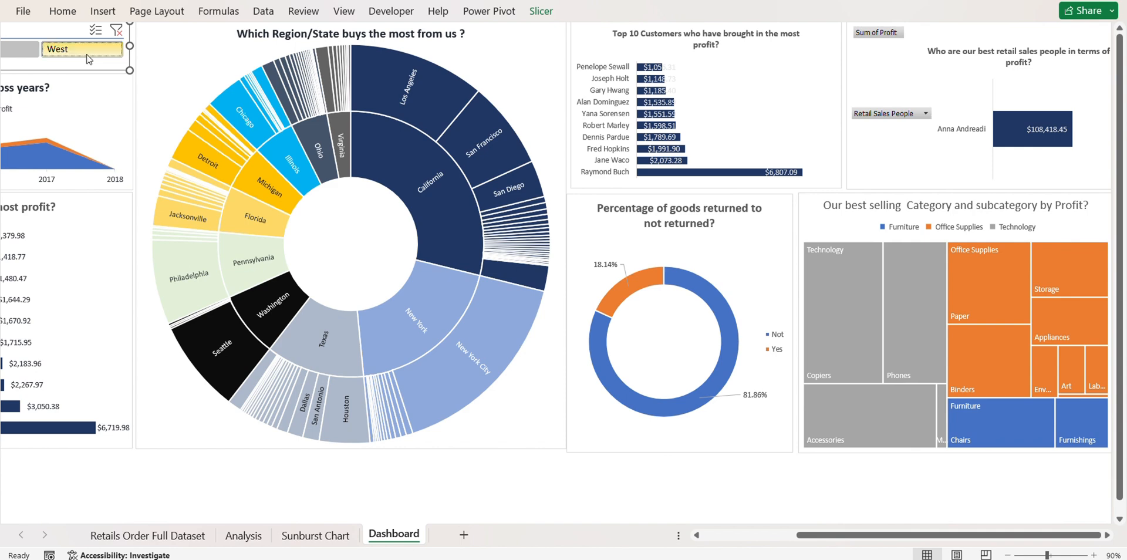
Filter the dashboard to the South region once more and clear the Region slicer's filter
scroll(117, 35, "left", 3)
left_click(103, 53)
scroll(105, 53, "left", 6)
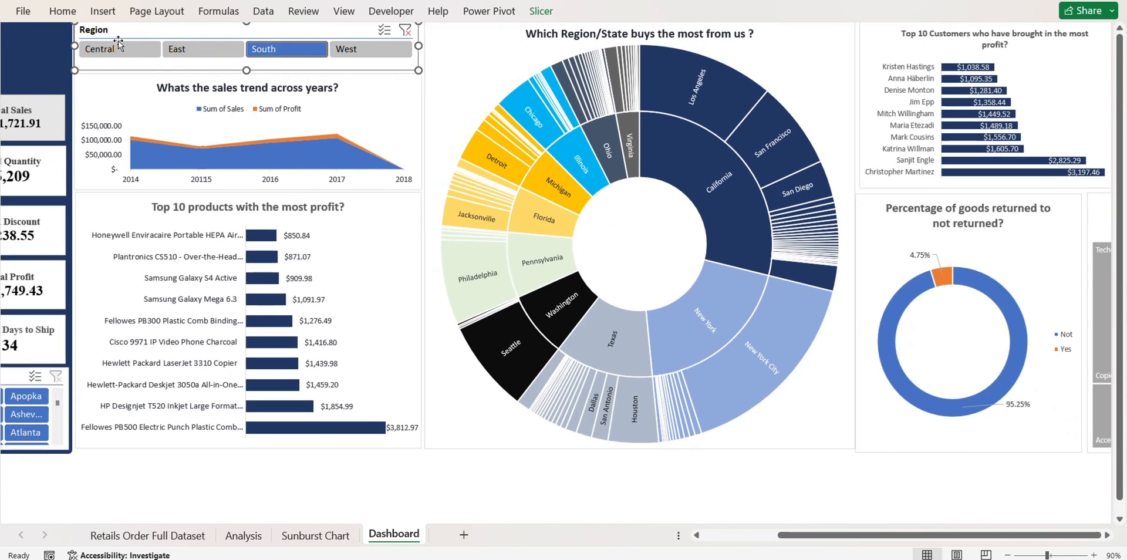
left_click(413, 37)
scroll(409, 36, "left", 3)
Insert a WordArt text object in the plain black style on the dashboard
left_click(74, 64)
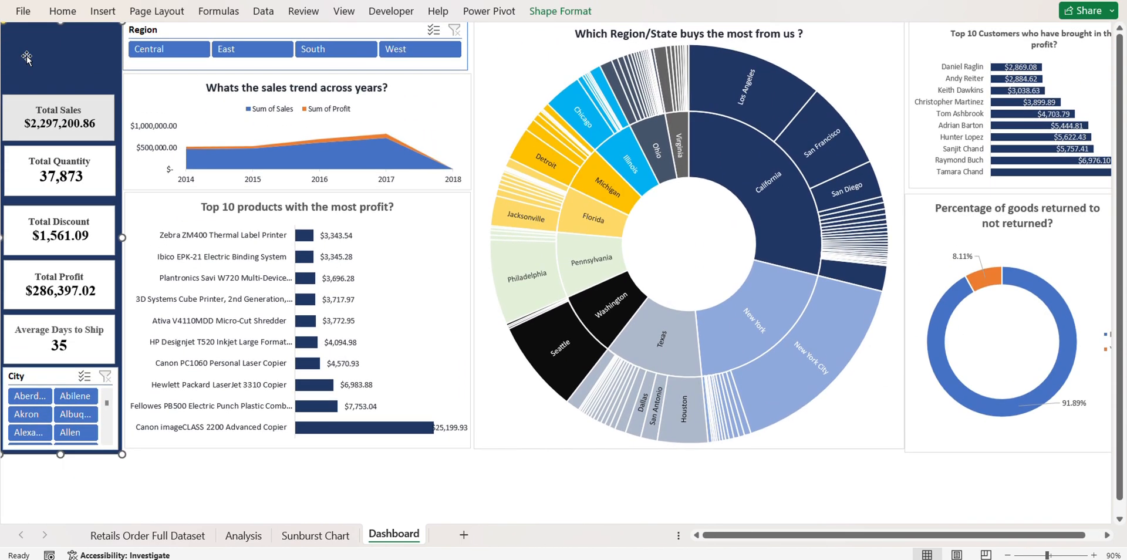
left_click(63, 10)
left_click(103, 11)
left_click(893, 51)
left_click(927, 63)
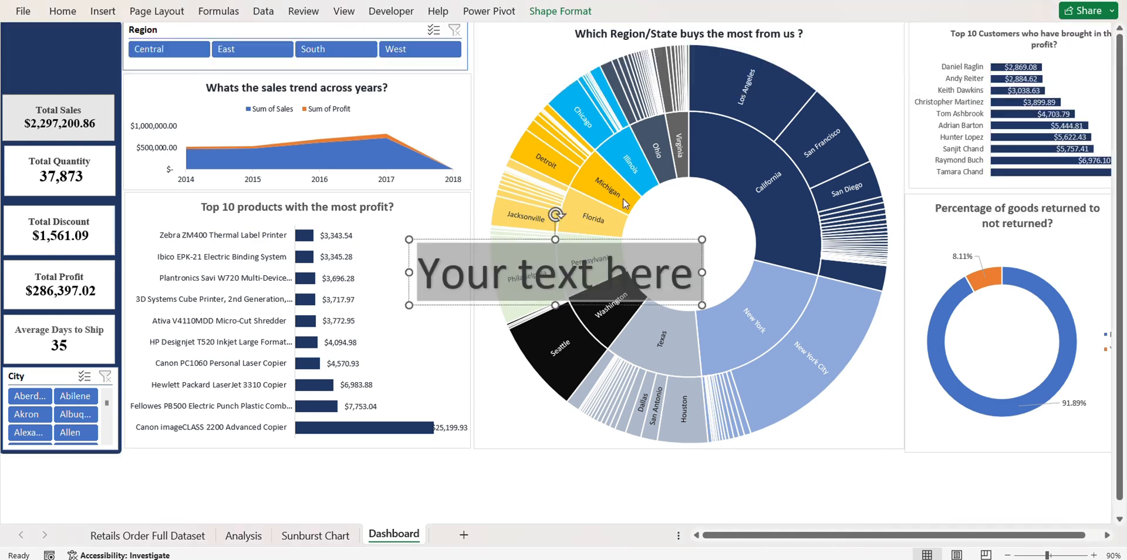
Enter "North America Supply Chain Analysis" as the WordArt title and select all of its text
type("North America Suppli")
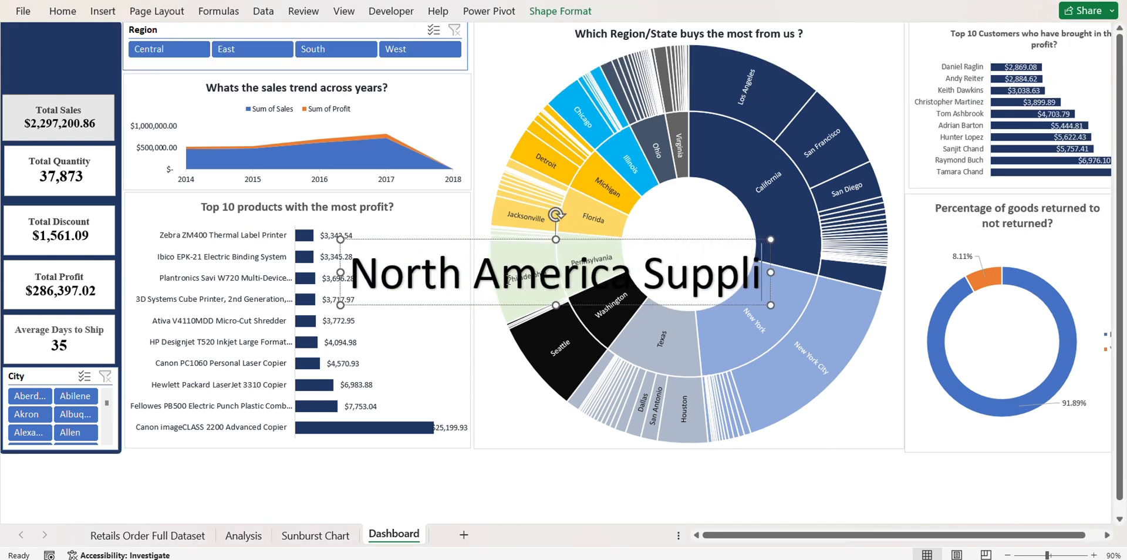
key("BackSpace")
type("y Xai")
key("BackSpace")
key("BackSpace")
key("BackSpace")
type("Chain A")
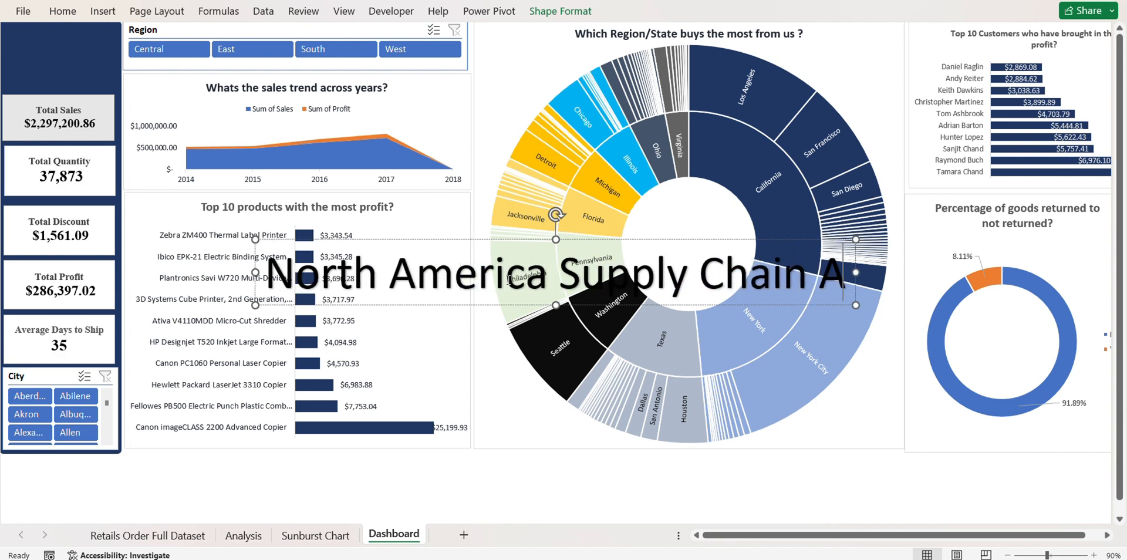
type("nalysis")
key("ctrl+a")
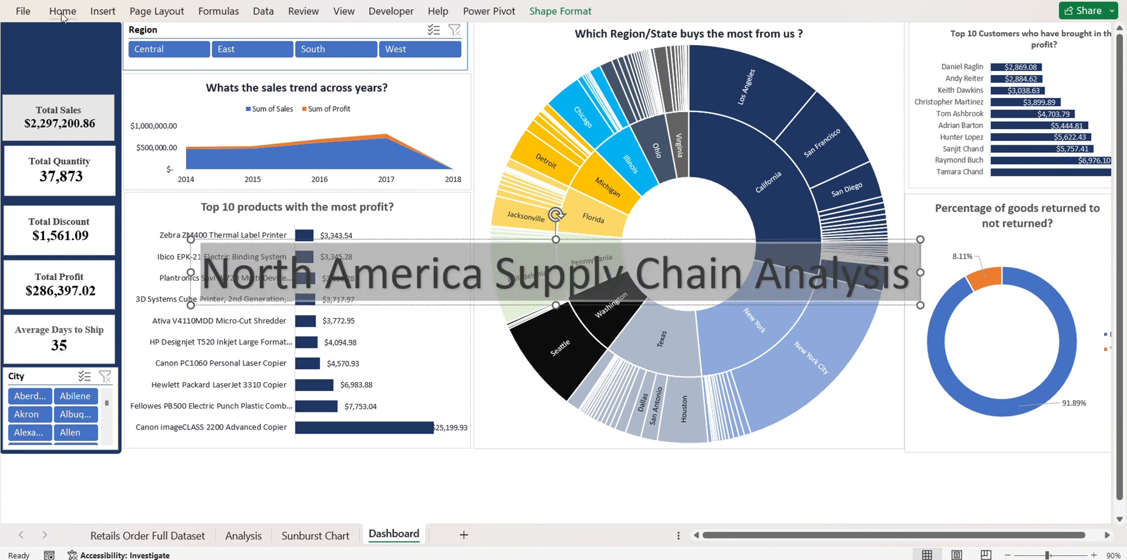
Reduce the WordArt title's font size to 20
left_click(62, 17)
left_click(290, 42)
left_click(290, 43)
left_click(289, 42)
left_click(289, 42)
left_click(289, 42)
left_click(289, 42)
left_click(693, 257)
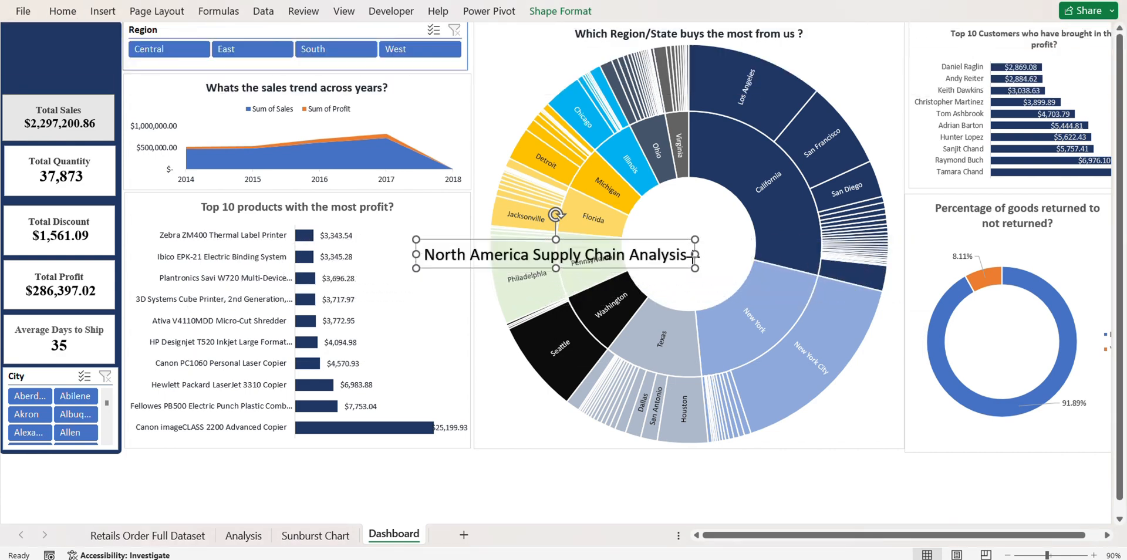
Narrow the title box so its text wraps and fit it into the dark blue area above the Total Sales box
left_click_drag(694, 255, 361, 258)
left_click_drag(361, 376, 48, 172)
left_click_drag(103, 135, 130, 148)
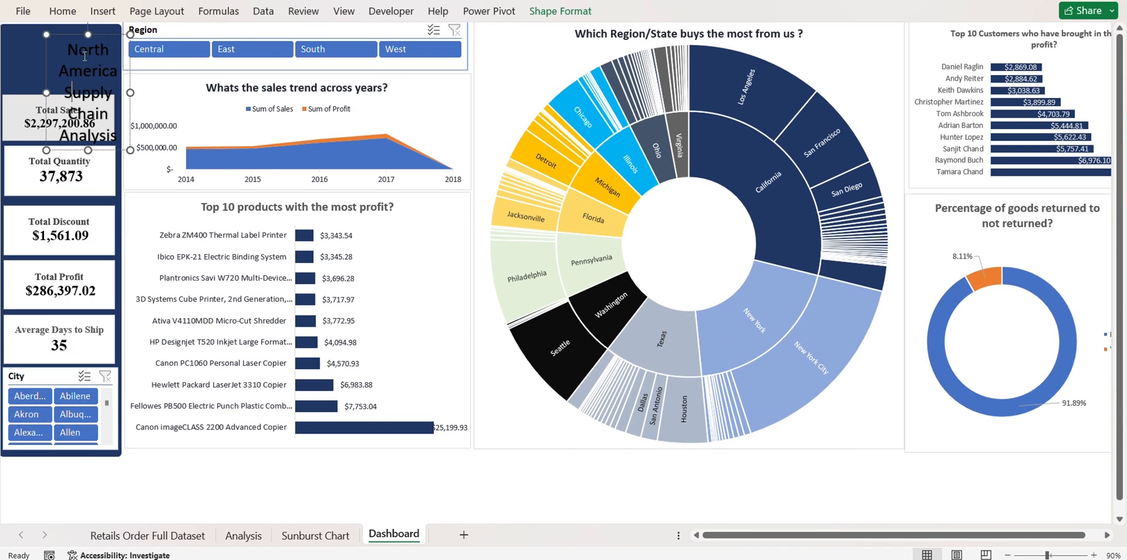
left_click_drag(44, 91, 3, 91)
left_click_drag(100, 35, 97, 24)
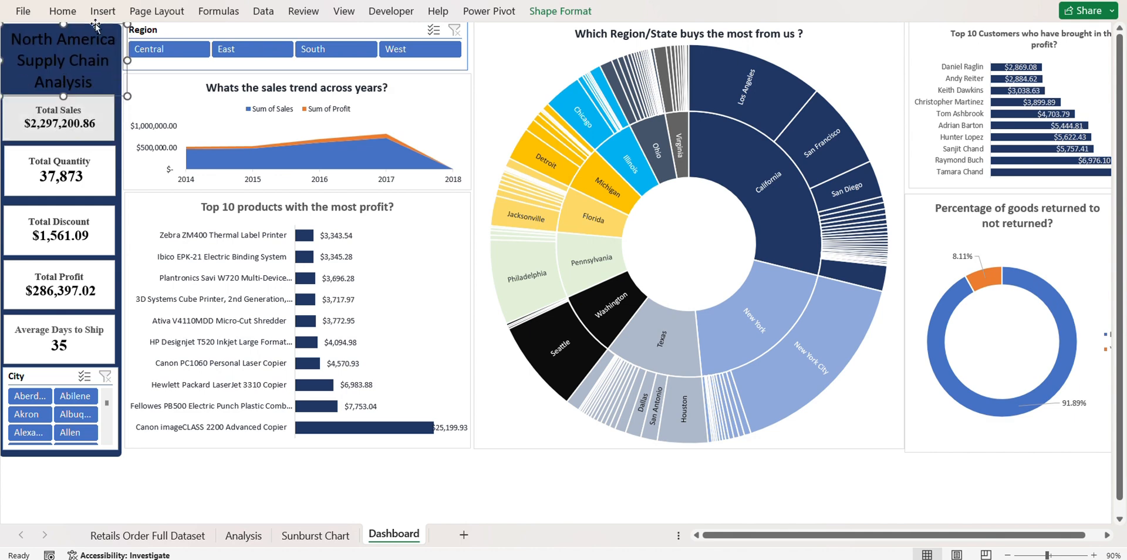
Try a gray fill on the title box
left_click(141, 163)
triple_click(76, 61)
left_click(63, 11)
left_click(262, 62)
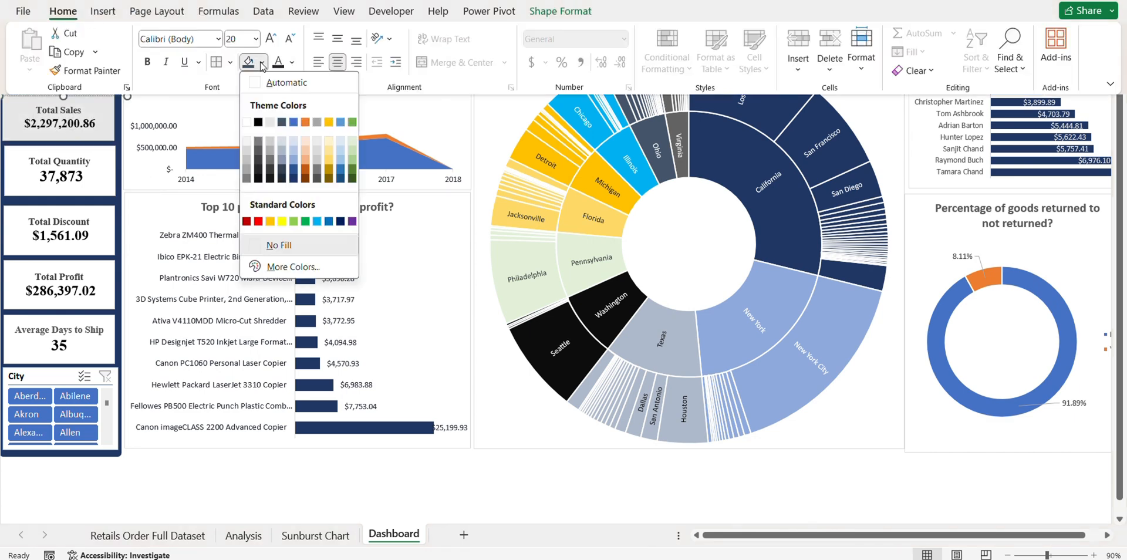
left_click(248, 177)
left_click(170, 104)
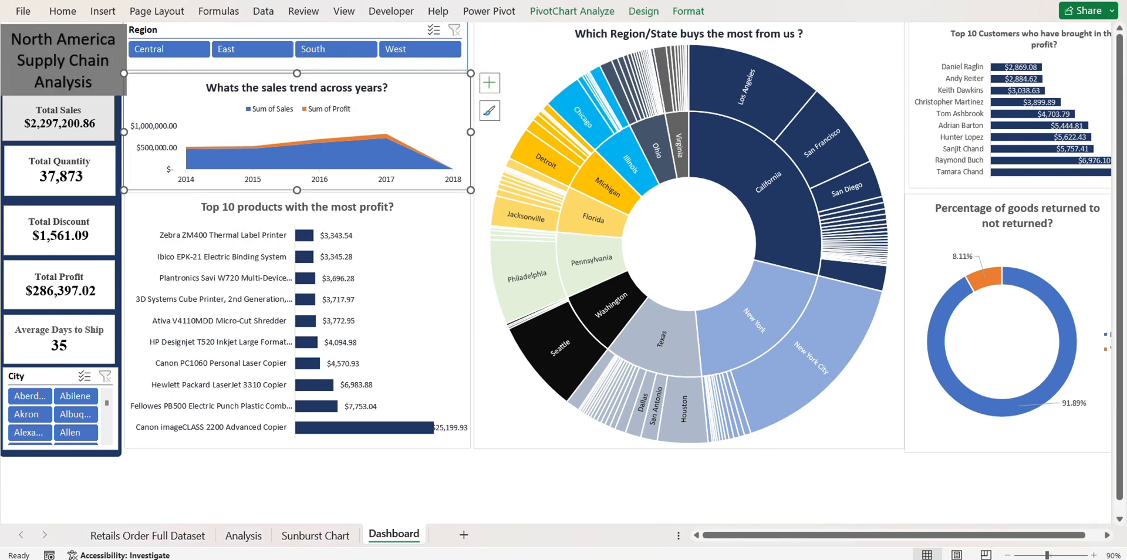
Narrow the title box to the width of the dark blue panel and set it to no fill
left_click(109, 63)
left_click(136, 64)
mouse_move(128, 95)
left_mouse_down()
mouse_move(111, 95)
mouse_move(121, 96)
left_mouse_up()
left_click(63, 12)
left_click(262, 63)
left_click(267, 246)
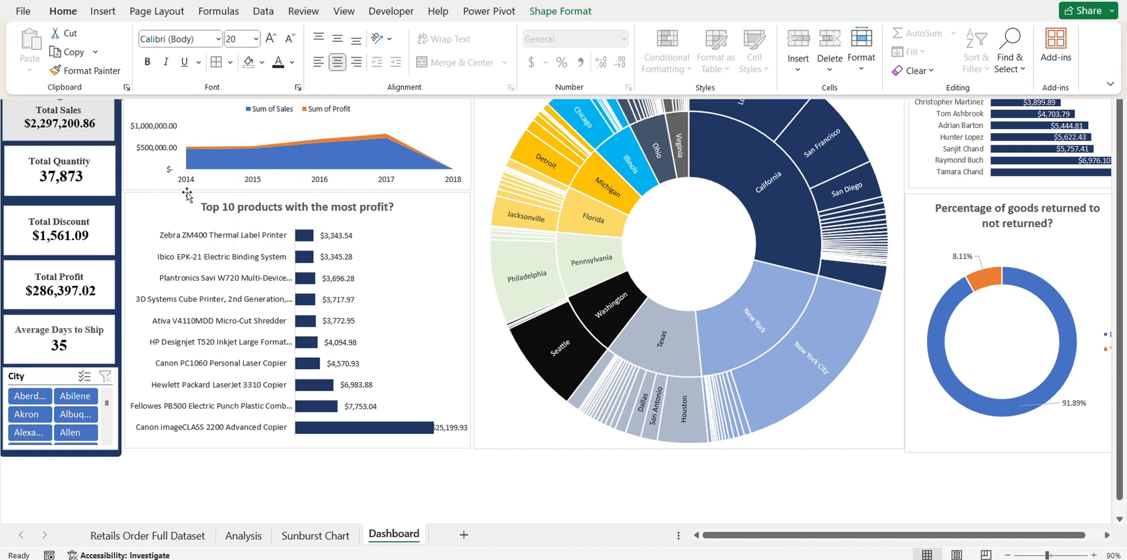
Change the dashboard title's font color to light gray
triple_click(61, 65)
left_click(62, 12)
left_click(294, 64)
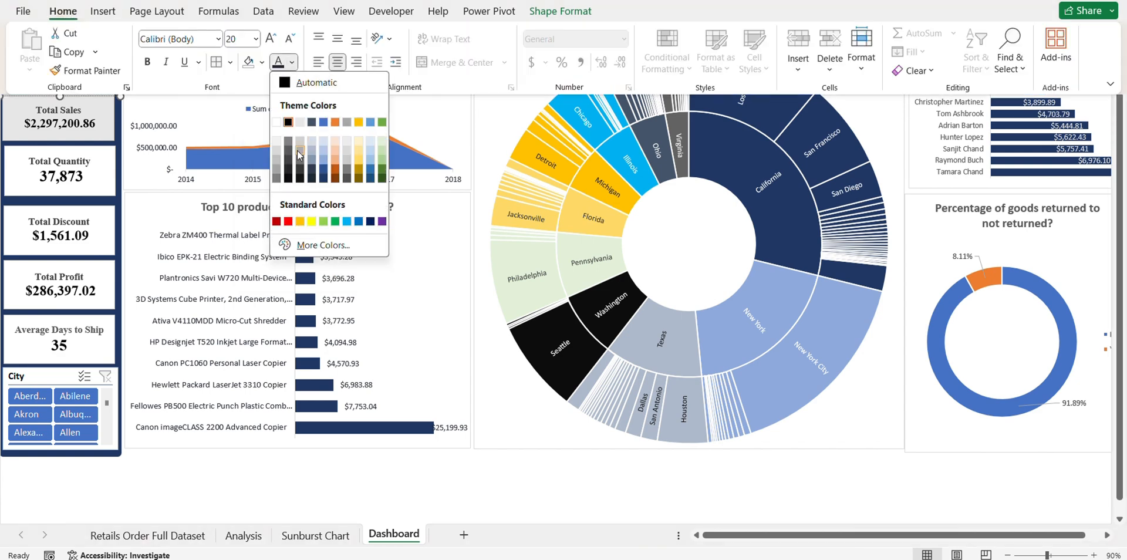
left_click(298, 150)
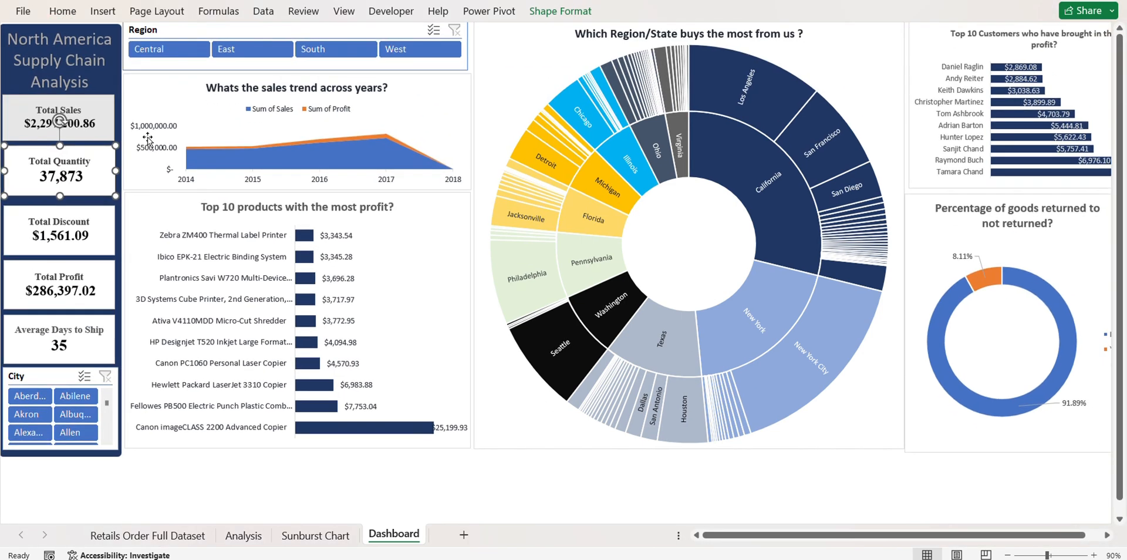
Shorten the top 10 products chart from its upper edge and stretch the sales trend chart down to meet it
left_click(276, 135)
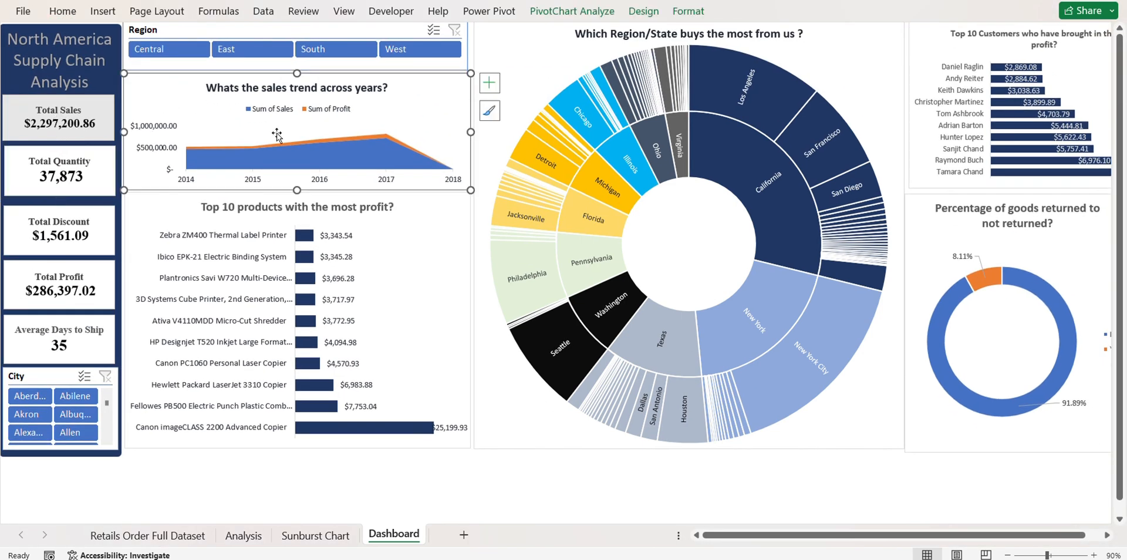
left_click(176, 207)
left_click_drag(296, 194, 297, 231)
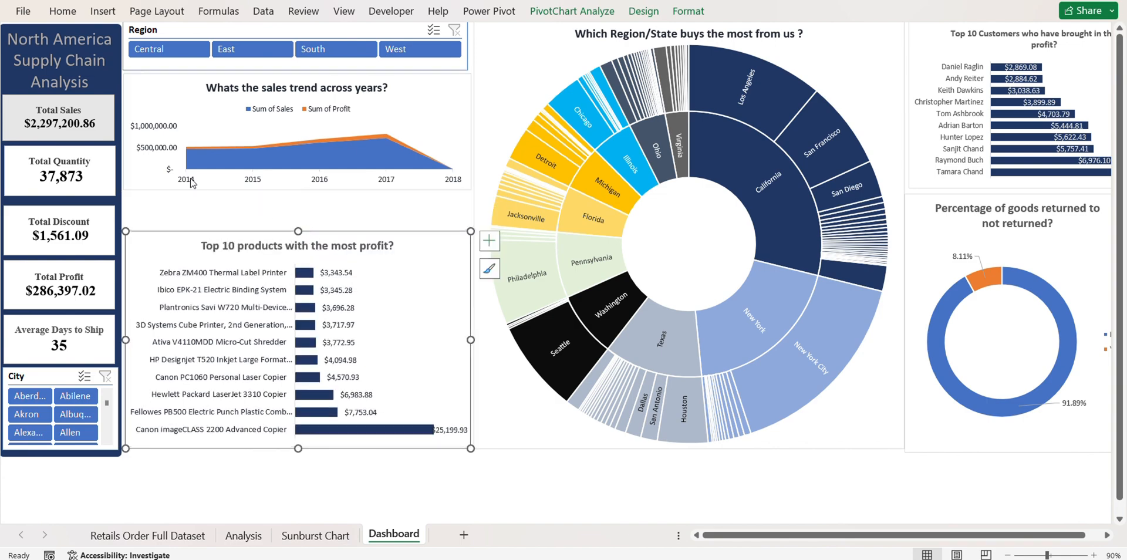
left_click(190, 182)
left_click_drag(297, 189, 308, 225)
Shorten the returned goods doughnut and the category treemap from their upper edges, and stretch the two charts above them down to match
scroll(309, 227, "up", 1)
scroll(309, 226, "right", 8)
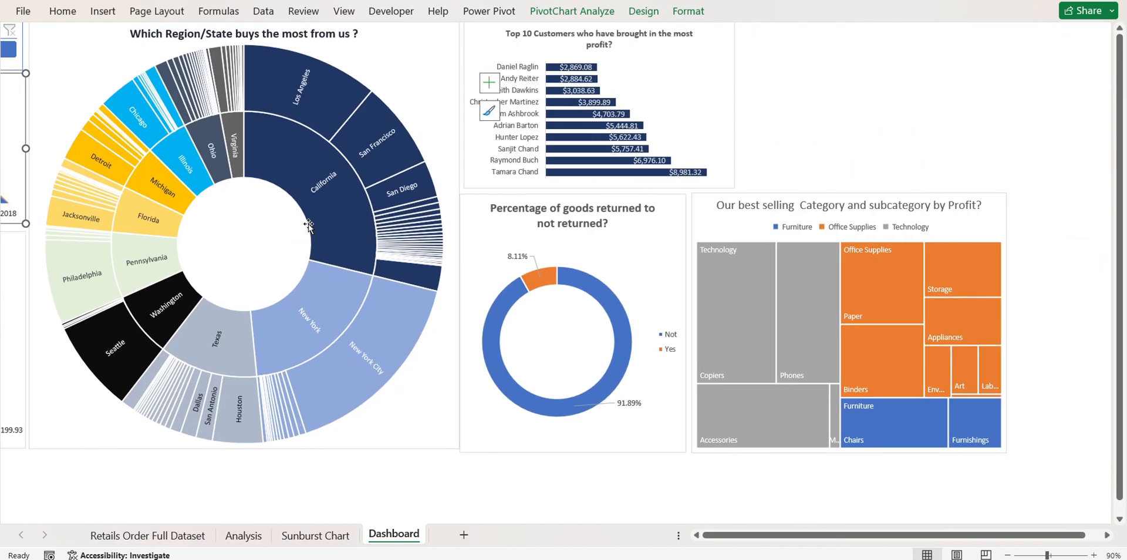
left_click(559, 206)
left_click_drag(553, 194, 561, 234)
double_click(702, 205)
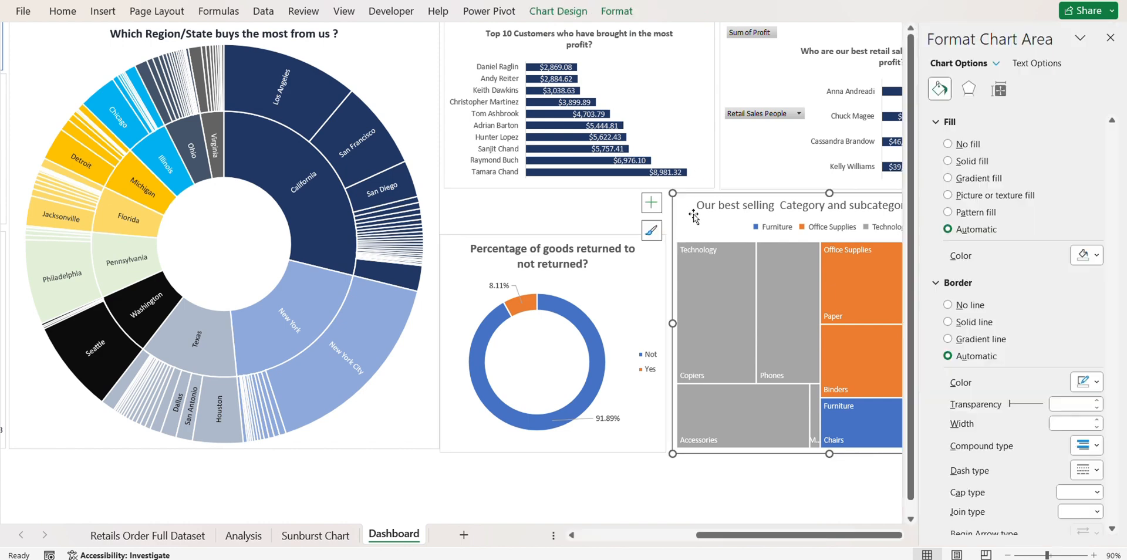
mouse_move(702, 206)
left_mouse_down()
mouse_move(732, 213)
mouse_move(718, 216)
left_mouse_up()
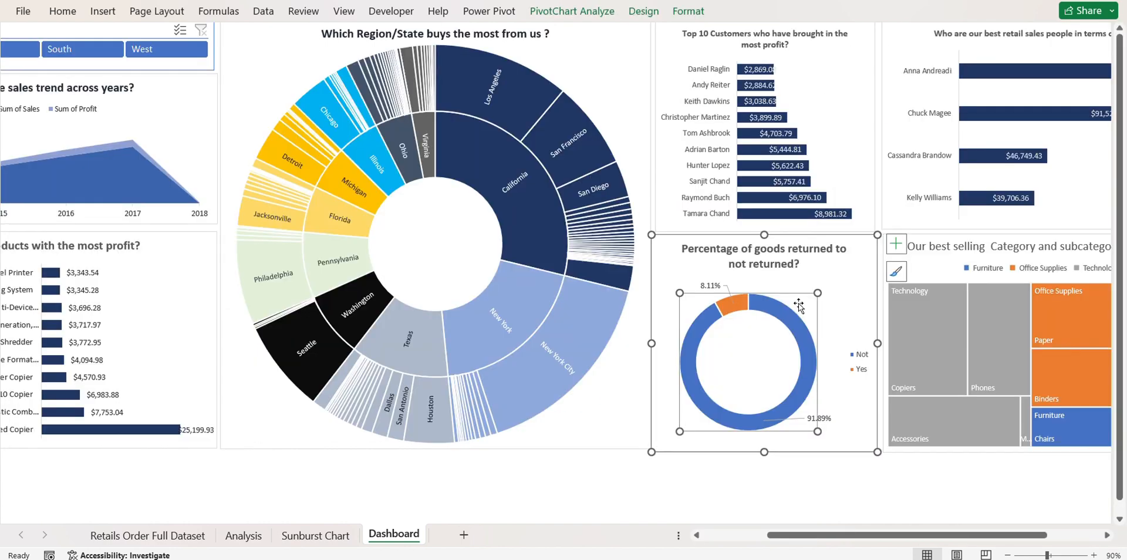
Recolor the returned goods doughnut and the category and subcategory treemap with a monochromatic blue palette
left_click(897, 271)
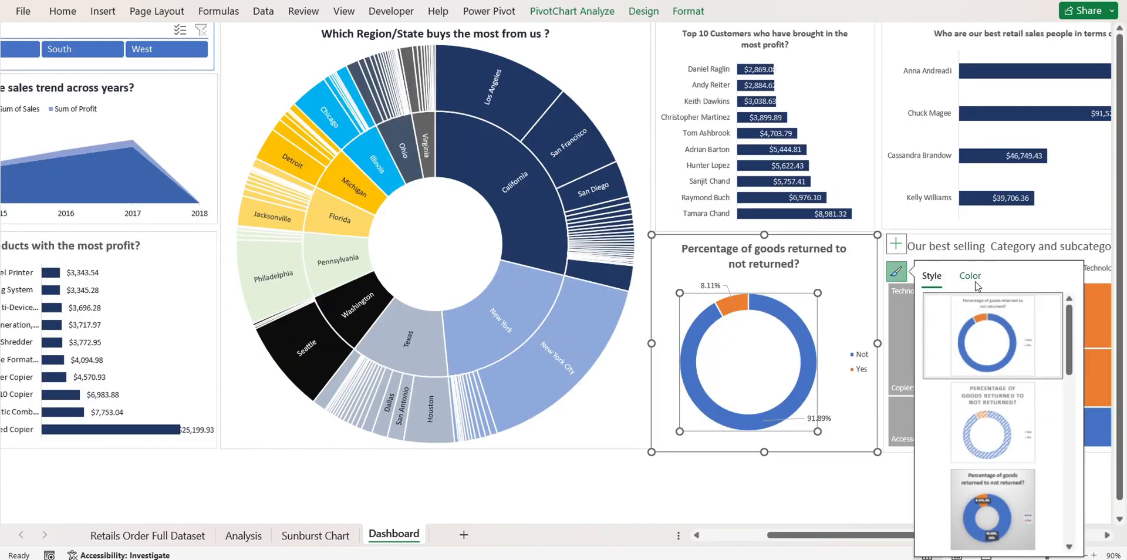
left_click(965, 274)
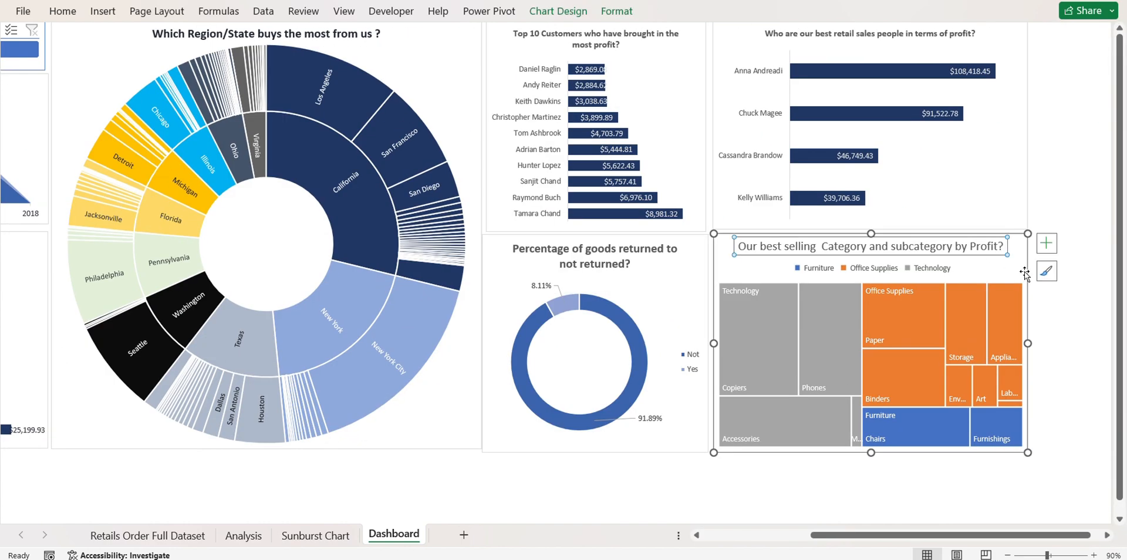
left_click(1047, 271)
left_click(592, 276)
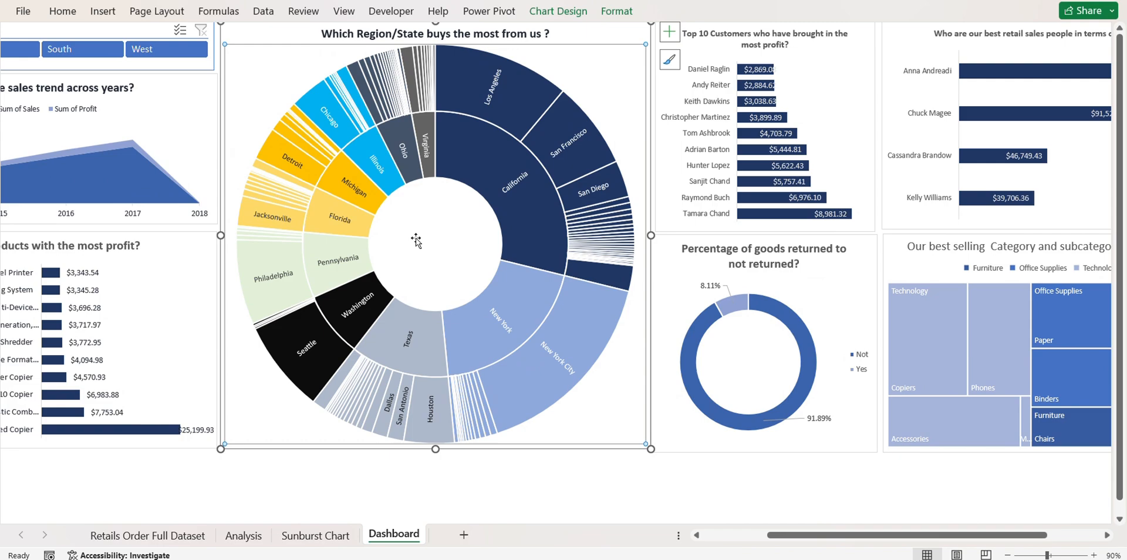
scroll(274, 428, "left", 5)
left_click(274, 427)
Search the stock icons for "world" and try to insert a globe icon together with other stock icons
left_click(72, 64)
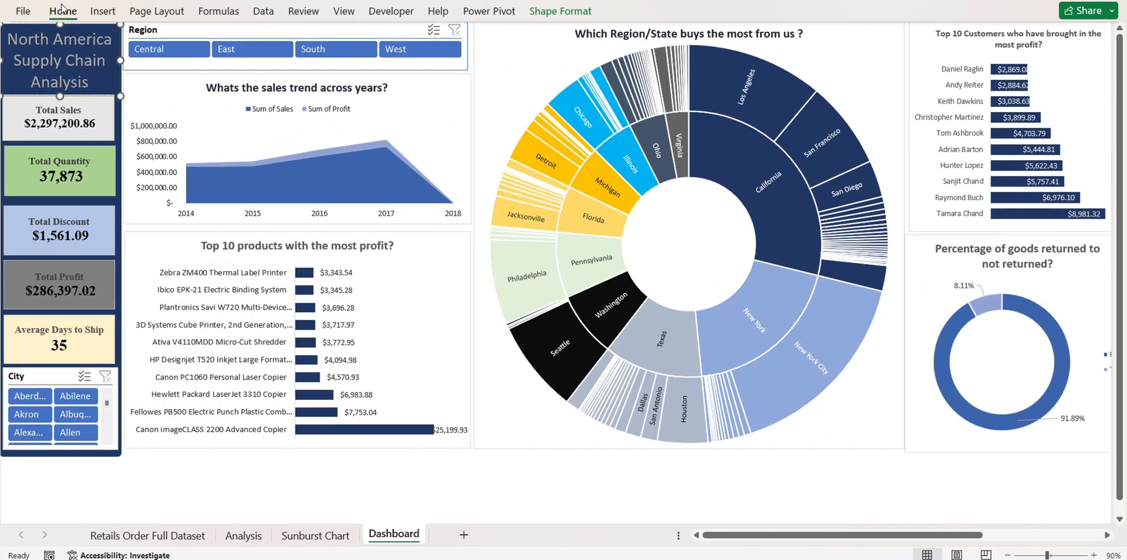
left_click(102, 12)
left_click(225, 54)
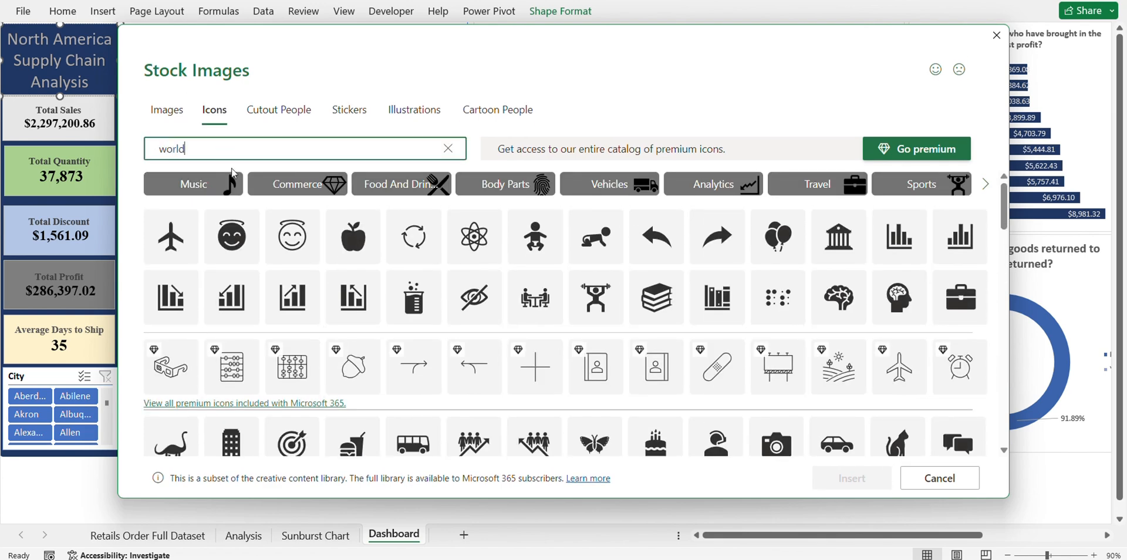
scroll(444, 301, "down", 7)
left_click(172, 333)
scroll(330, 384, "up", 2)
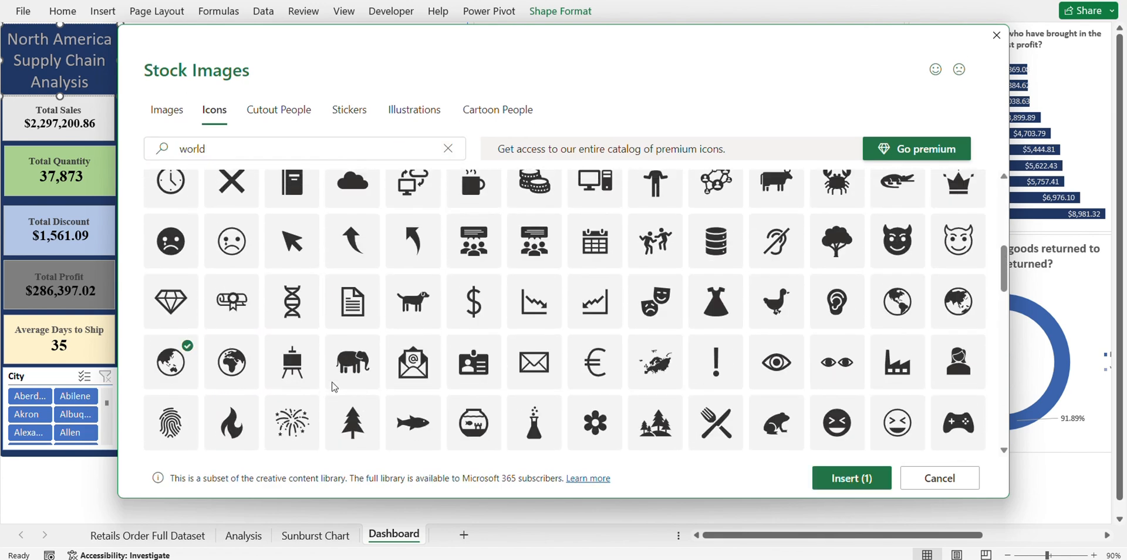
scroll(609, 382, "down", 3)
left_click(448, 148)
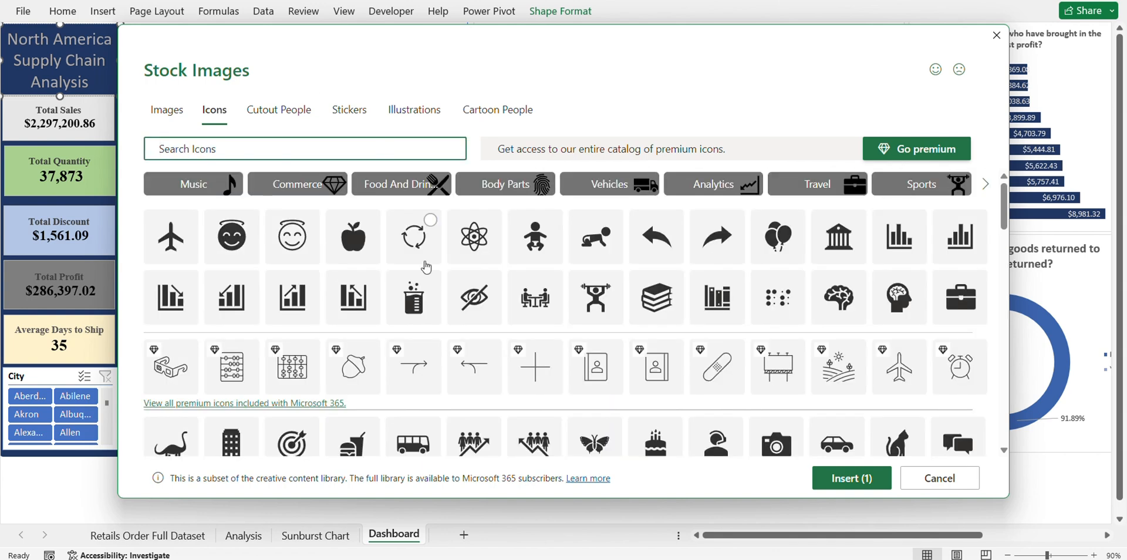
left_click(305, 185)
left_click(852, 477)
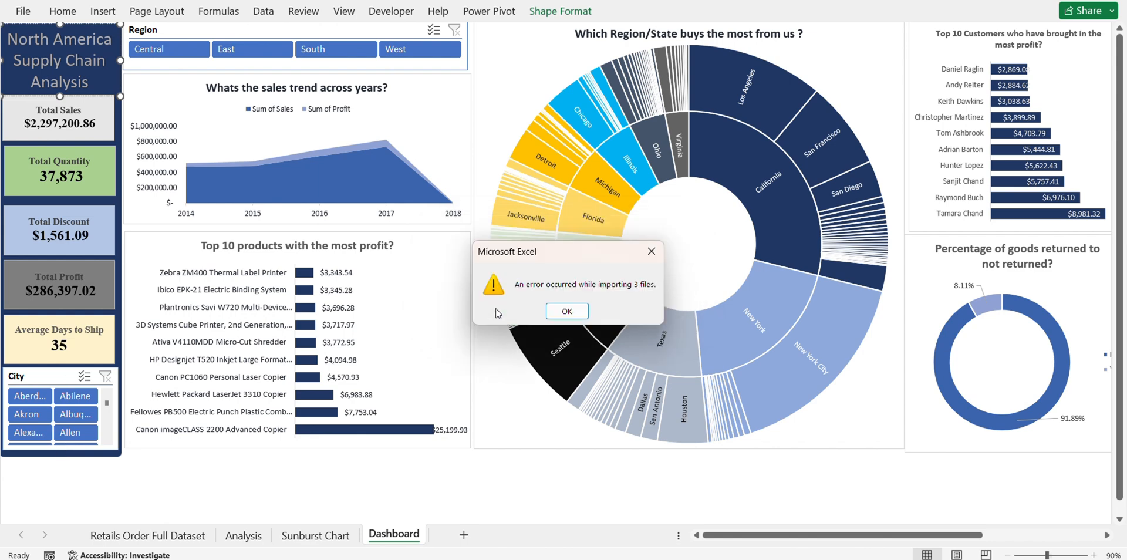
left_click(567, 311)
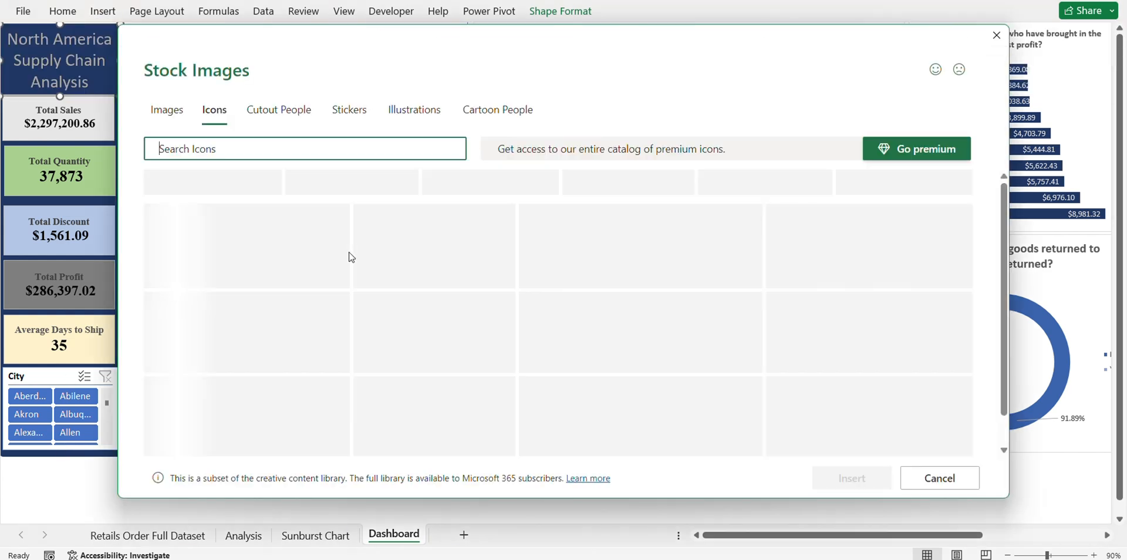
Insert stock icons on the dashboard, including the globe, the audience with a speech board and the banknotes
scroll(385, 323, "down", 10)
left_click(177, 240)
scroll(333, 281, "up", 3)
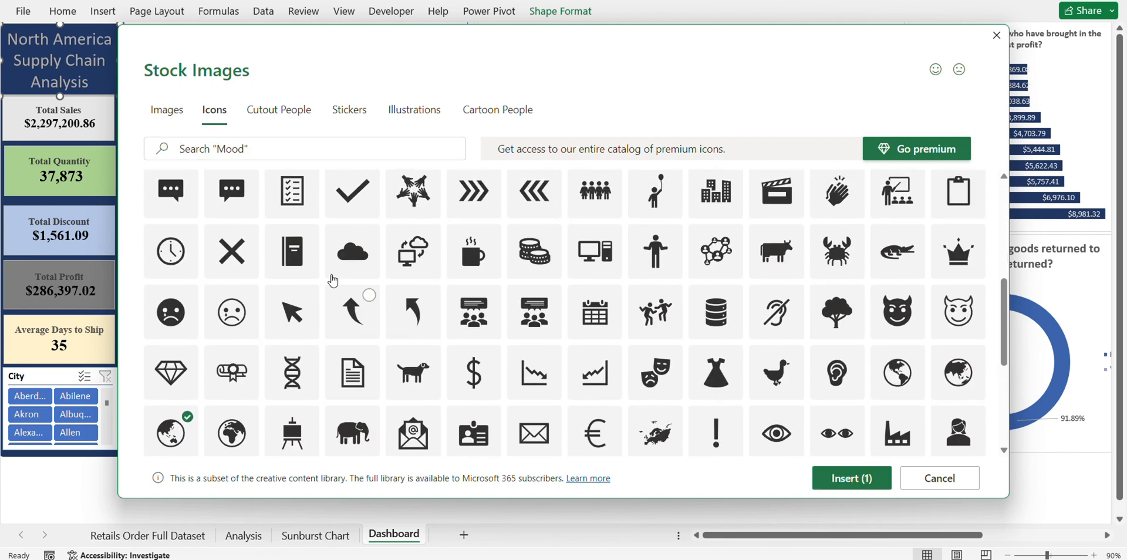
scroll(333, 281, "up", 4)
left_click(452, 229)
scroll(450, 226, "down", 2)
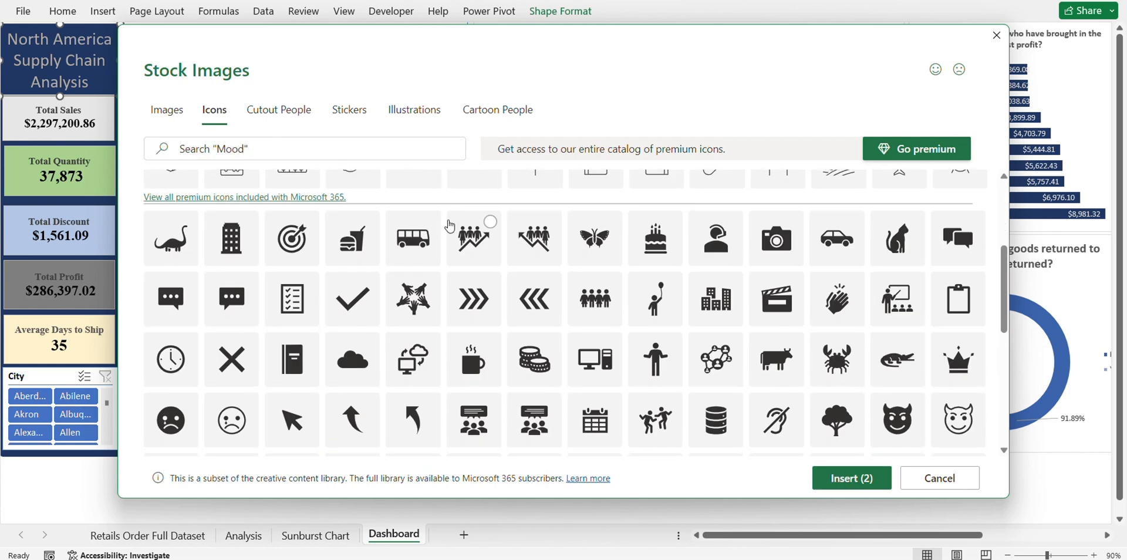
scroll(449, 226, "down", 3)
left_click(513, 222)
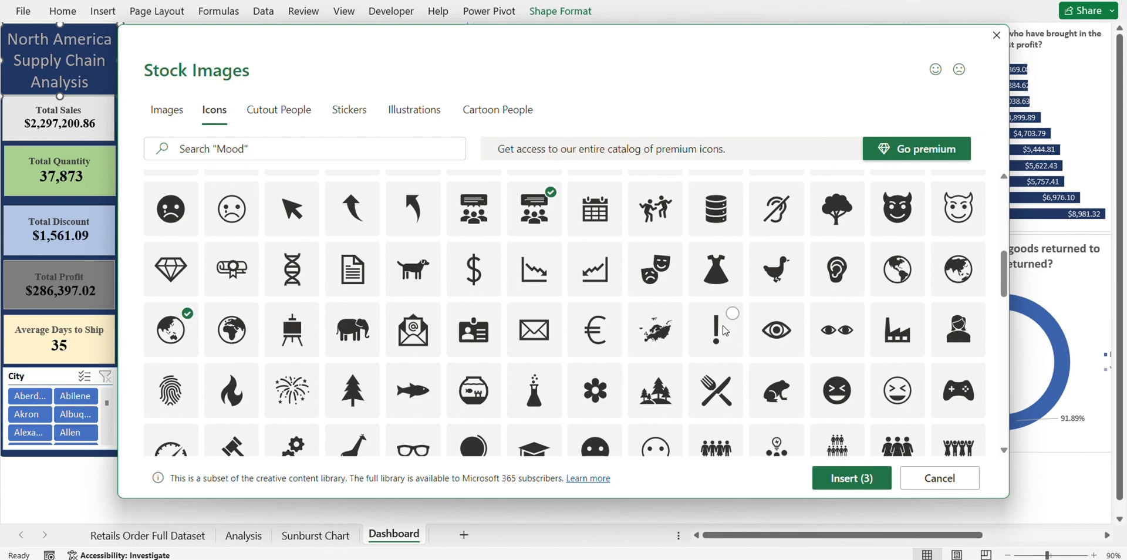
scroll(725, 331, "down", 3)
left_click(496, 280)
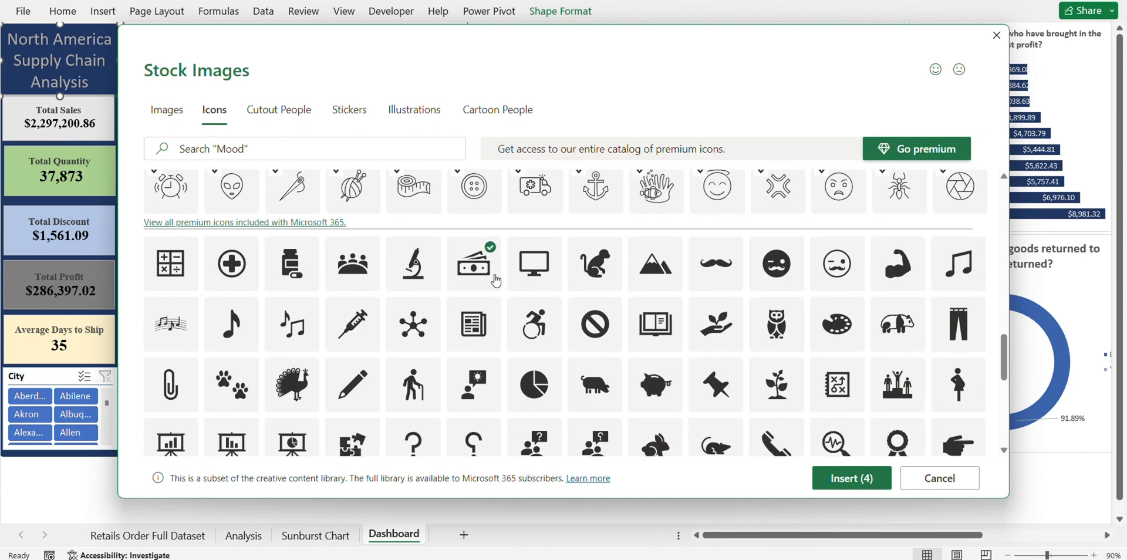
key("Return")
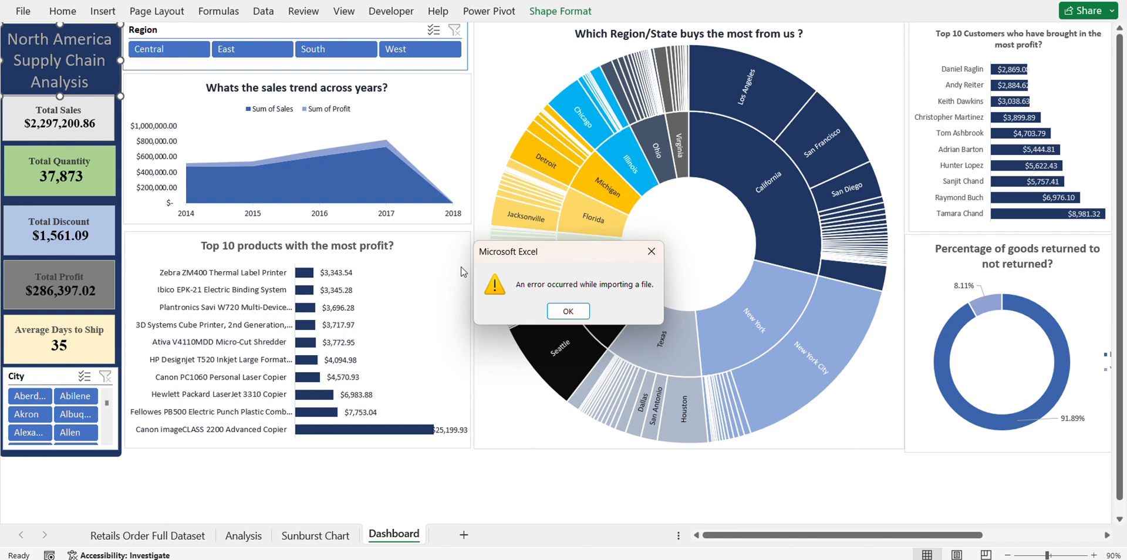
left_click(571, 312)
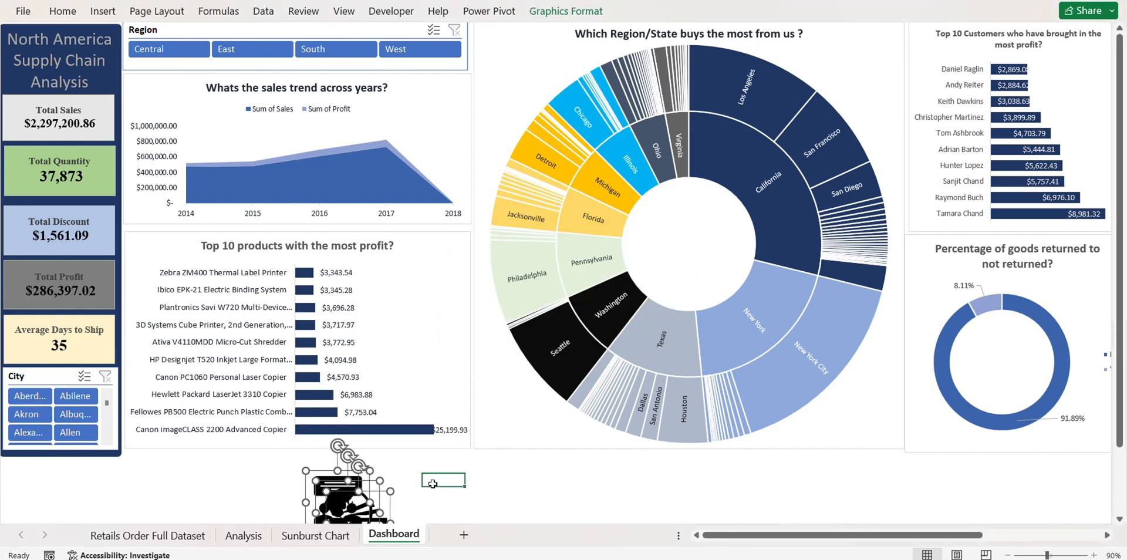
Separate the inserted icons, give the globe a white fill and place it over the dashboard title
left_click(359, 499)
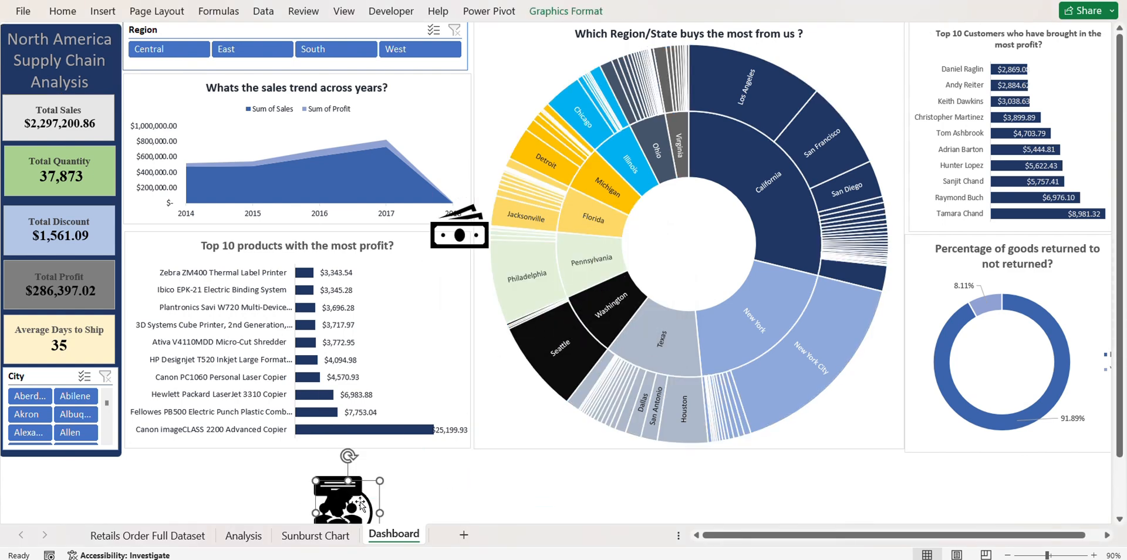
left_click(562, 17)
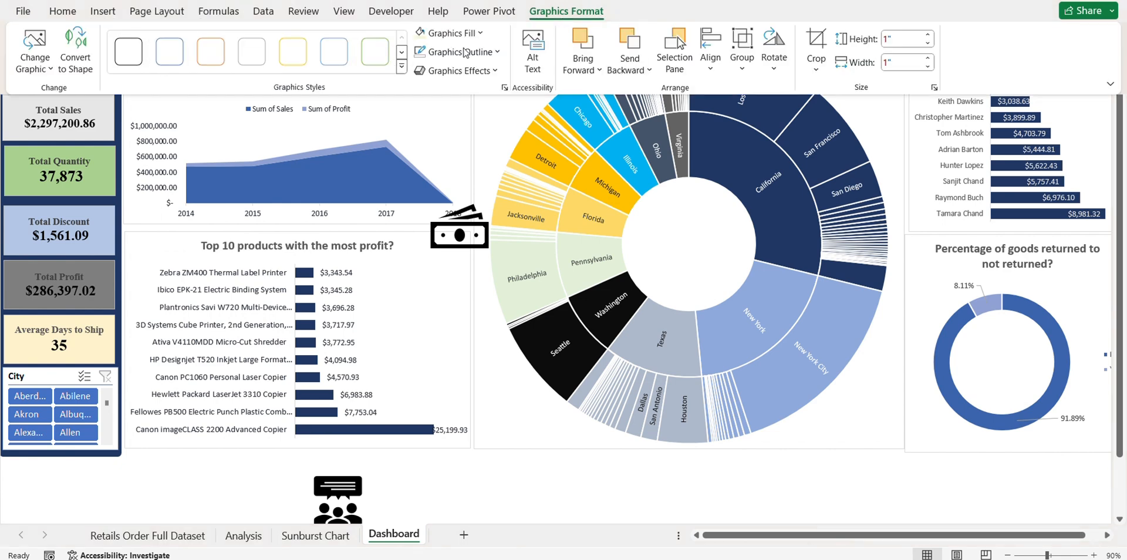
left_click(418, 125)
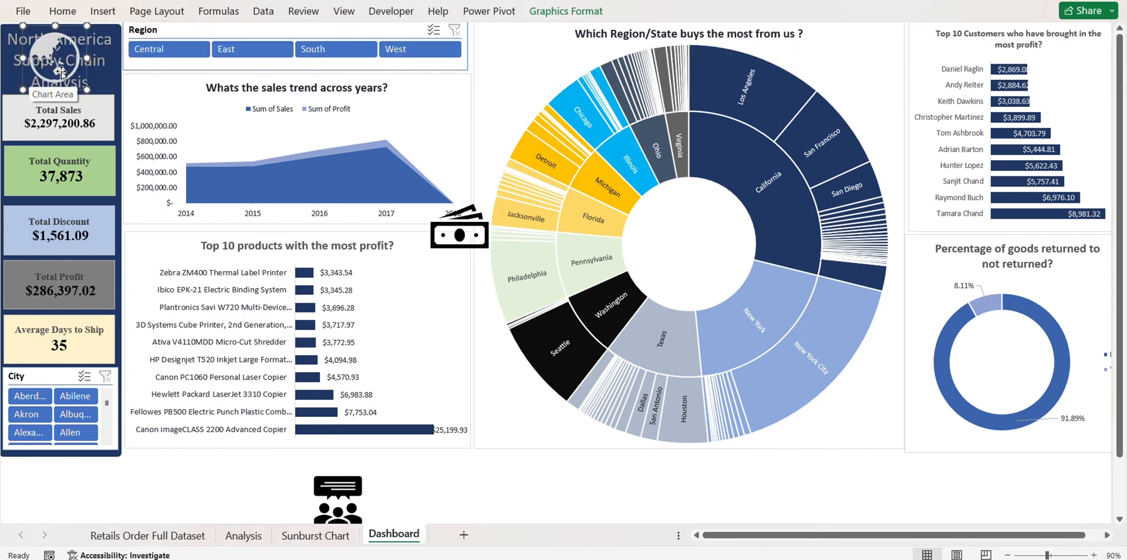
left_click(62, 74)
Enlarge the globe icon over the title and make its fill mostly transparent as a faint background
left_click(54, 38)
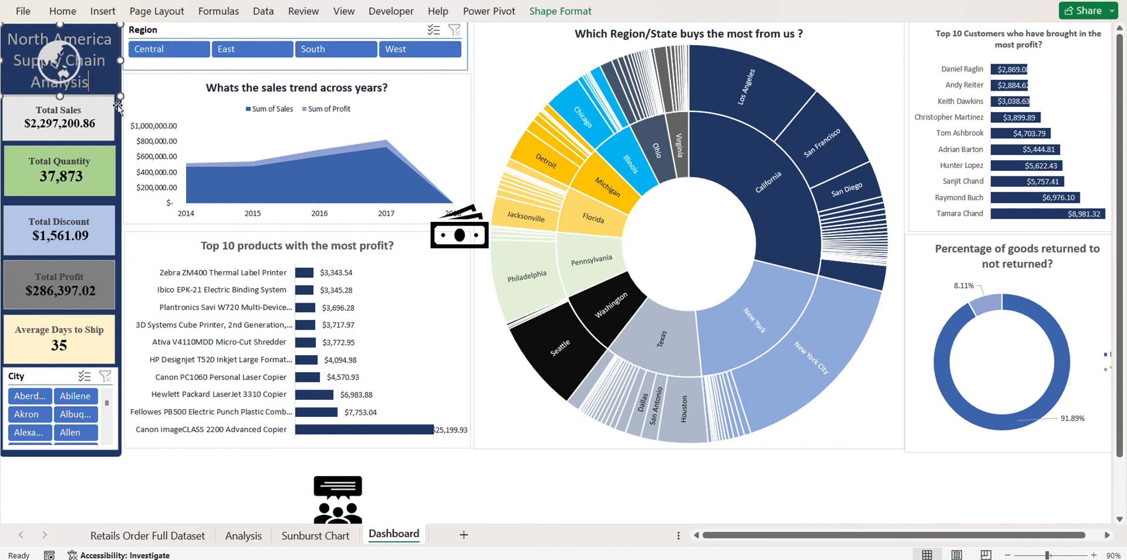
left_click(61, 70)
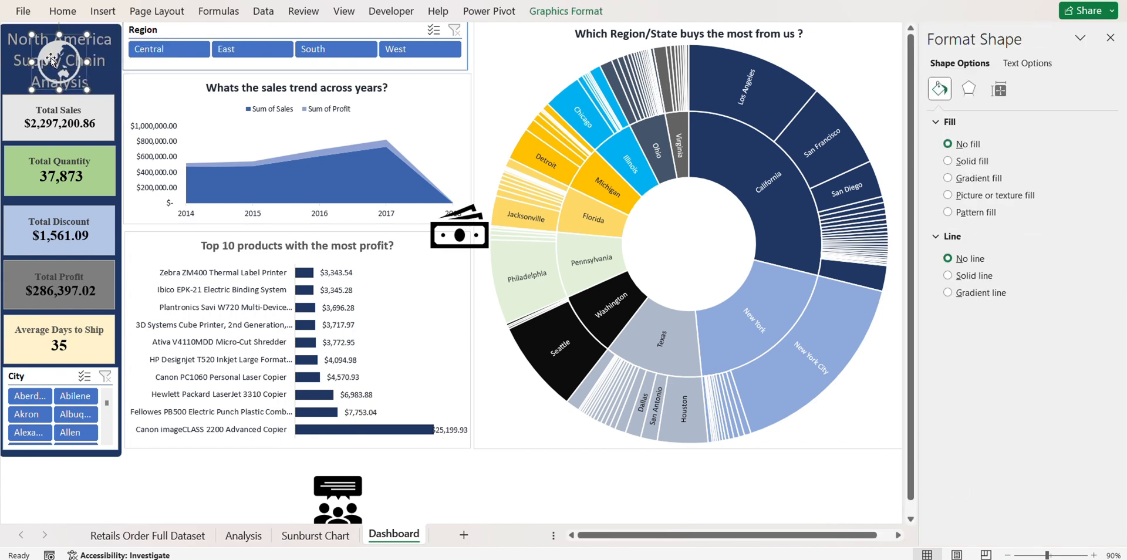
left_click_drag(52, 58, 85, 101)
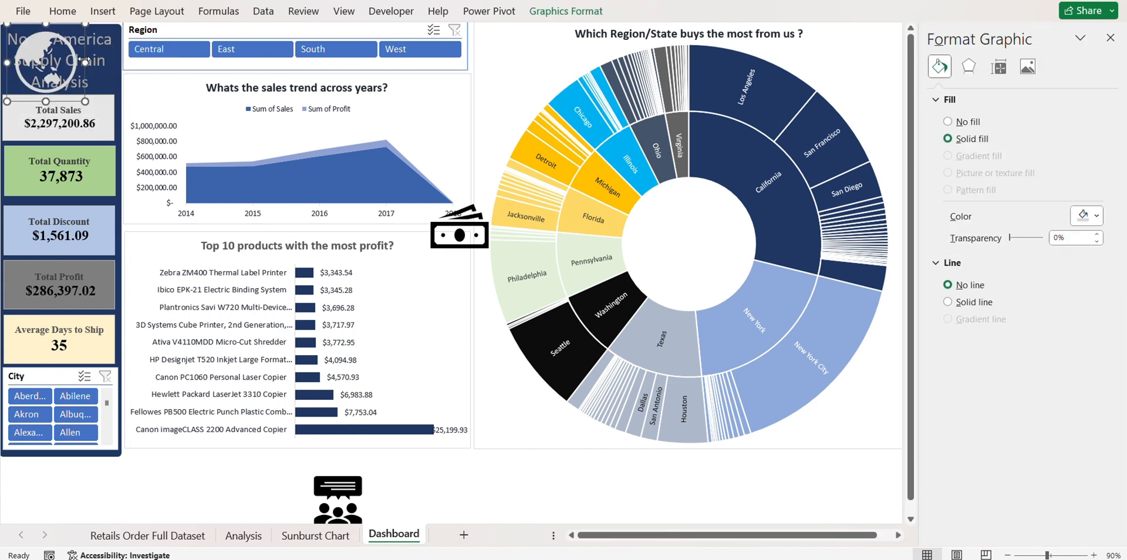
left_click(42, 58)
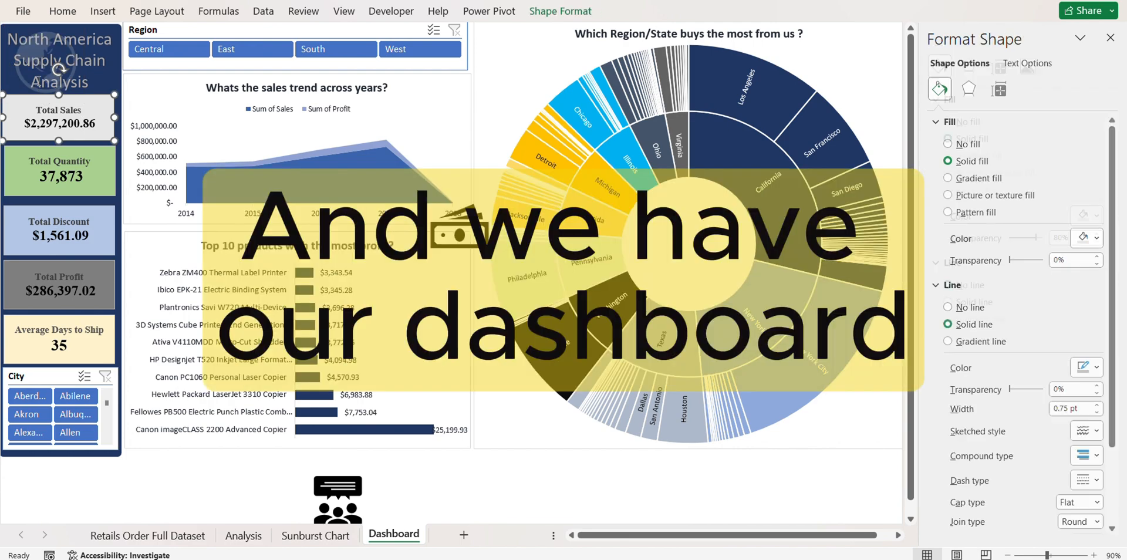
left_click_drag(41, 56, 62, 57)
left_click(453, 236)
scroll(453, 236, "right", 1)
left_click(435, 212)
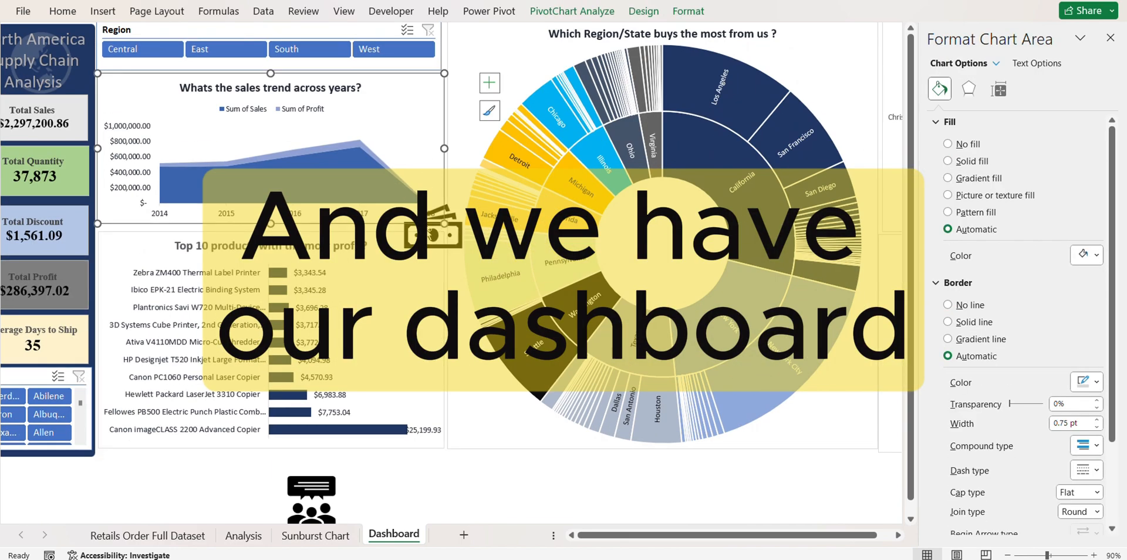
left_click(434, 235)
left_click_drag(440, 237, 321, 237)
key("ctrl+z")
left_click(454, 230)
left_click(404, 199)
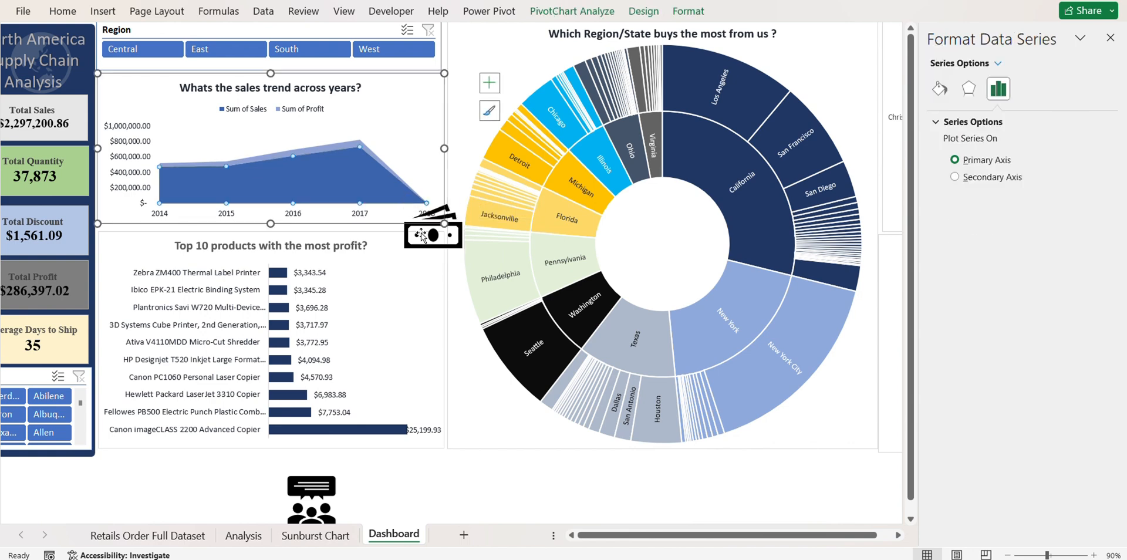
Move the banknotes icon from beside the sales trend chart onto the Total Profit box
left_click(418, 229)
left_click(403, 261)
left_click_drag(438, 239, 213, 185)
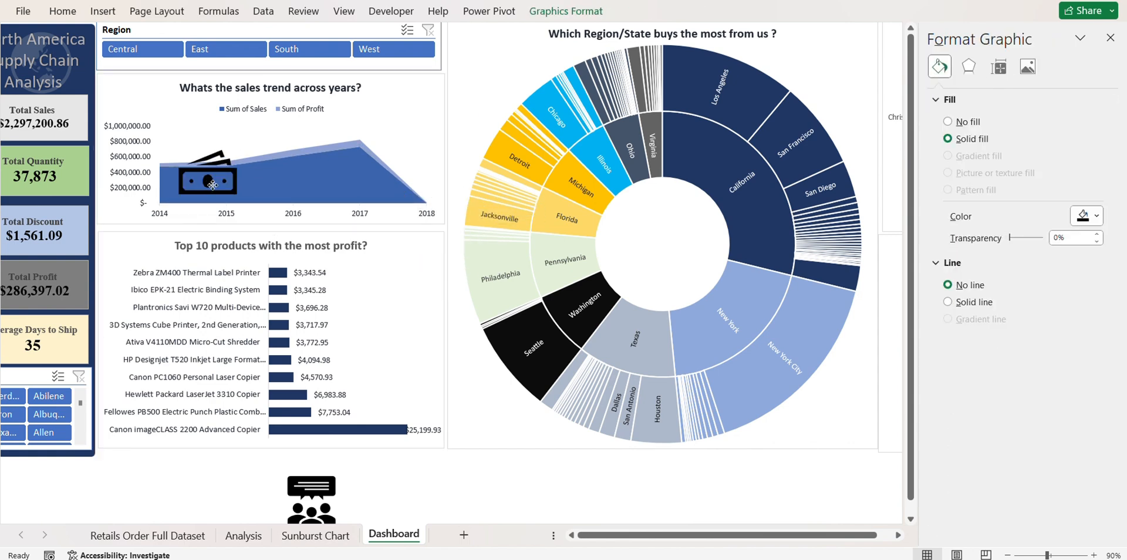
left_click(32, 242)
left_click(98, 264)
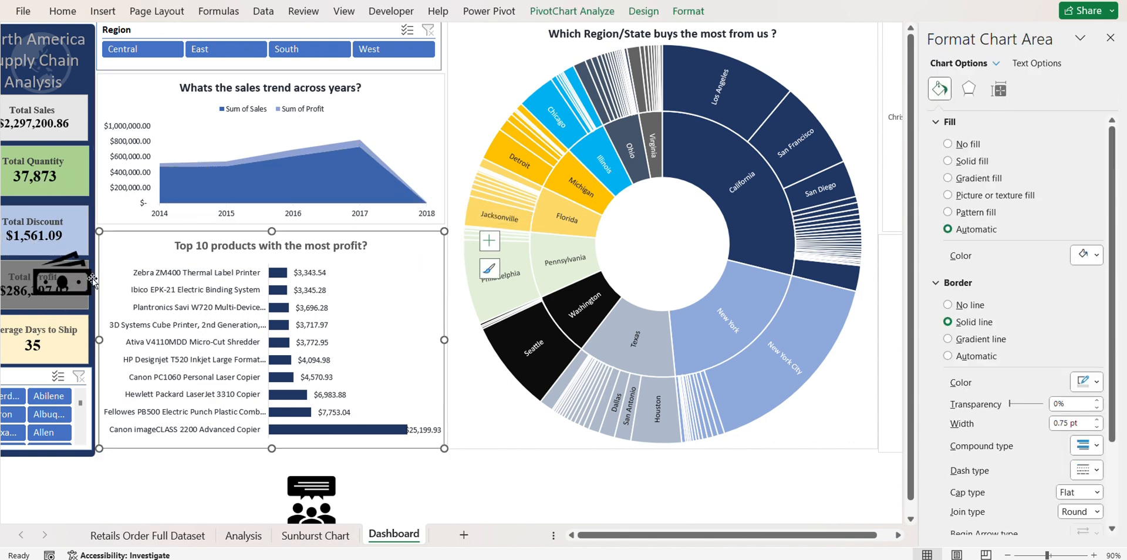
left_click(77, 262)
left_click(83, 278)
left_click_drag(76, 303, 208, 256)
left_click(50, 282)
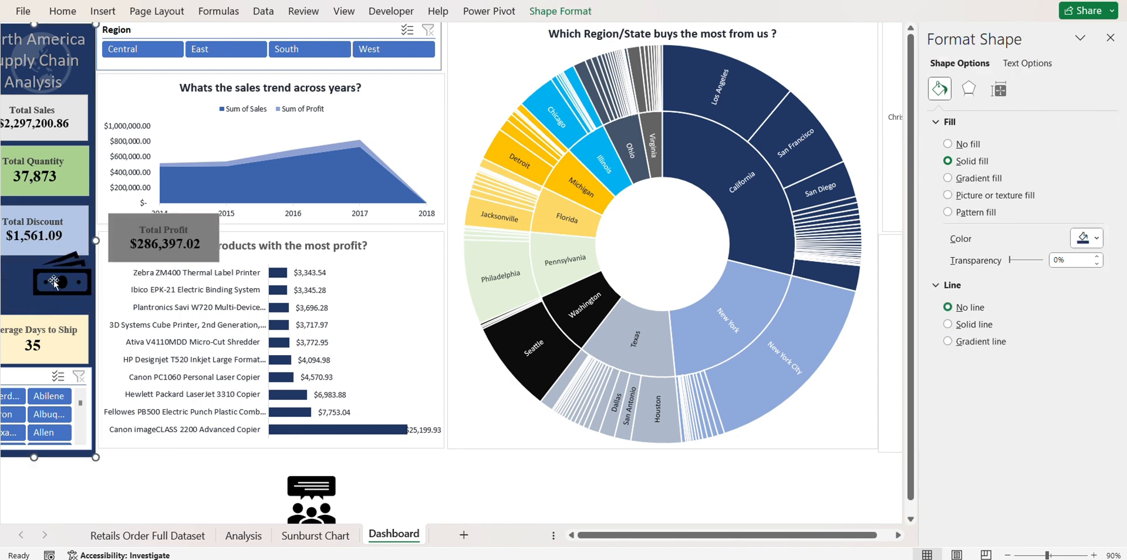
left_click(164, 329)
left_click(81, 275)
left_click_drag(137, 257, 2, 308)
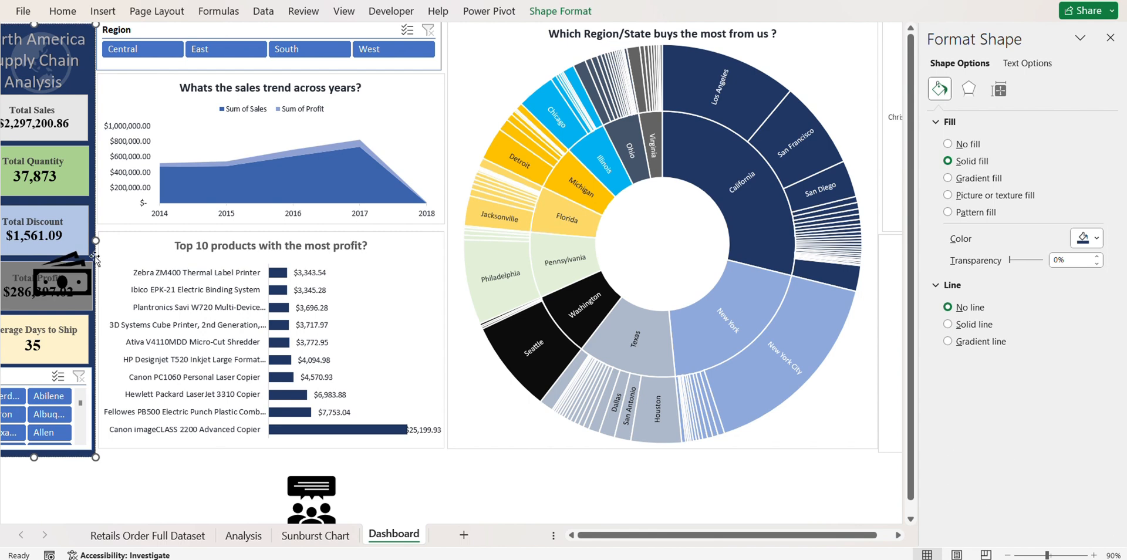
Flatten the banknotes icon to the shape of the Total Profit box and lay it over that box as a faint background
left_click_drag(88, 258, 168, 238)
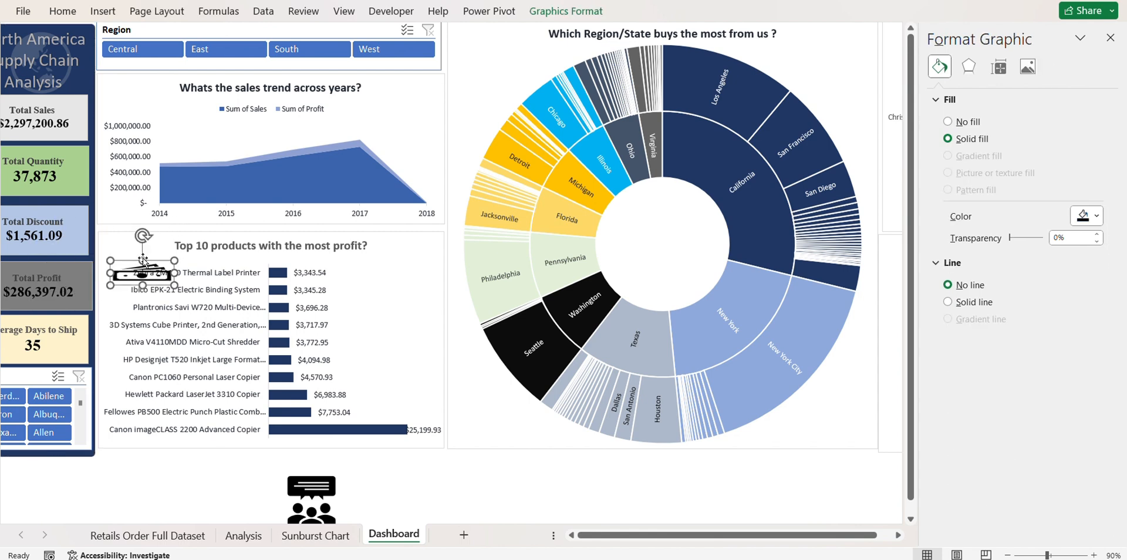
left_click_drag(56, 282, 1, 310)
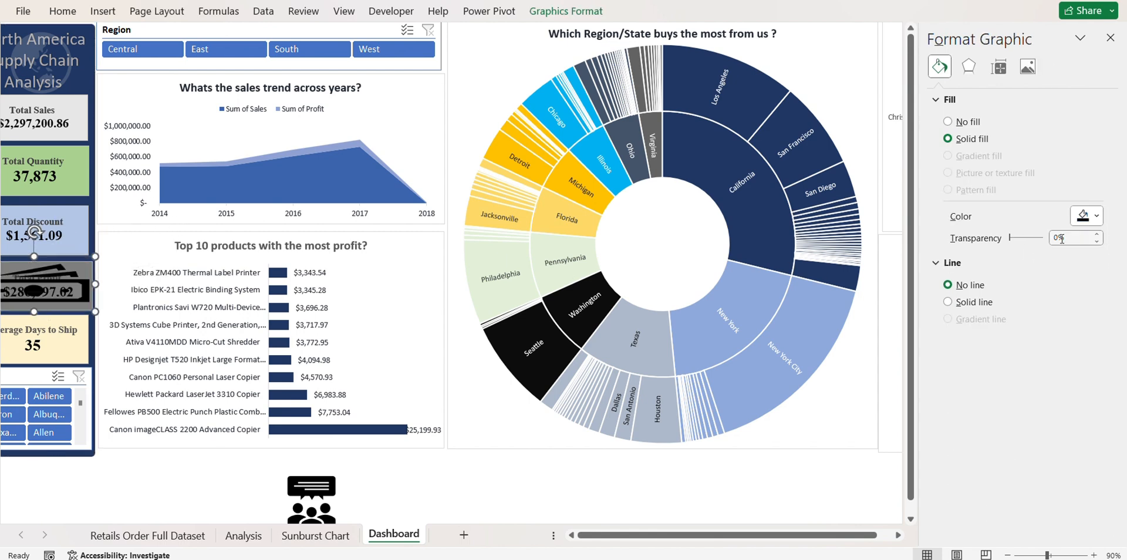
Place the audience icon beside the title of the best retail sales people chart and fade its fill
left_click(340, 430)
left_click_drag(312, 499, 552, 298)
scroll(552, 300, "right", 5)
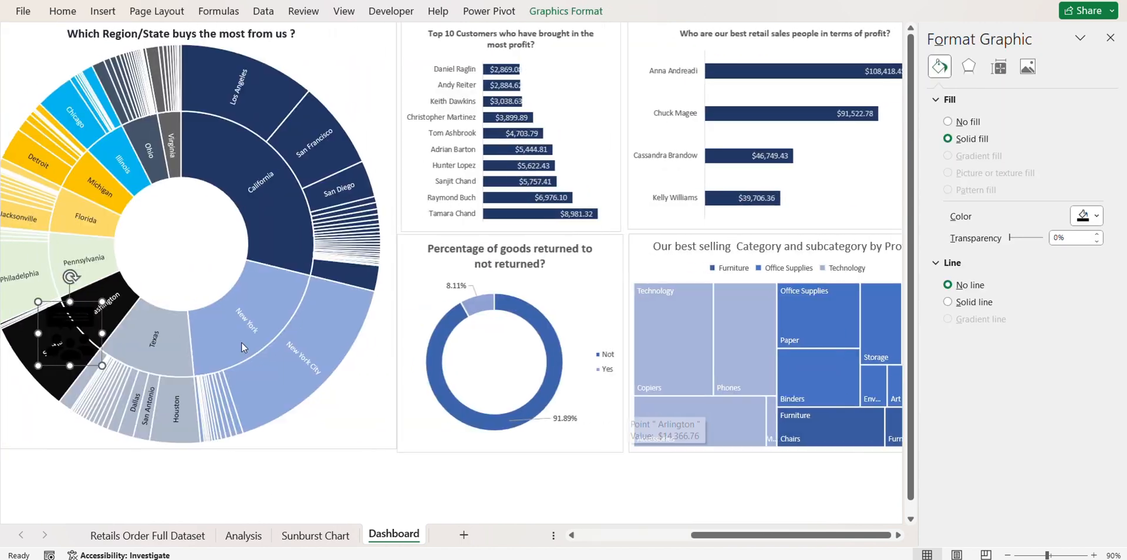
left_click_drag(72, 297, 663, 13)
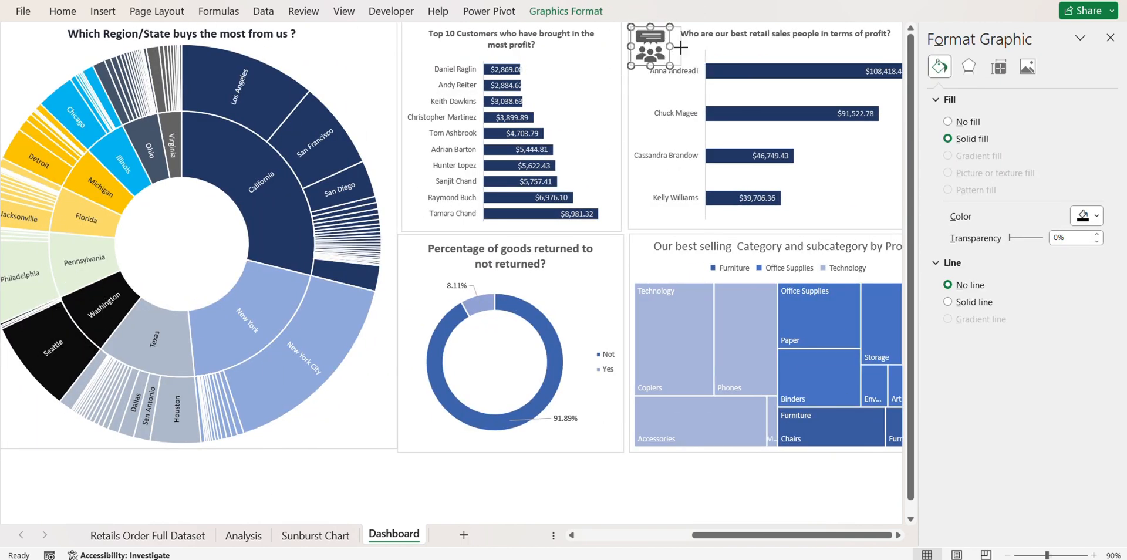
left_click(63, 12)
left_click(288, 484)
scroll(294, 503, "left", 5)
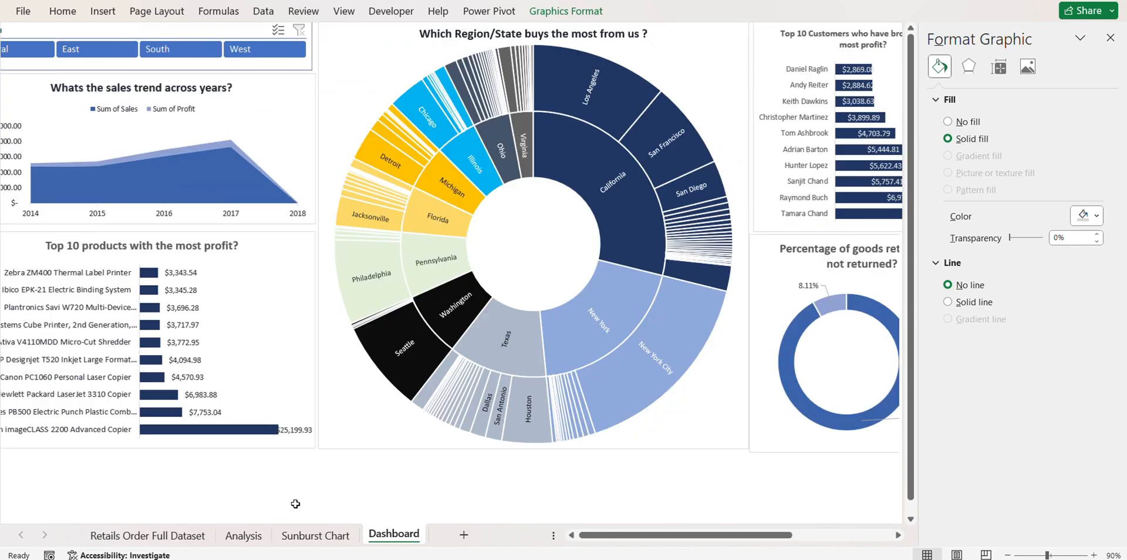
Narrow the Region/State sunburst chart and shift the neighbouring charts closer to it
left_click(418, 430)
left_click_drag(820, 450, 684, 450)
scroll(697, 428, "right", 3)
left_click_drag(709, 202, 573, 207)
left_click_drag(702, 301, 565, 305)
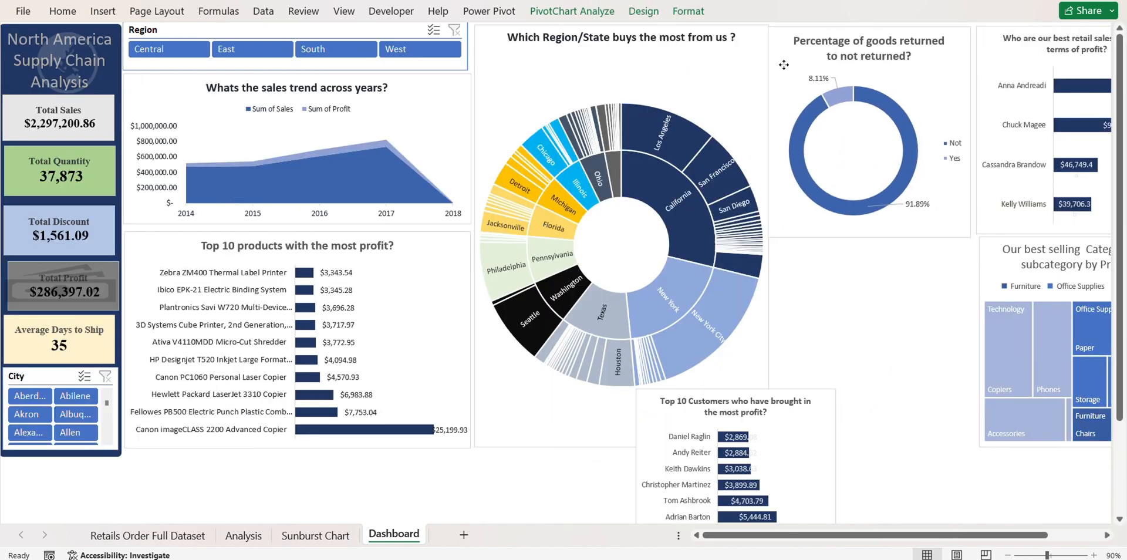
Reduce the height of the returned goods doughnut chart and trim its width slightly beside the sunburst chart
left_click(784, 64)
left_click_drag(869, 237, 869, 187)
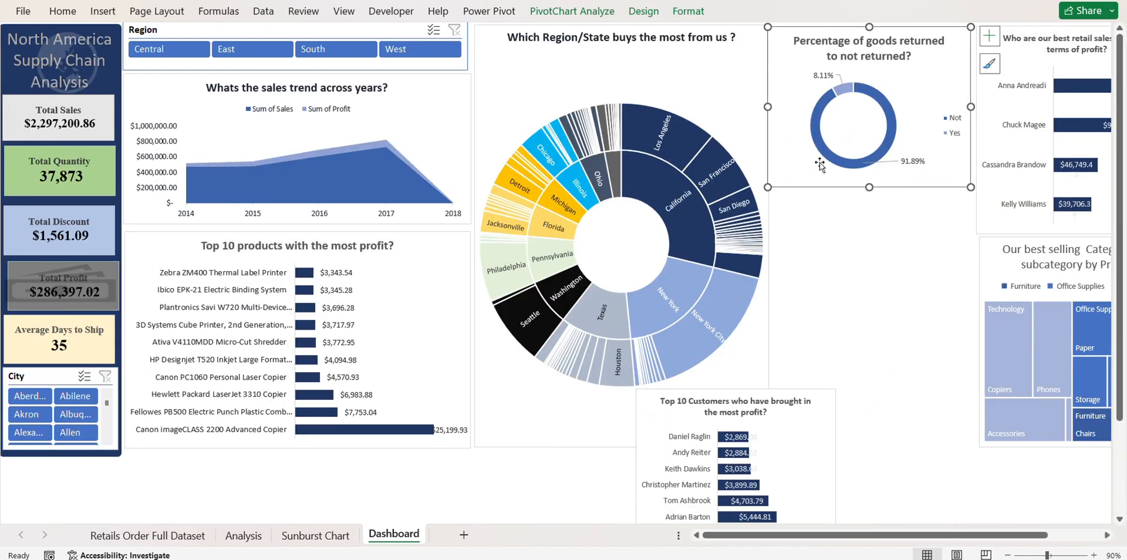
left_click_drag(768, 108, 773, 108)
Move the Top 10 Customers chart directly under the returned goods chart and resize it to fill the space there
left_click_drag(794, 455, 855, 305)
left_click_drag(810, 434, 947, 237)
left_click_drag(872, 402, 869, 448)
scroll(881, 438, "right", 2)
scroll(881, 438, "left", 2)
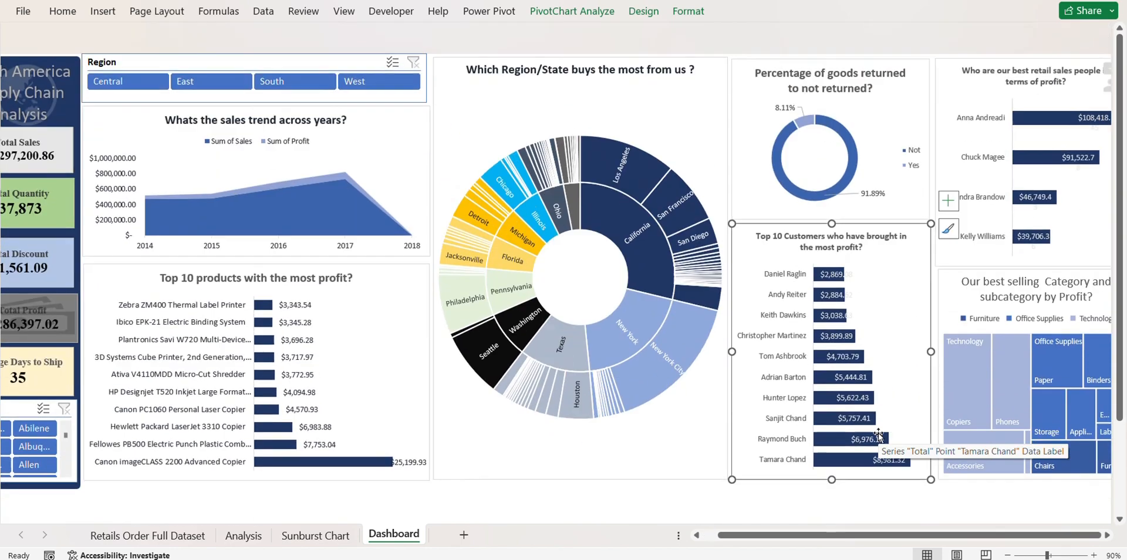
Test the Region slicer with South and West, and clear its filter
left_click(336, 49)
left_click(396, 49)
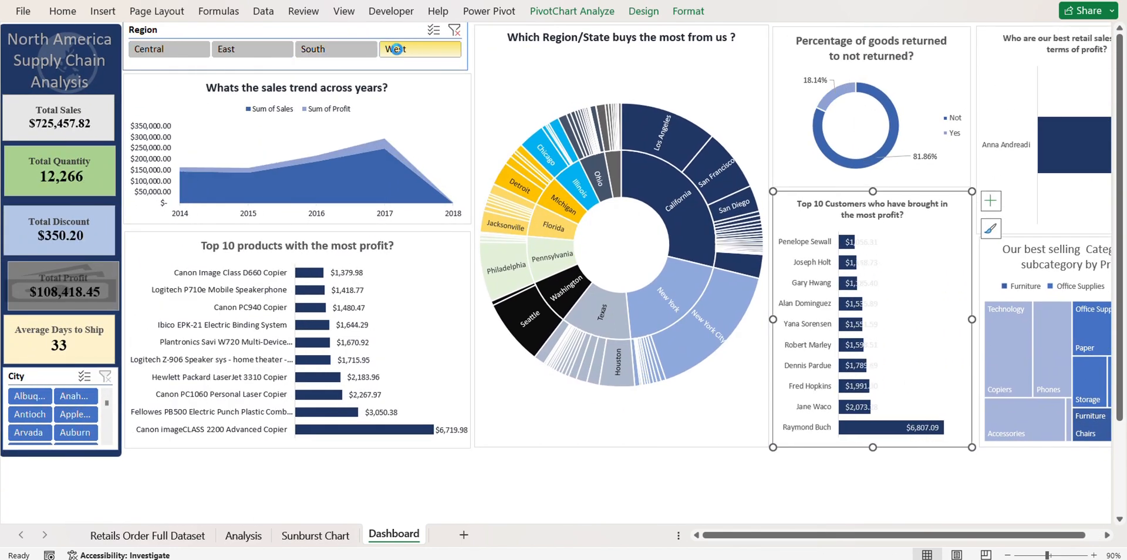
left_click(454, 30)
Test the City slicer on several different cities and clear its filter
left_click(61, 444)
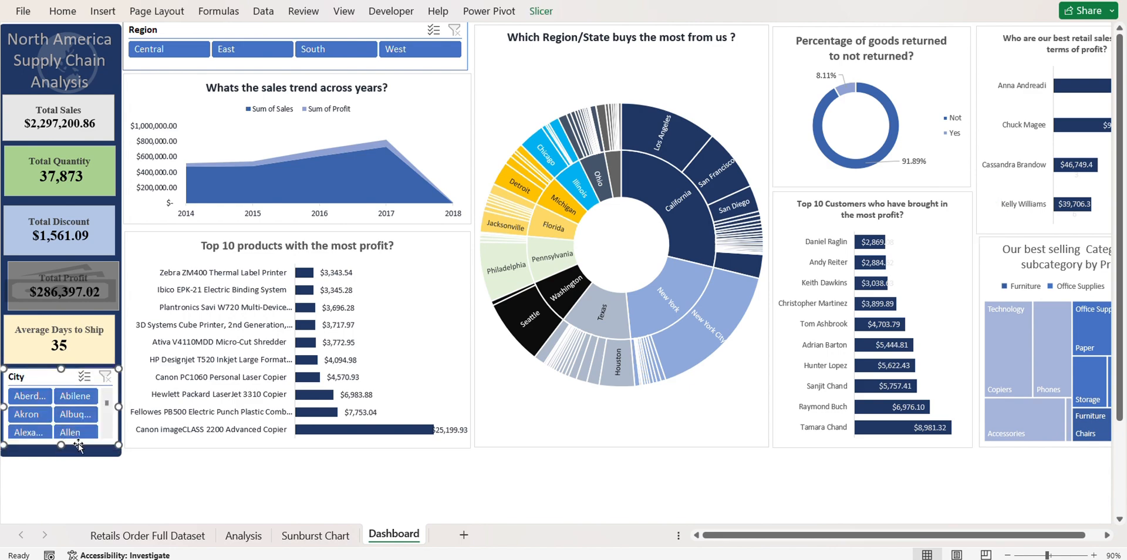
left_click(60, 400)
left_click(31, 398)
left_click(34, 414)
left_click(72, 416)
left_click(70, 433)
left_click(33, 433)
left_click(105, 377)
scroll(103, 380, "up", 1)
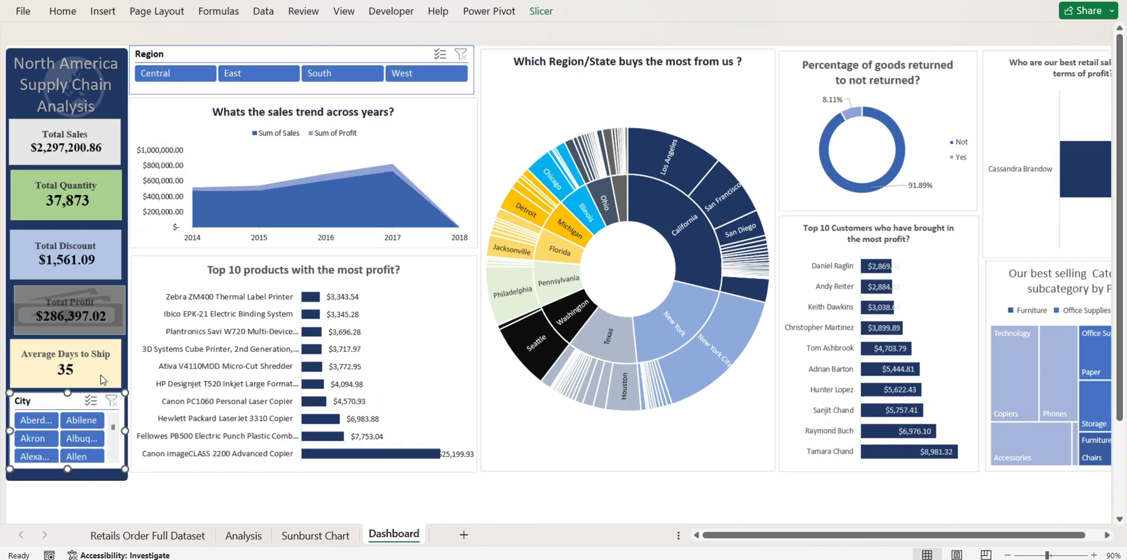